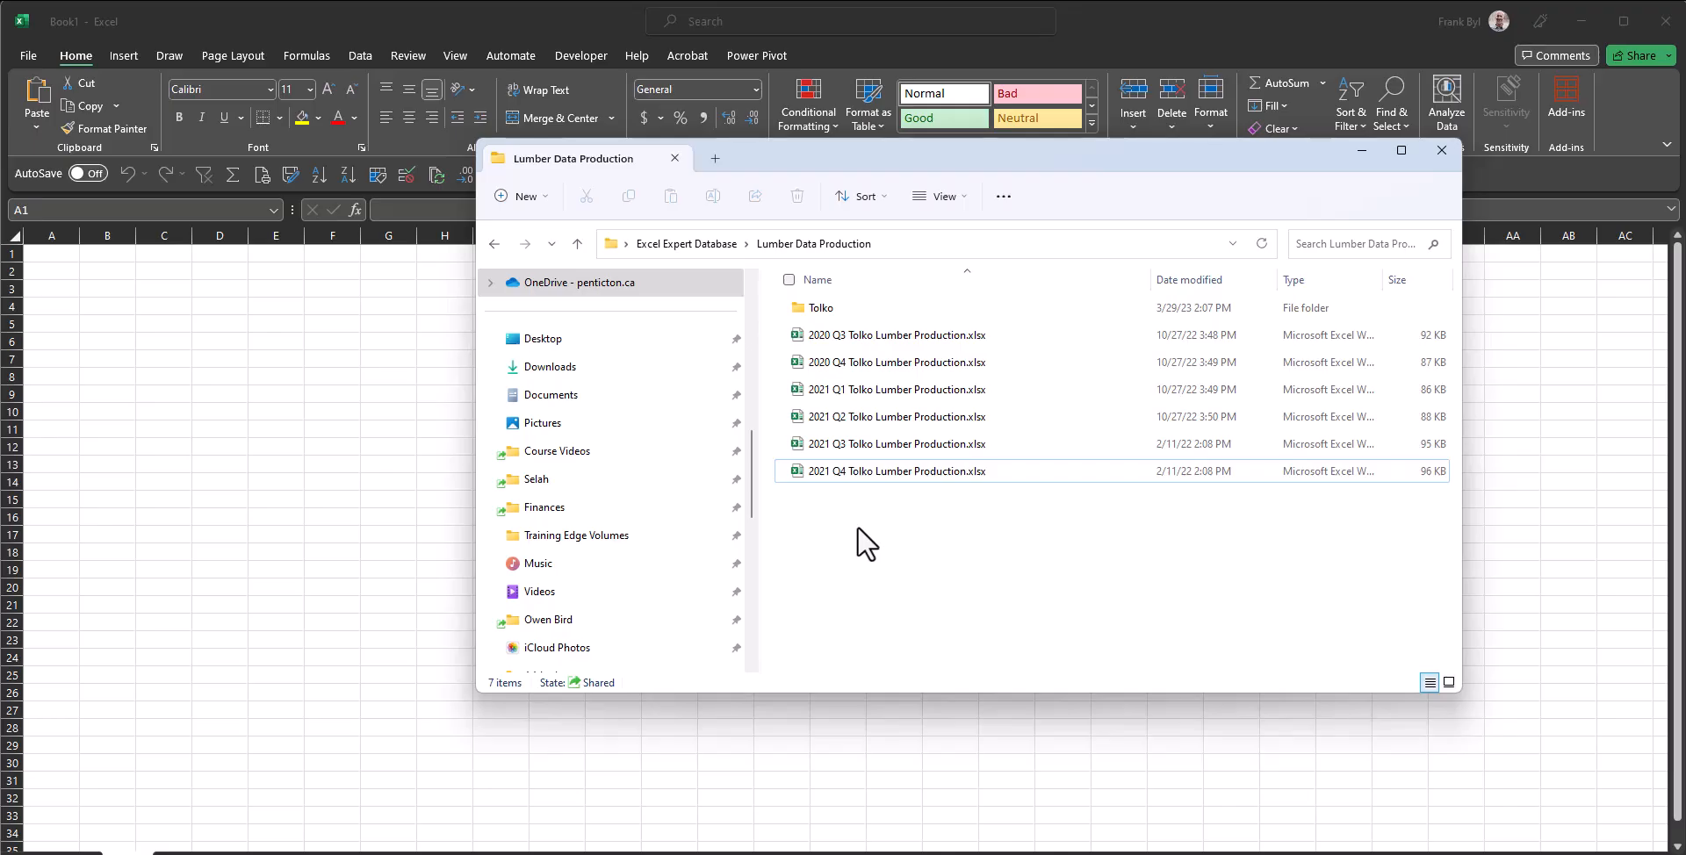
Step: Examine the source workbooks in the Tolko subfolder, return to Lumber Data Production, and minimise the file window
double_click(821, 309)
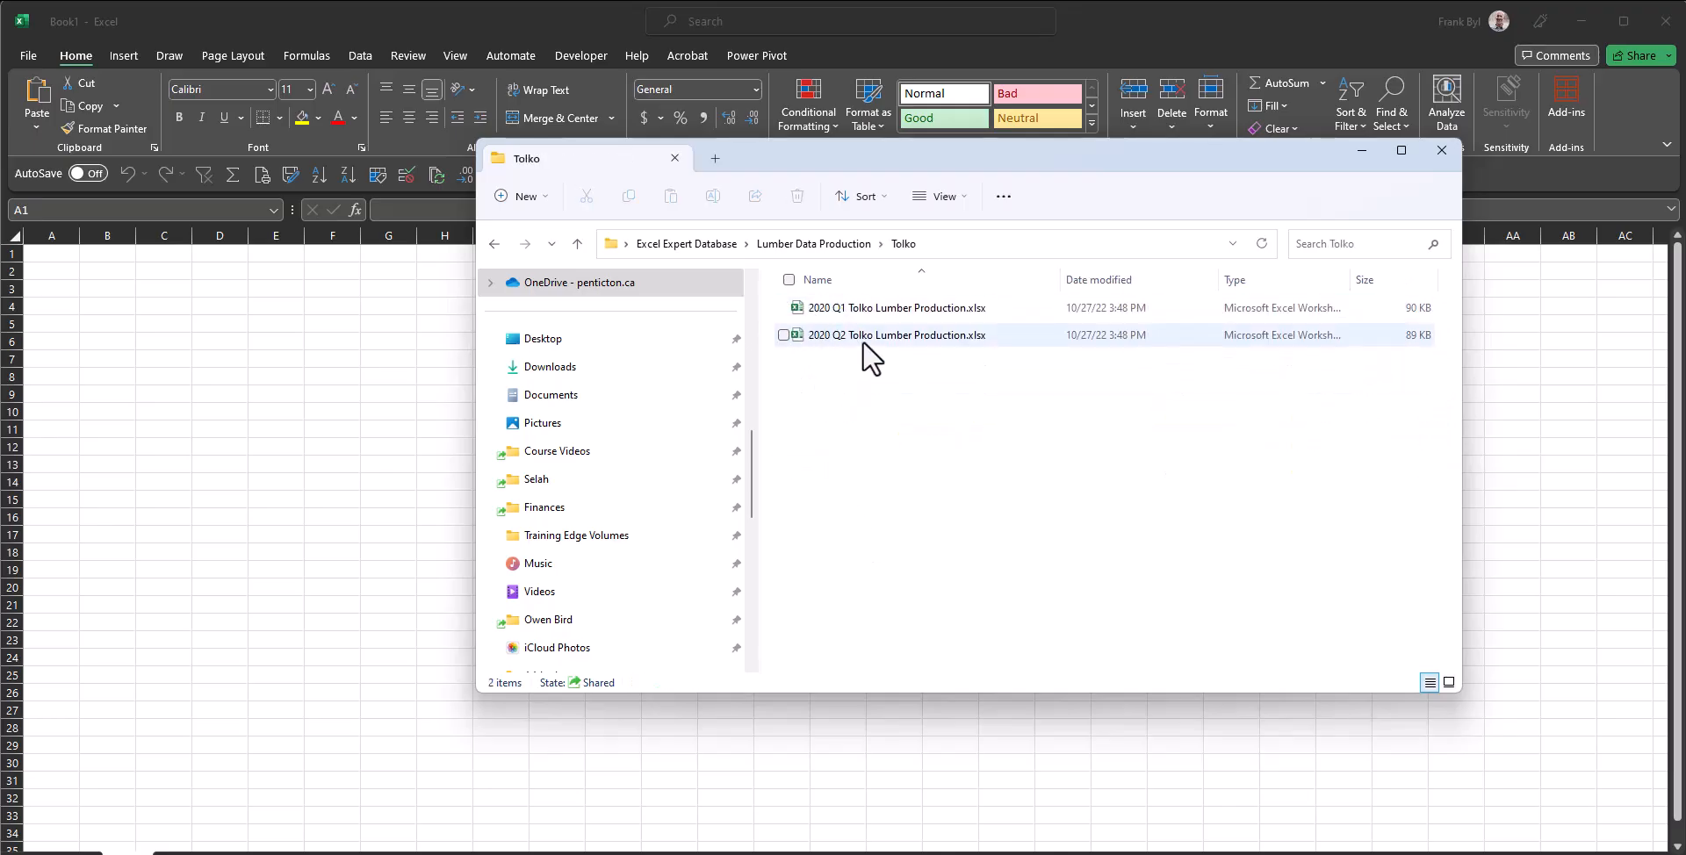
left_click(812, 239)
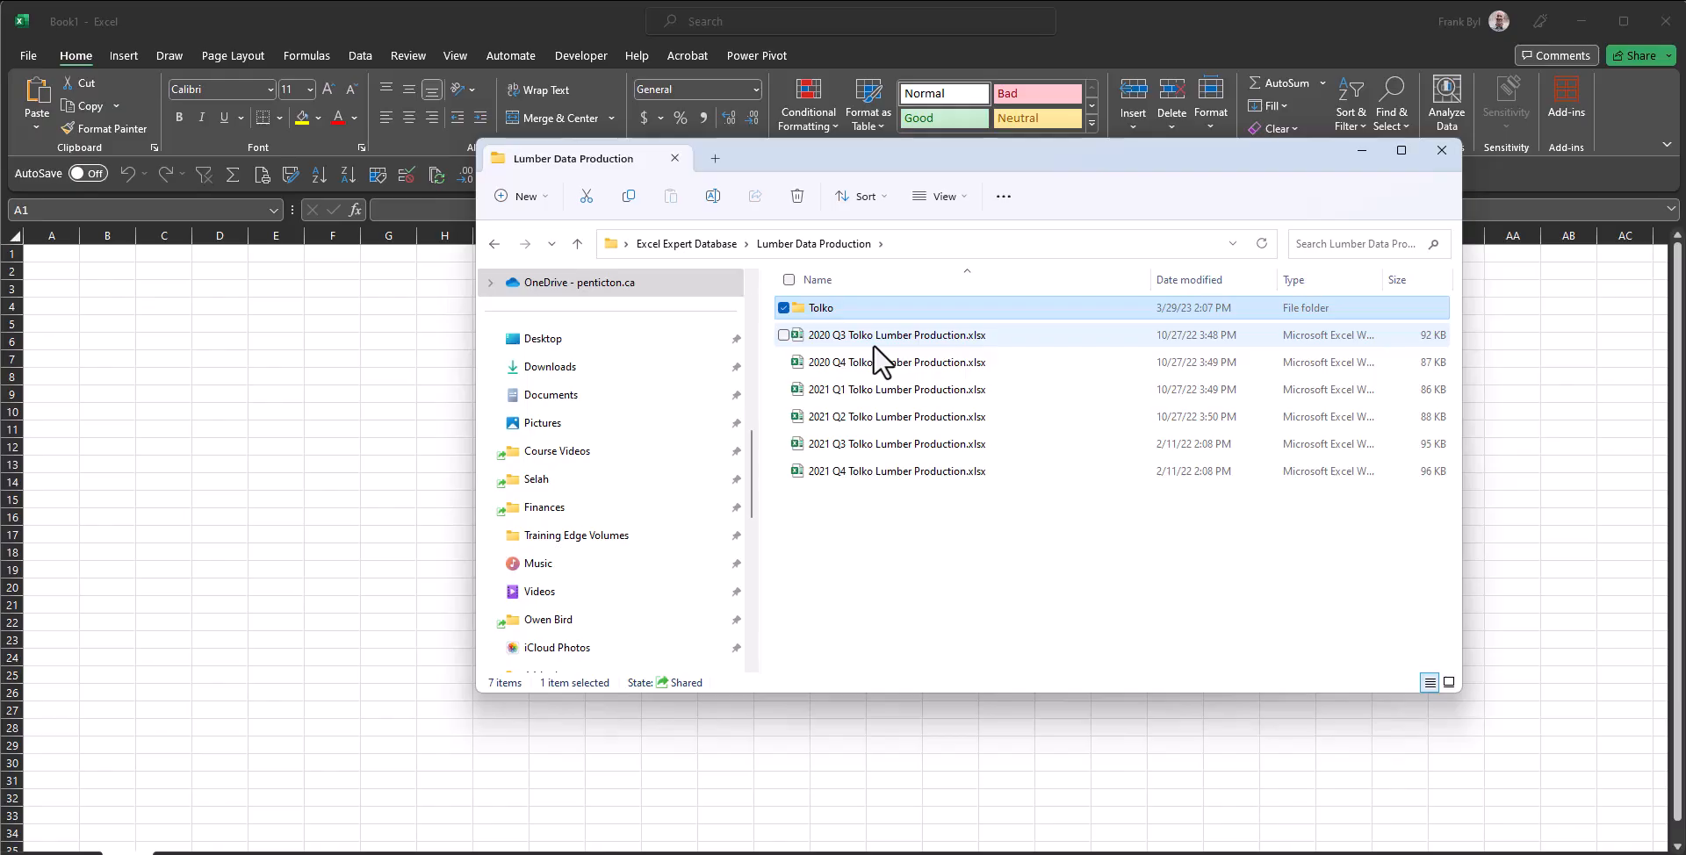
left_click(1363, 150)
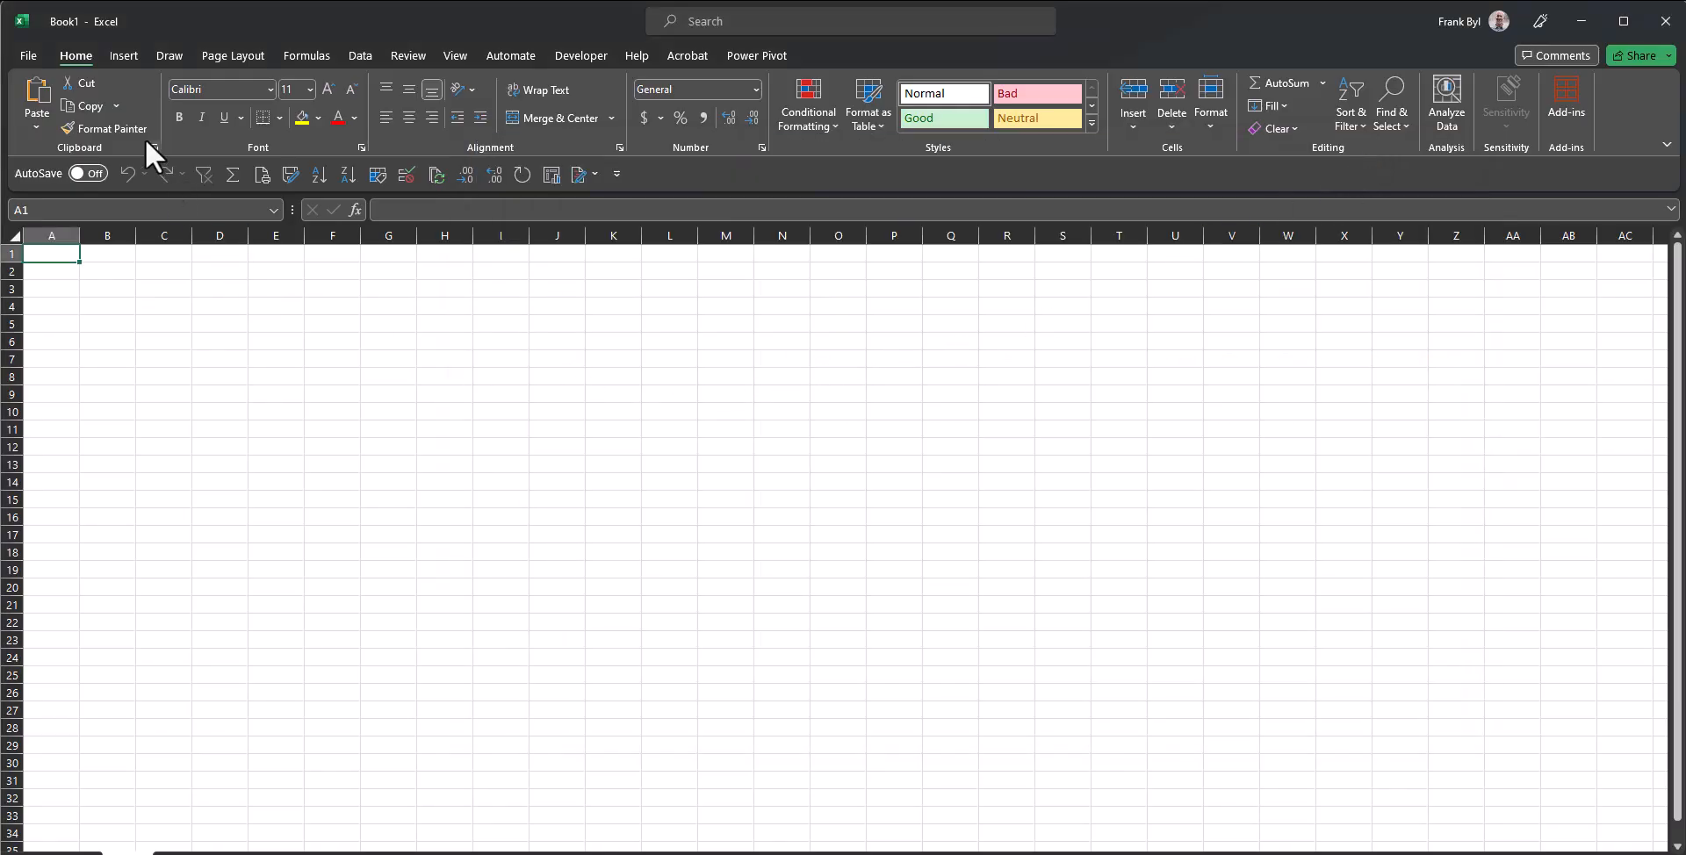
Step: Save the blank workbook as Summary1 in the Lumber Data Production folder inside Excel Expert Database on the Desktop
left_click(29, 56)
left_click(51, 323)
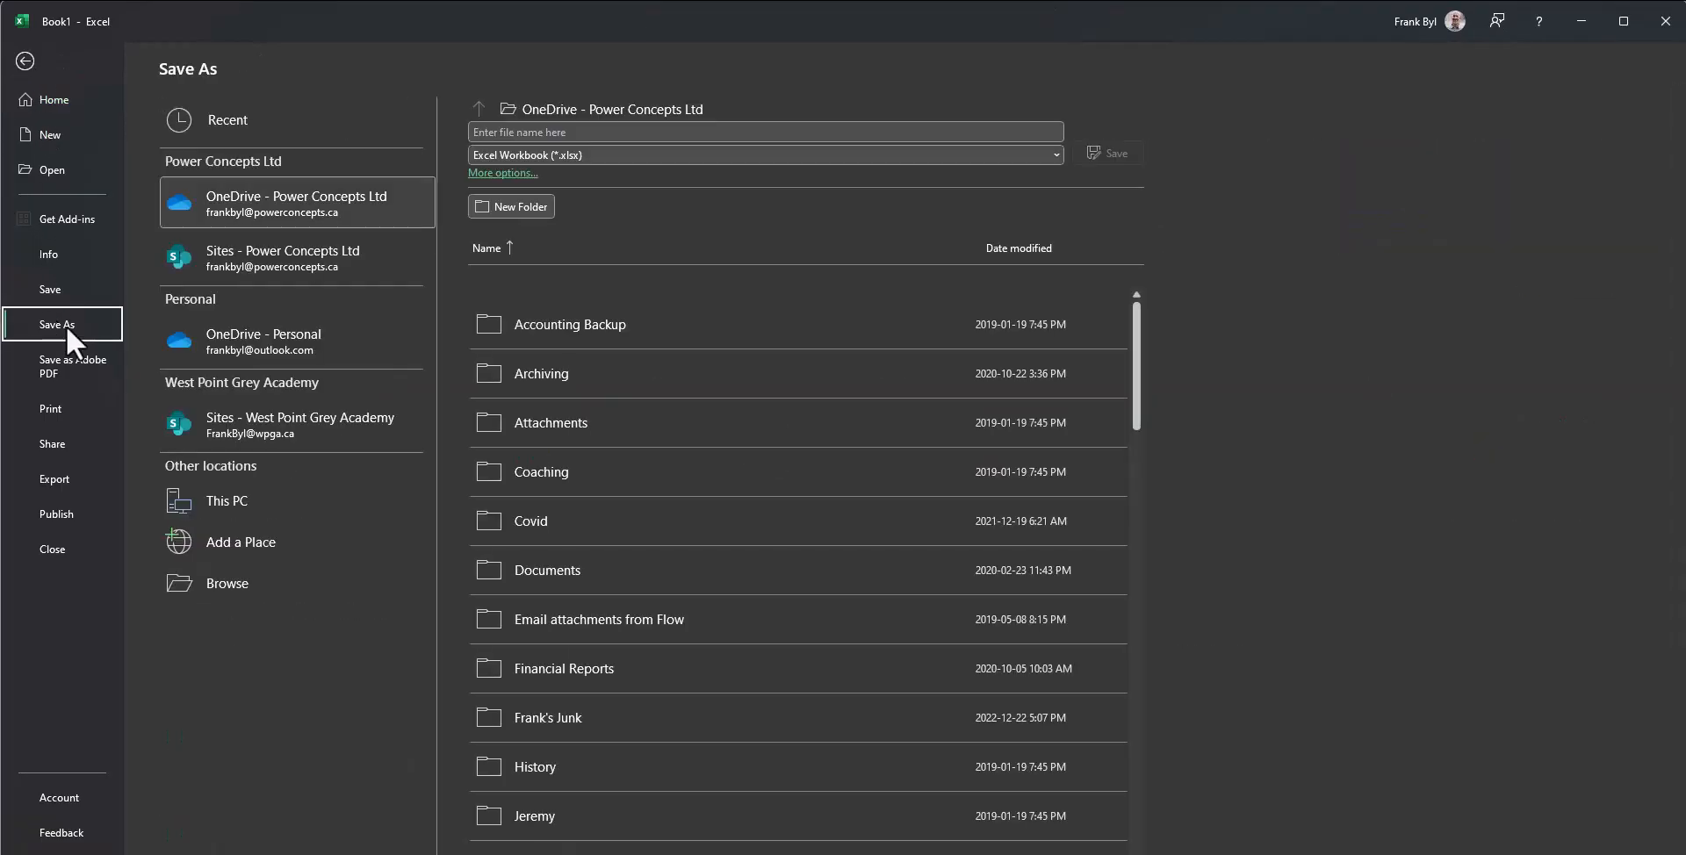
left_click(241, 499)
left_click(538, 250)
left_click(587, 374)
left_click(562, 381)
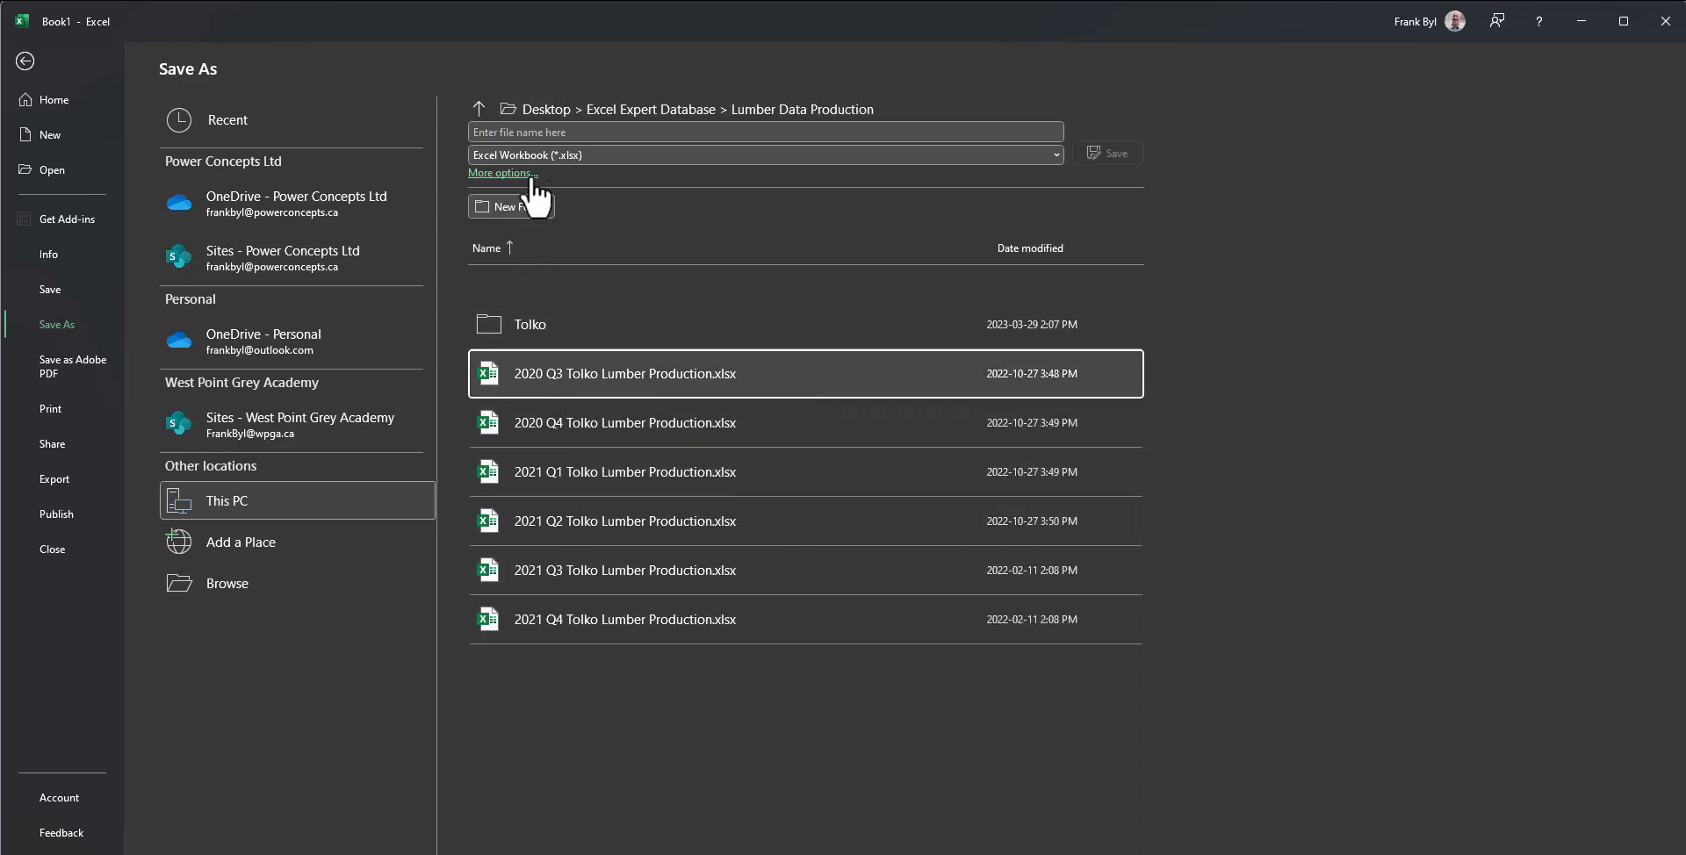
left_click(541, 132)
type("Summary")
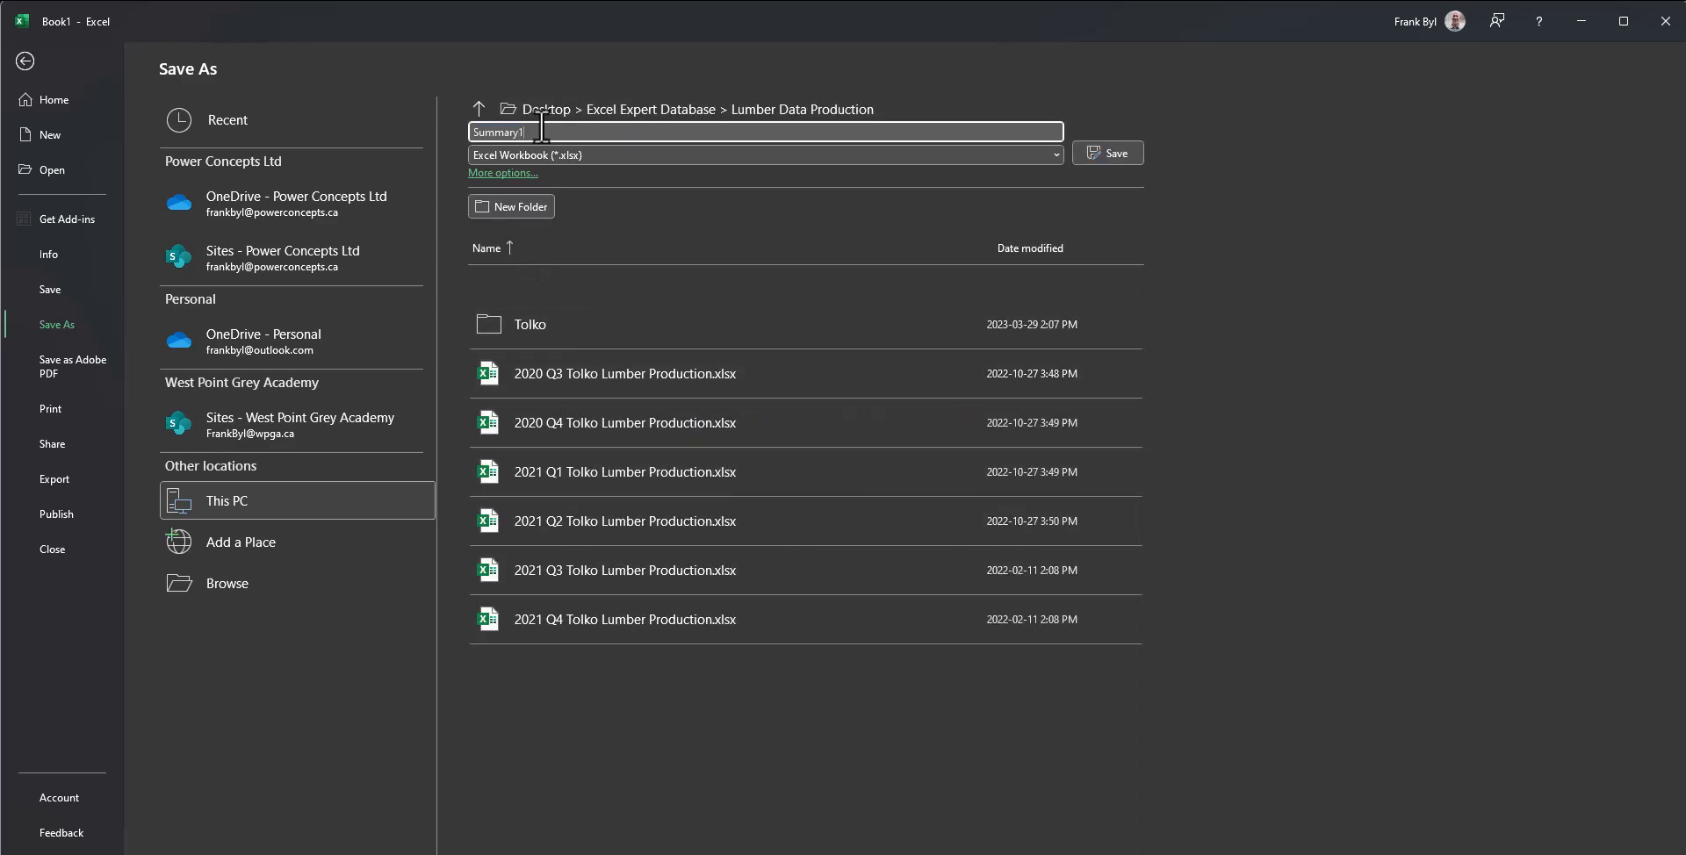
type("1")
key("Return")
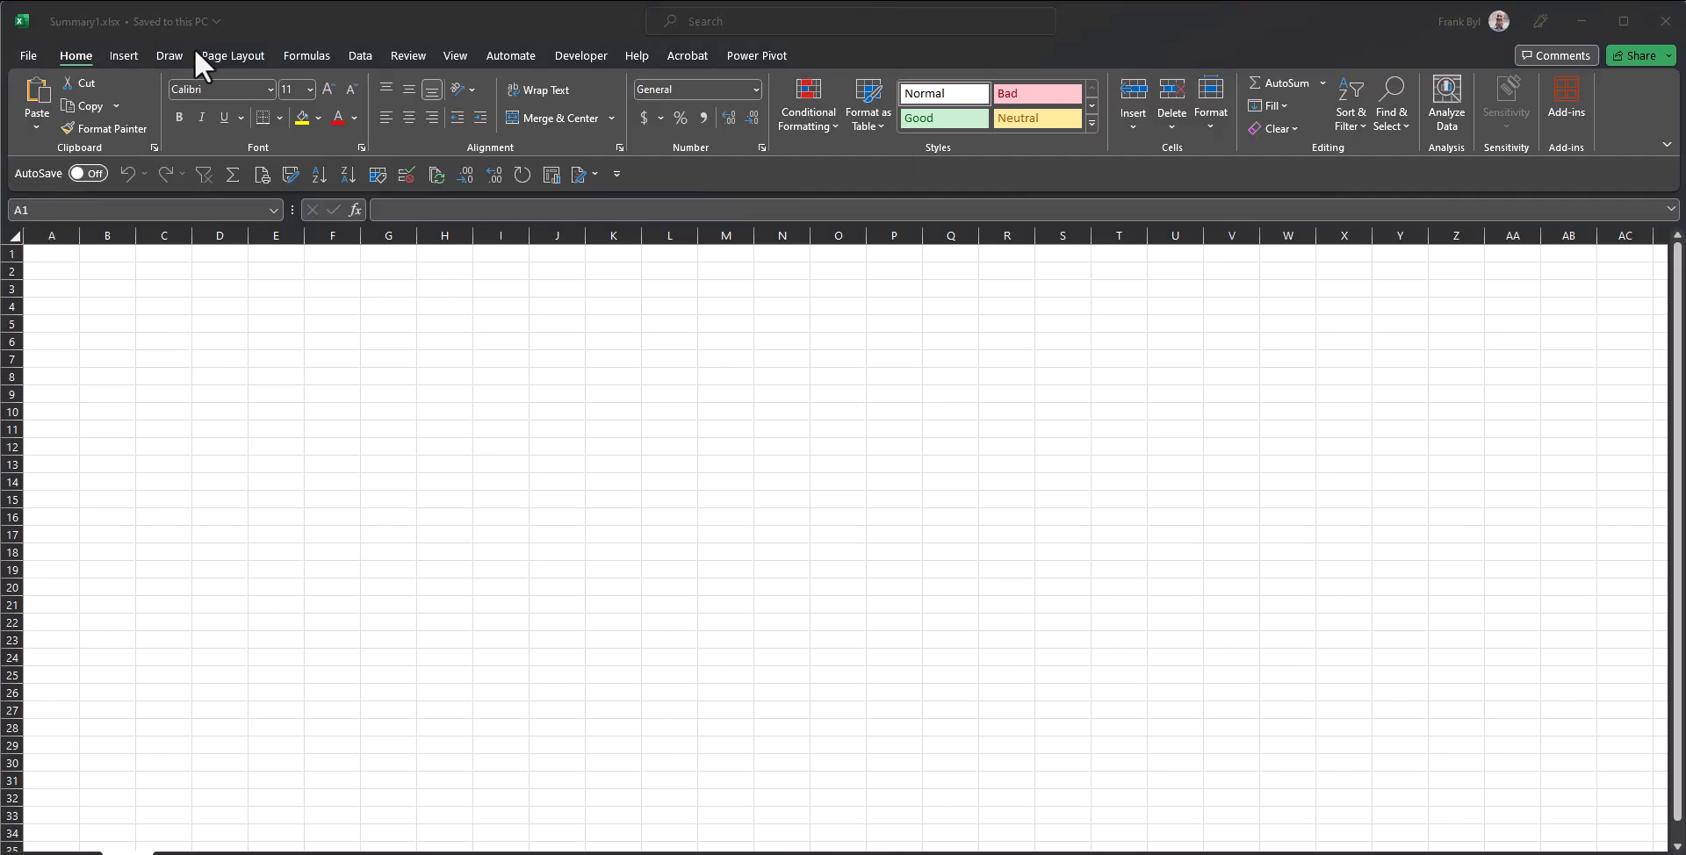
Step: Get data from a folder, choosing the Tolko folder in Lumber Data Production as the source
left_click(361, 55)
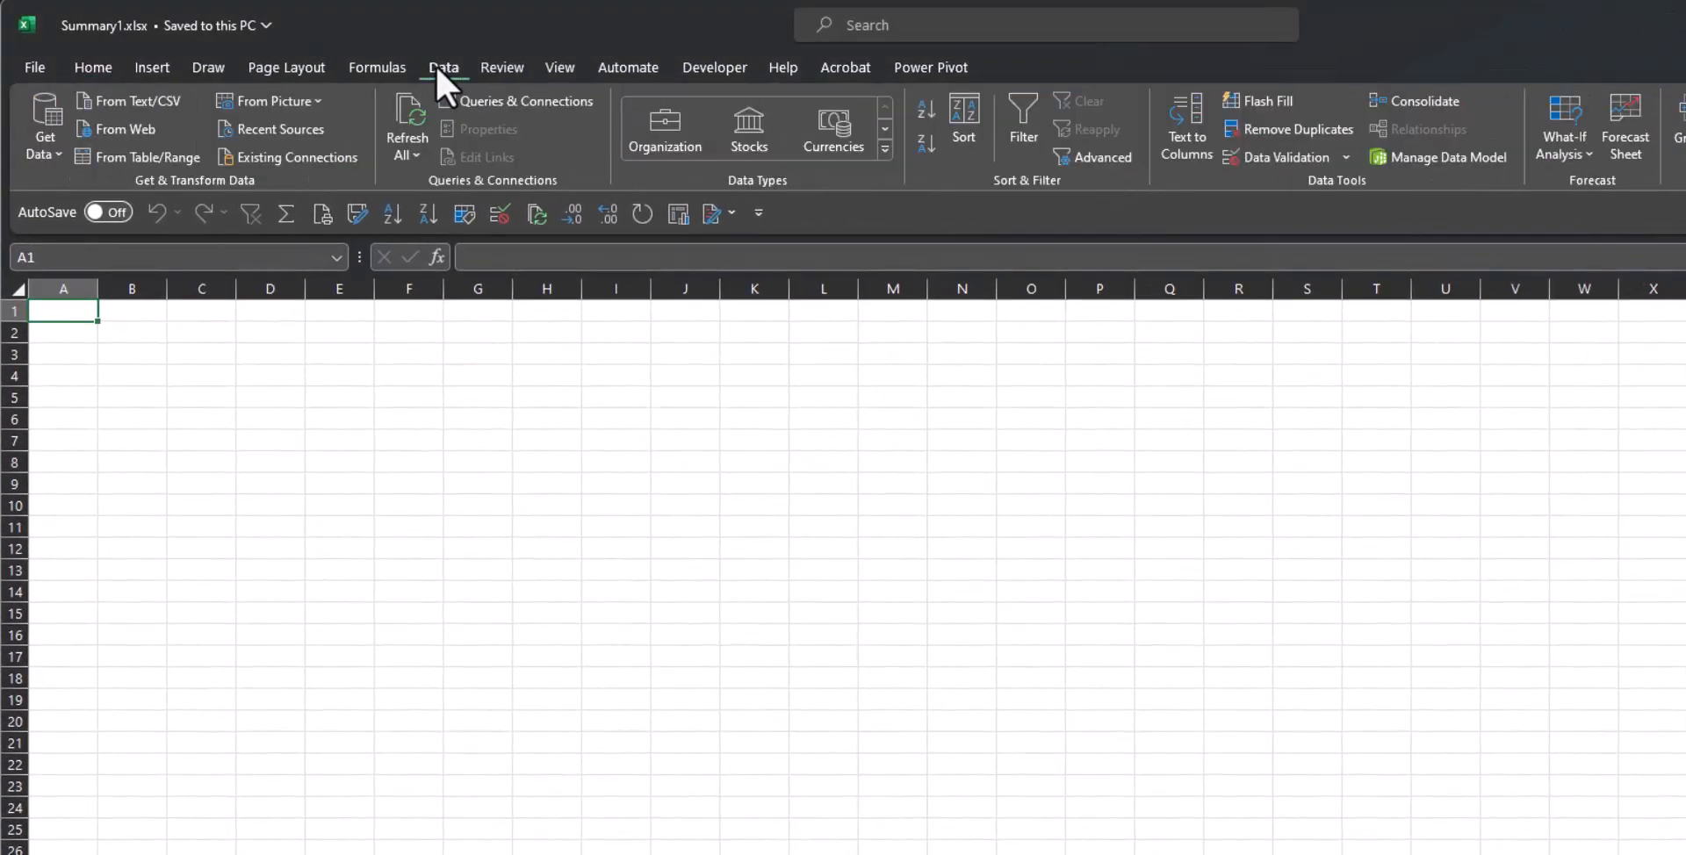
left_click(35, 130)
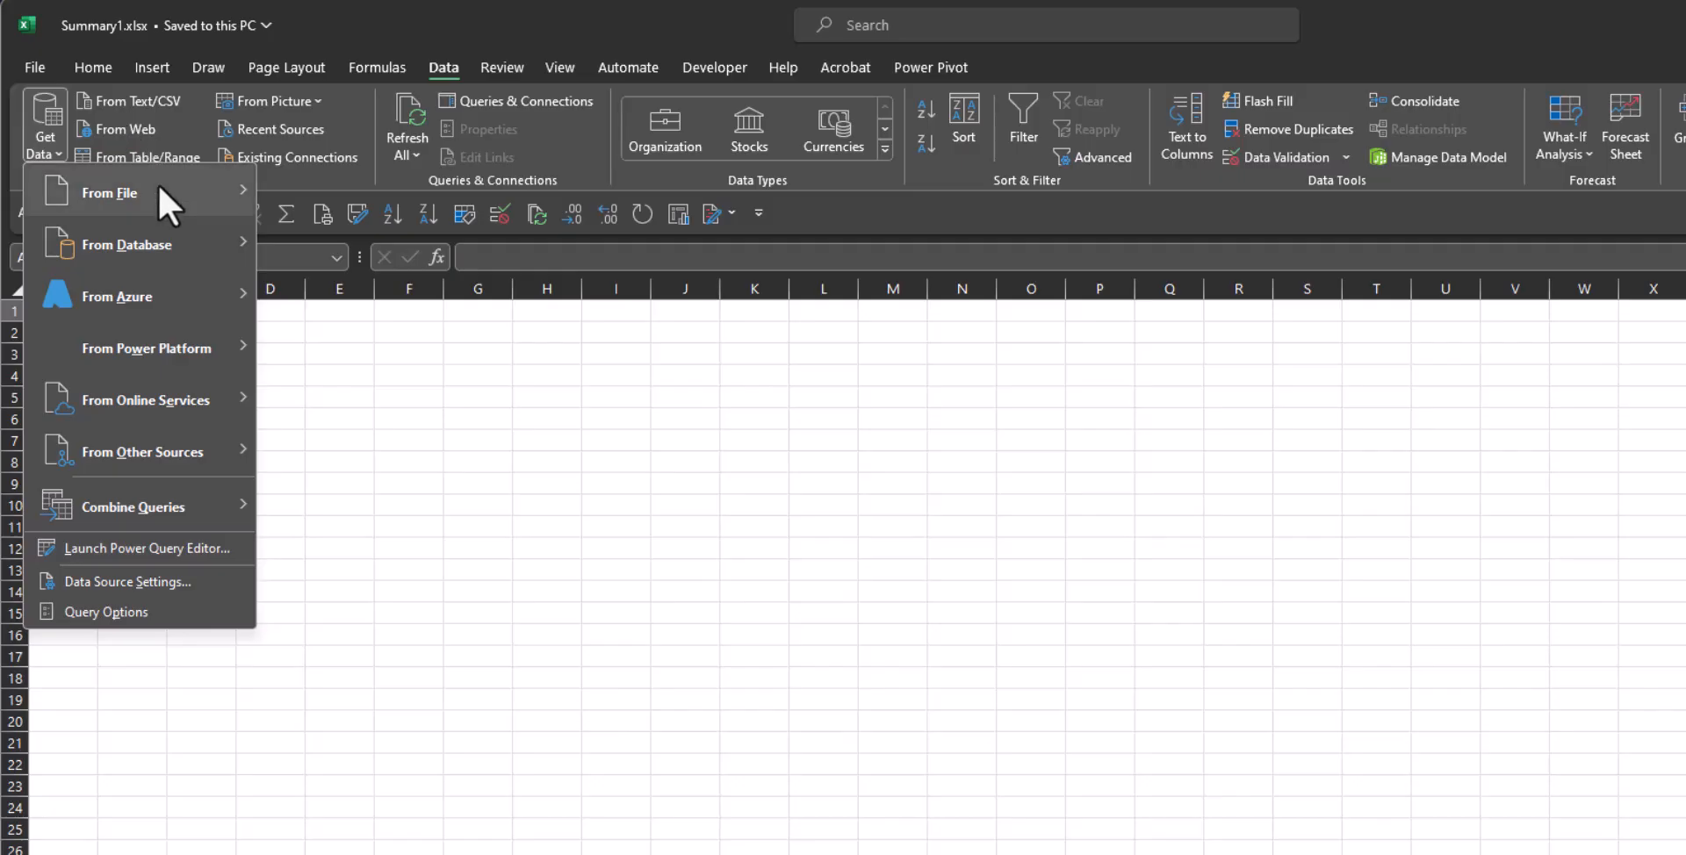
mouse_move(164, 183)
left_click(362, 450)
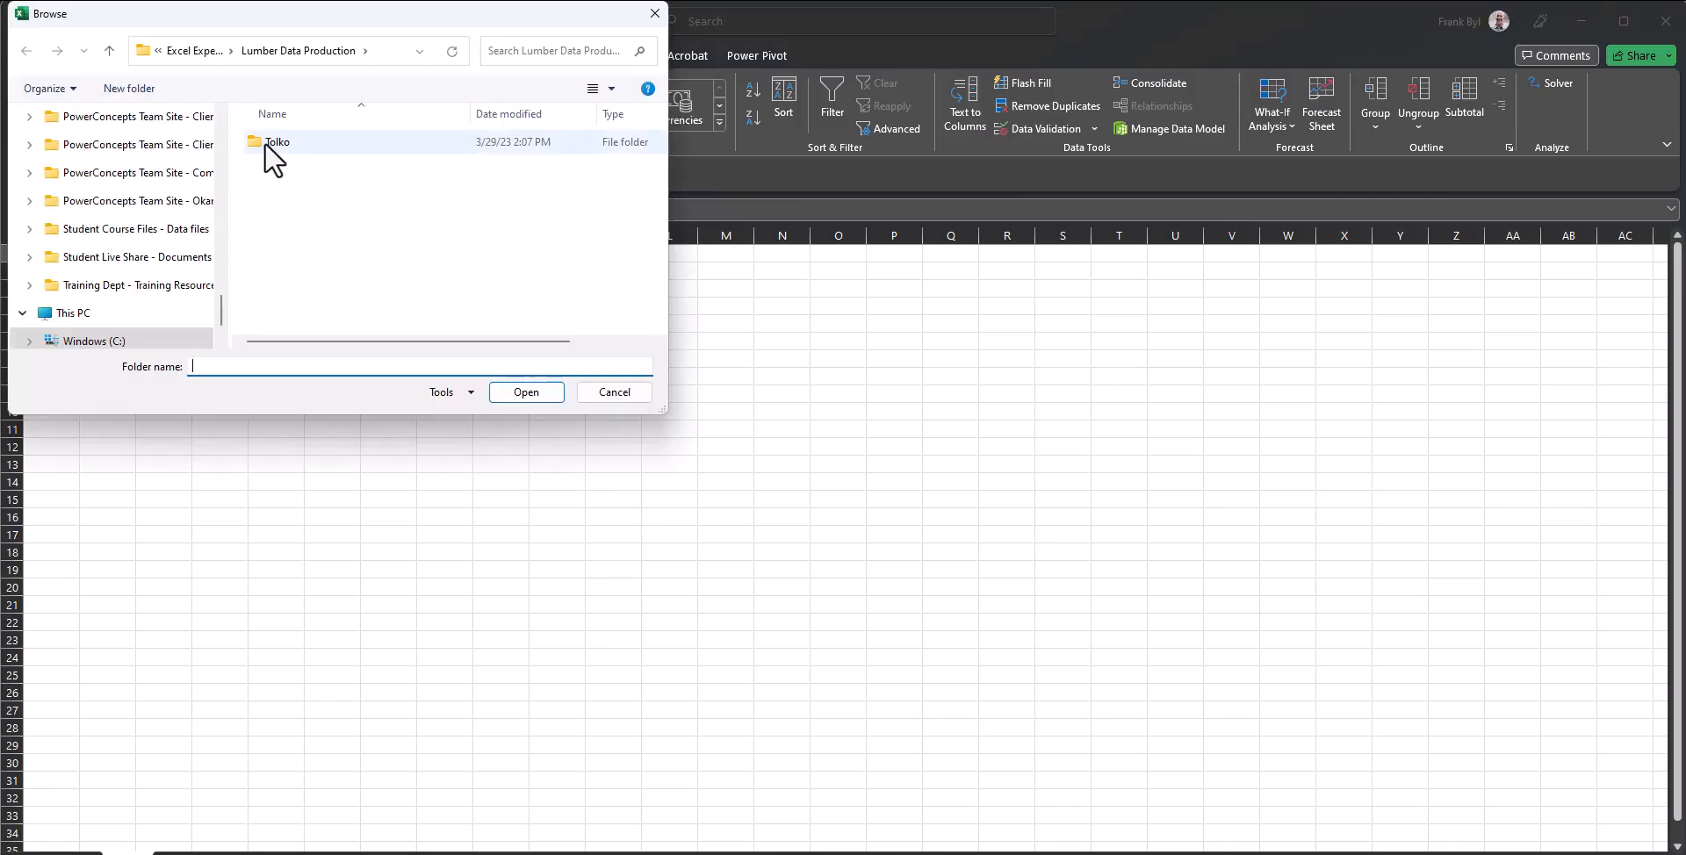
left_click(265, 142)
double_click(265, 142)
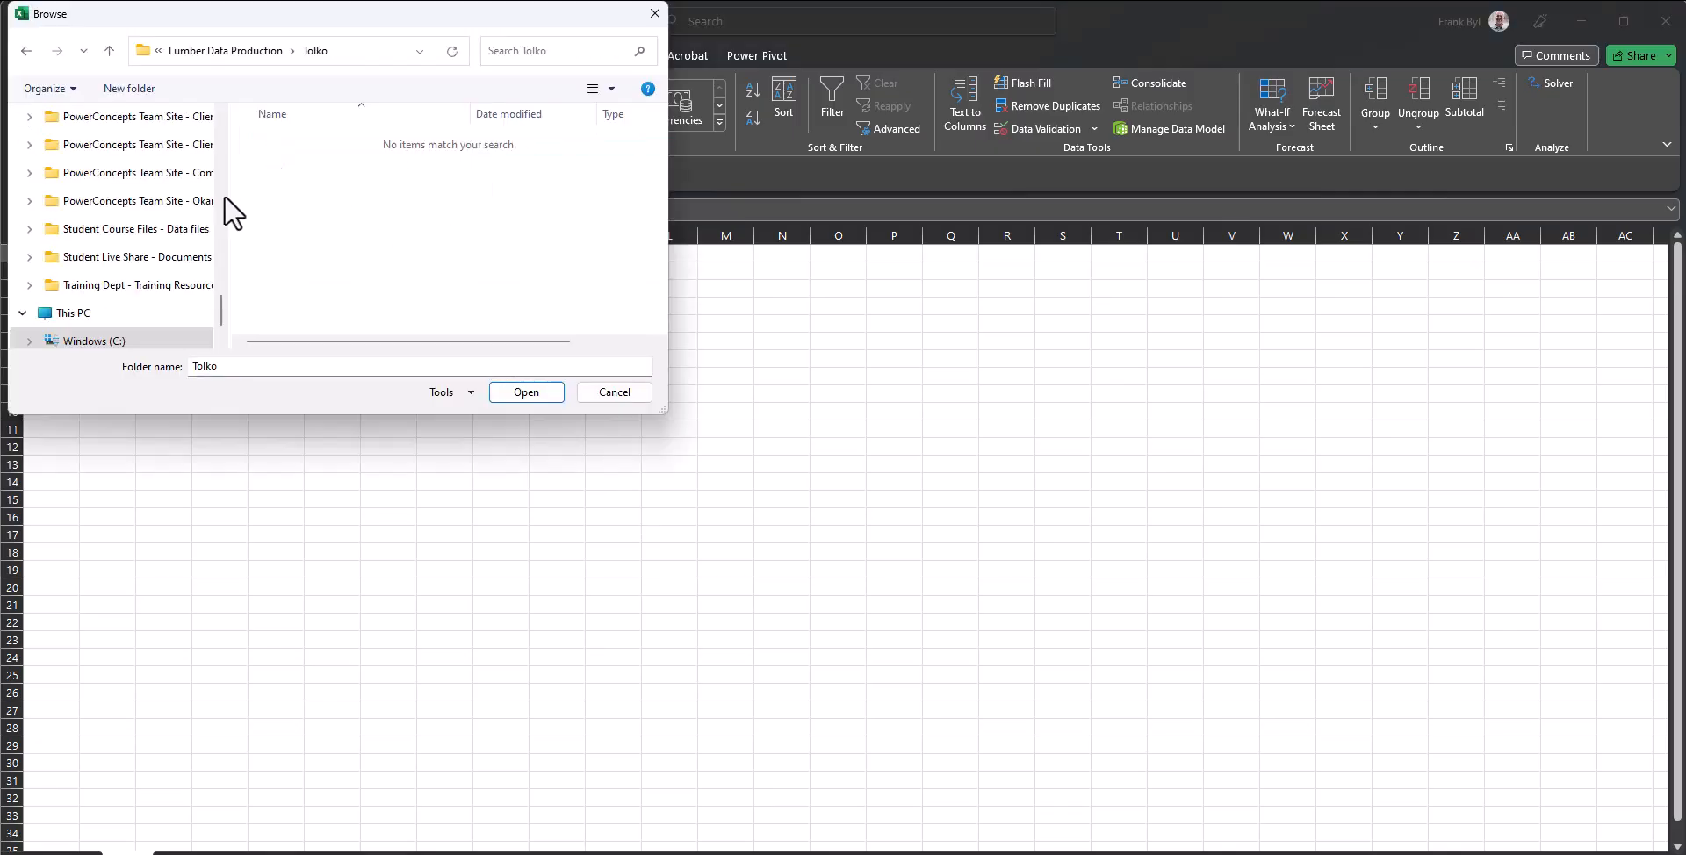
left_click(526, 394)
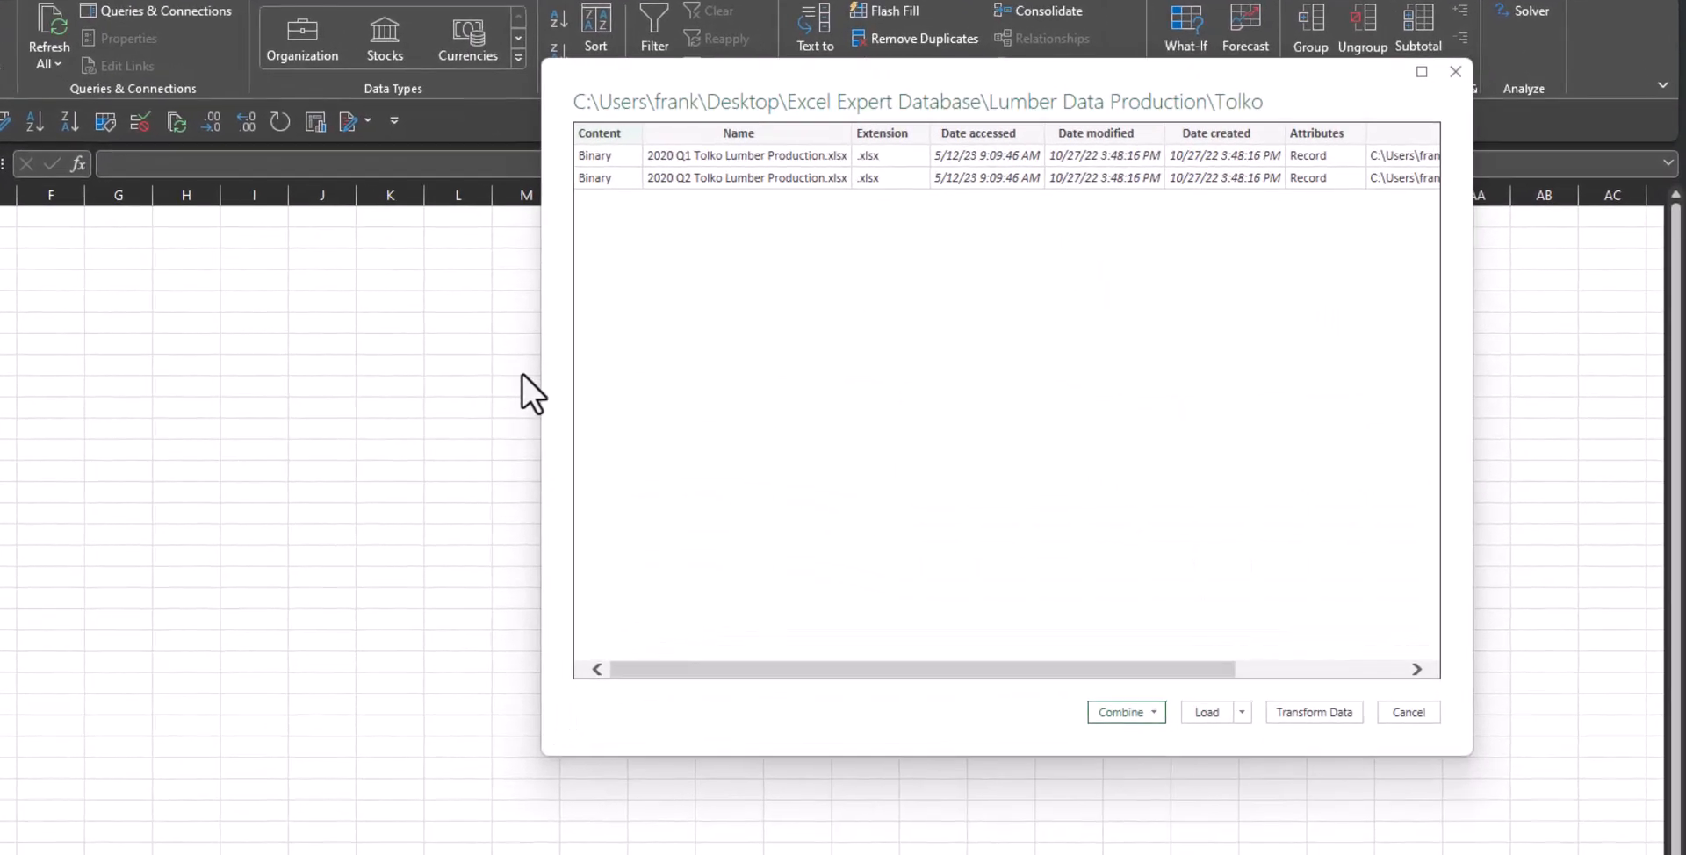
Step: Combine and transform the folder's files, using the Data sheet as the object extracted from each file
left_click(1154, 714)
left_click(1163, 739)
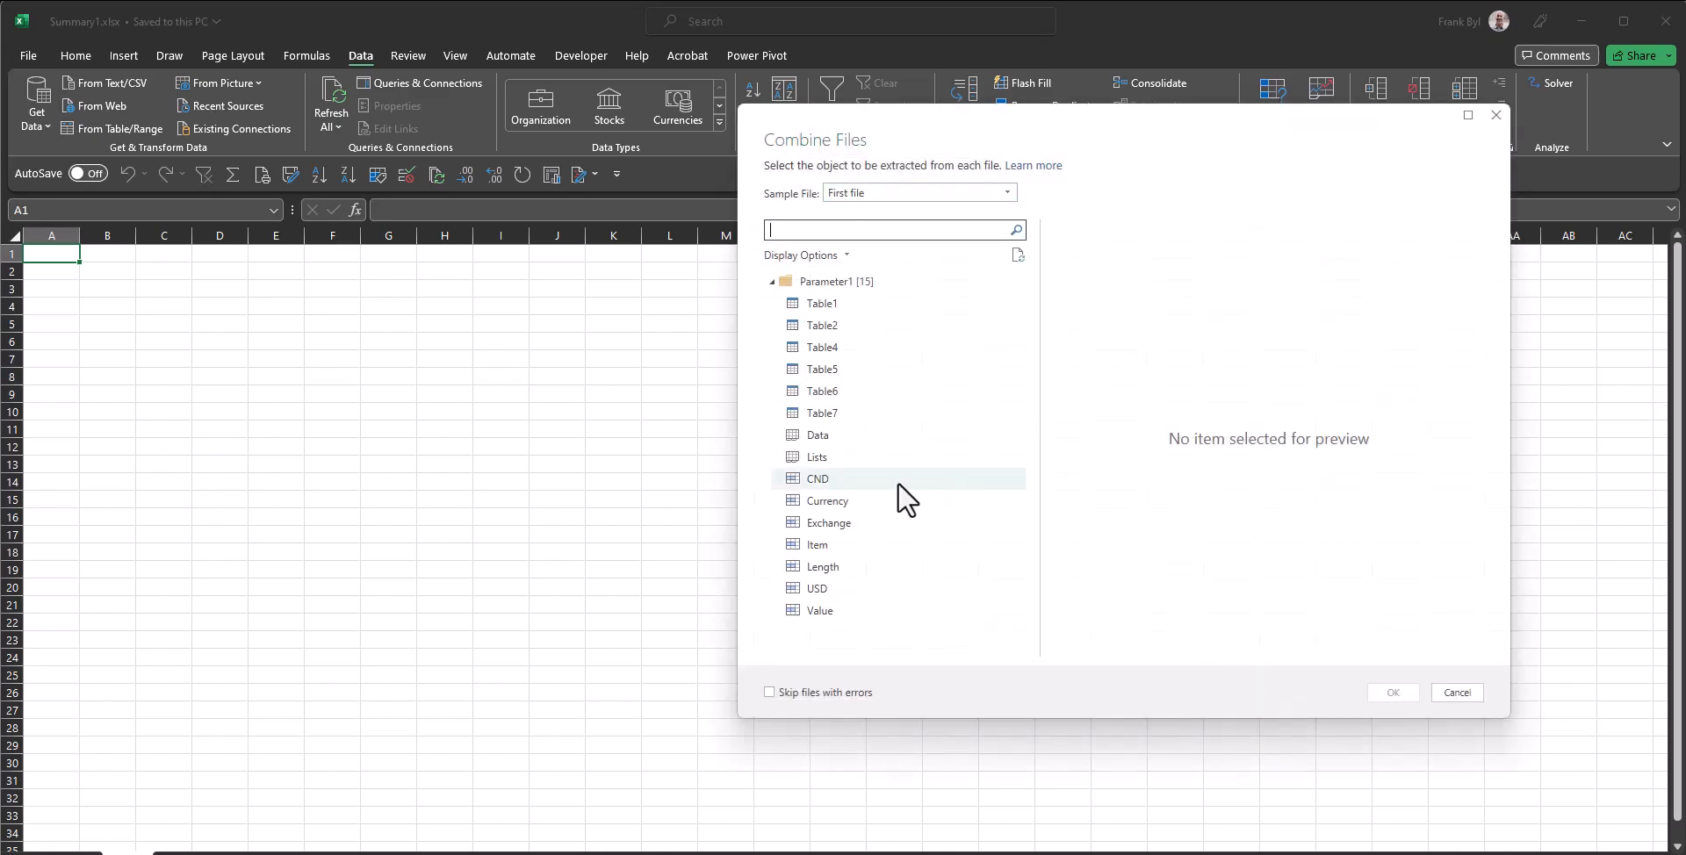
left_click(822, 439)
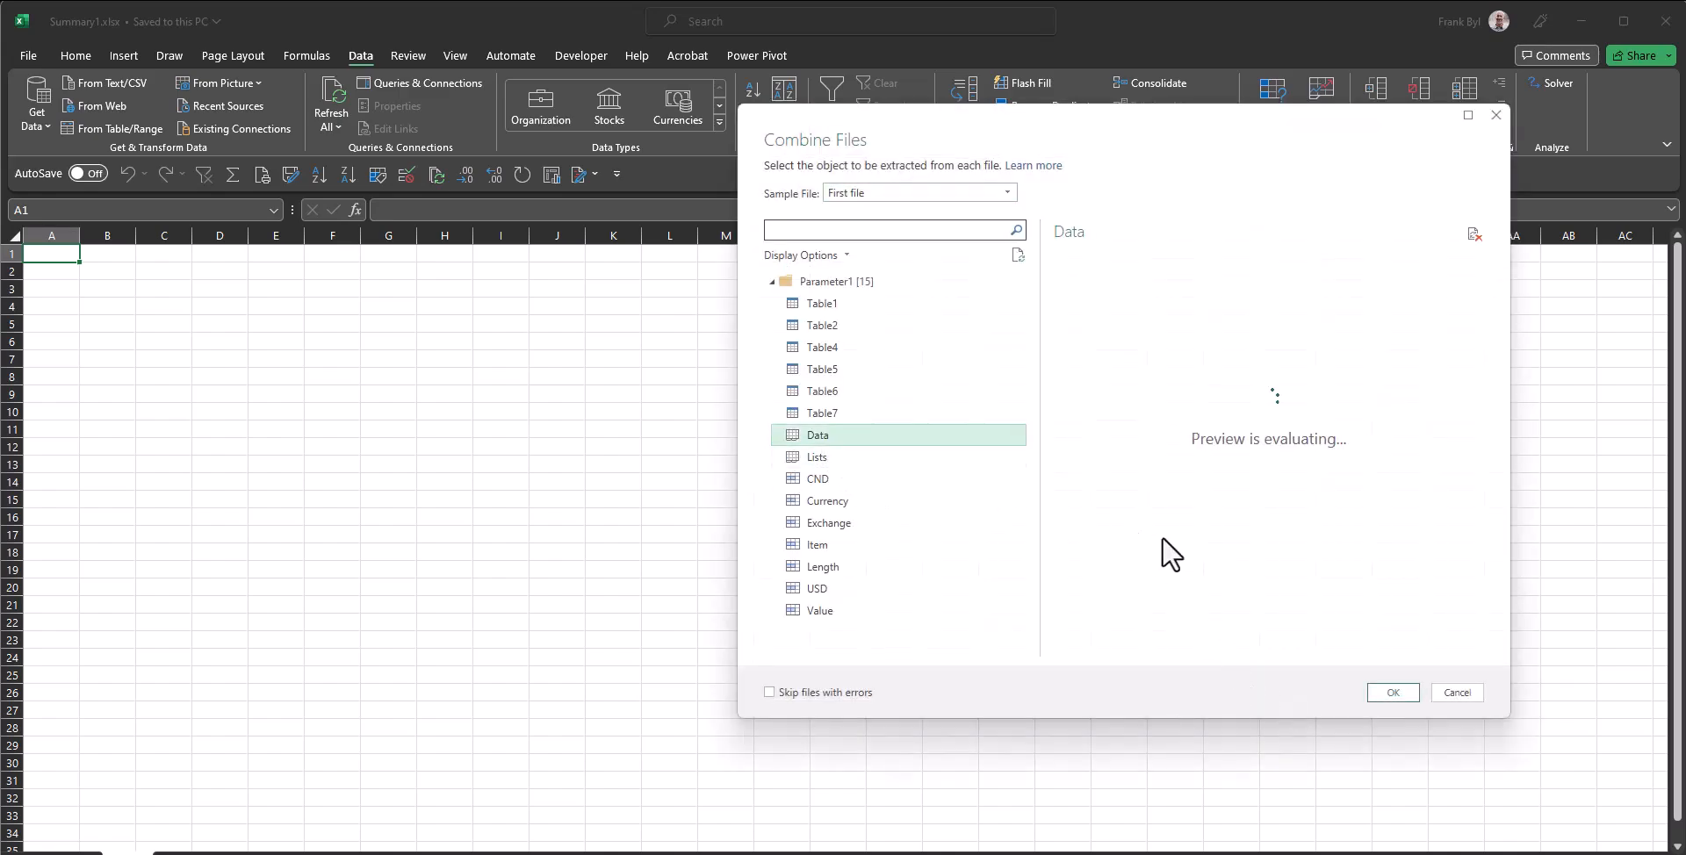
left_click(1409, 694)
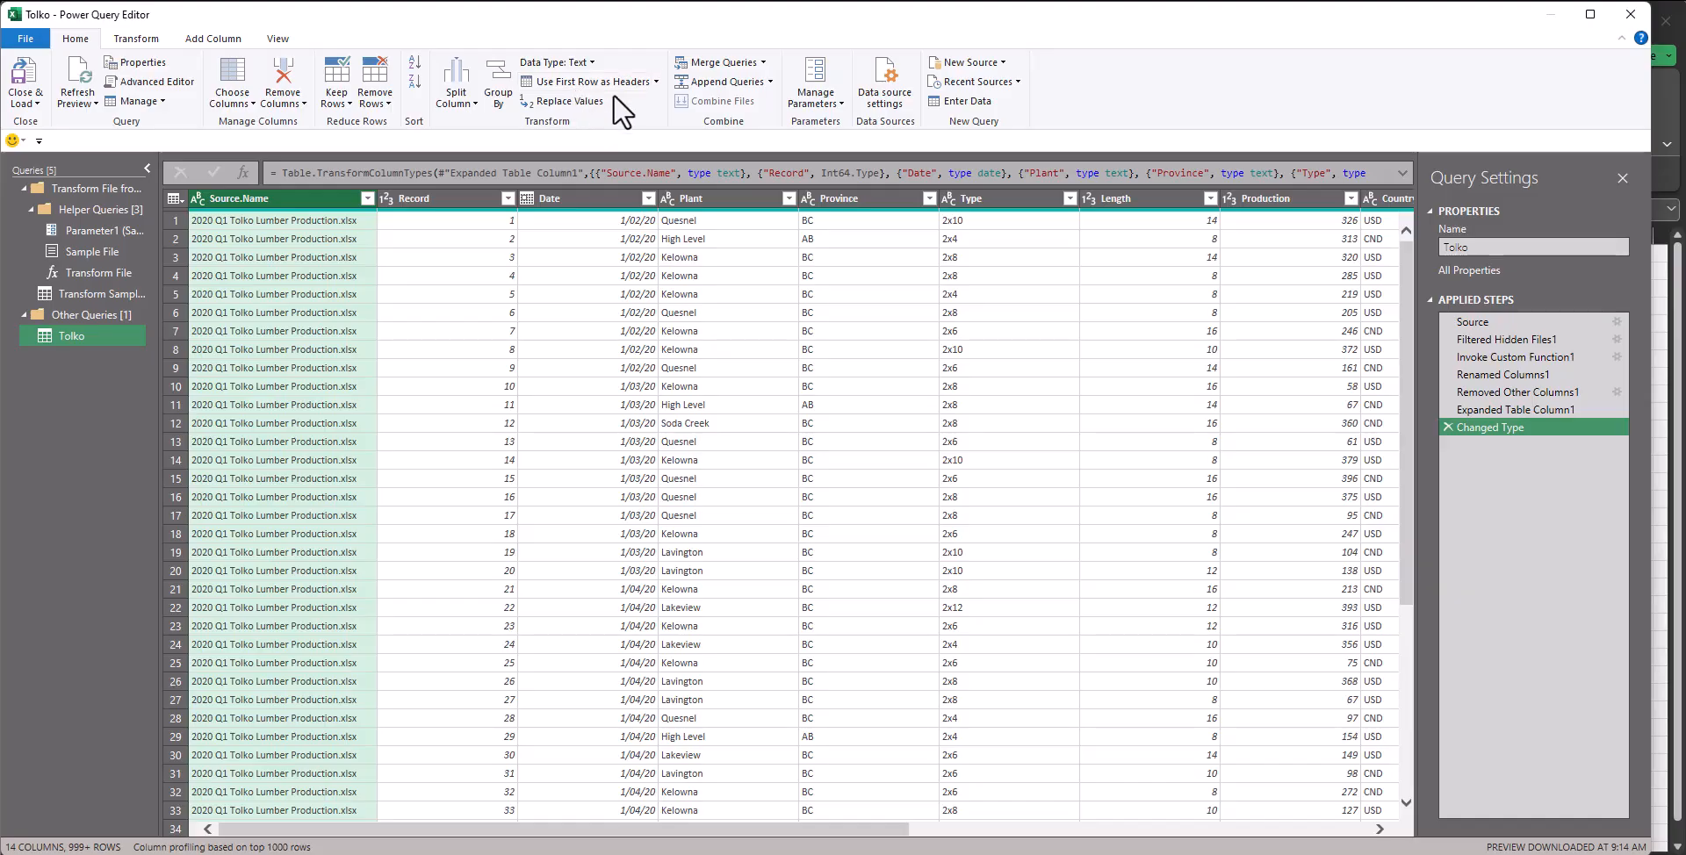
Step: Split Source.Name once, as far left as possible, after 7 characters, and remove the Source.Name.2 column
left_click(444, 99)
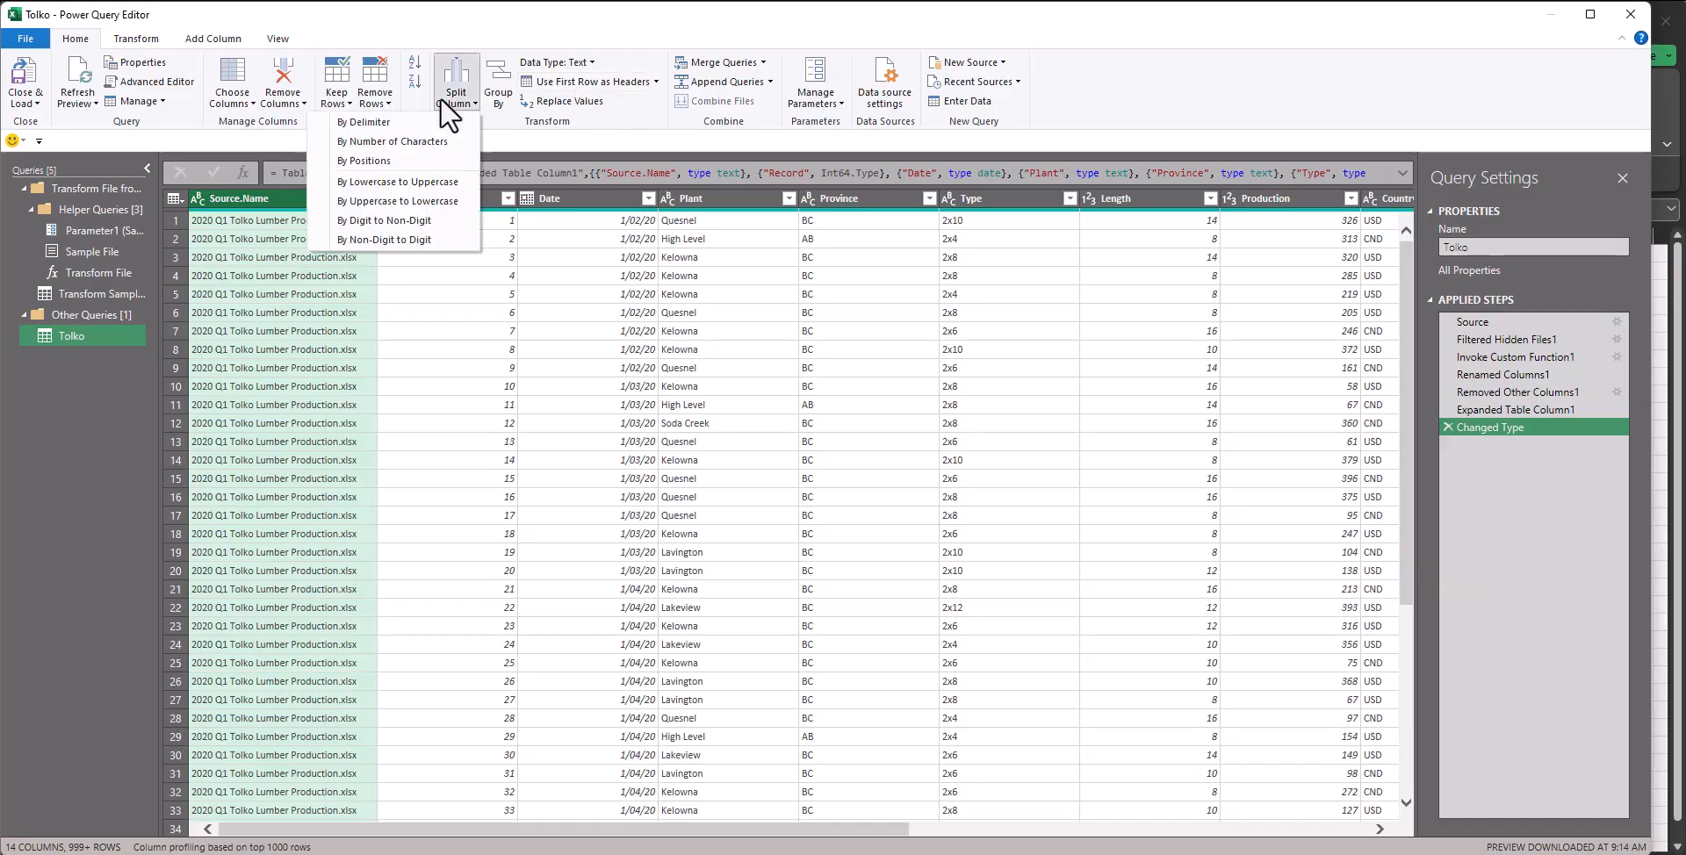
left_click(411, 140)
type("7")
left_click(887, 413)
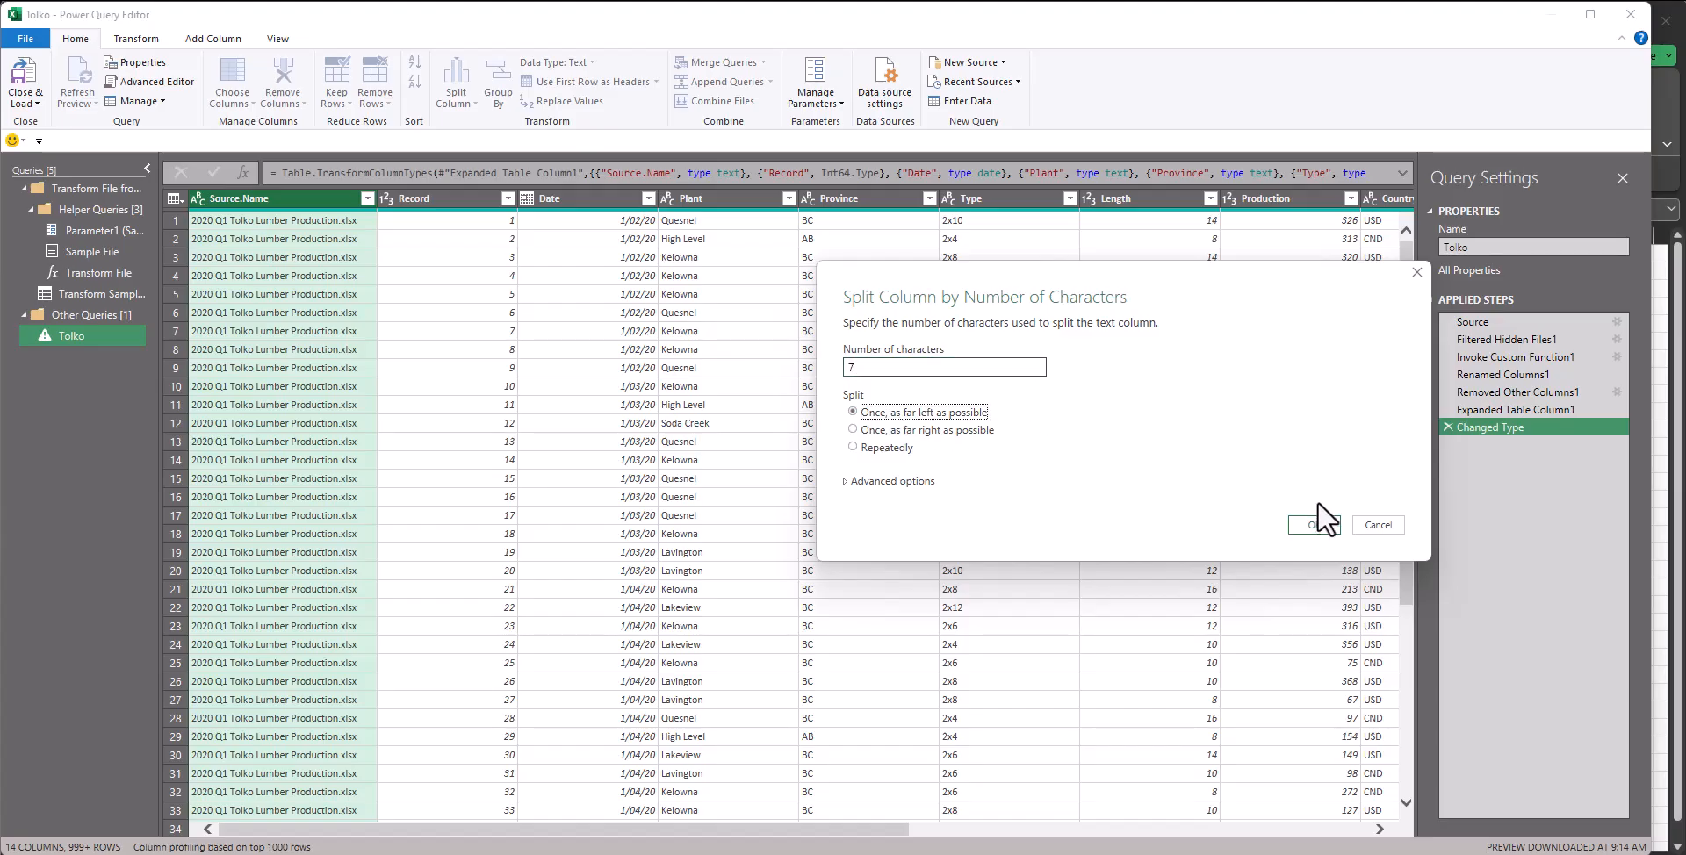
left_click(1314, 524)
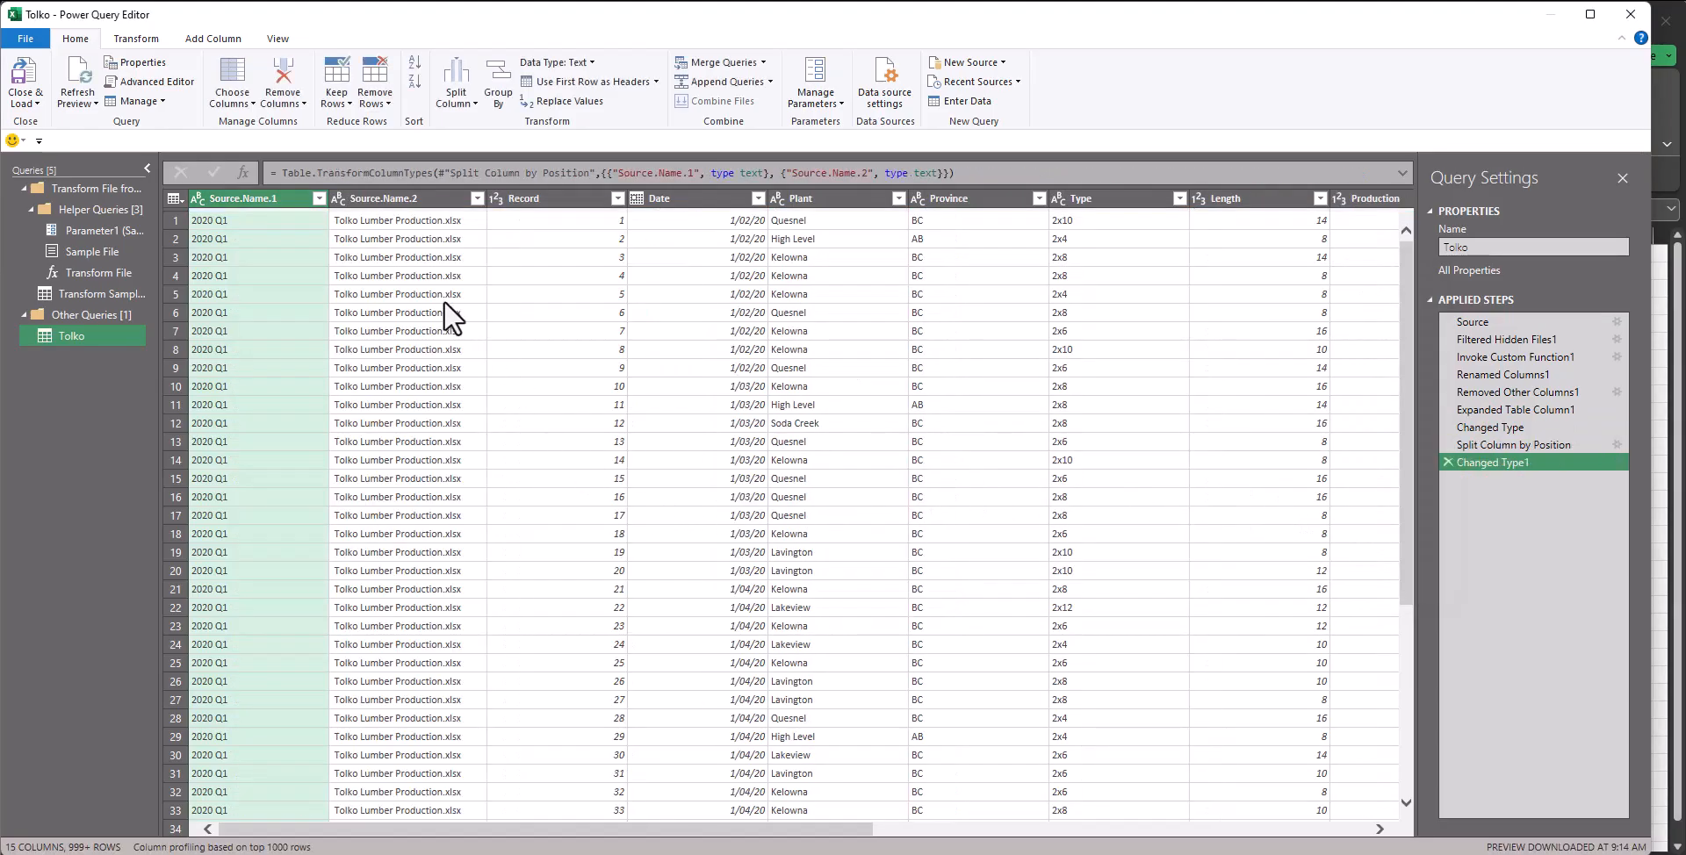
left_click(382, 197)
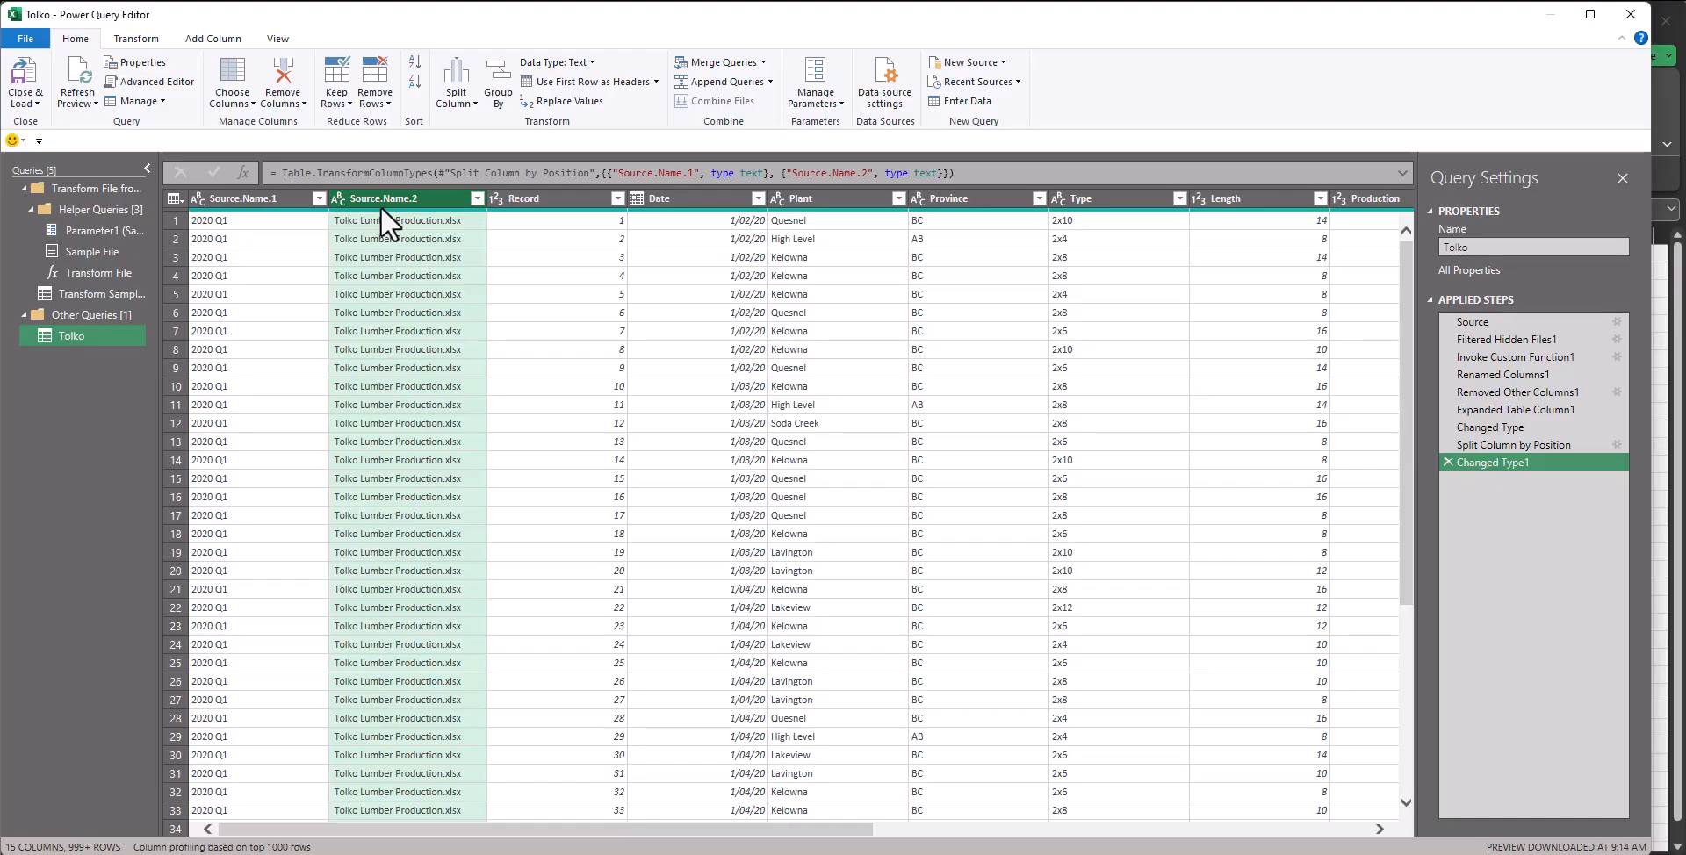
left_click(279, 71)
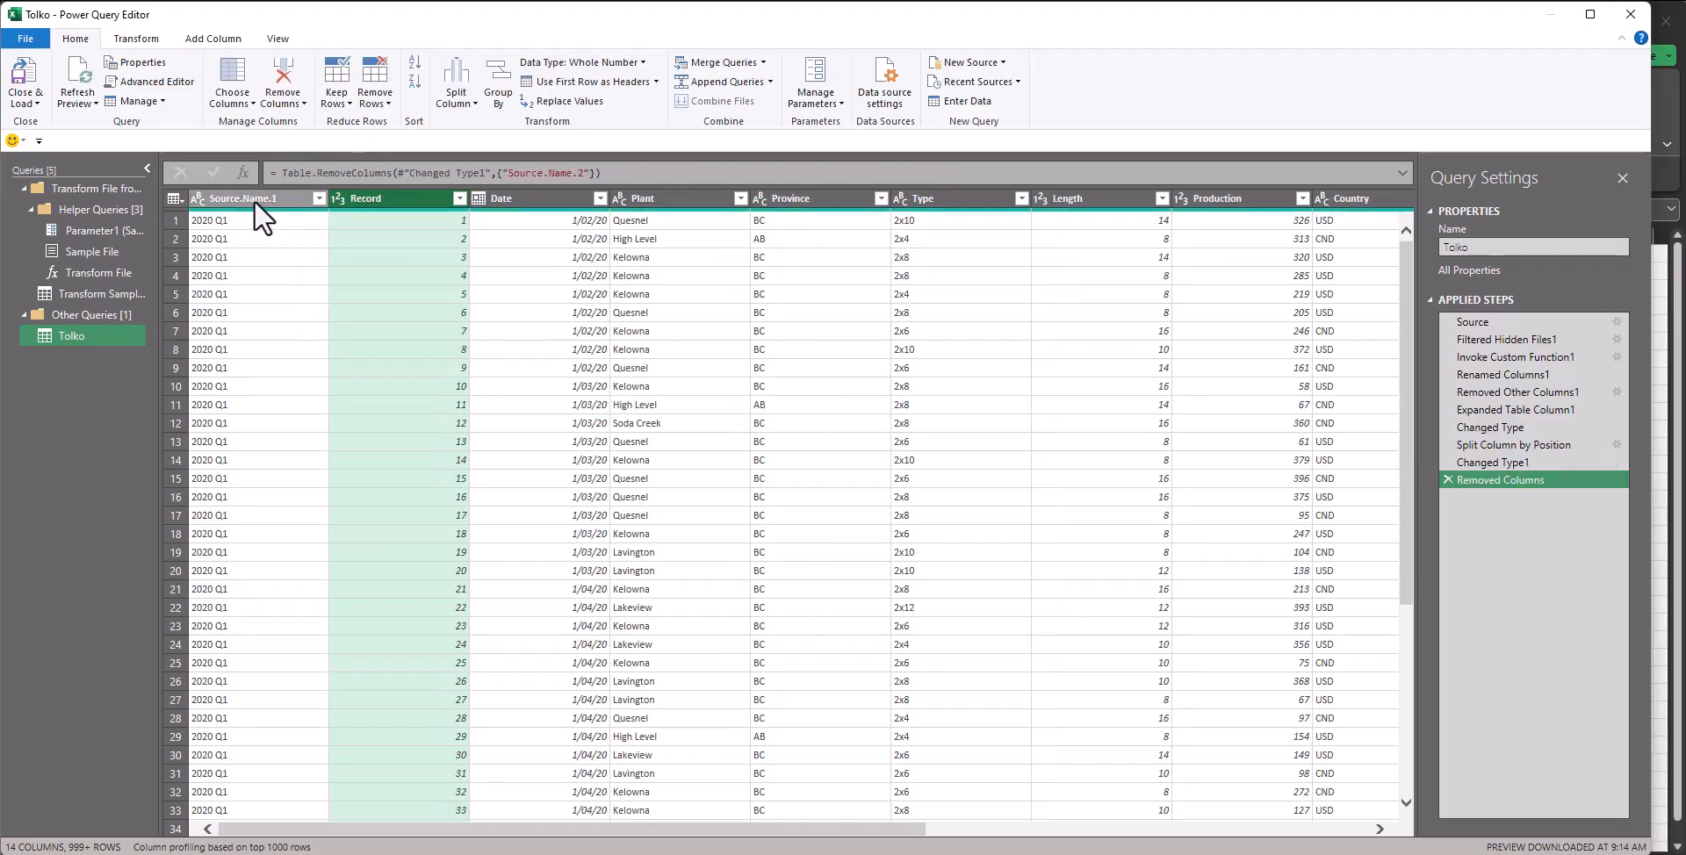
Step: Rename the Source.Name.1 column as YR-QTR and move it between the Date and Plant columns
double_click(255, 200)
type("YR-QTR")
key("Return")
left_click_drag(255, 201, 624, 208)
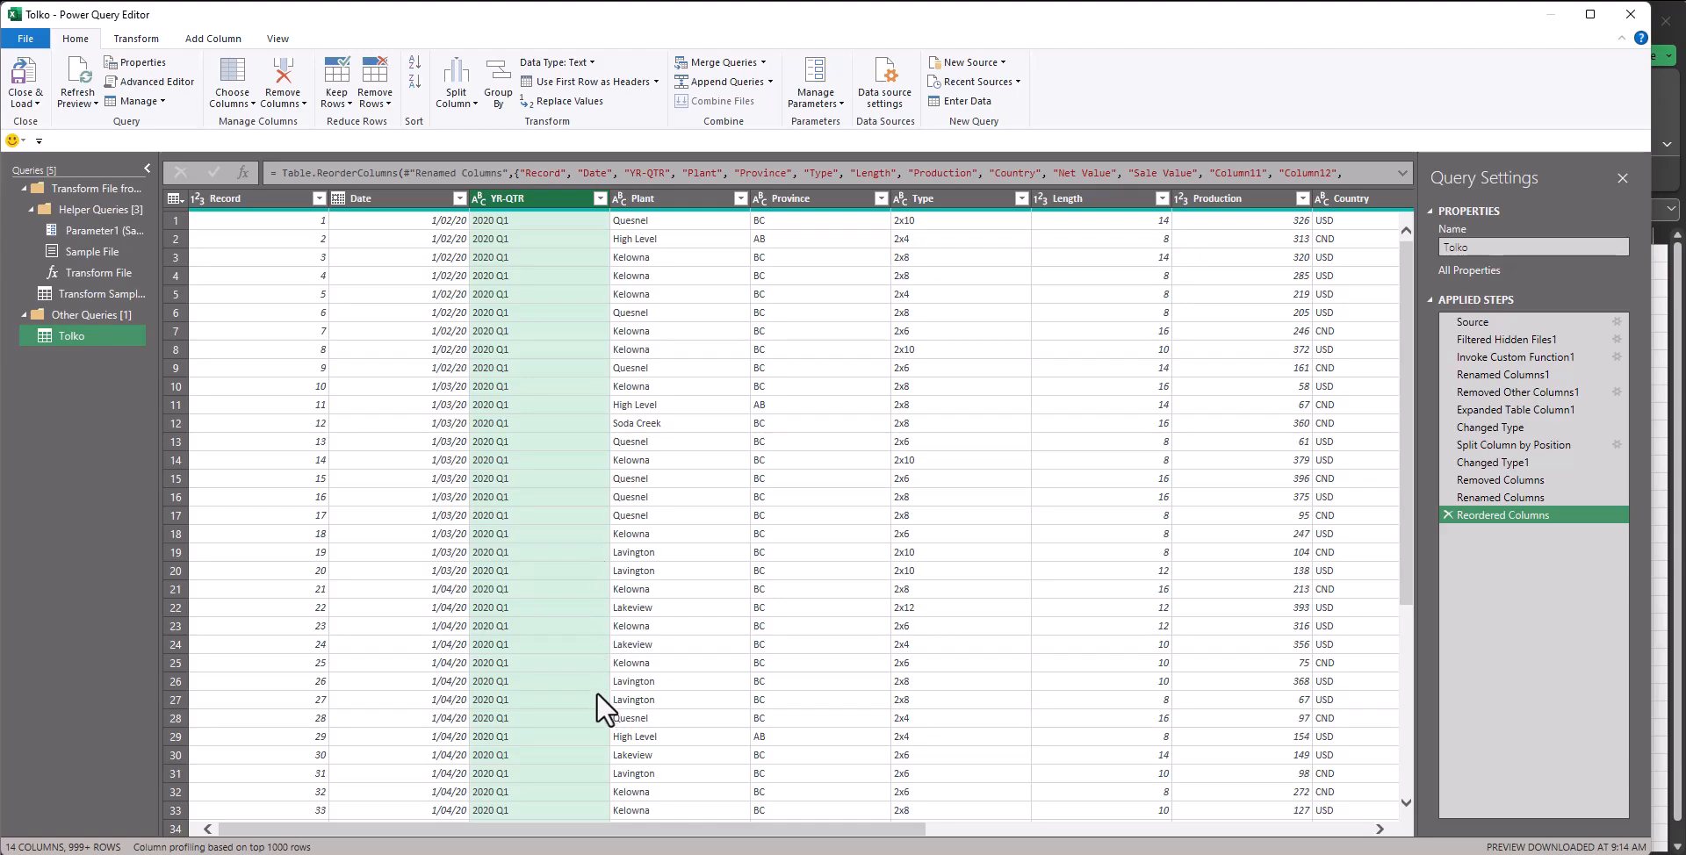
Step: Remove the empty columns Column11, Column12 and Column13 from the Tolko query
left_click_drag(753, 830, 1232, 845)
left_click(1054, 193)
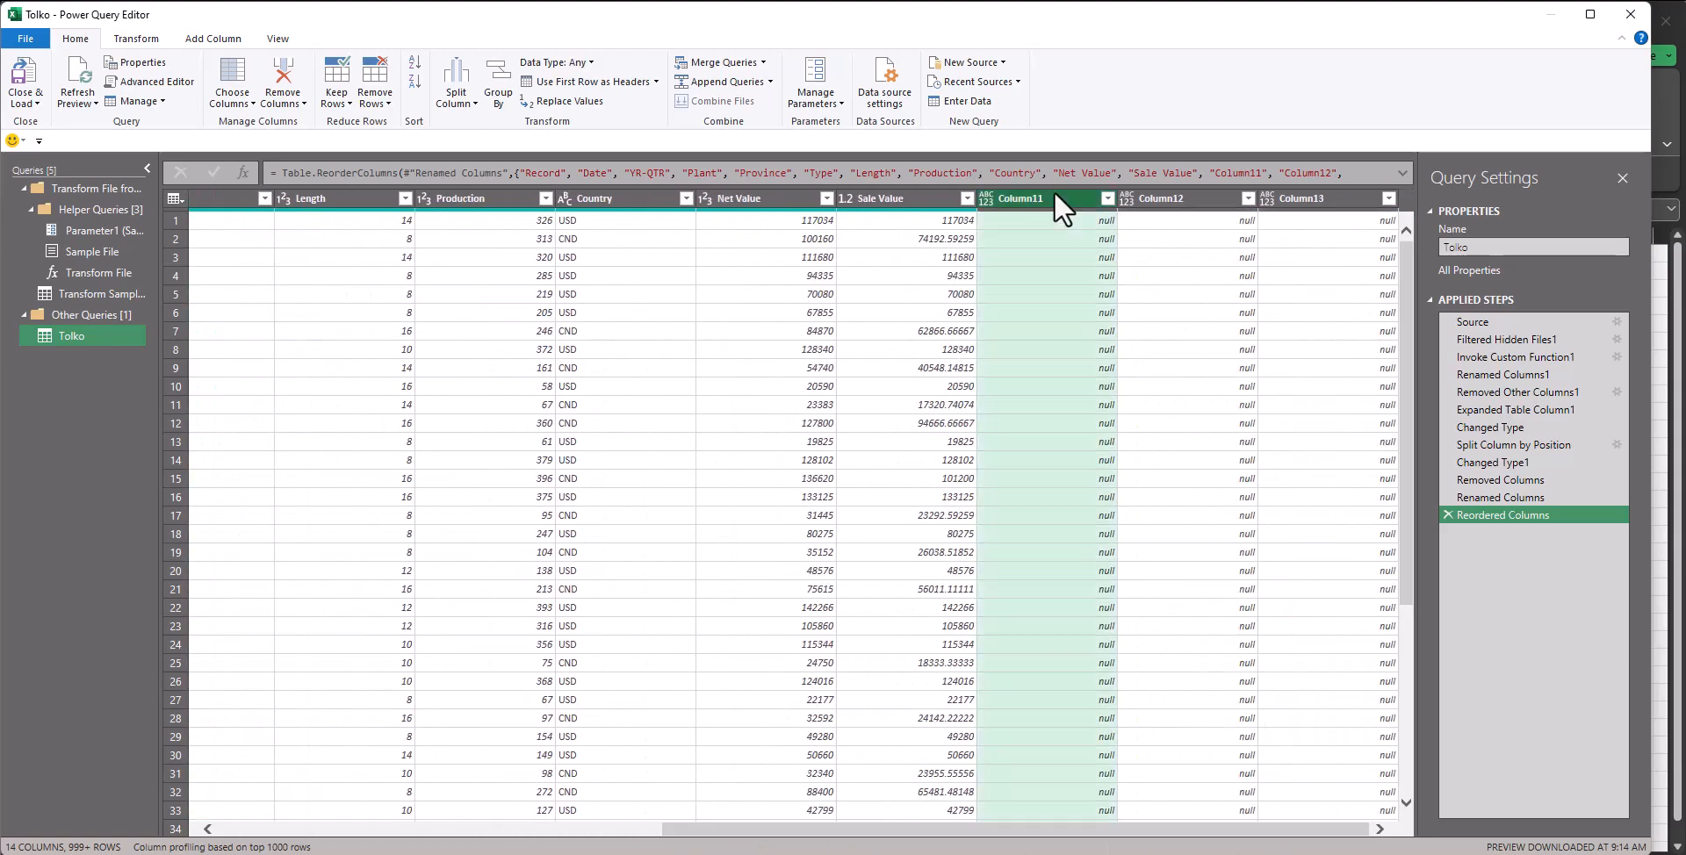
left_click(1306, 197, "shift")
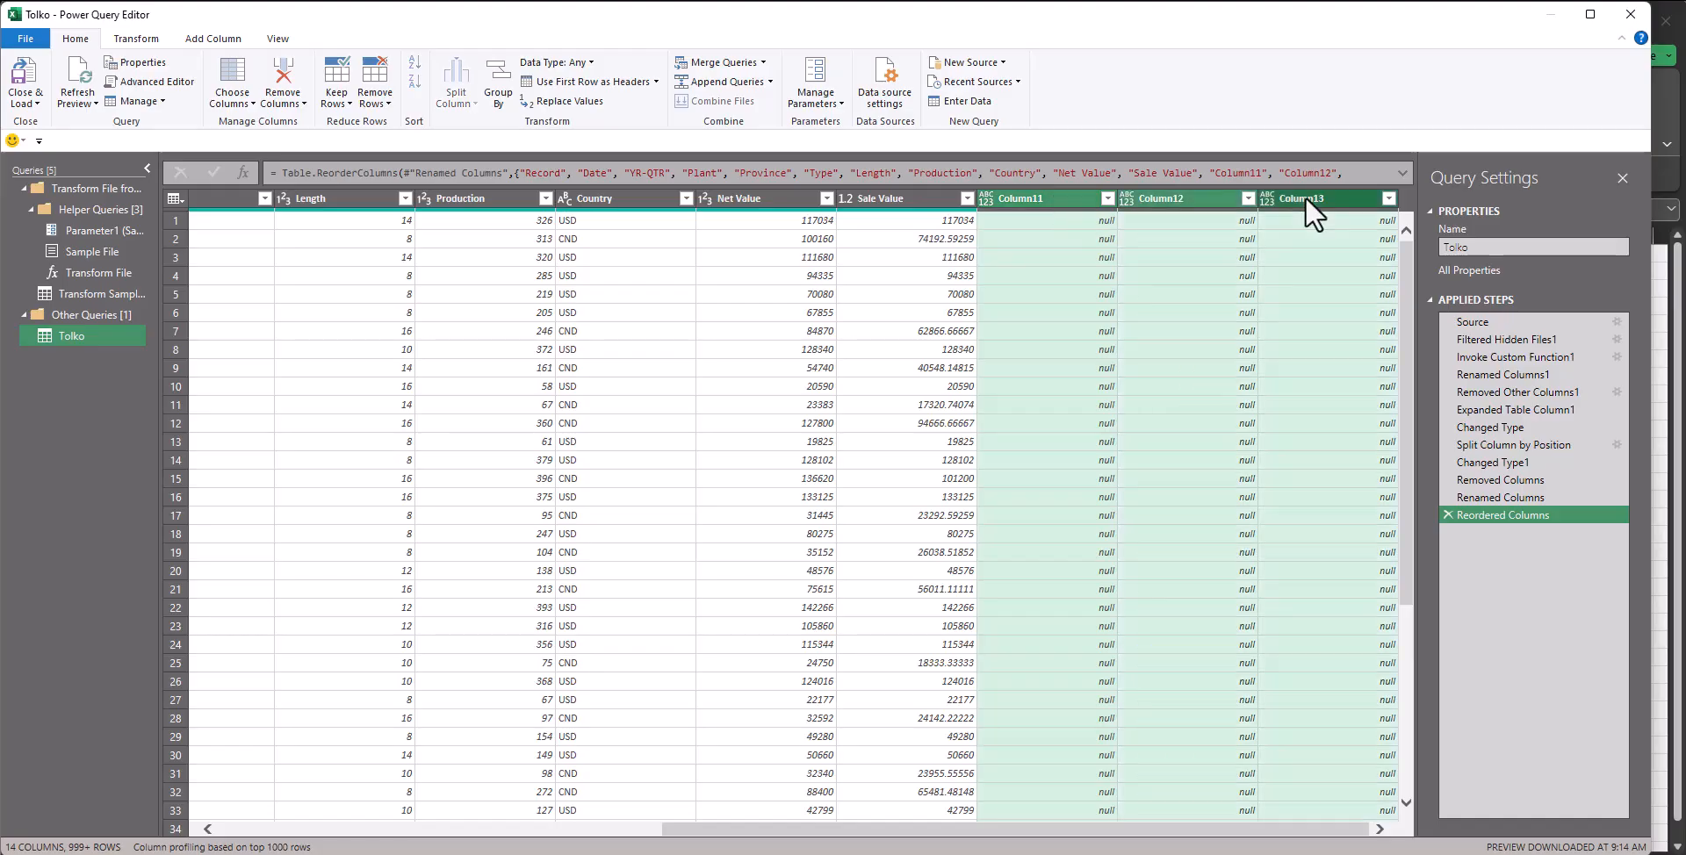
left_click(282, 62)
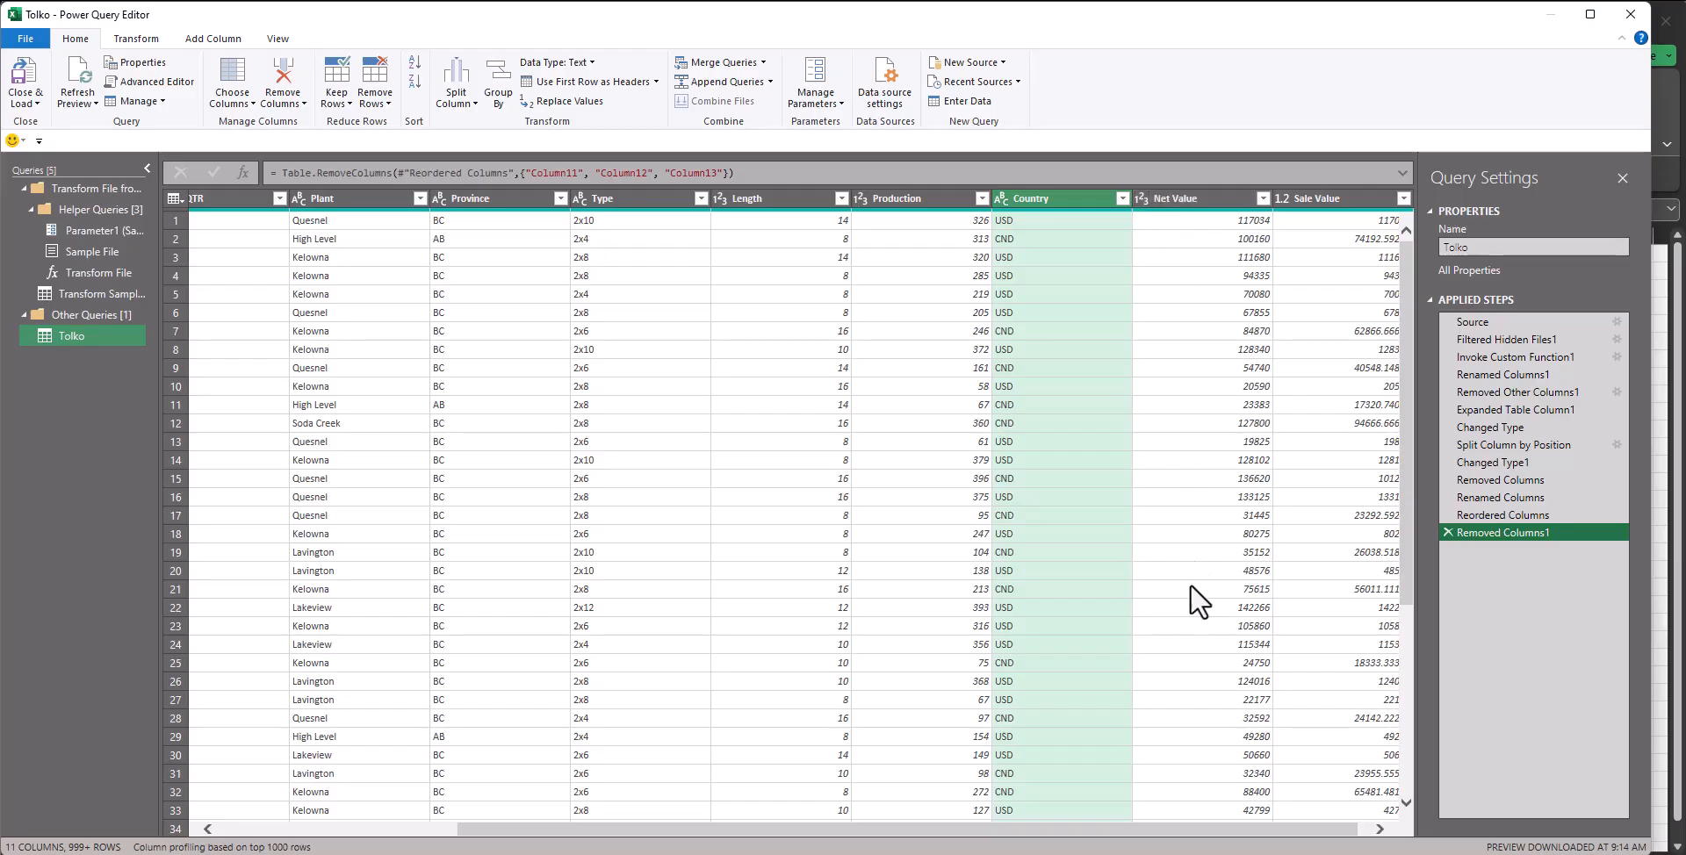
Step: Change the data type of the Net Value and Sale Value columns to Currency
scroll(1341, 831, "right", 2)
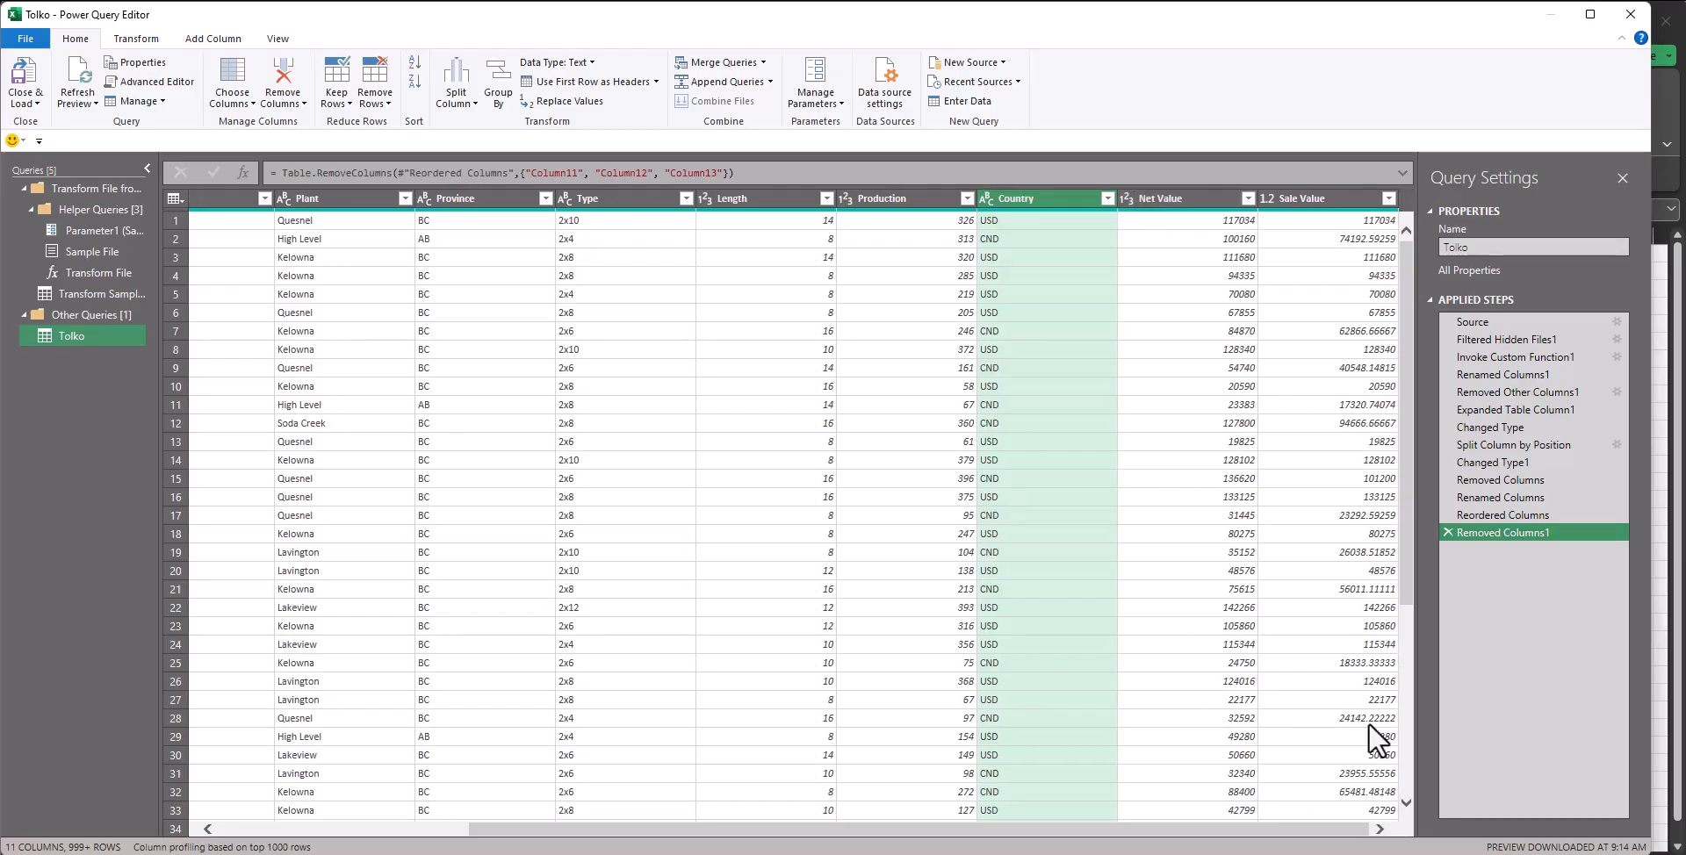
left_click(1131, 198)
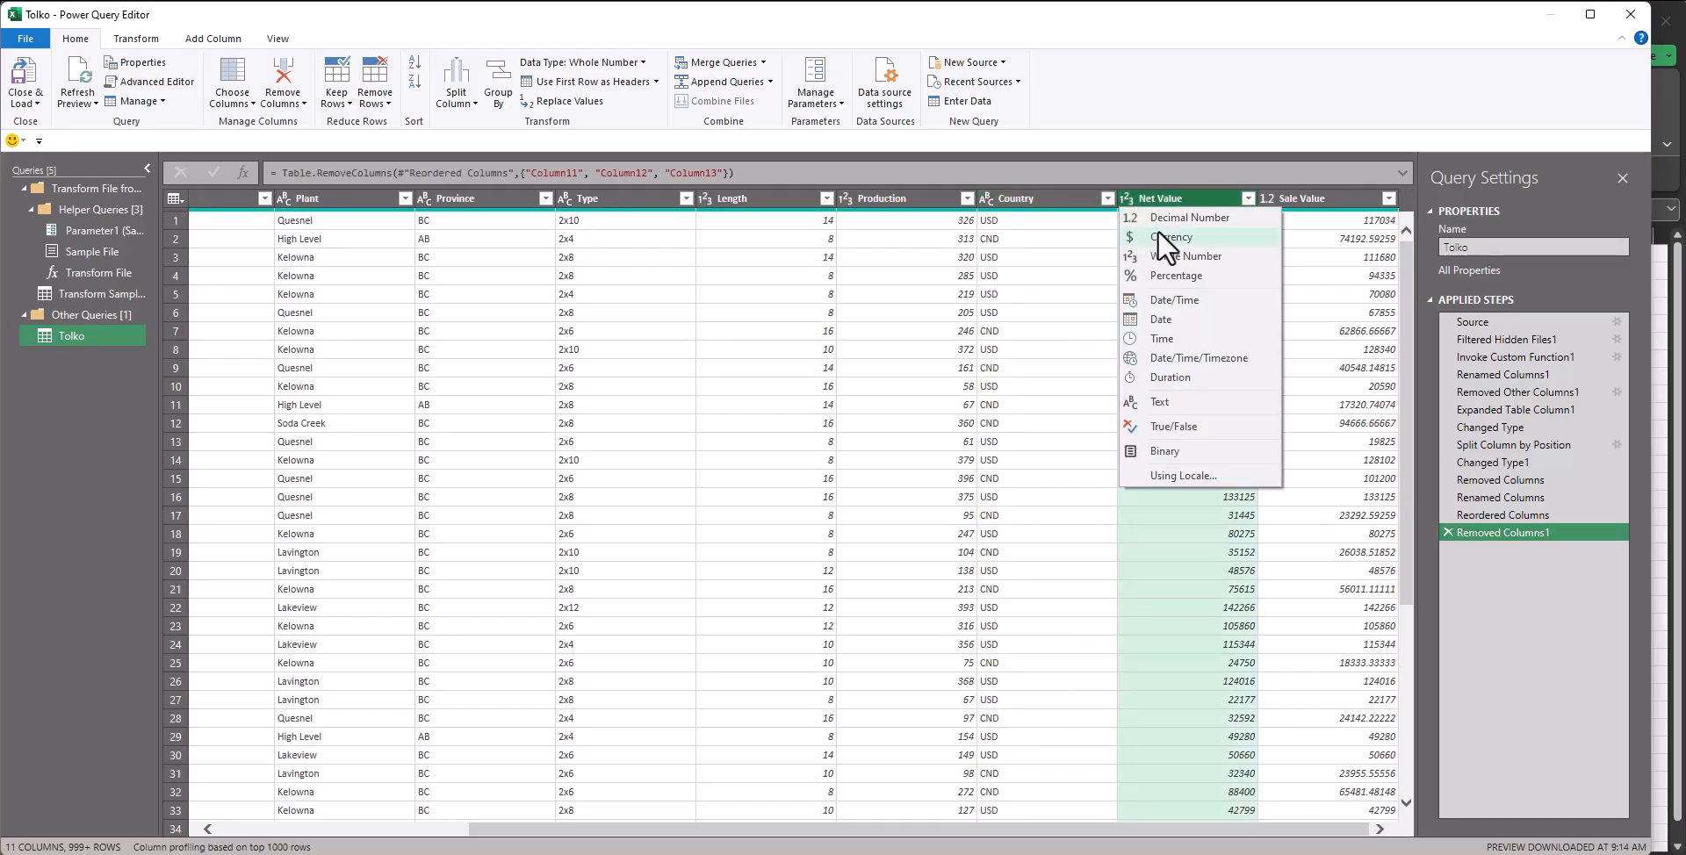
left_click(1158, 231)
left_click(1282, 197)
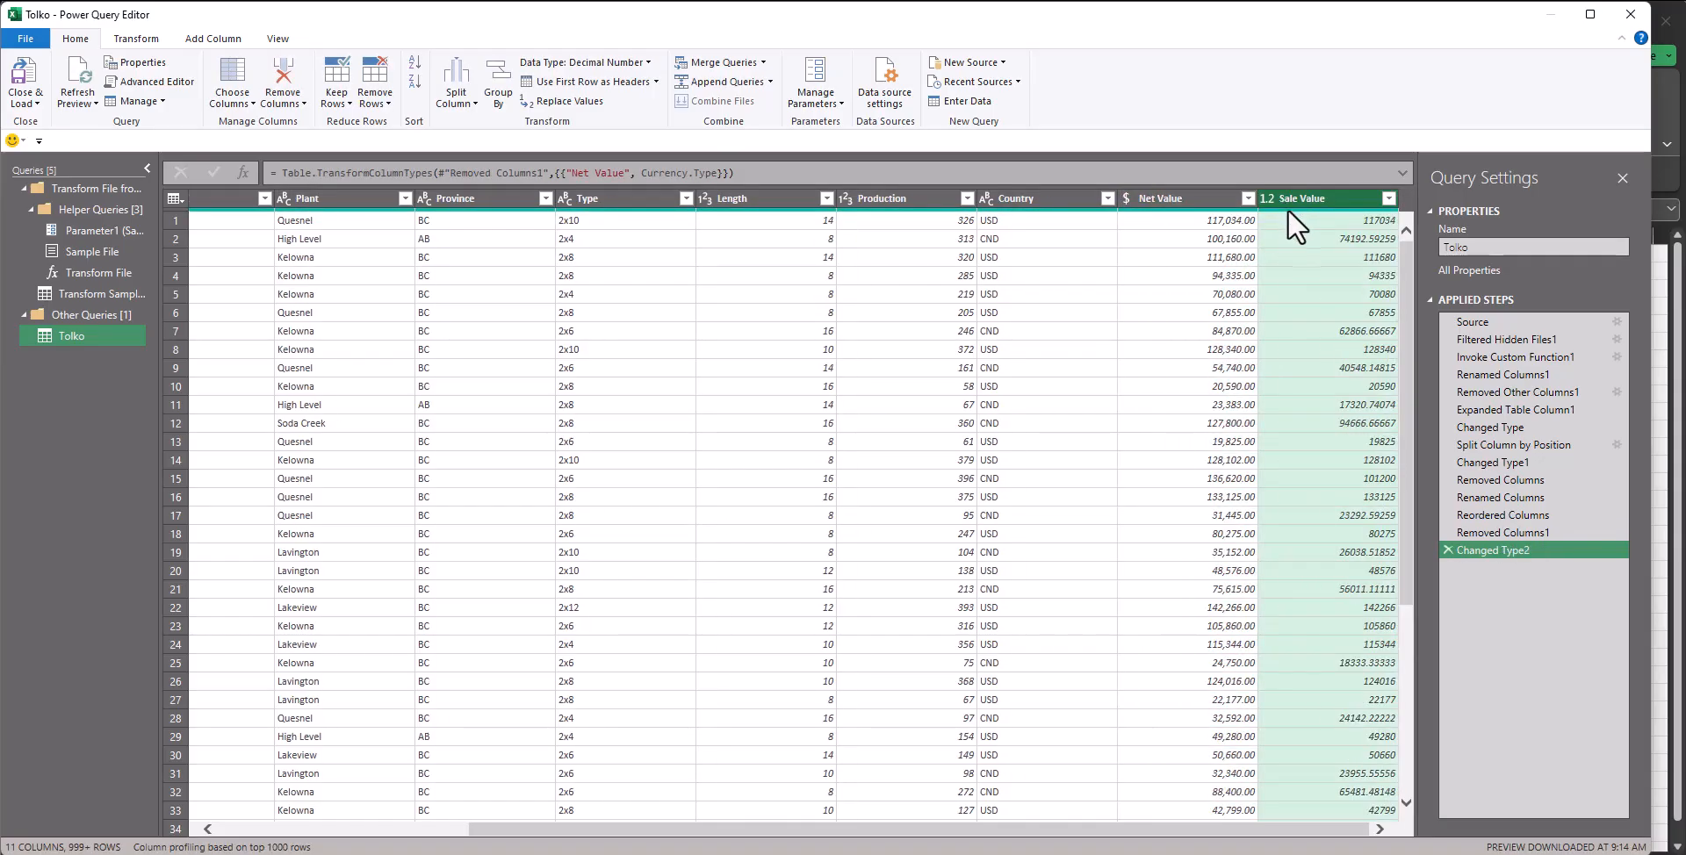
left_click(1268, 197)
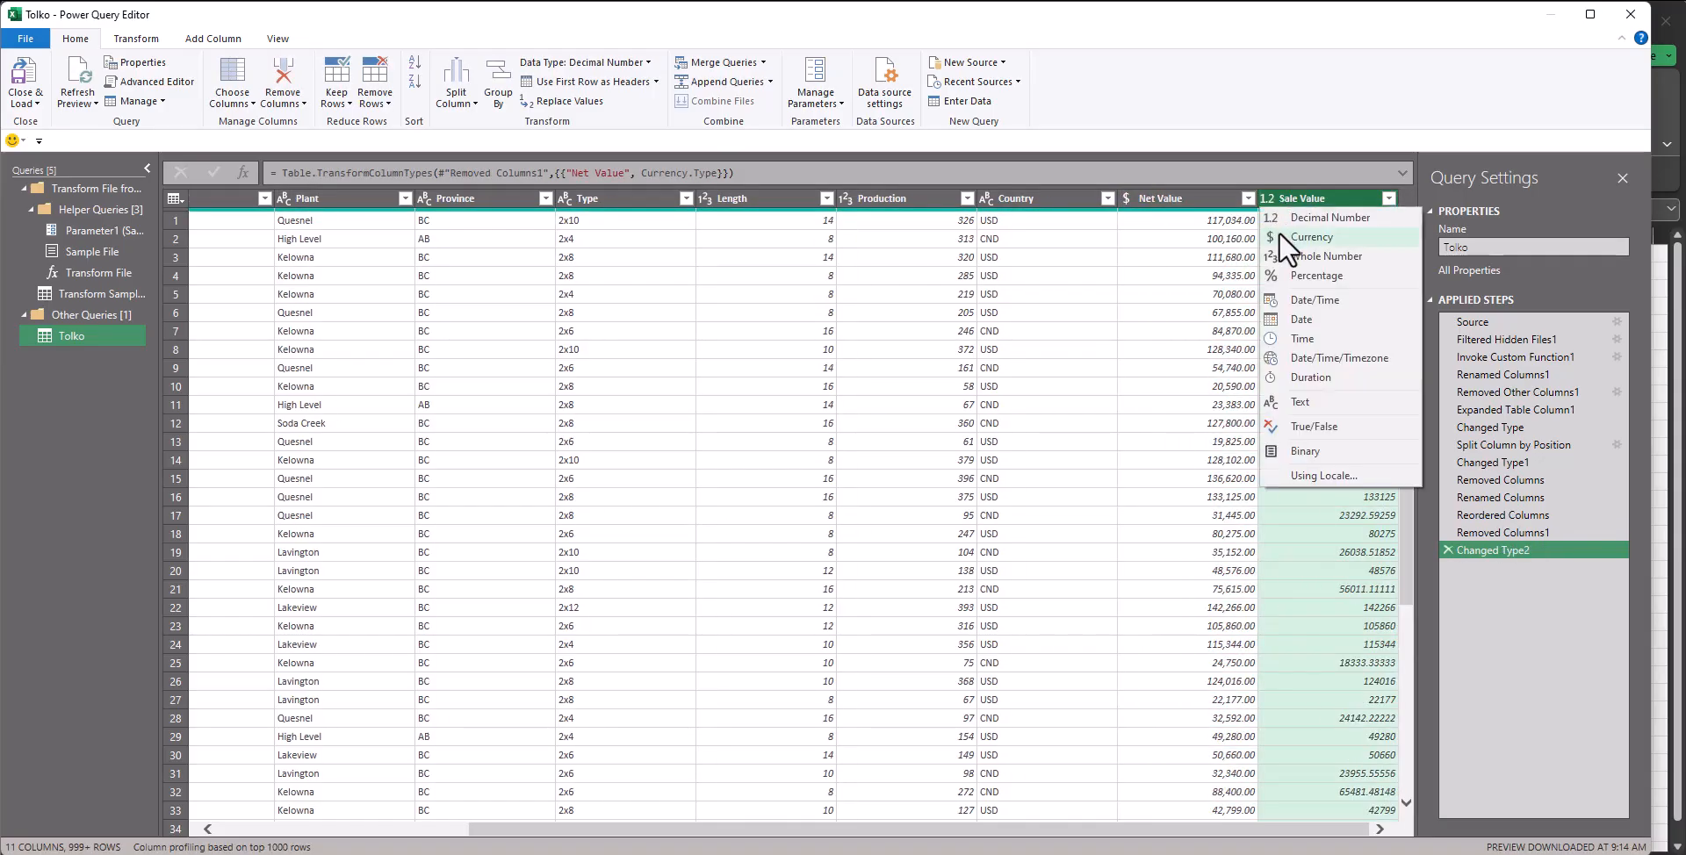
left_click(1279, 232)
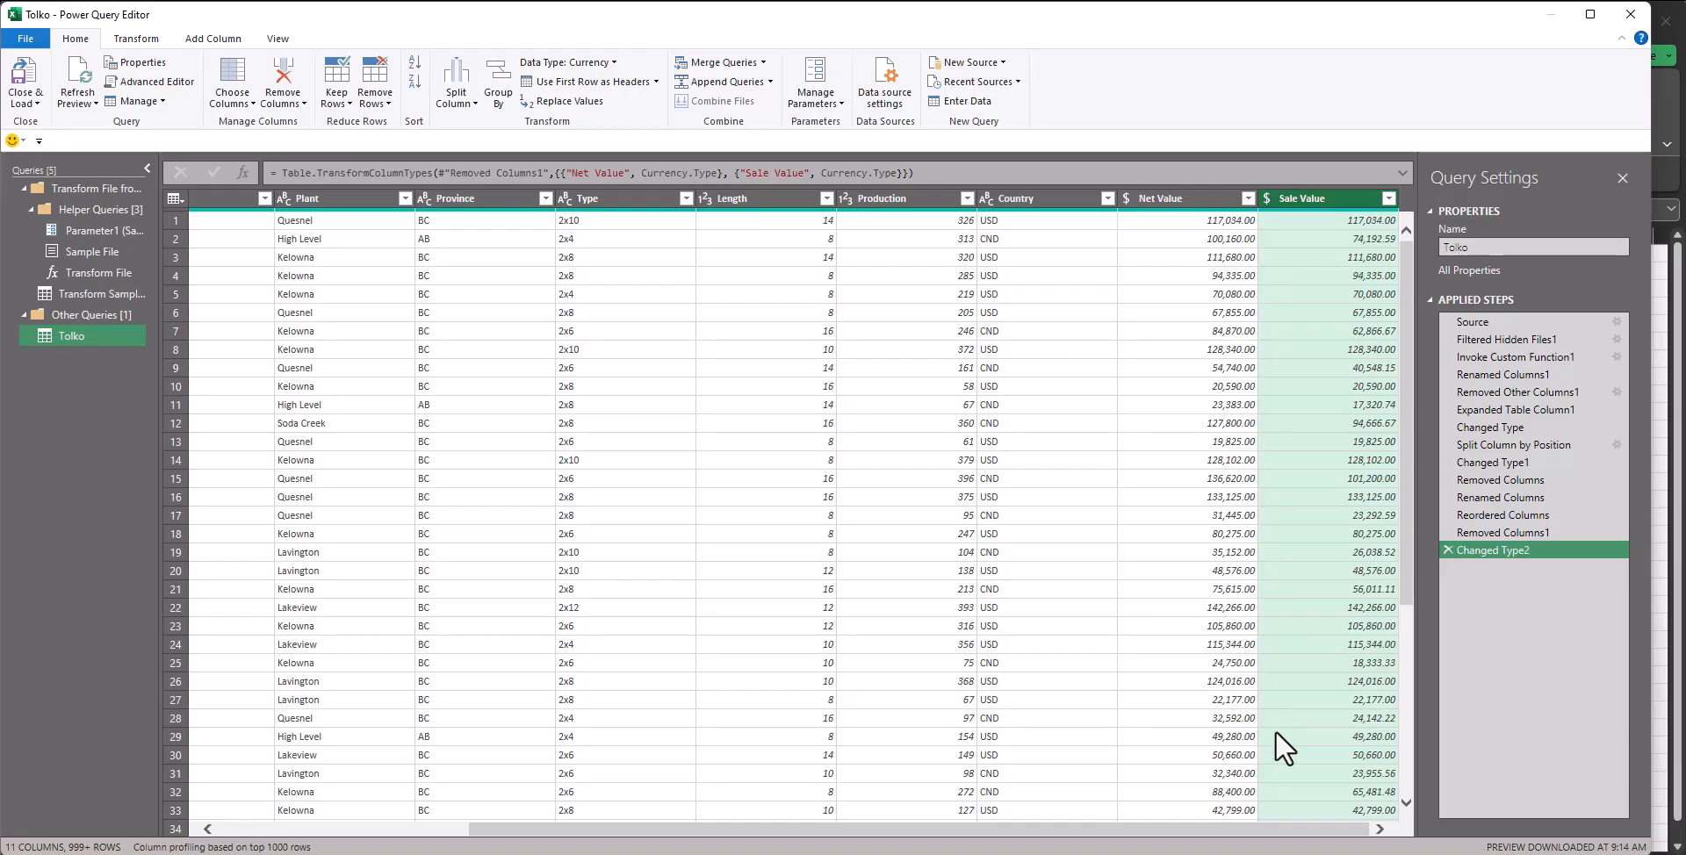
Step: Close the query editor and load the Tolko query into the workbook as a table
scroll(1110, 829, "left", 5)
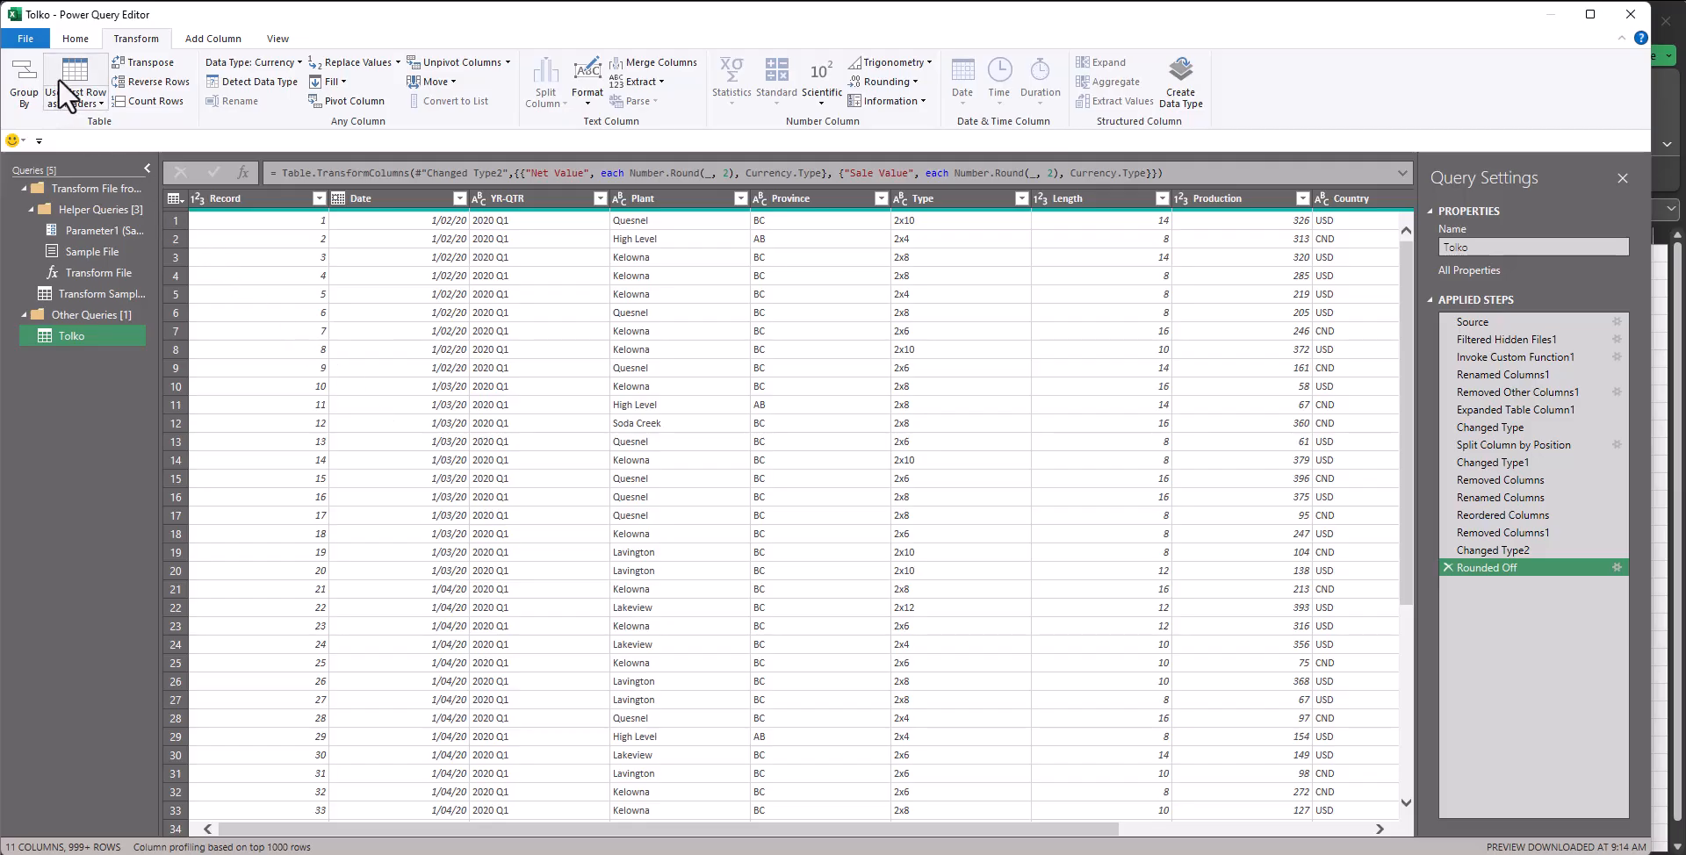
left_click(76, 40)
left_click(25, 96)
left_click(67, 123)
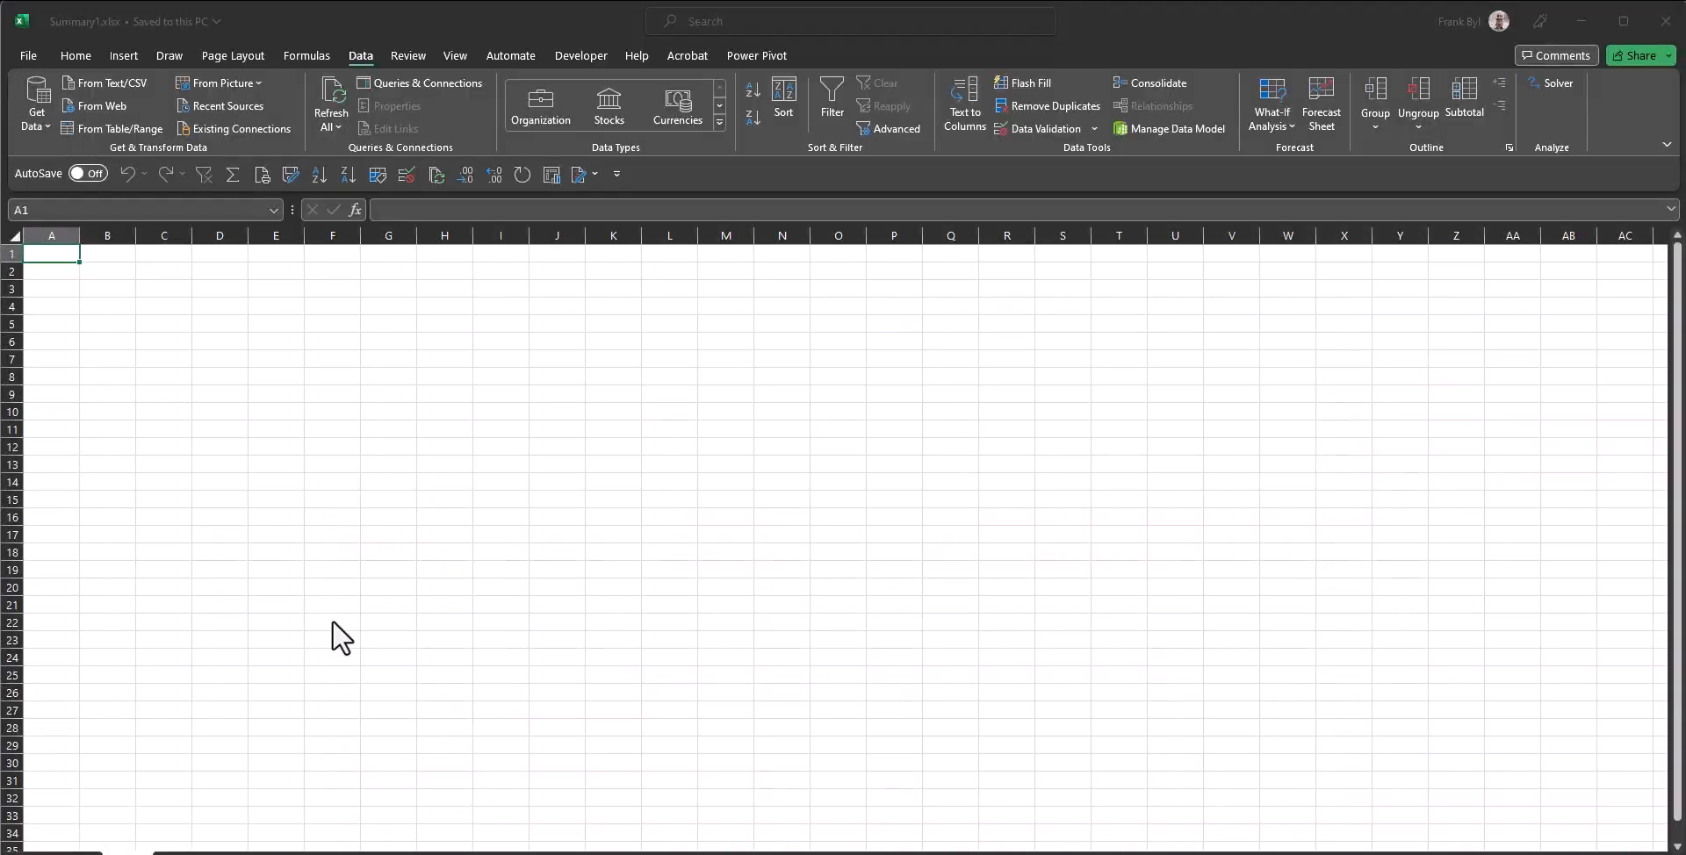
Step: Format the Net Value and Sale Value columns as numbers with thousands separators and two decimals
left_click_drag(615, 236, 663, 234)
key("ctrl+shift+1")
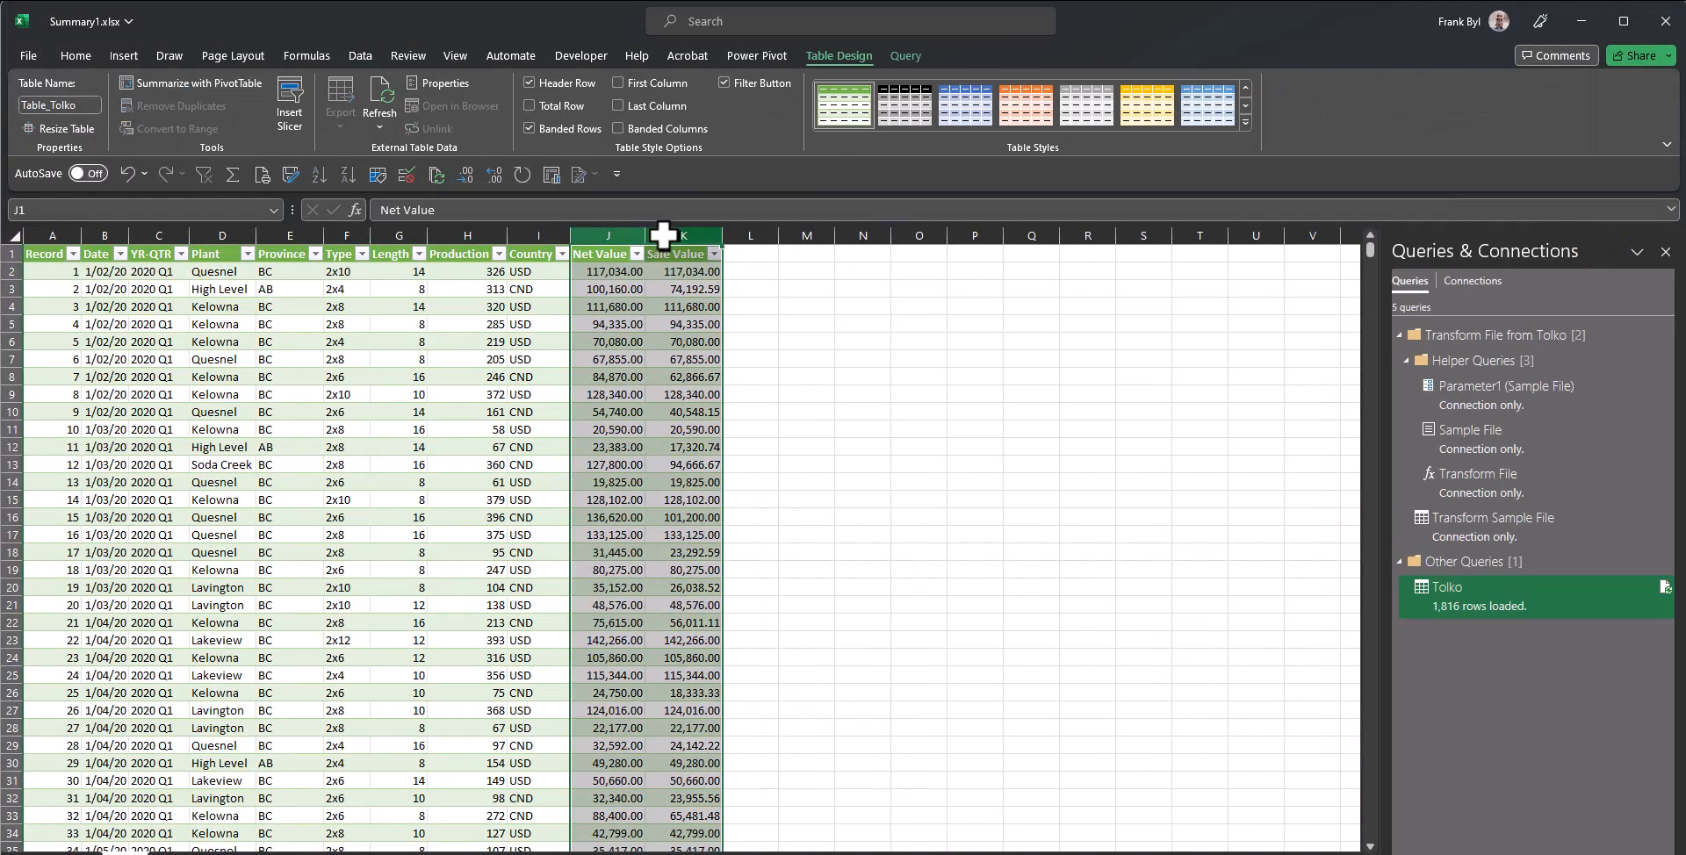
left_click(784, 322)
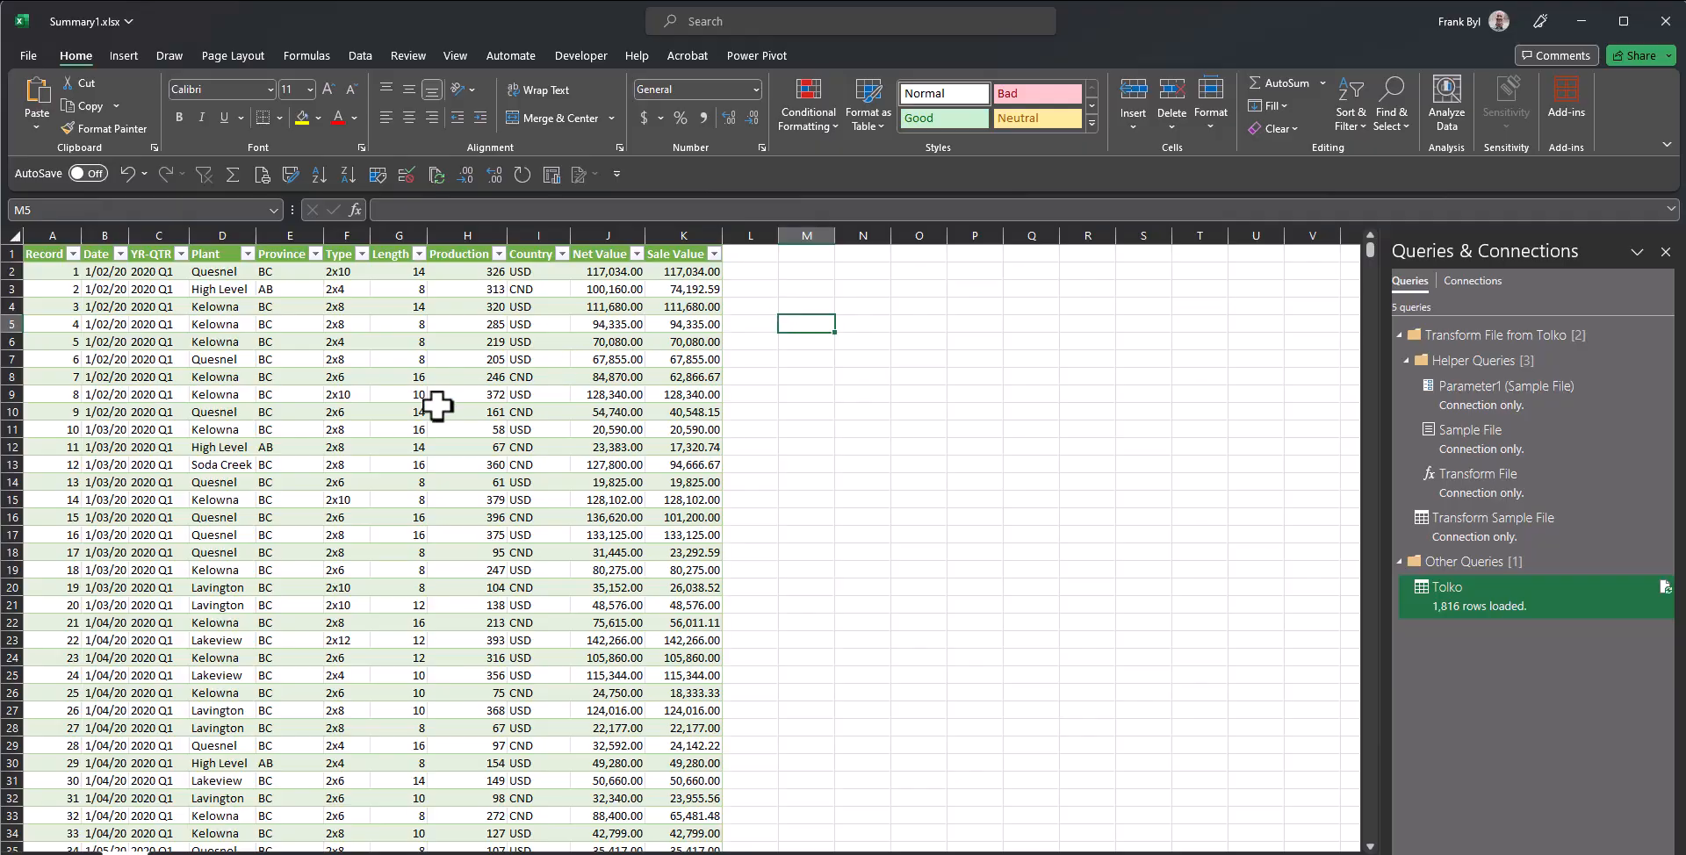
scroll(501, 467, "down", 4)
scroll(502, 468, "up", 4)
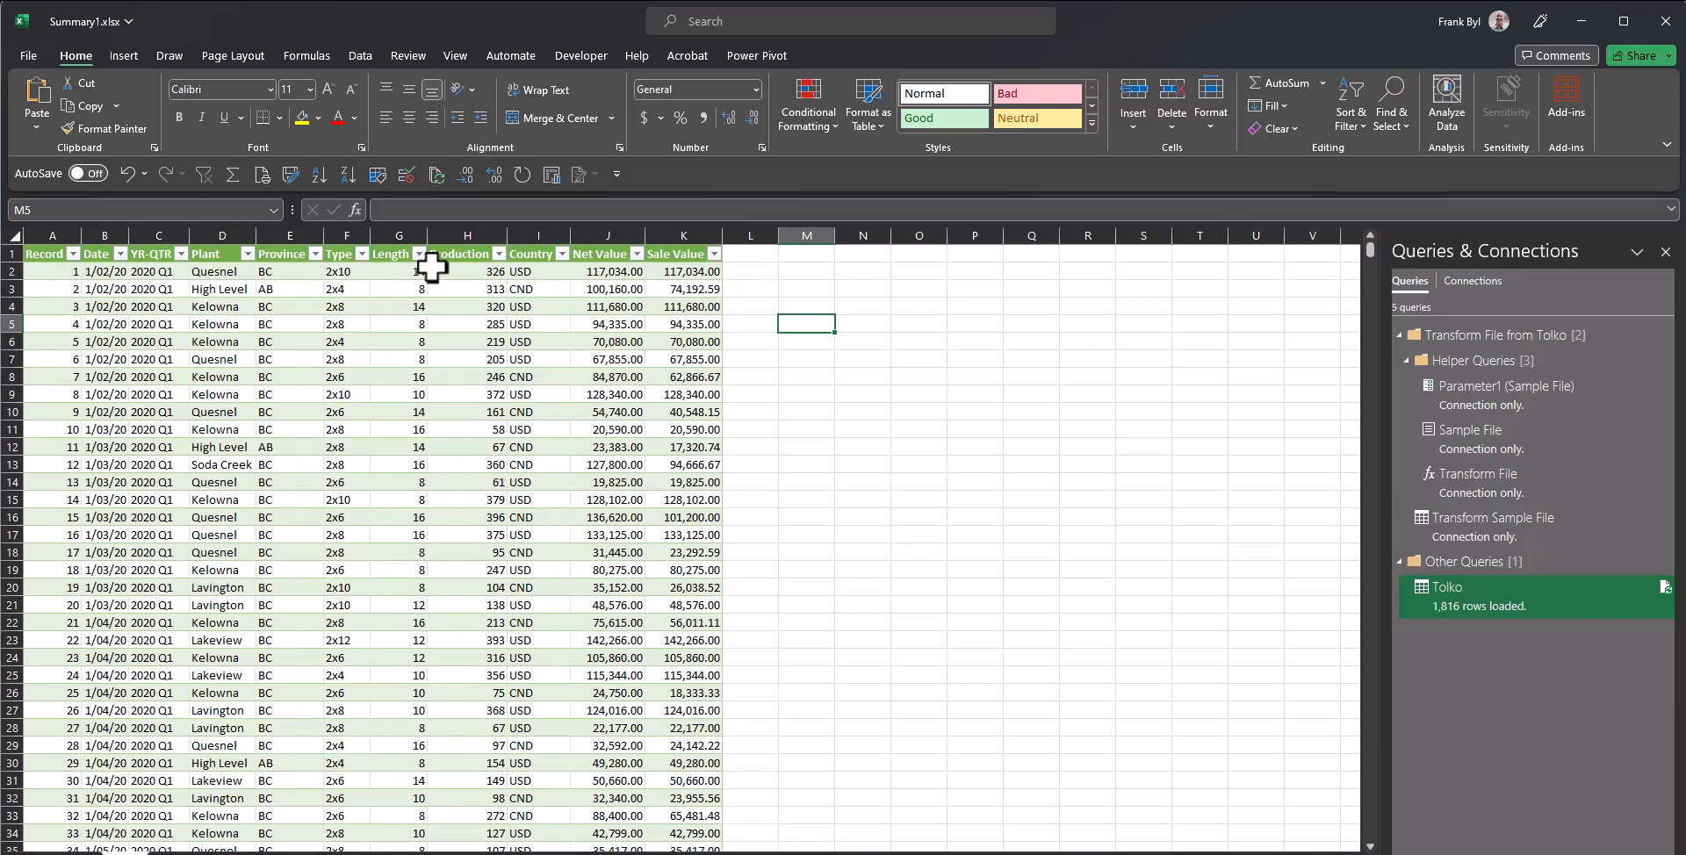
left_click(752, 255)
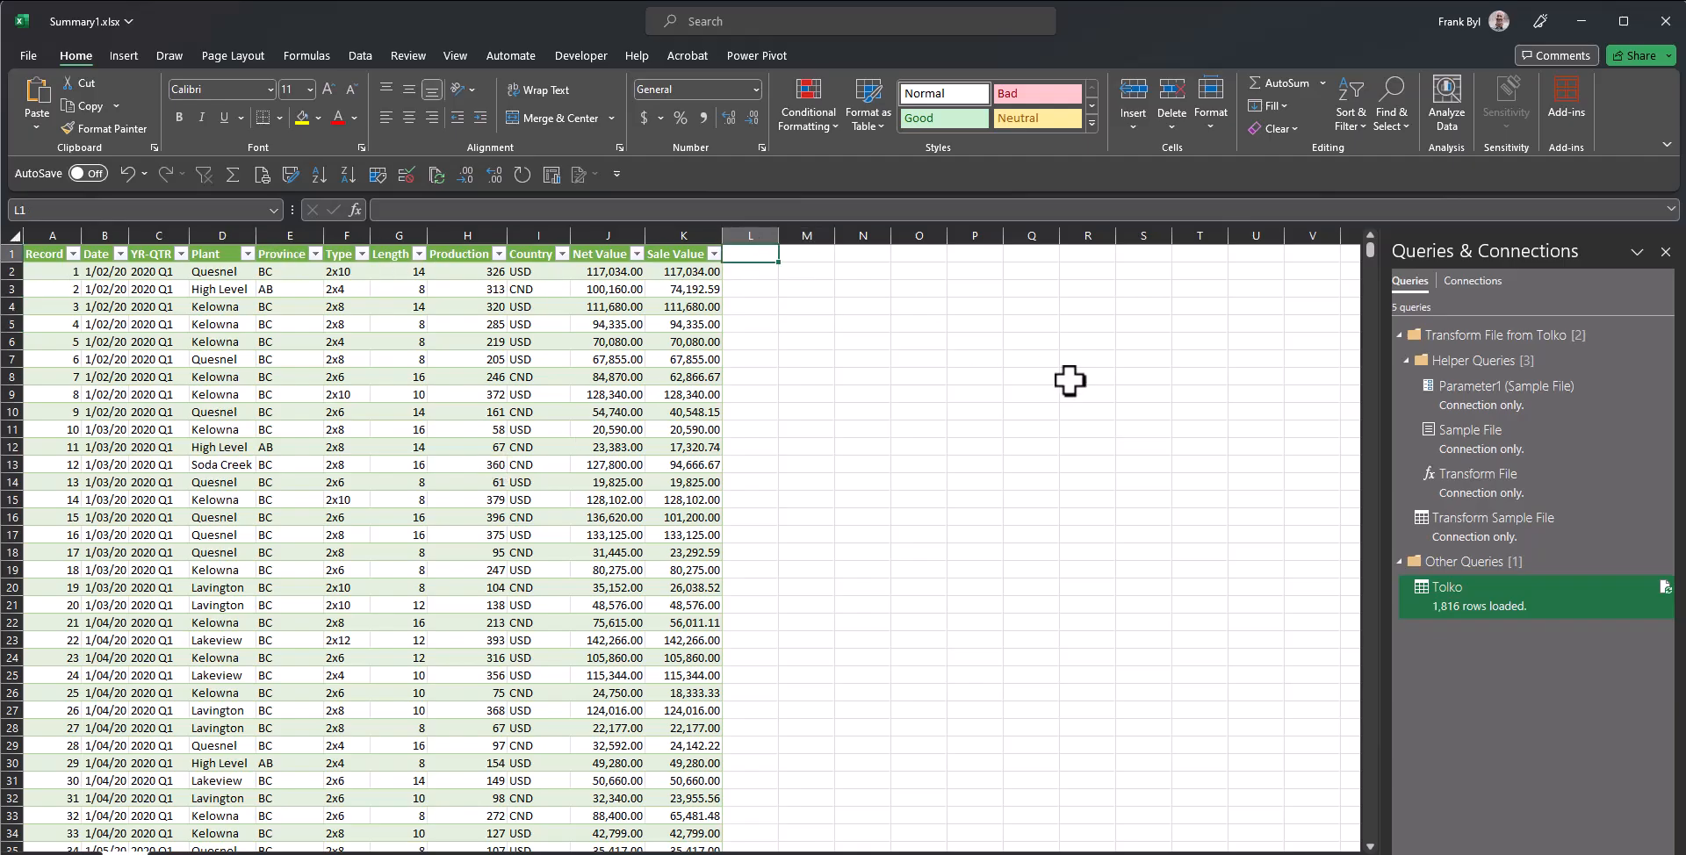
Step: Add a Paid column after Sale Value in the Tolko table and filter the Plant column to Quesnel only
type("Paid")
key("Return")
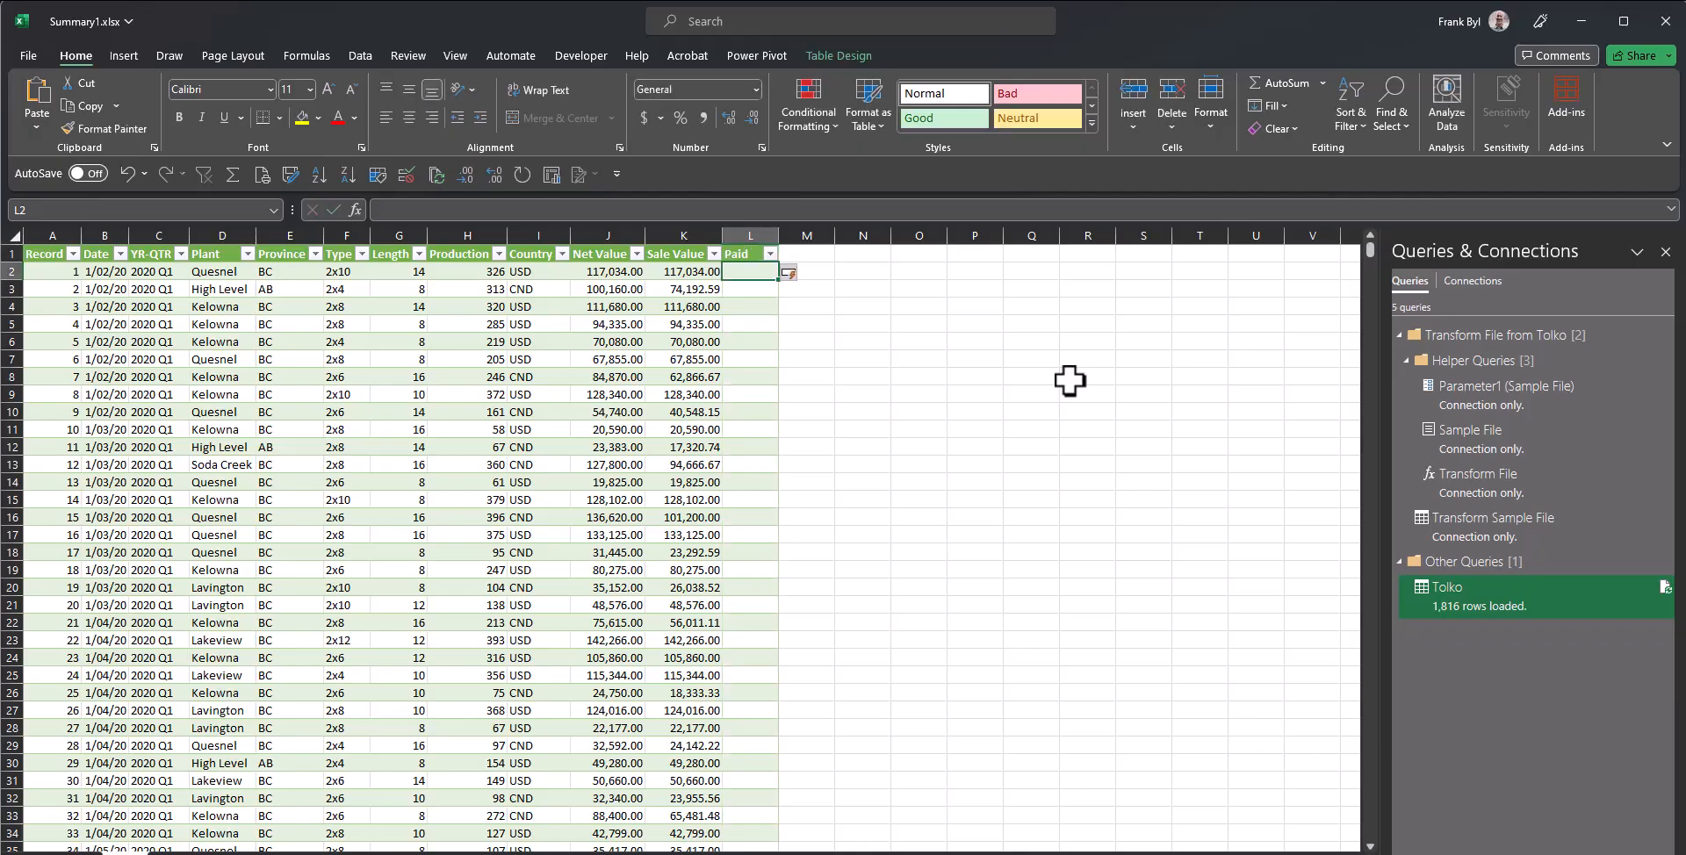
left_click(248, 254)
left_click(91, 467)
left_click(87, 562)
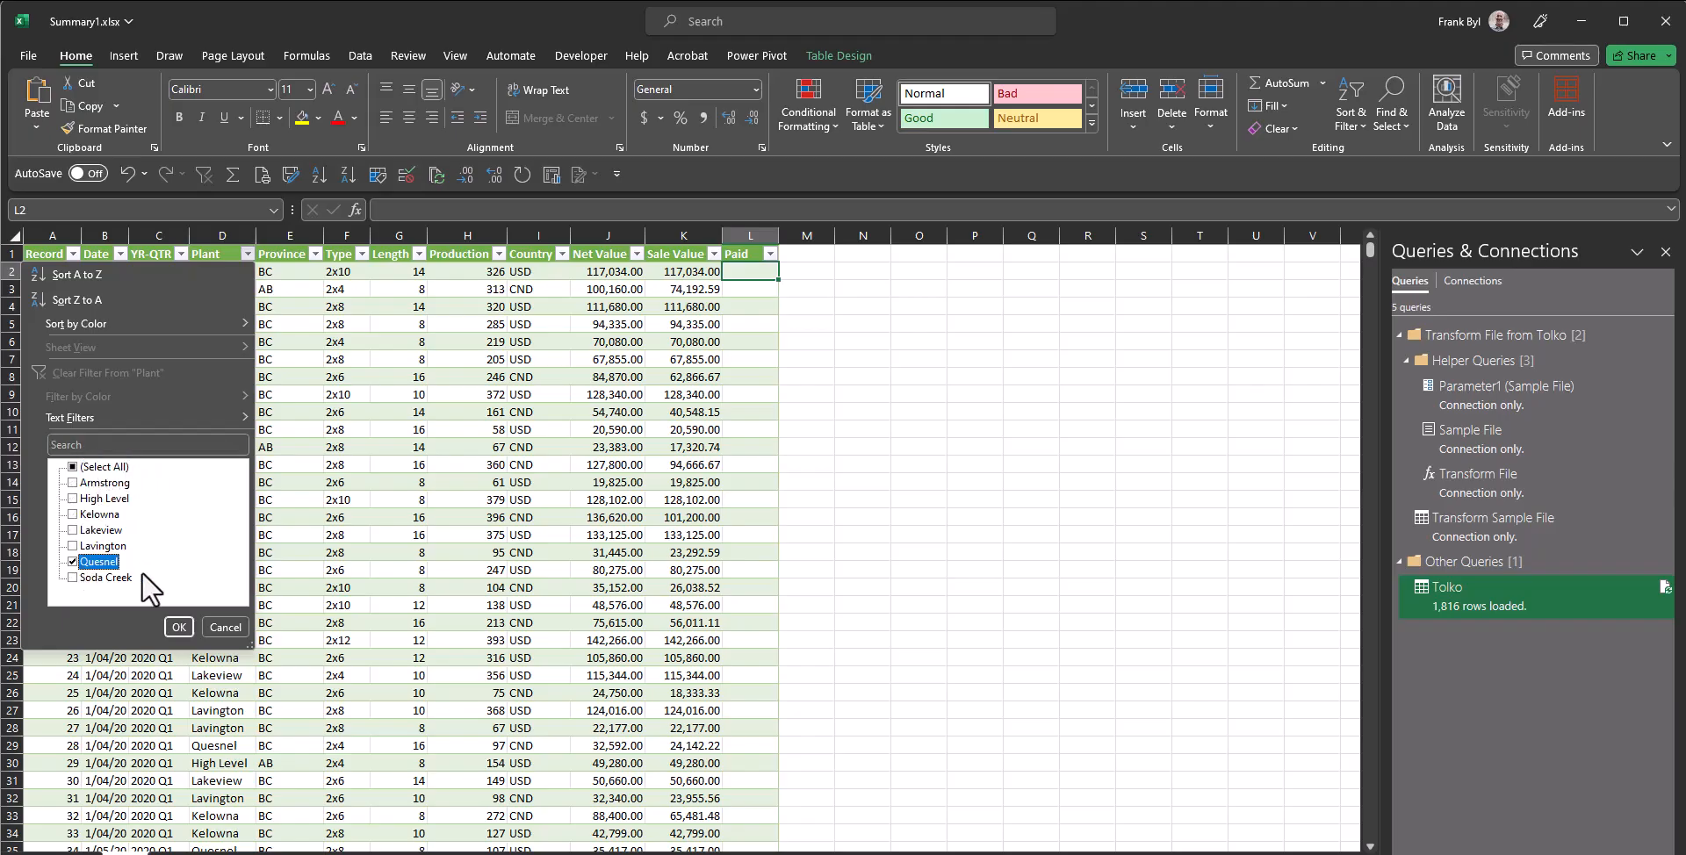
left_click(180, 626)
Step: Enter Y in the Paid column for the first 13 filtered Quesnel rows and clear the Plant filter
left_click_drag(753, 268, 751, 483)
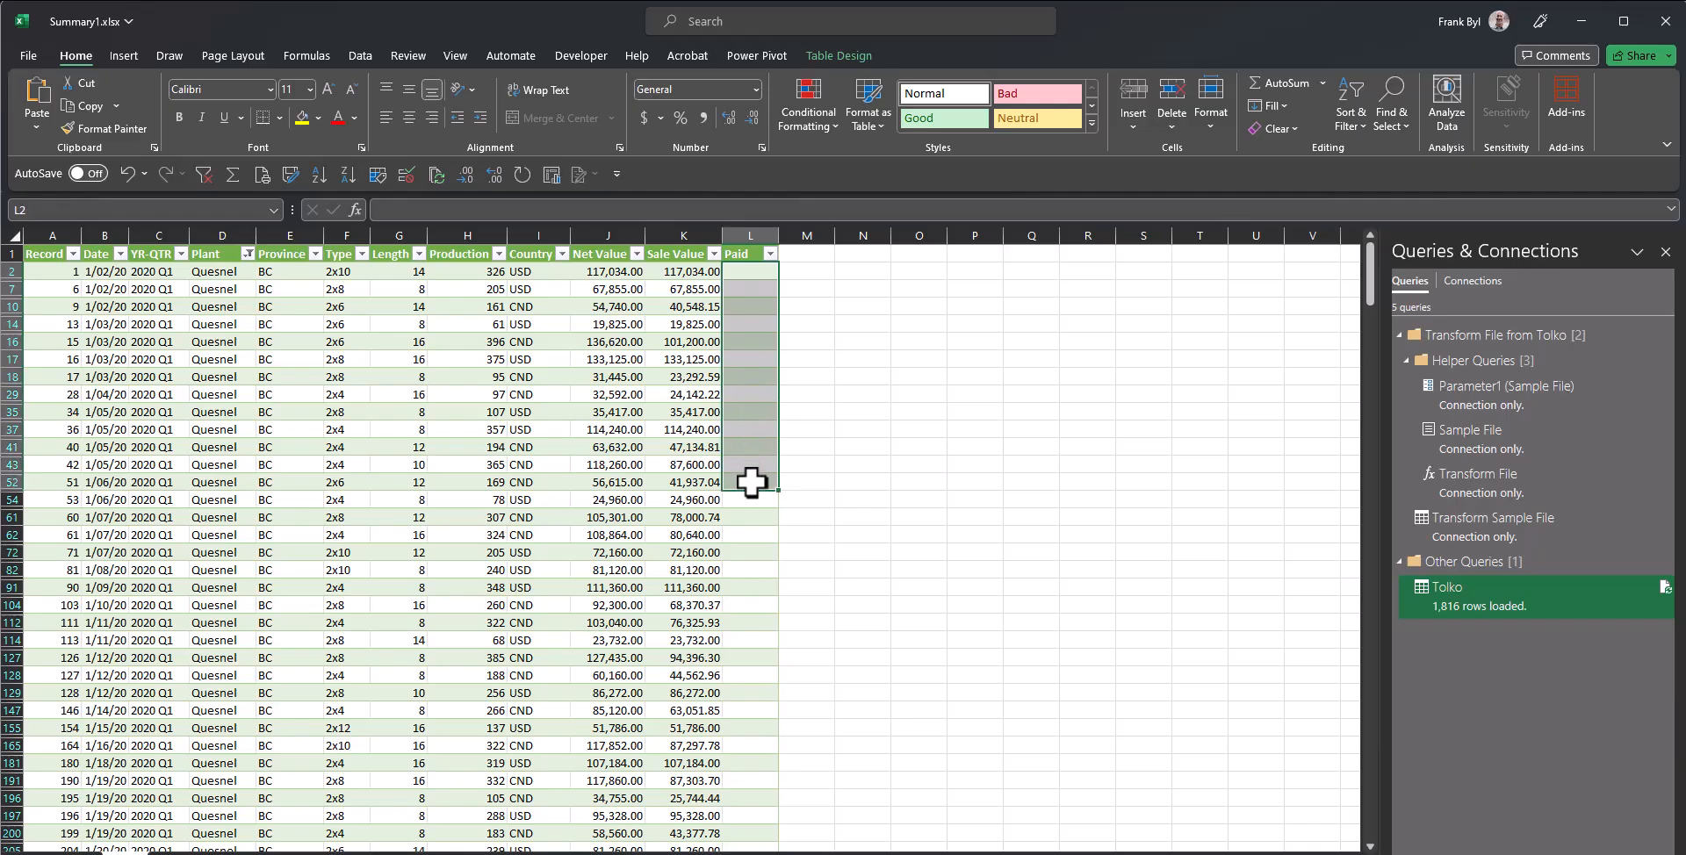
type("Y")
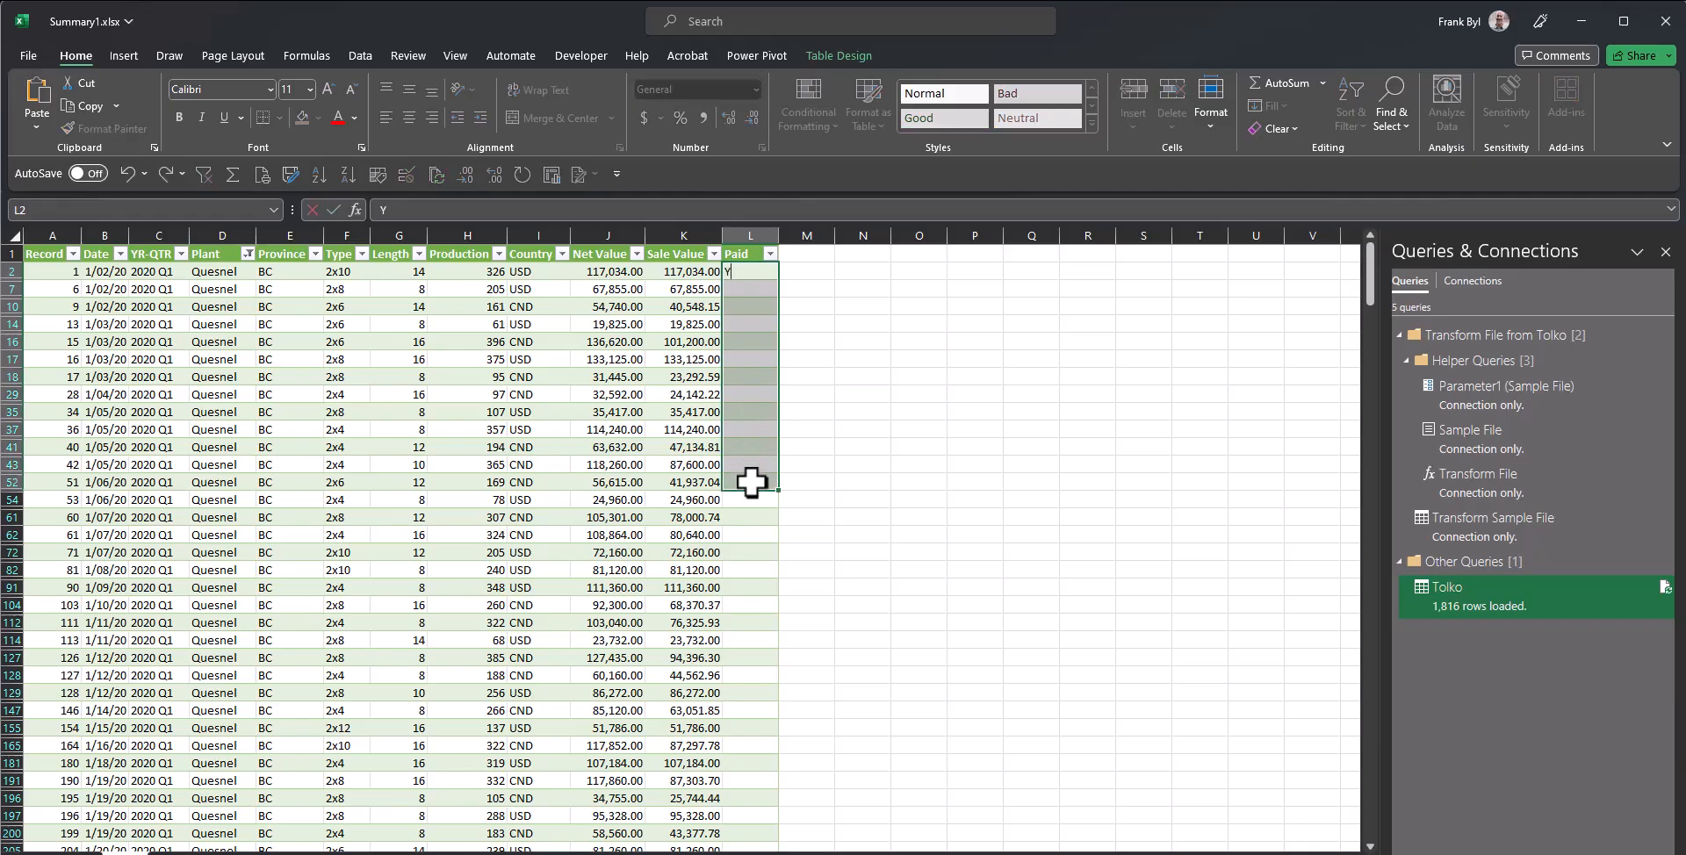
key("ctrl+Return")
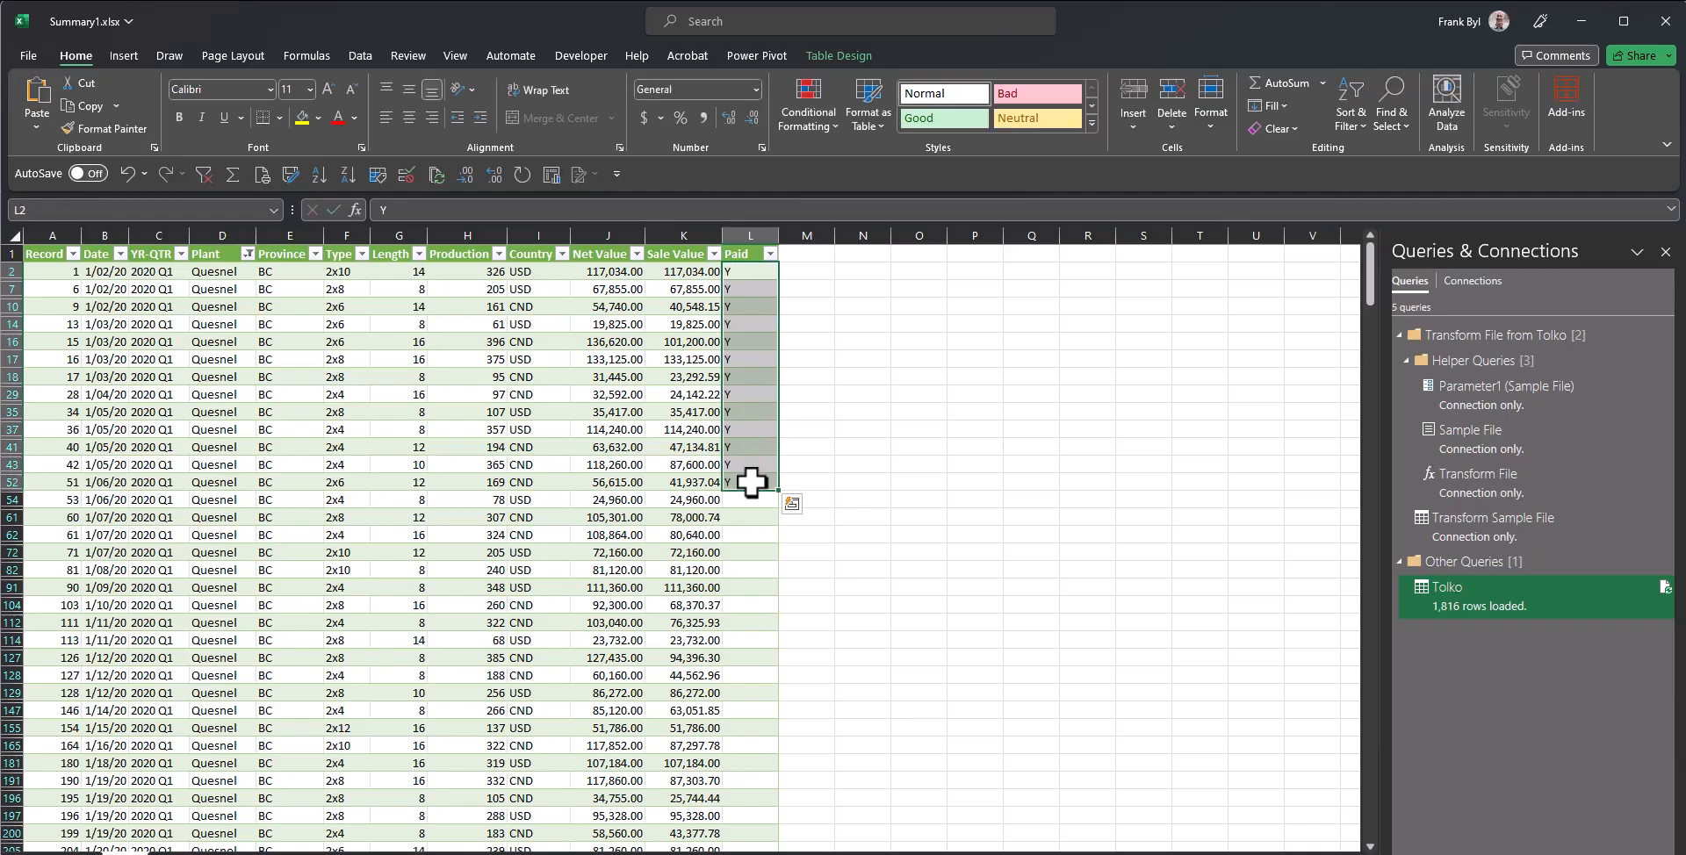
left_click(916, 444)
left_click(410, 378)
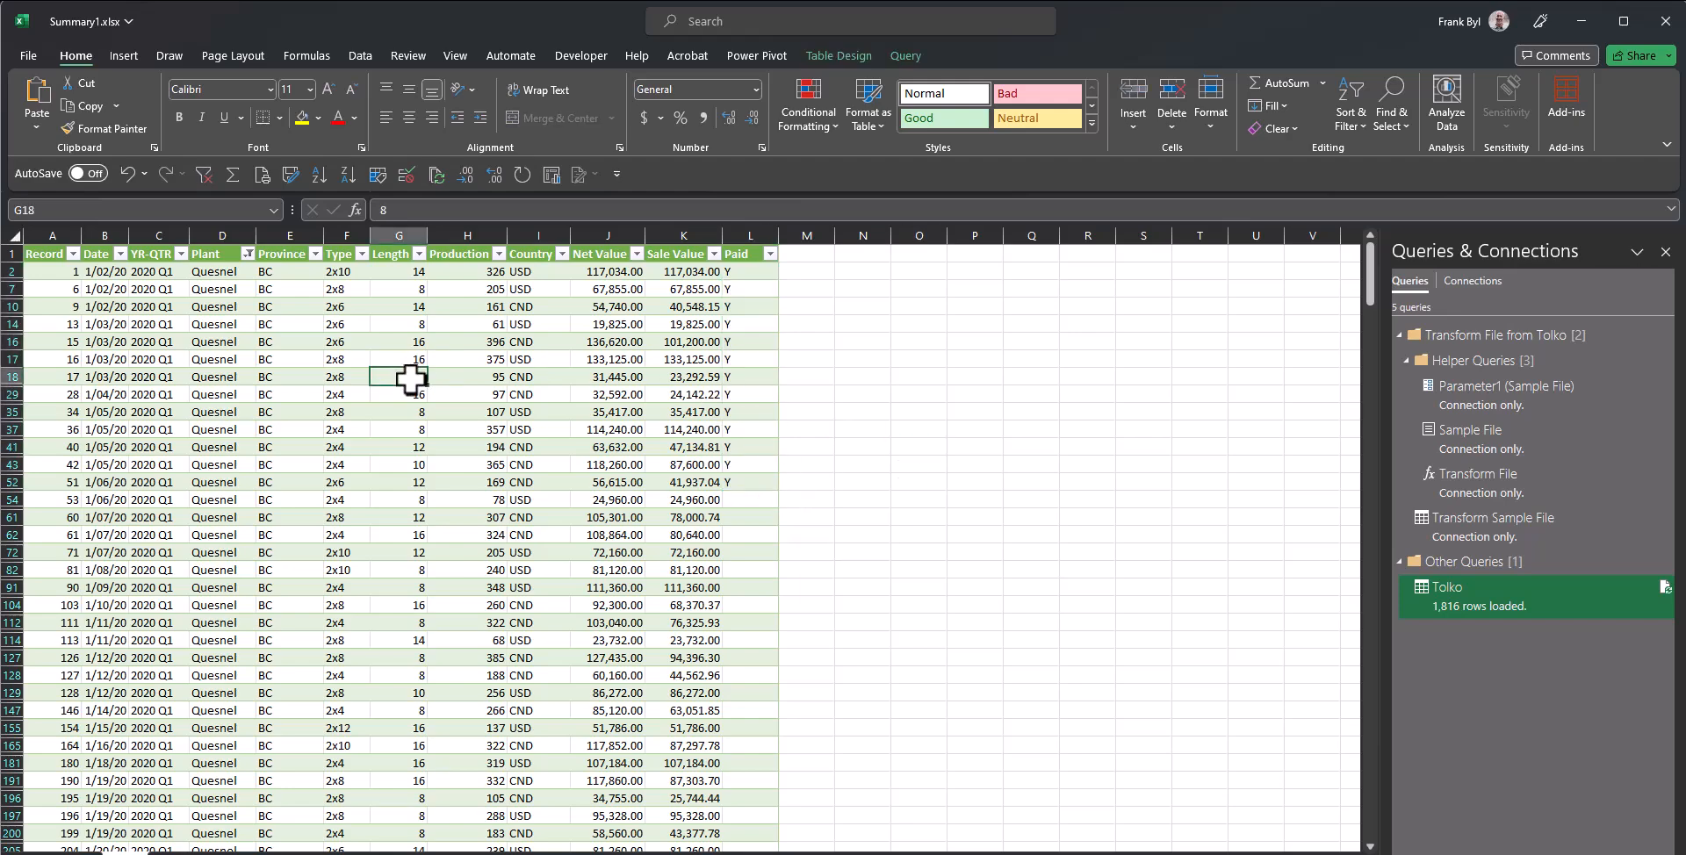
left_click(204, 178)
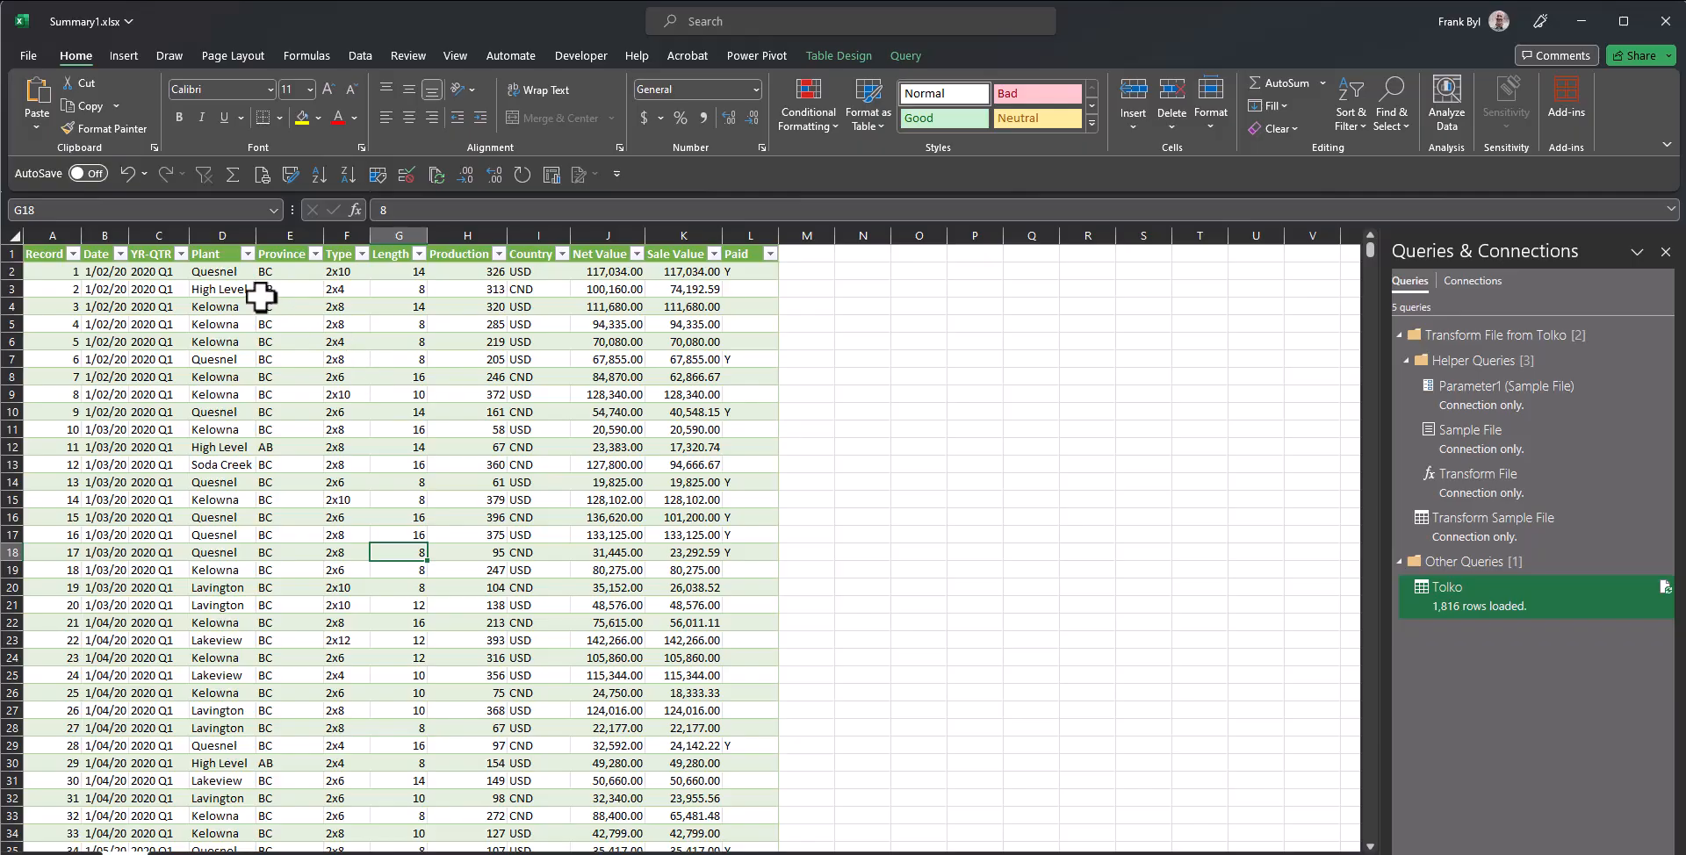
Step: Sort the Tolko table by Plant from A to Z and refresh its query data
left_click(228, 275)
left_click(320, 178)
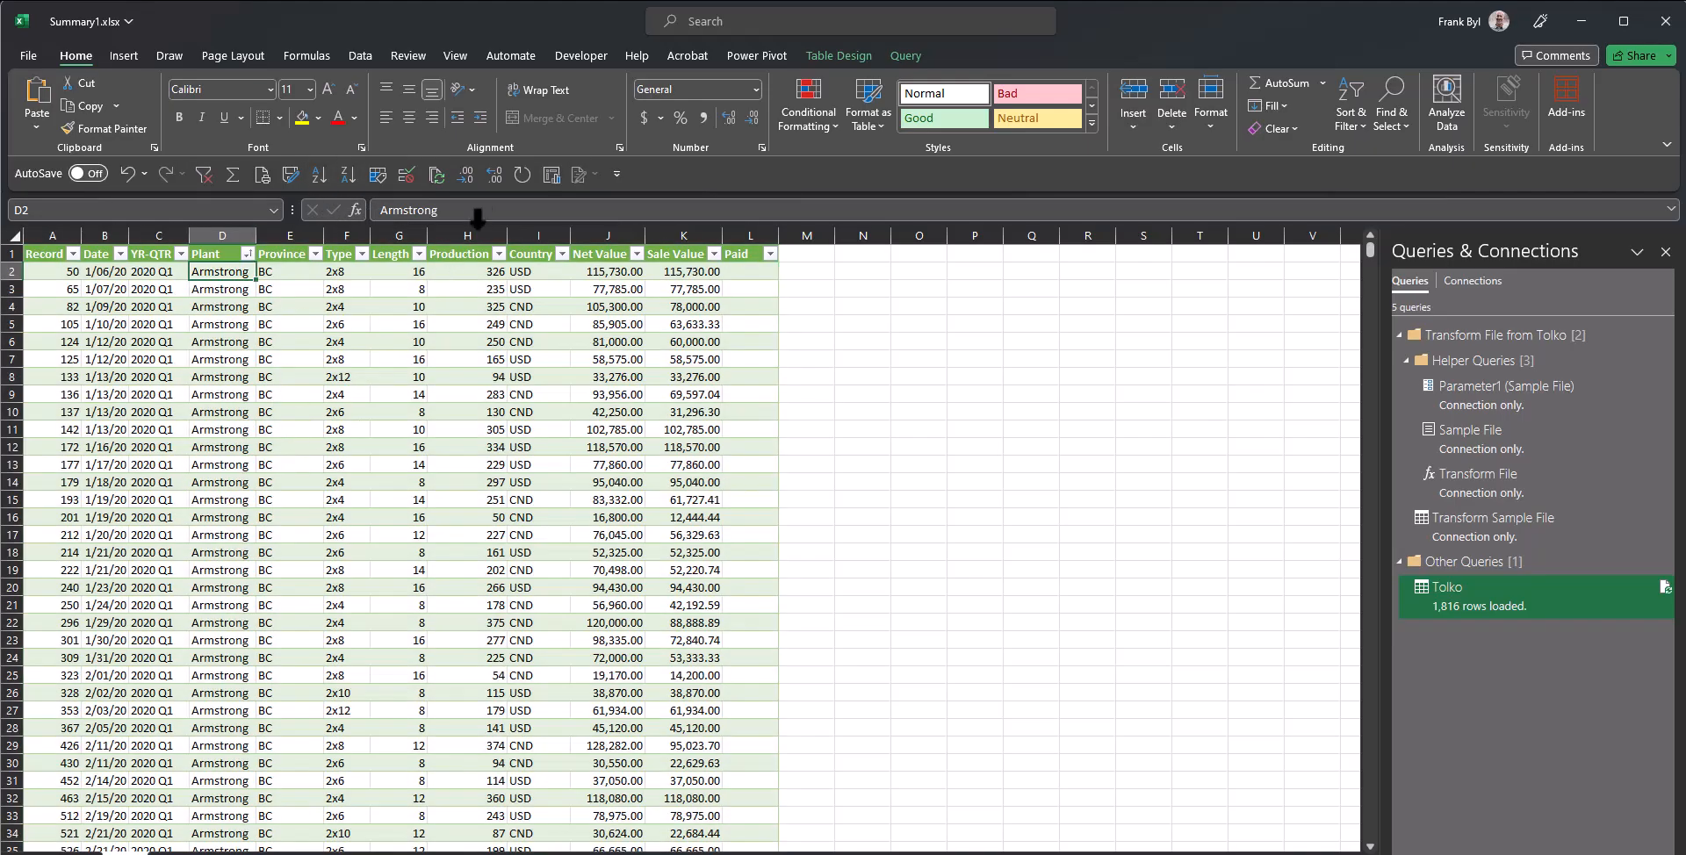
left_click(435, 172)
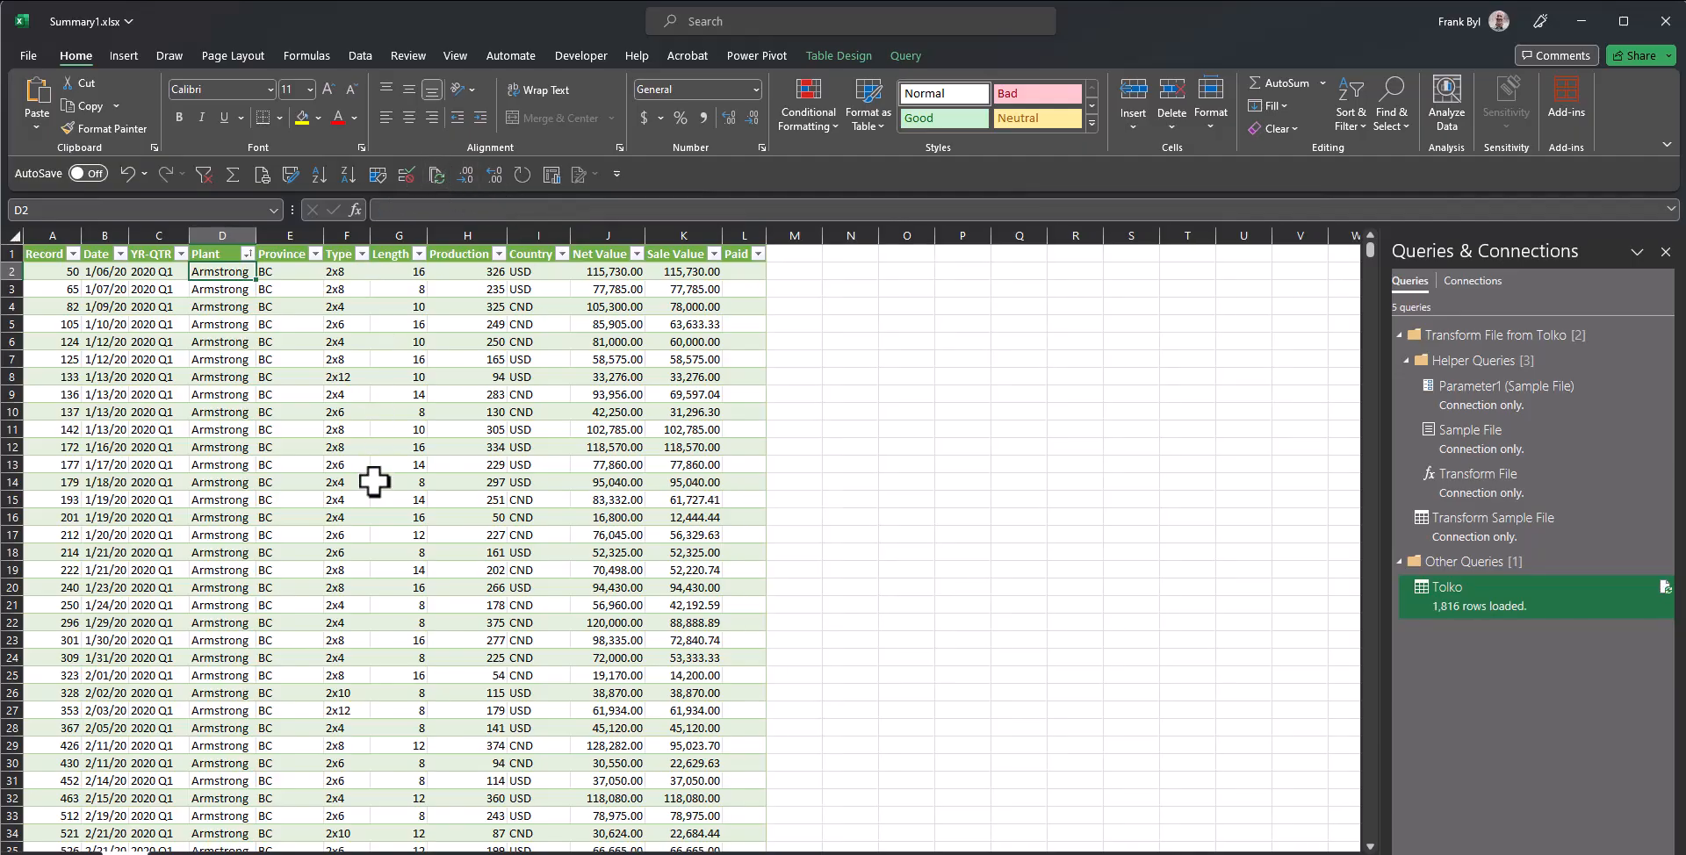
Step: Sort the Tolko table by Record in ascending order
left_click(48, 271)
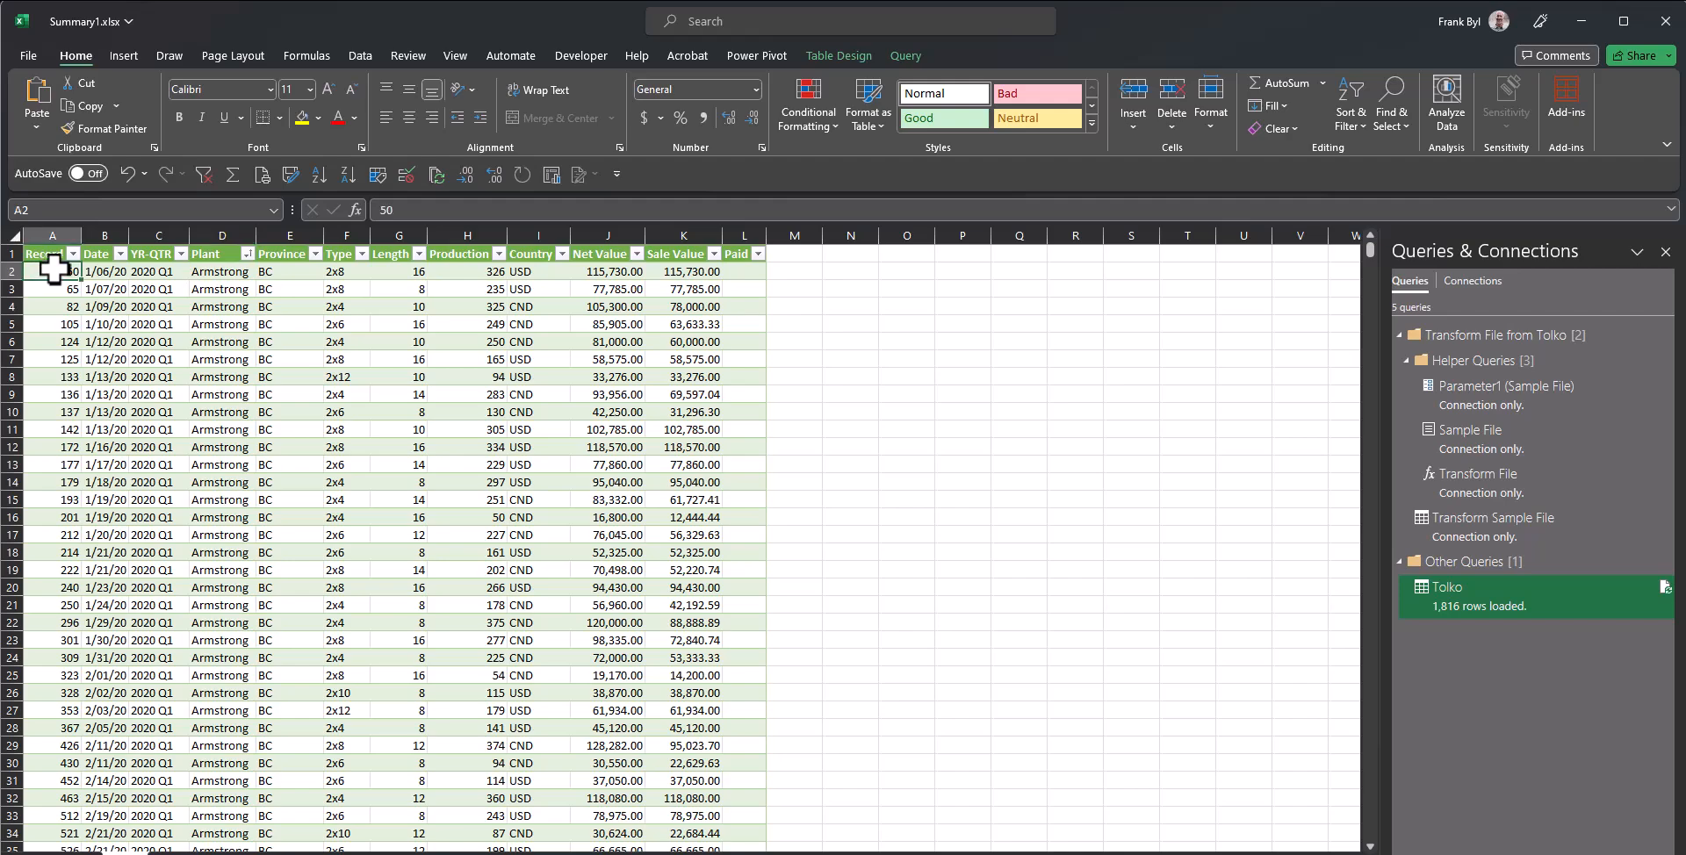
left_click(318, 171)
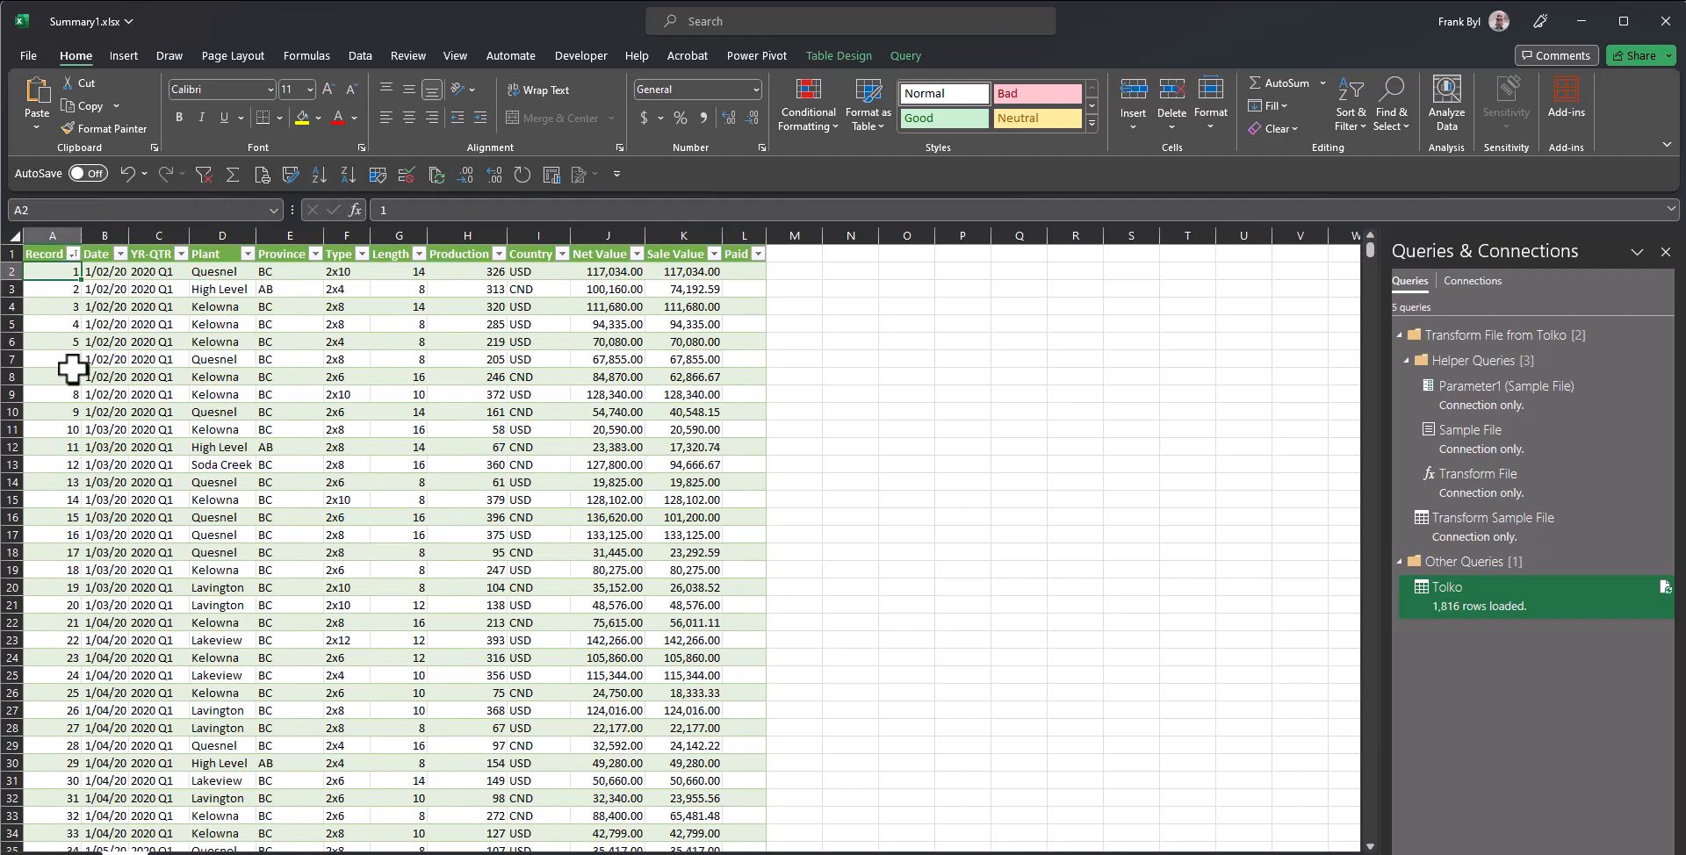
Step: Find the displaced Y entries far down the Paid column and clear cells L1392 to L1405
scroll(756, 377, "down", 20)
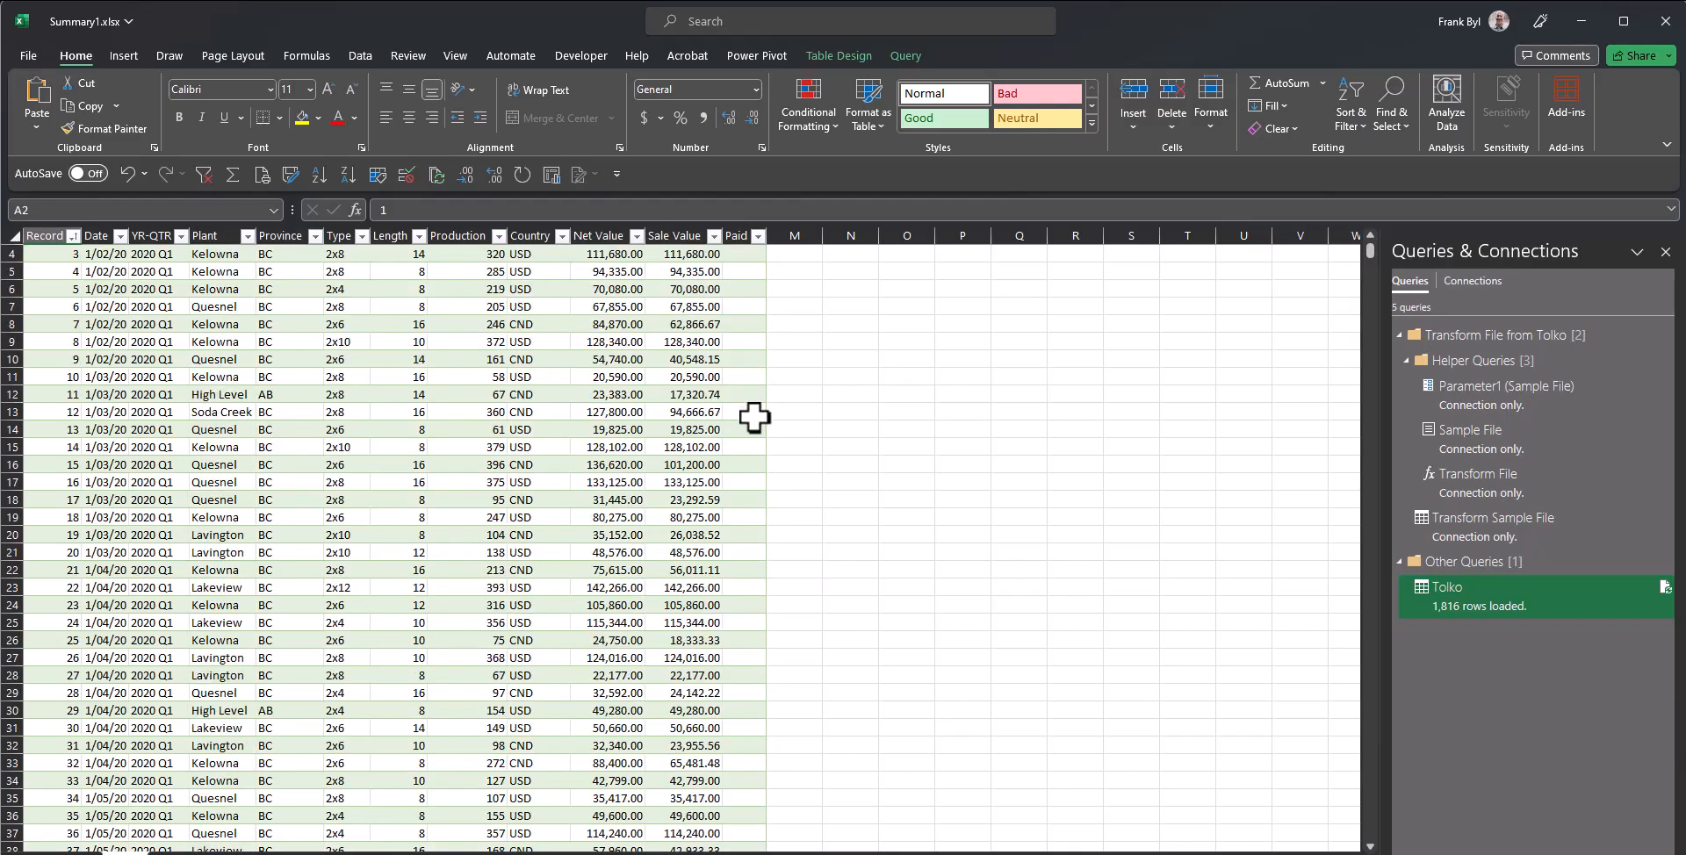
scroll(748, 432, "down", 18)
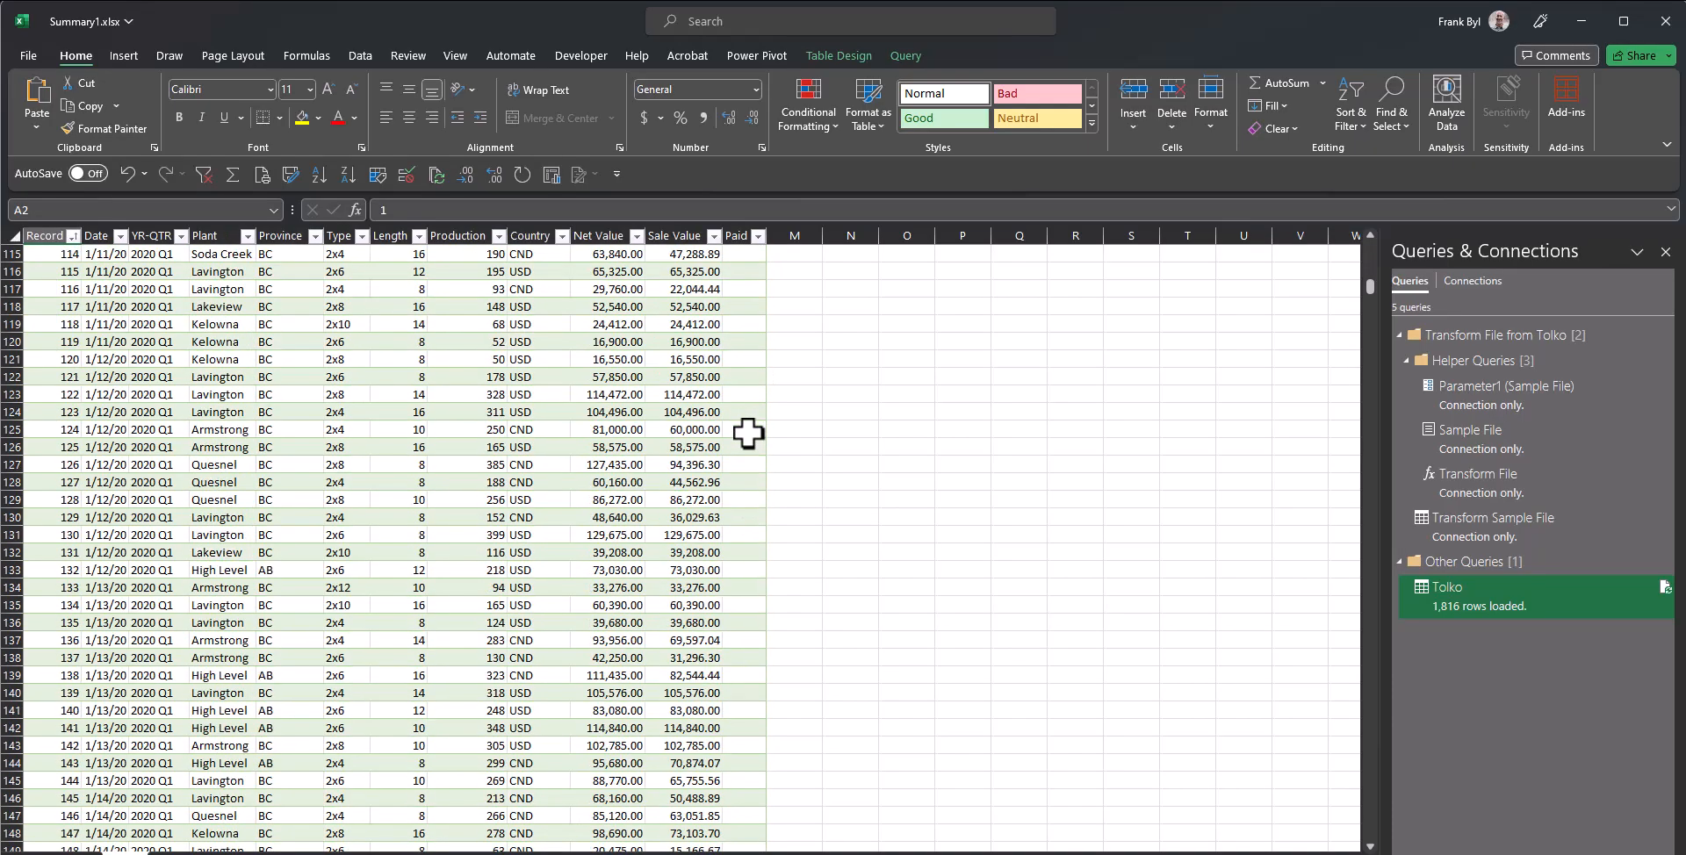
left_click(744, 430)
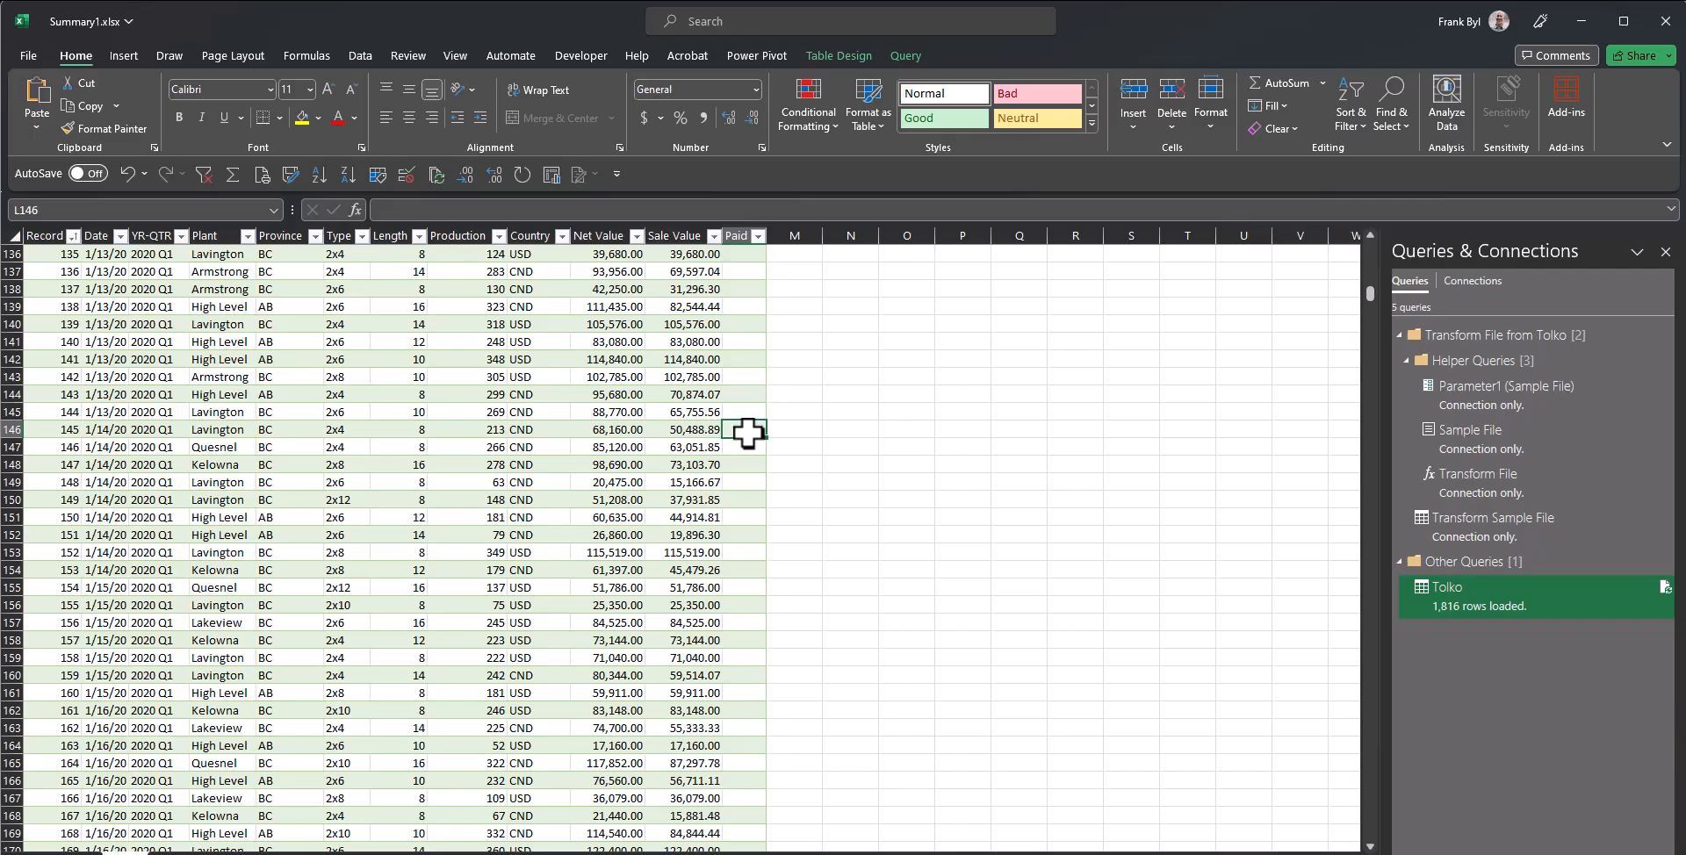
key("ctrl+Down")
scroll(748, 432, "down", 5)
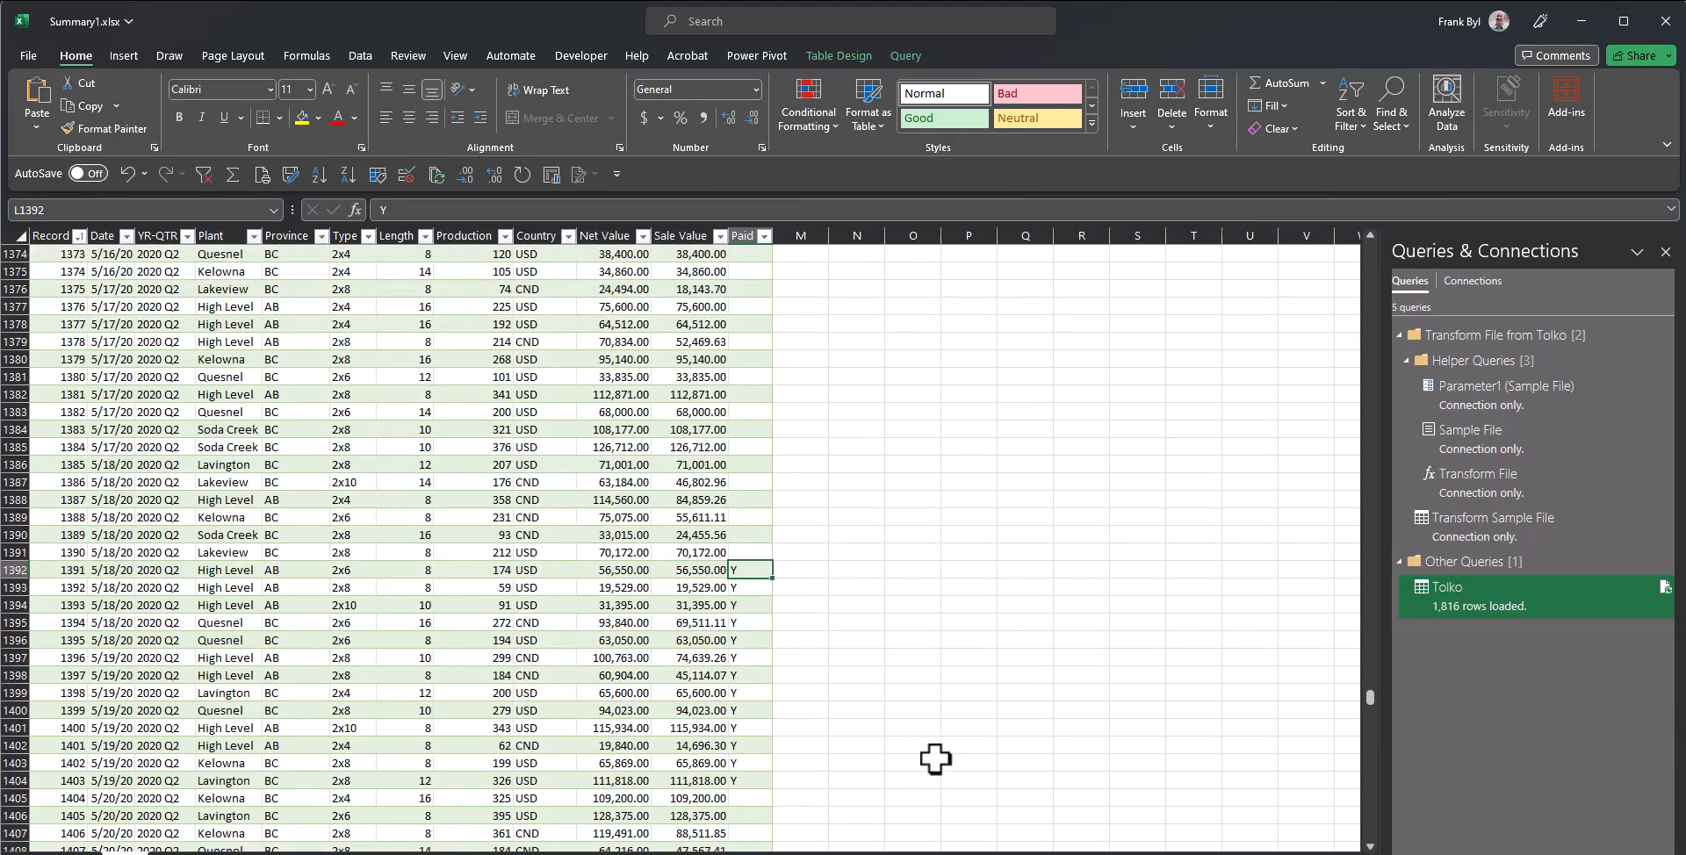
left_click_drag(752, 567, 753, 806)
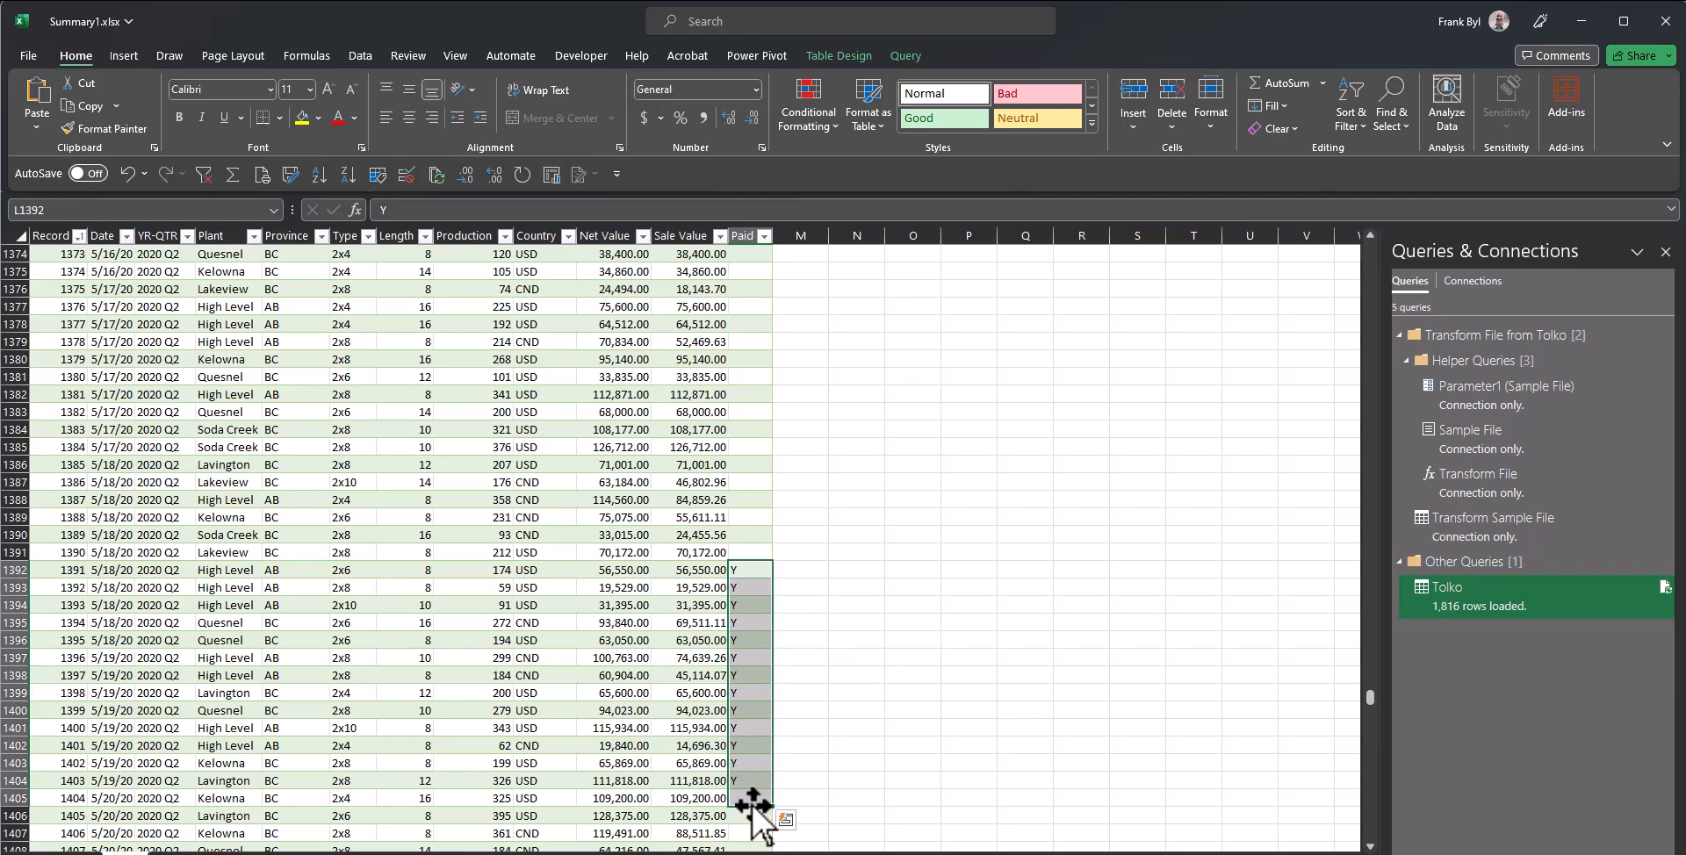
key("Delete")
Step: Delete the whole Paid column from the worksheet
left_click(644, 587)
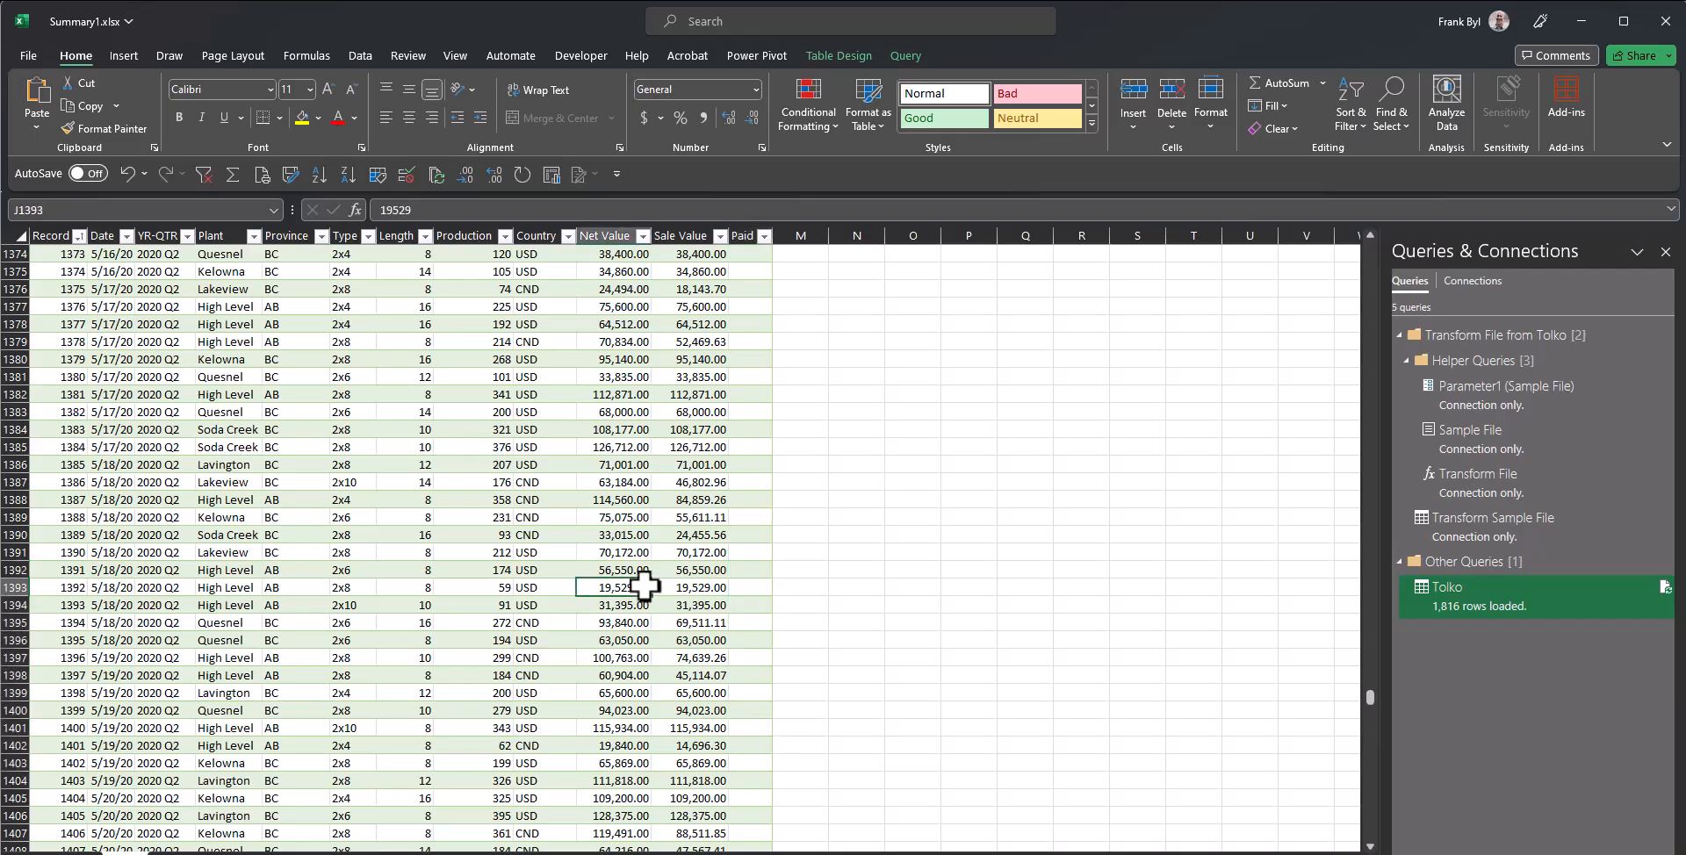
key("ctrl+Up")
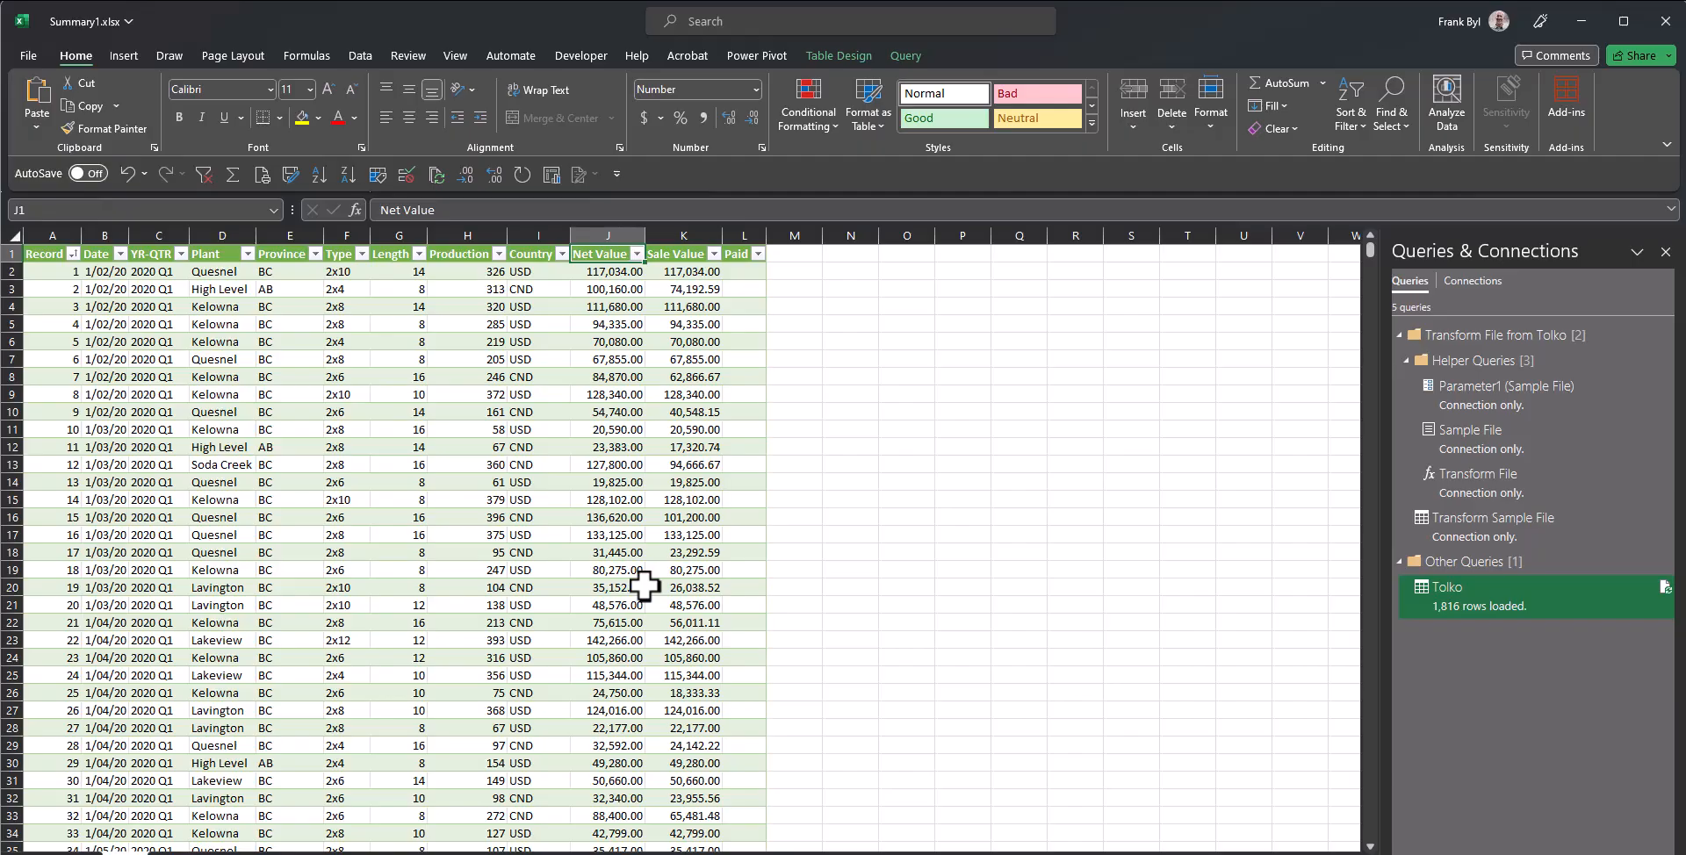
left_click(748, 233)
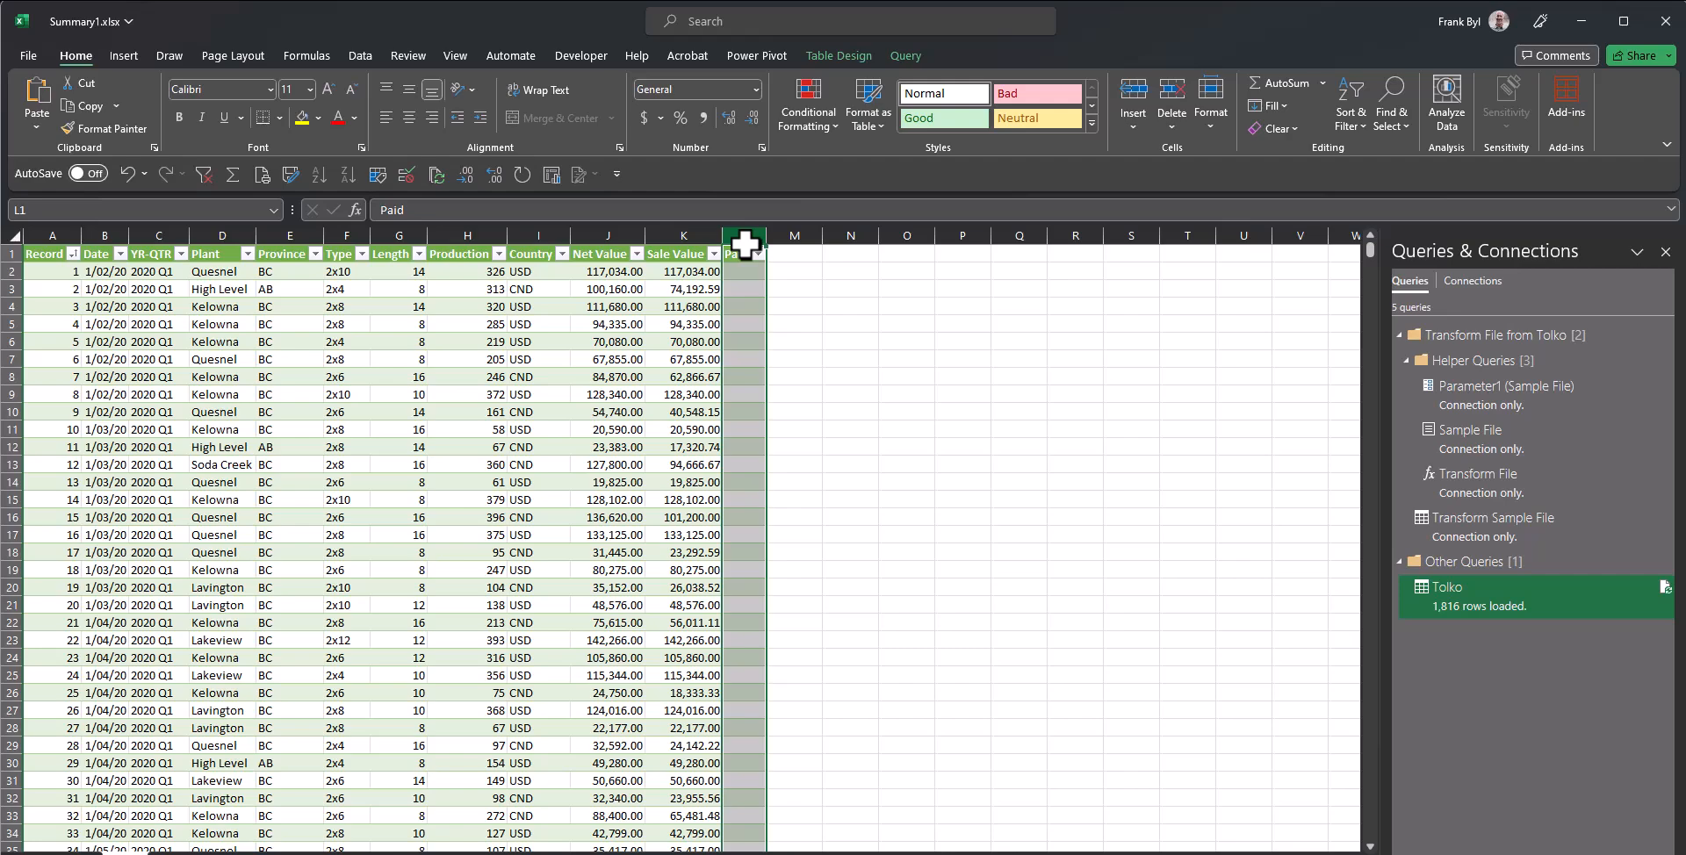
key("ctrl+minus")
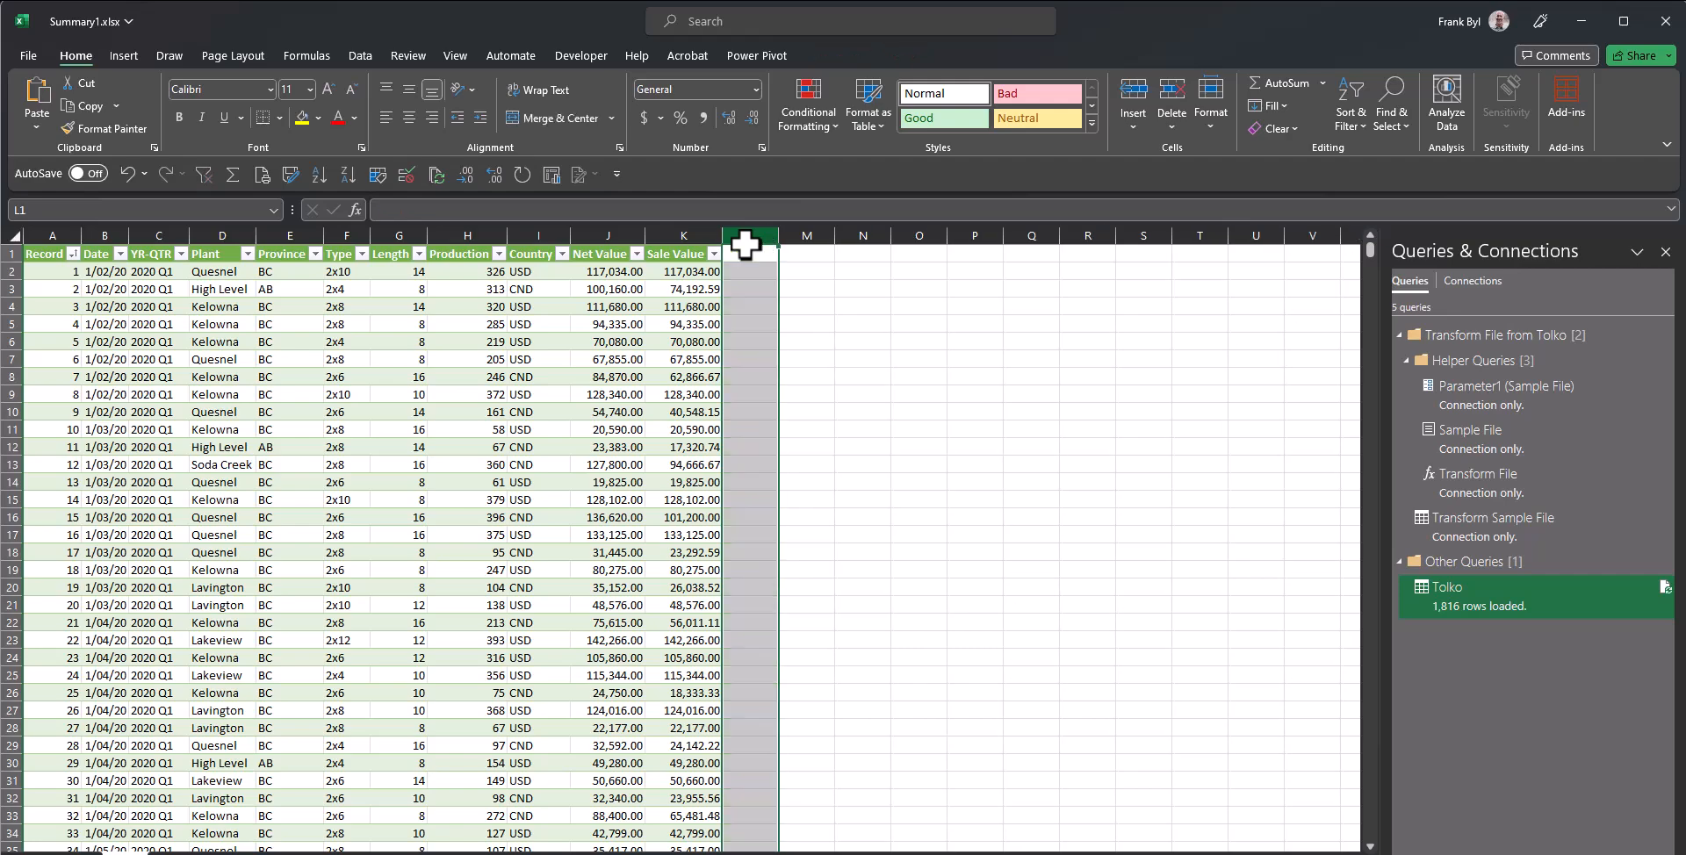
Step: Create a new query from the Tolko table and load it to a new worksheet without further changes
left_click(392, 446)
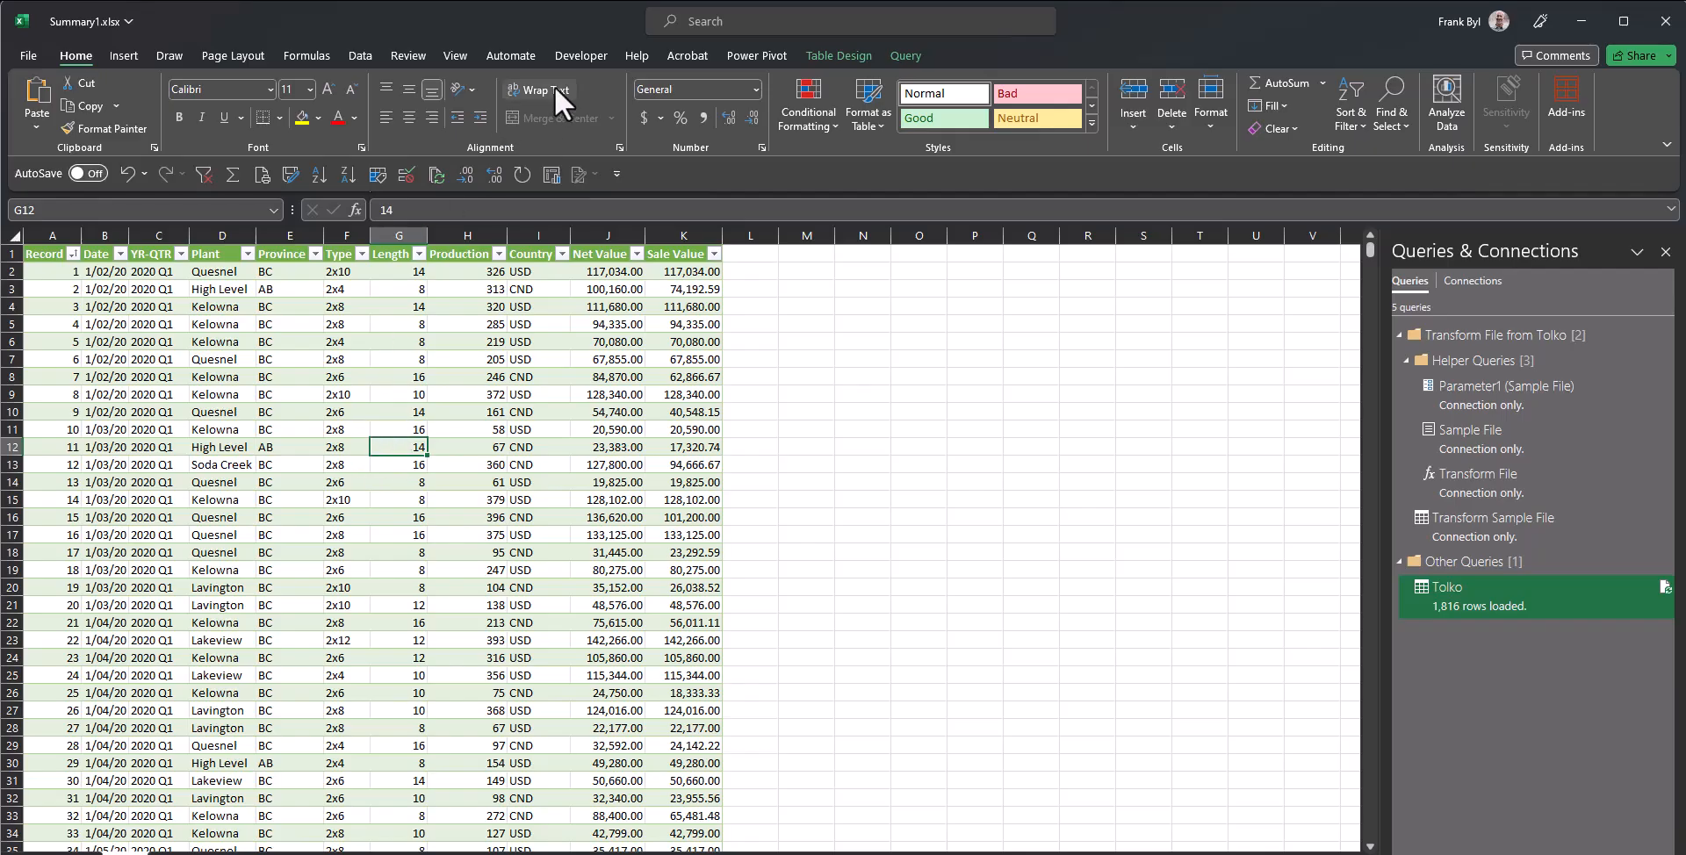
left_click(360, 55)
left_click(87, 126)
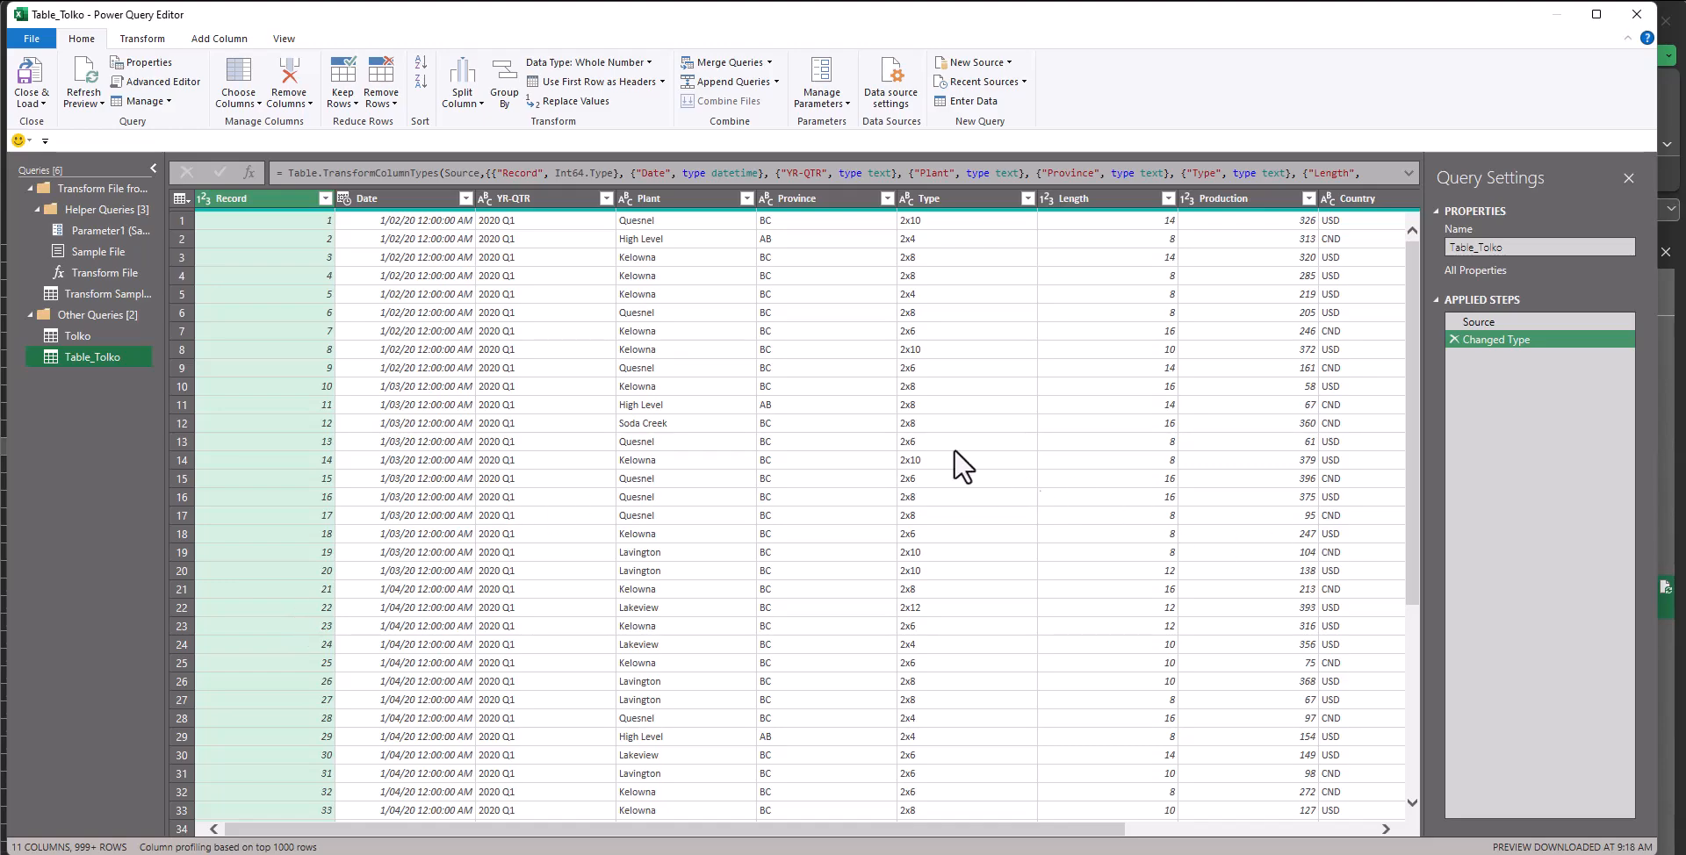
left_click(26, 102)
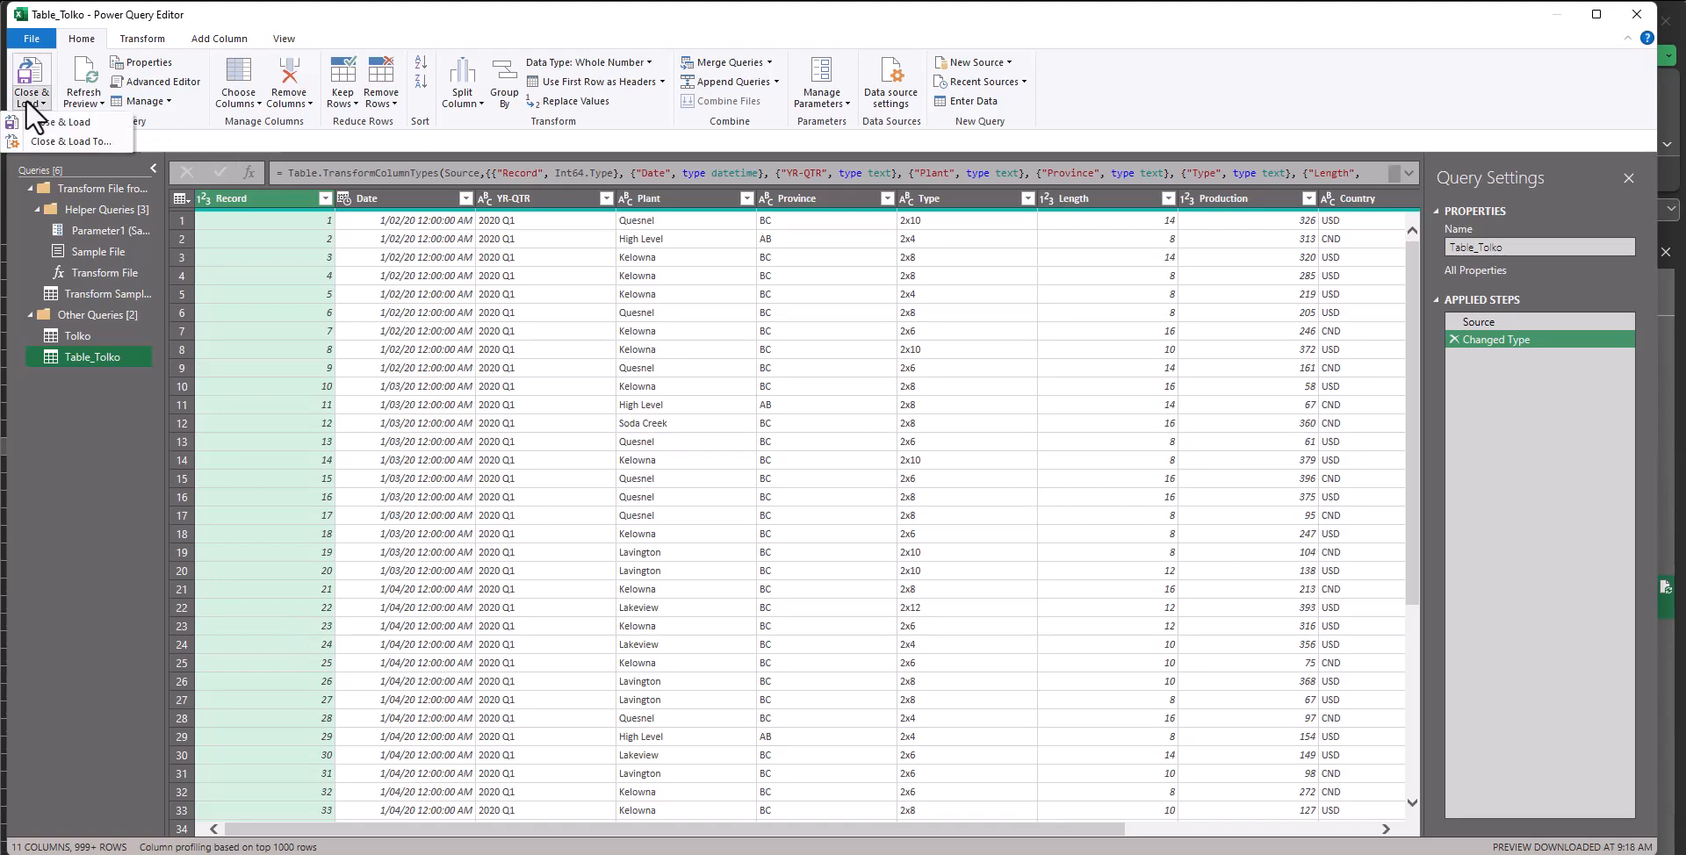
left_click(47, 121)
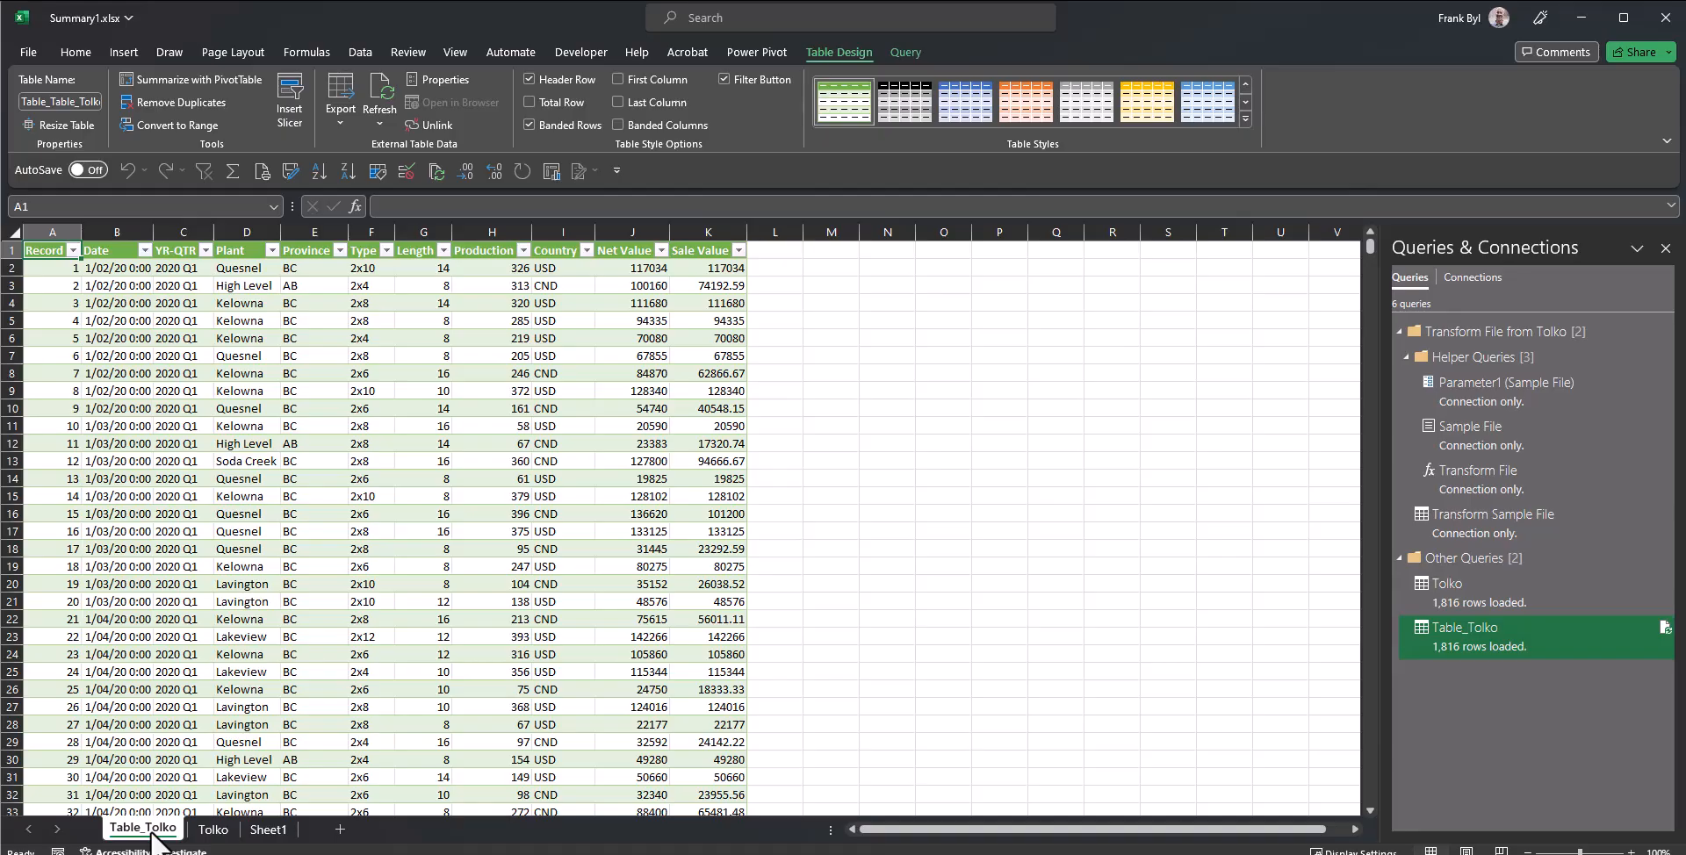
Step: Rename the Table_Tolko worksheet as Step1
double_click(151, 830)
type("Step1")
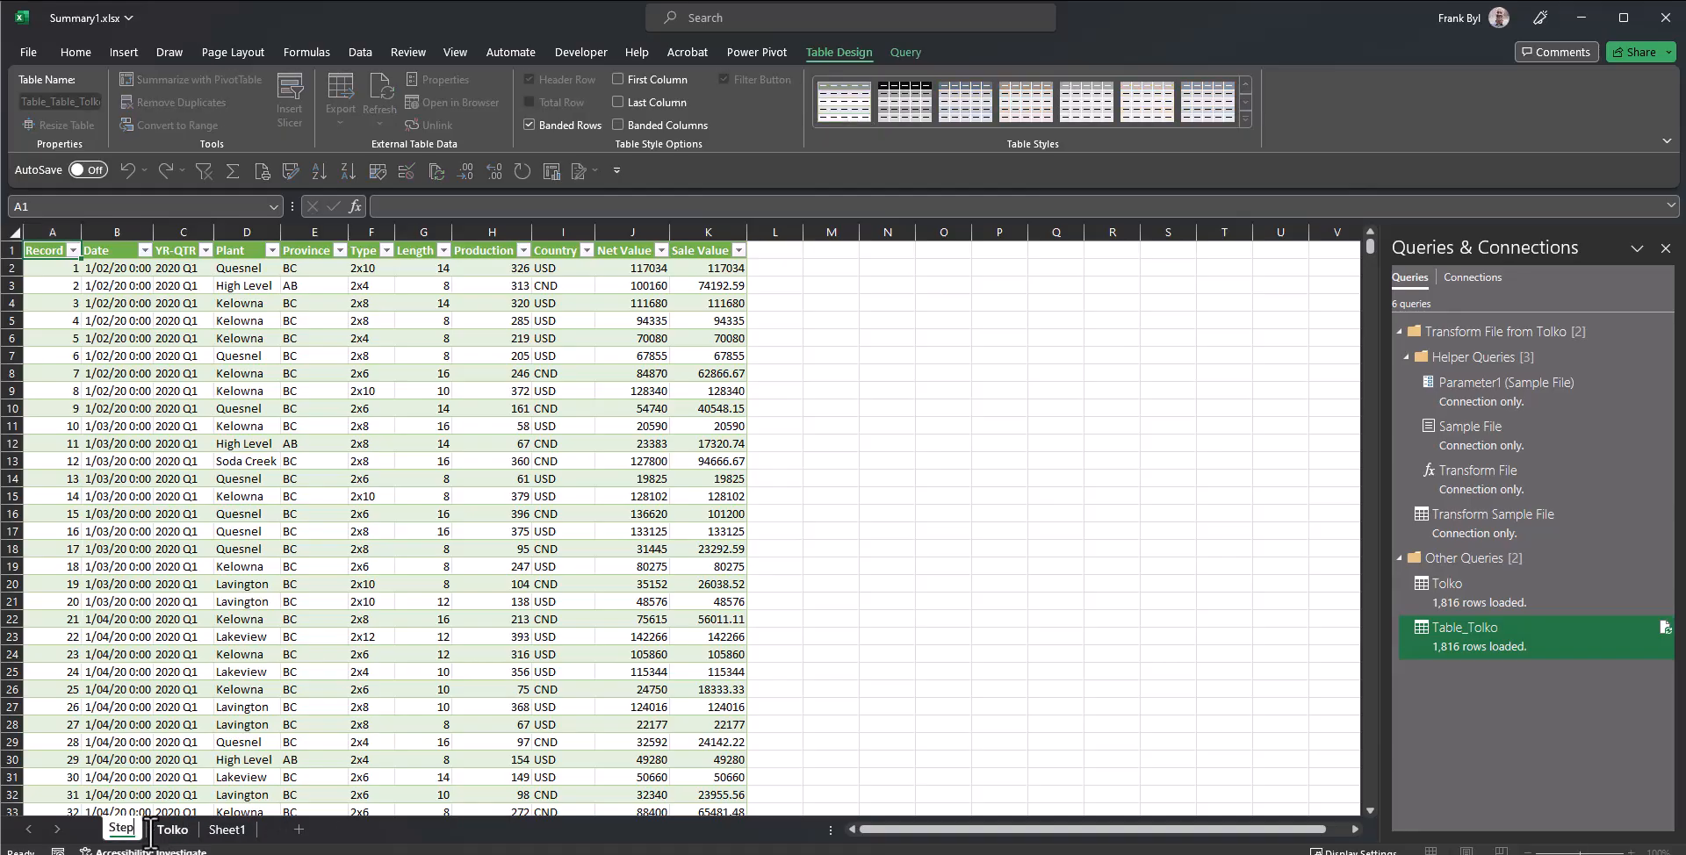
key("Return")
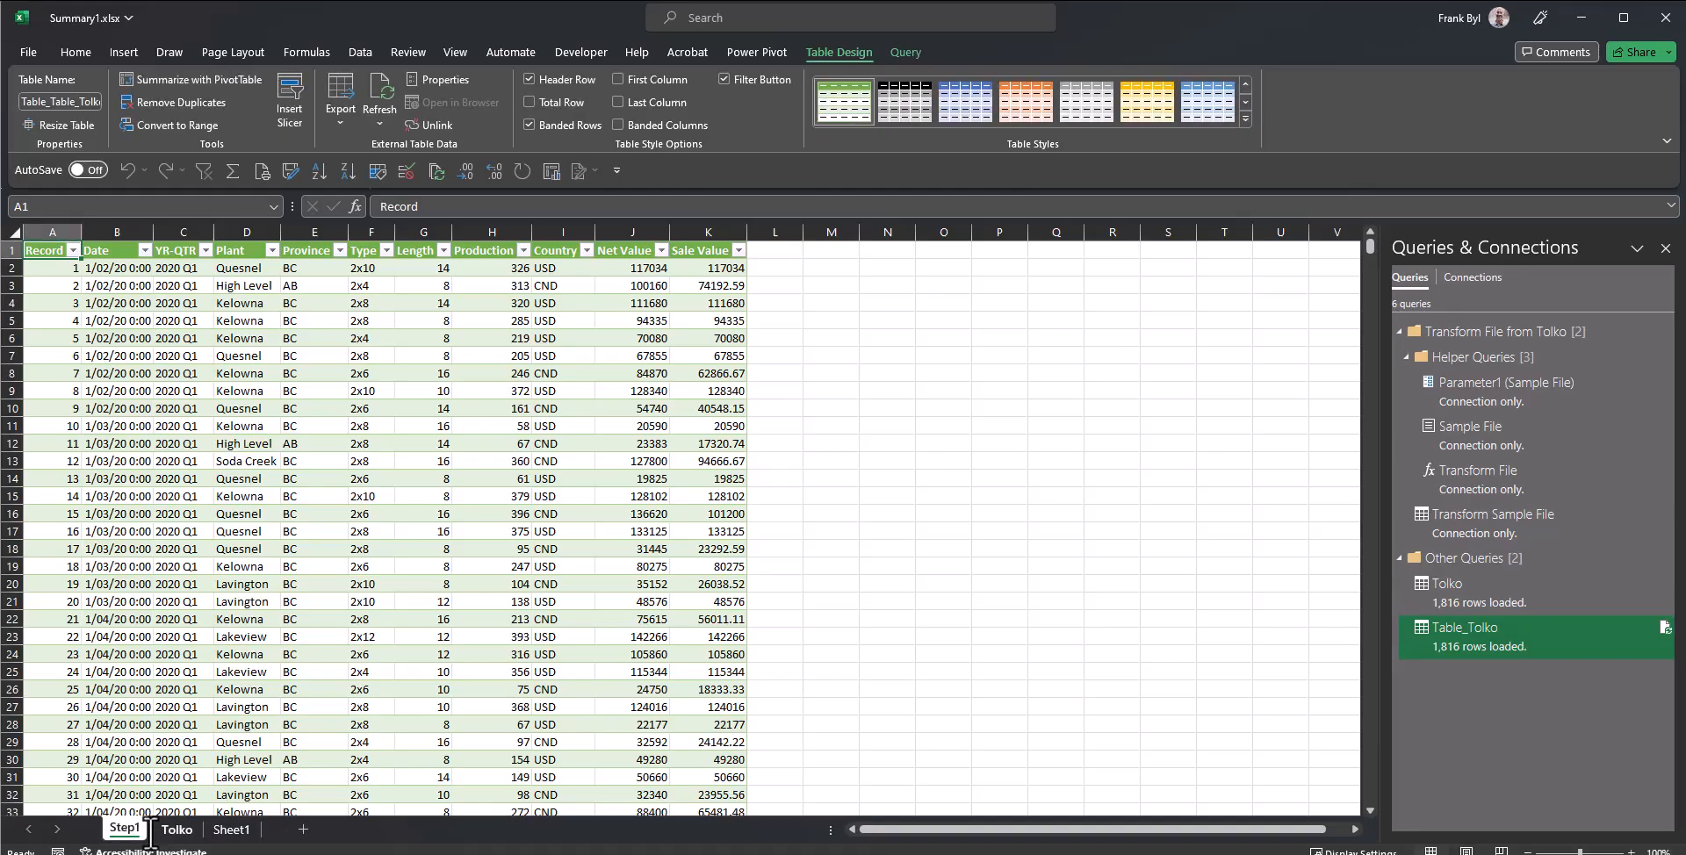
Step: Open the Table_Tolko query for editing and rename the query as Step1
right_click(1469, 626)
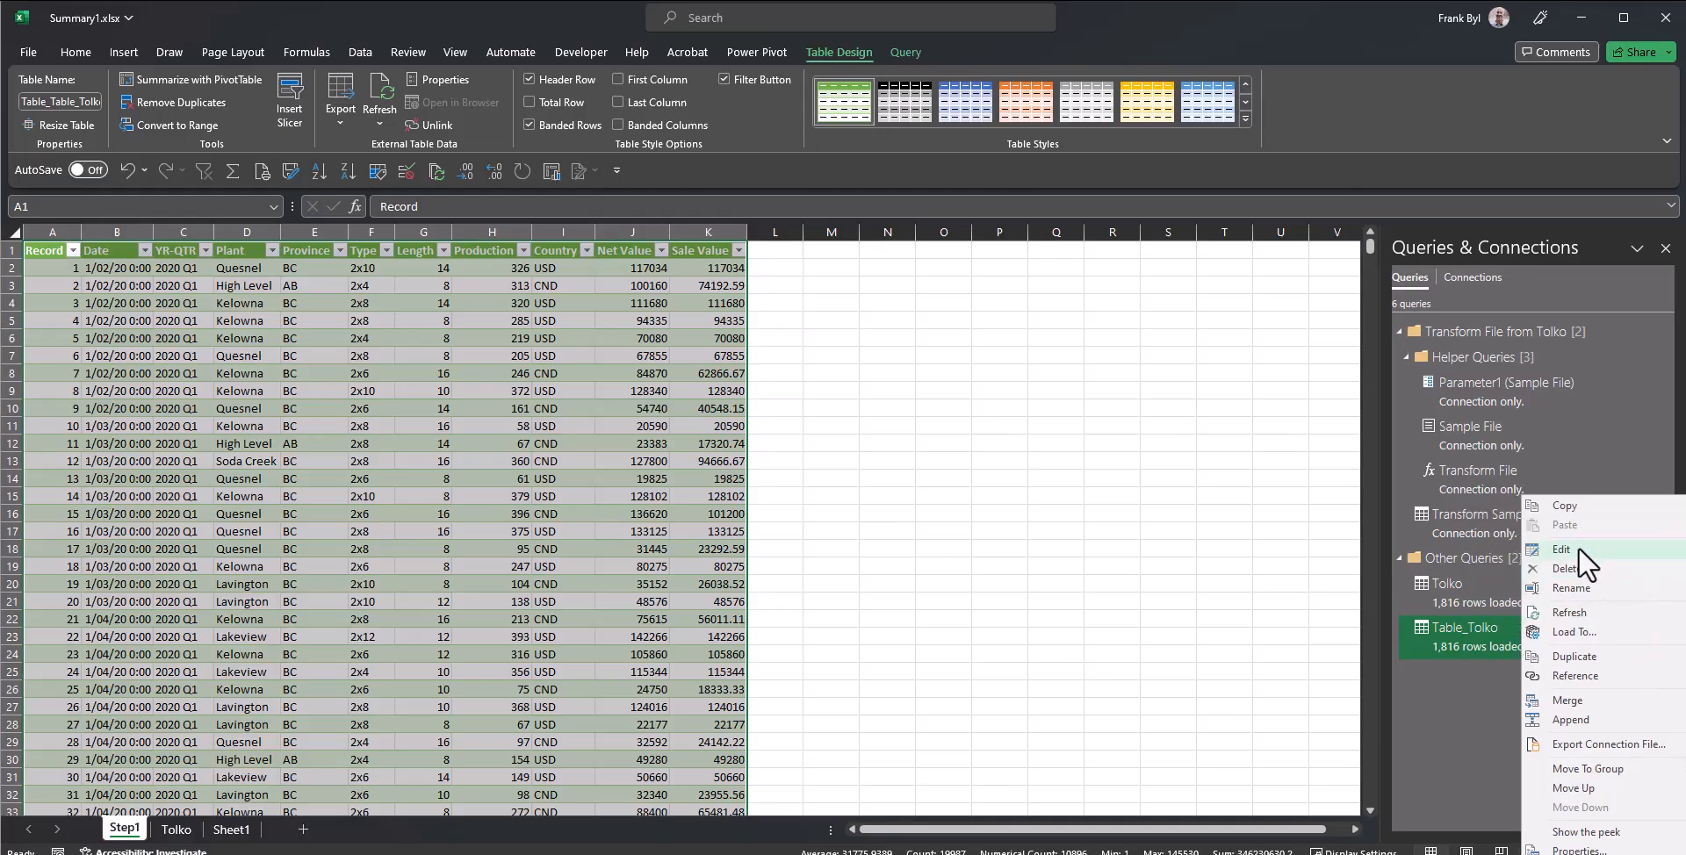
left_click(1578, 548)
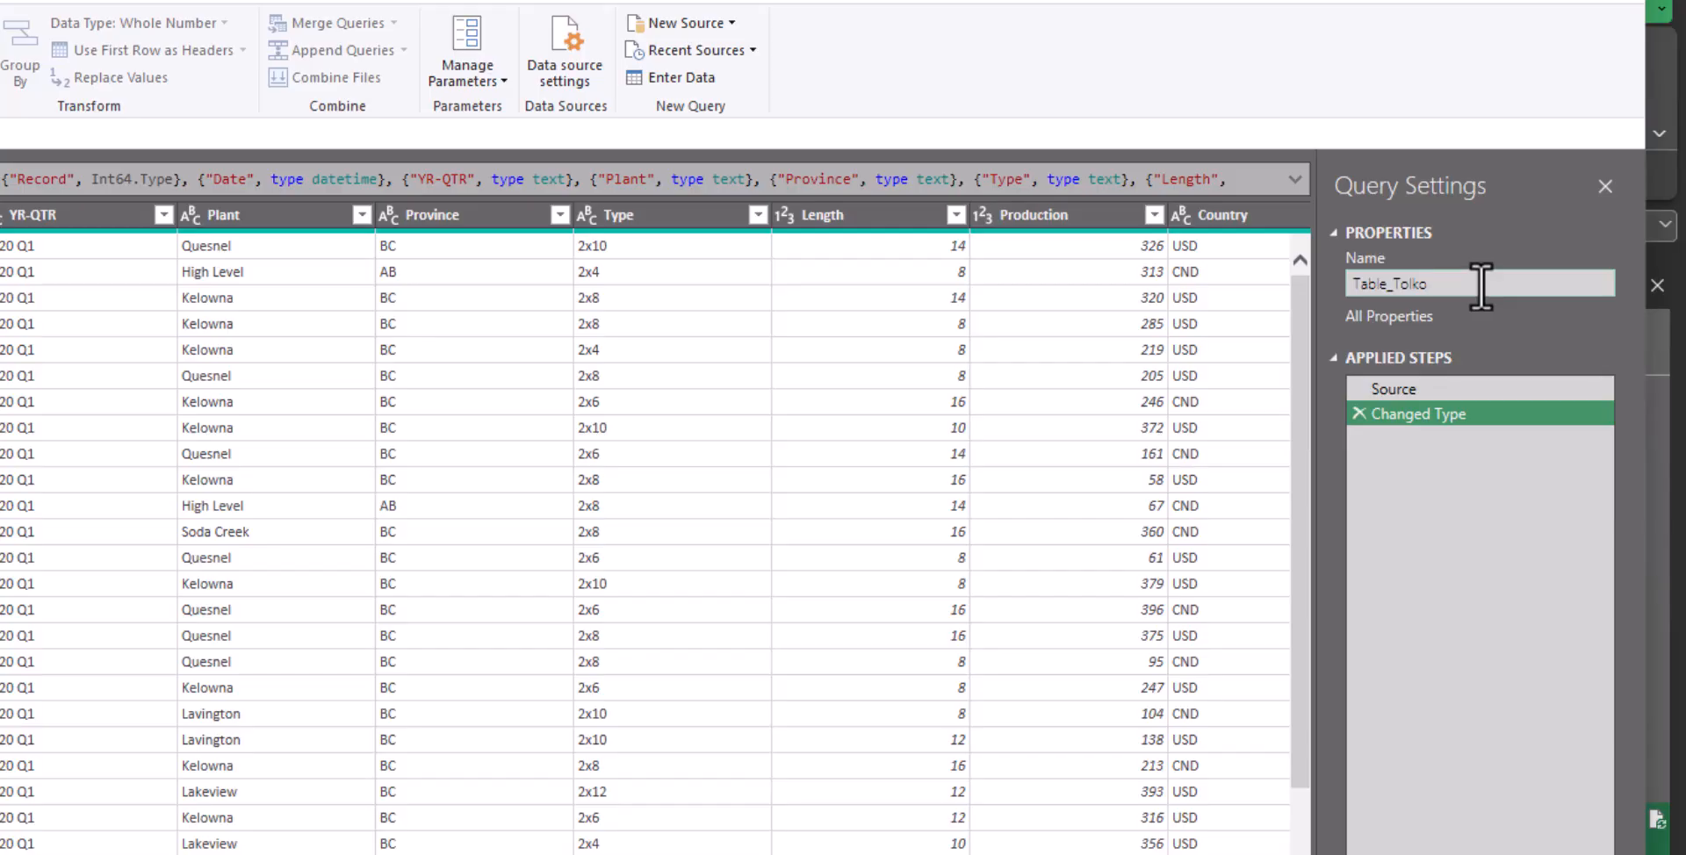
double_click(1482, 285)
type("Step1")
key("Return")
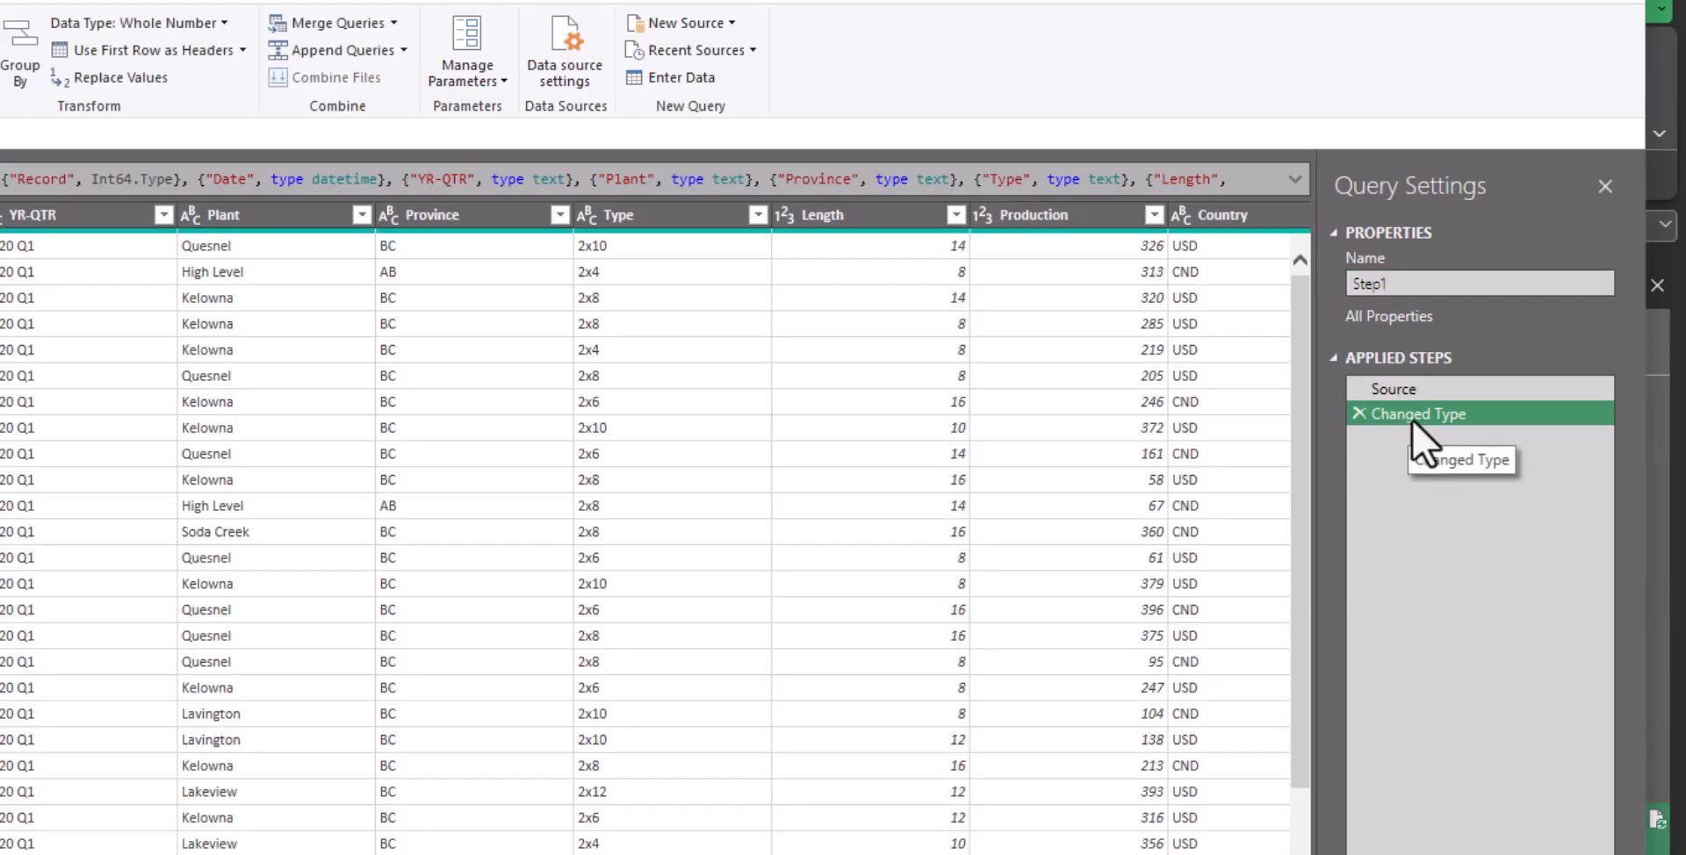
Step: Rename the query's Changed Type applied step as Step1
right_click(1412, 413)
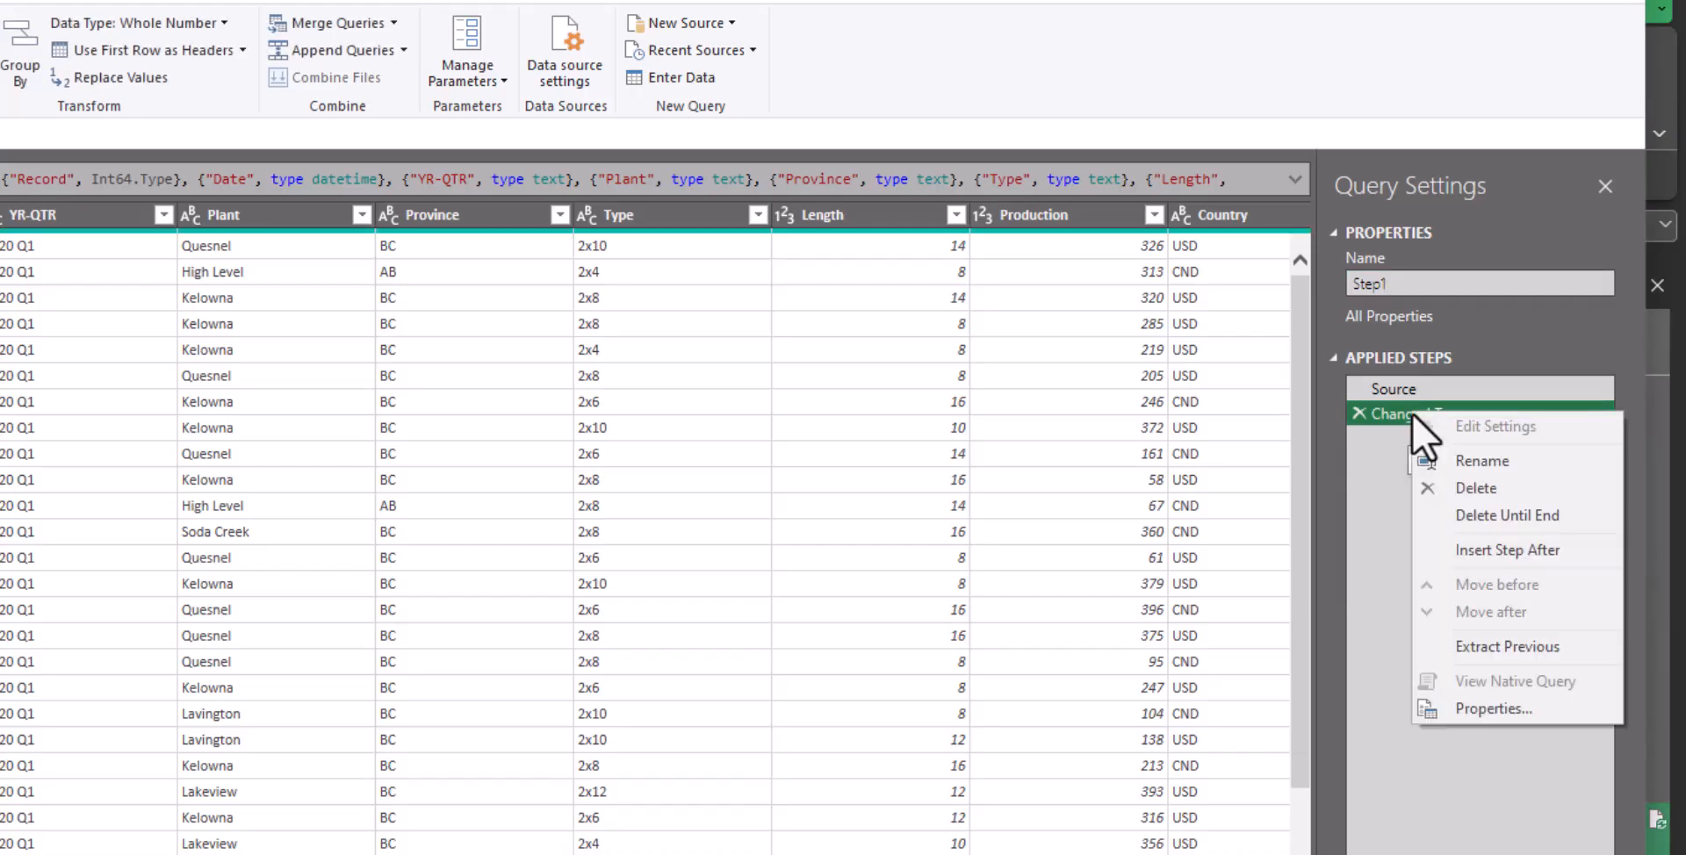
left_click(1476, 458)
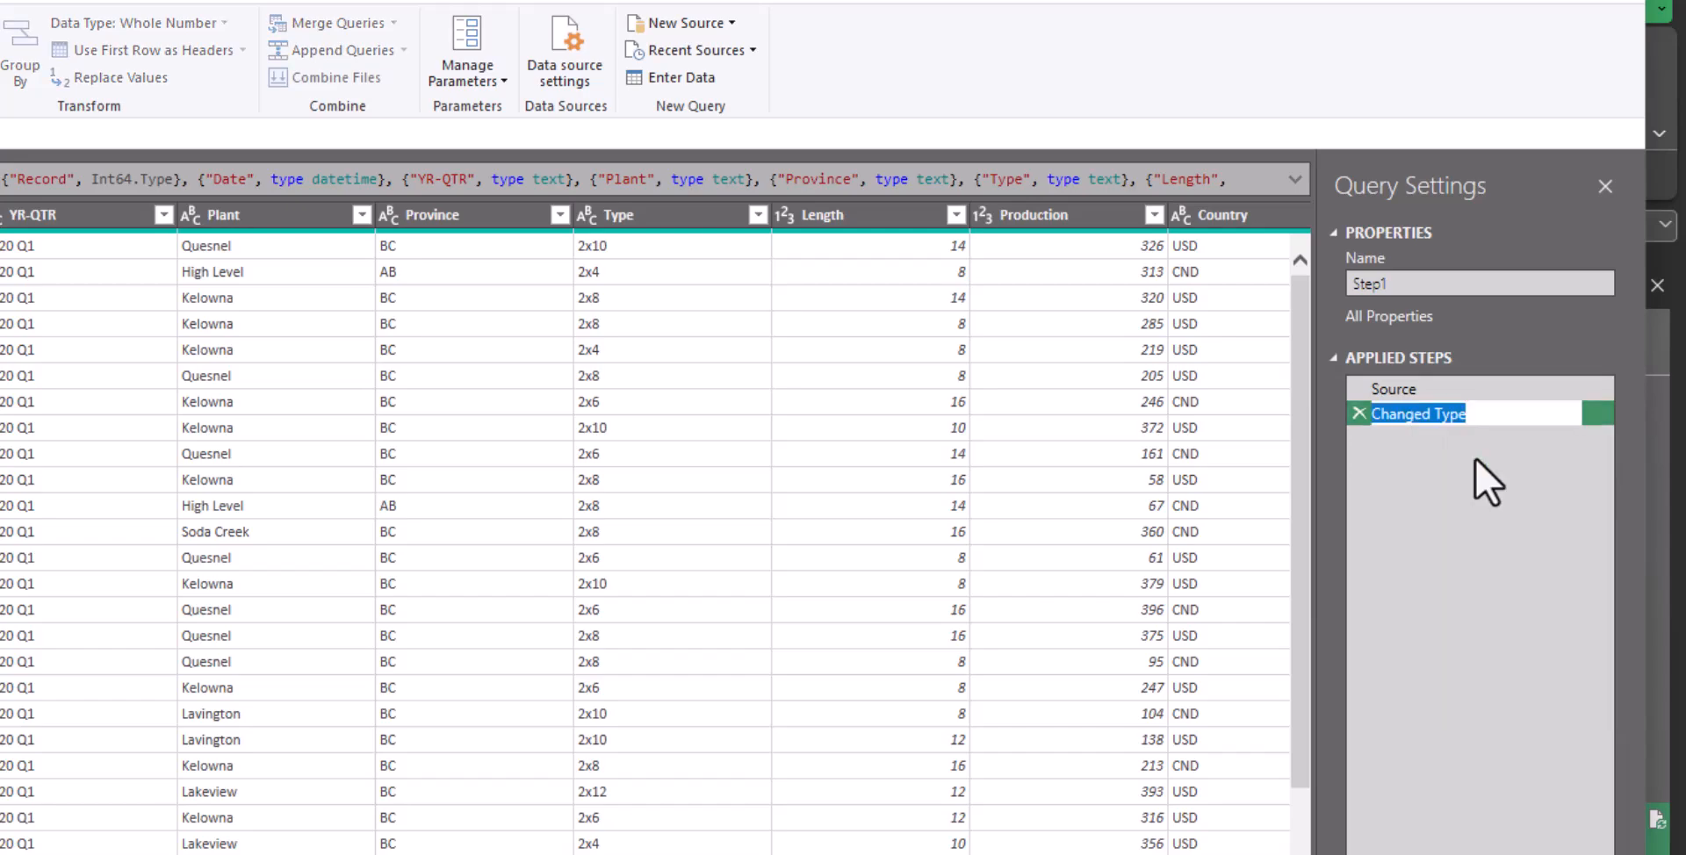
type("Step")
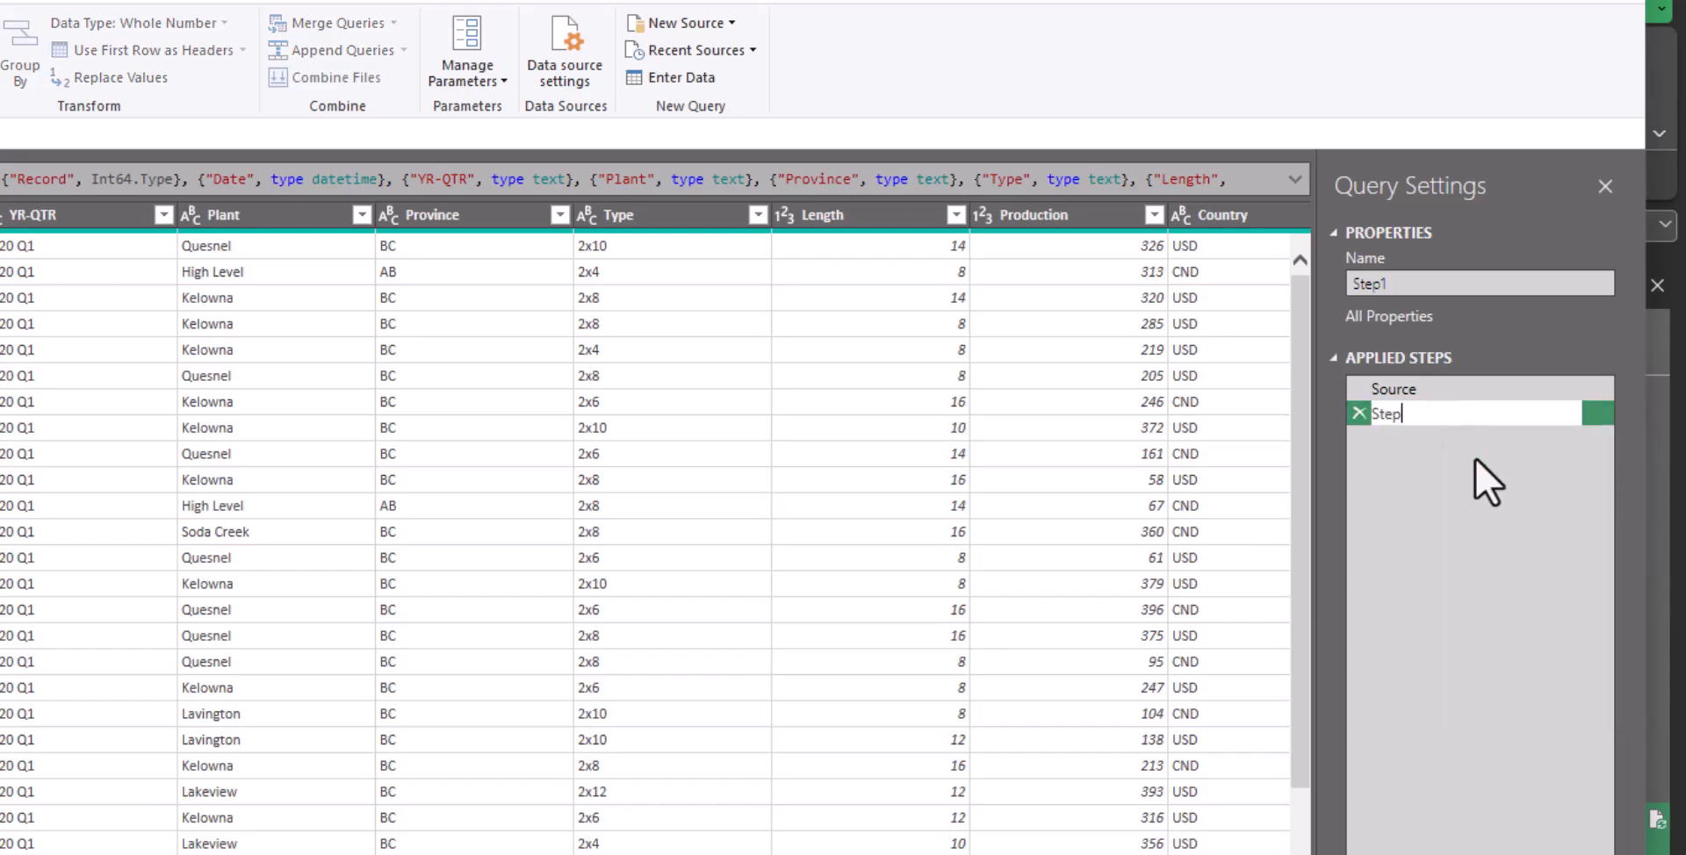
type("1")
key("Return")
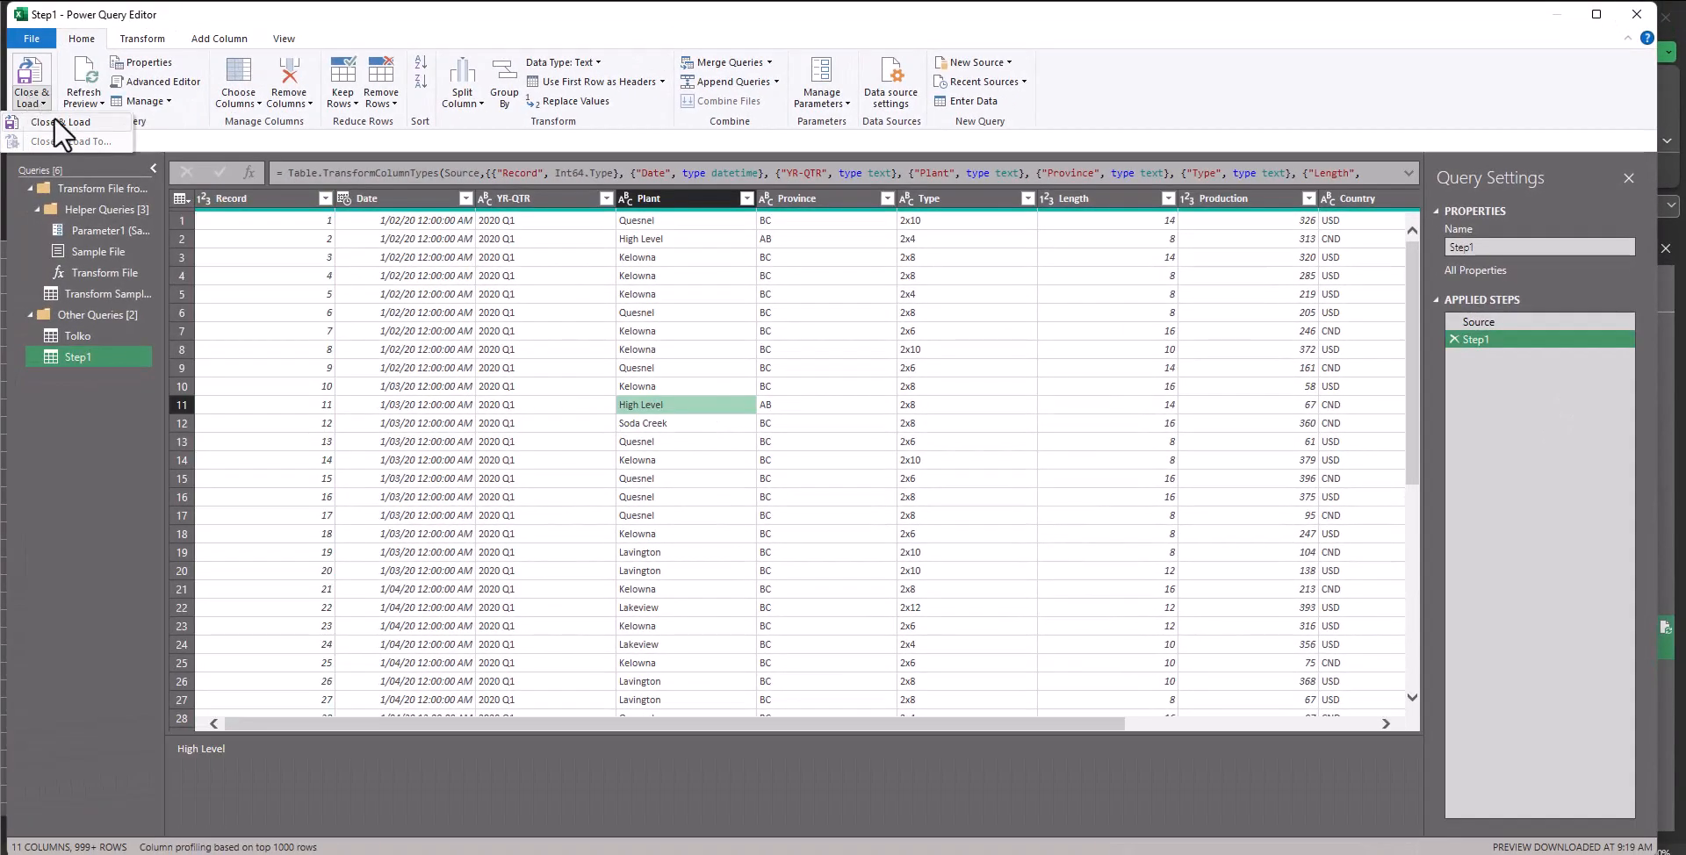
Step: Close the query editor and load the Step1 query, and select the empty cell L1 beside the Sale Value header
left_click(54, 117)
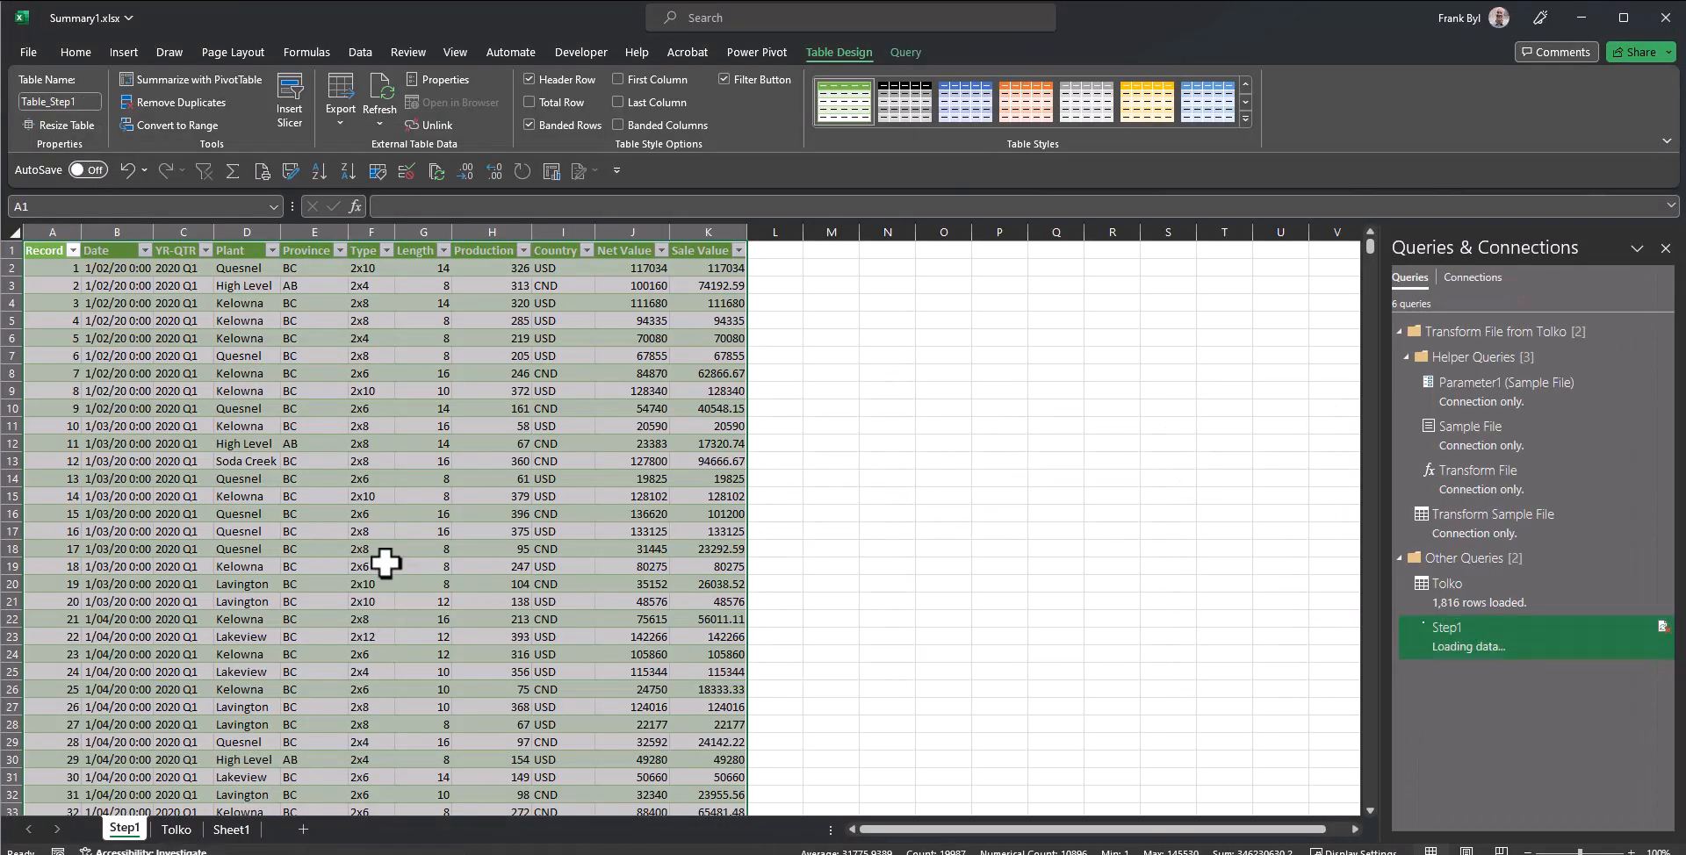
left_click(761, 253)
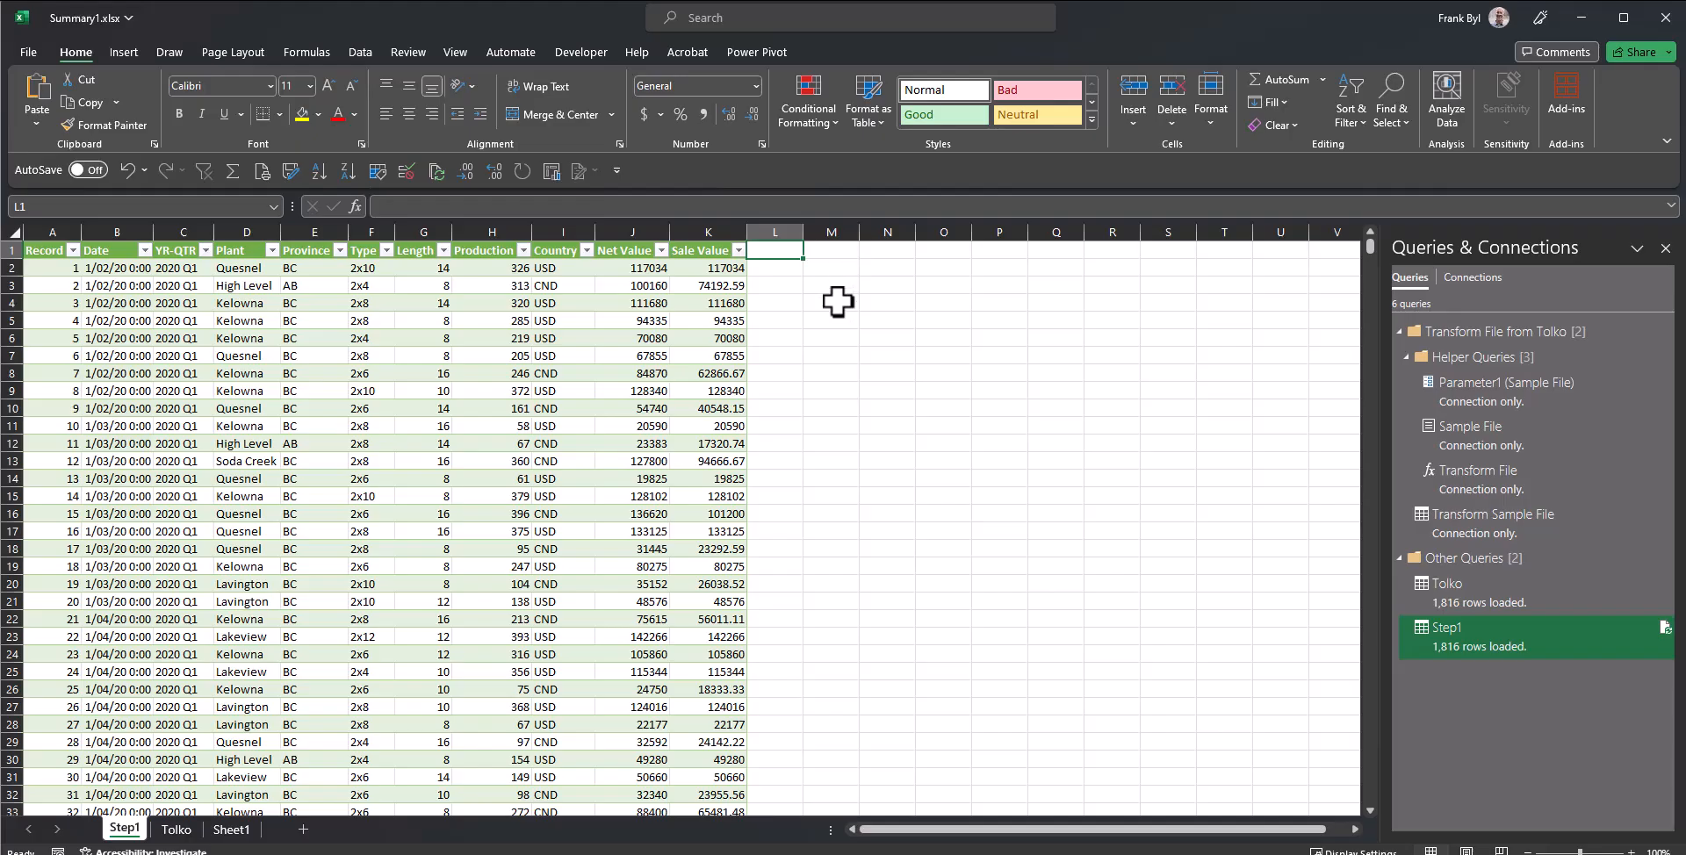
Step: Add a Paid column header in L1 and filter the table's Plant column to the Quesnel records
type("Paid")
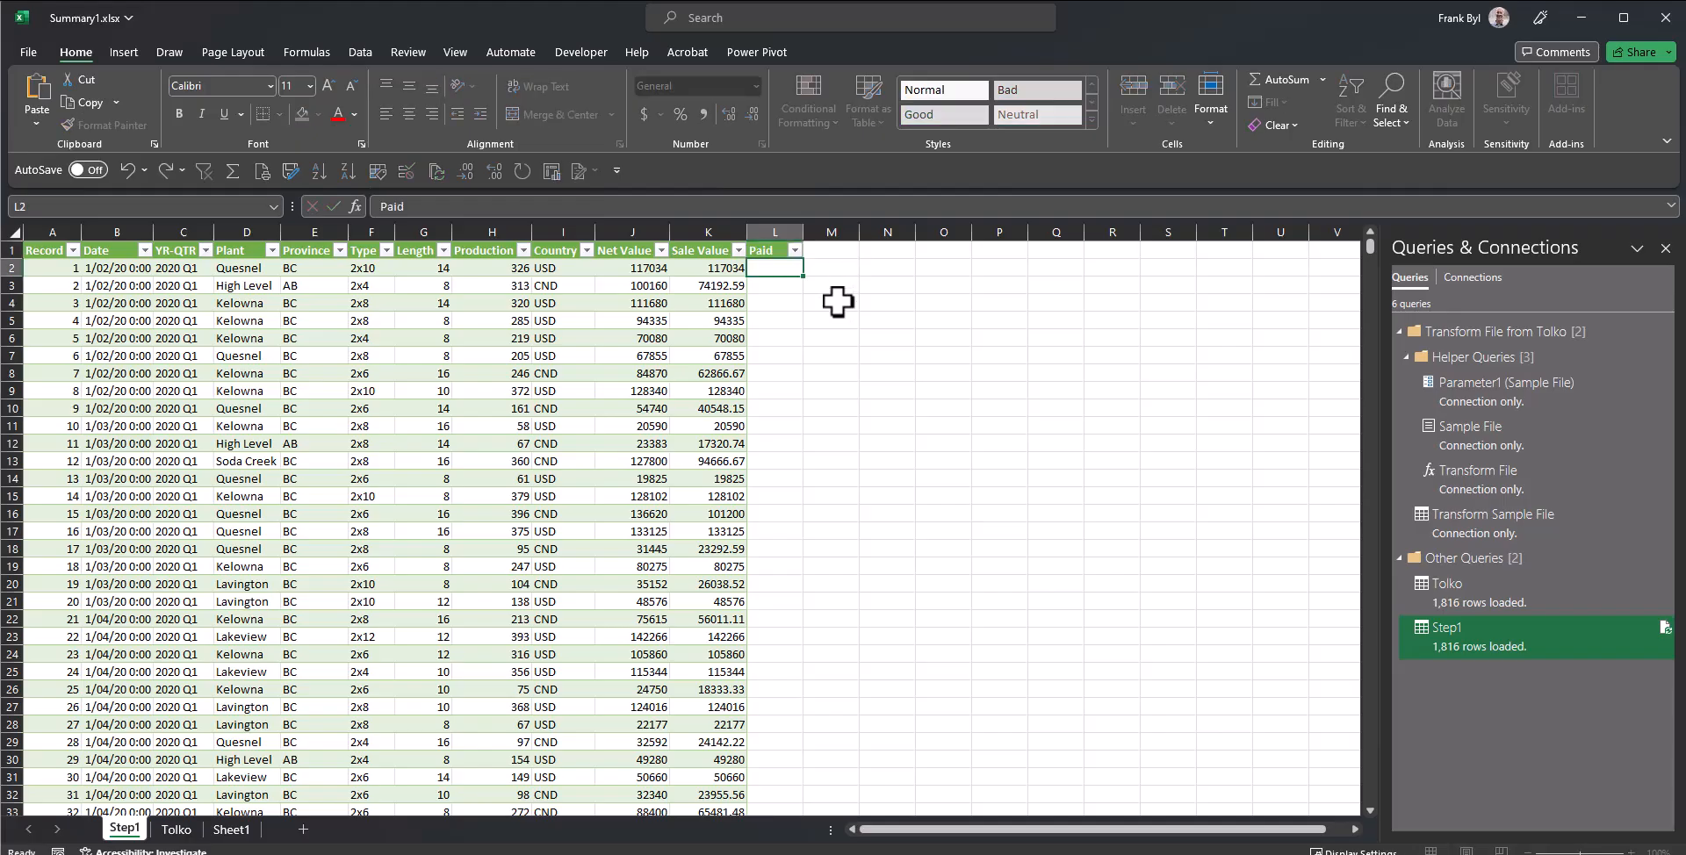
key("Return")
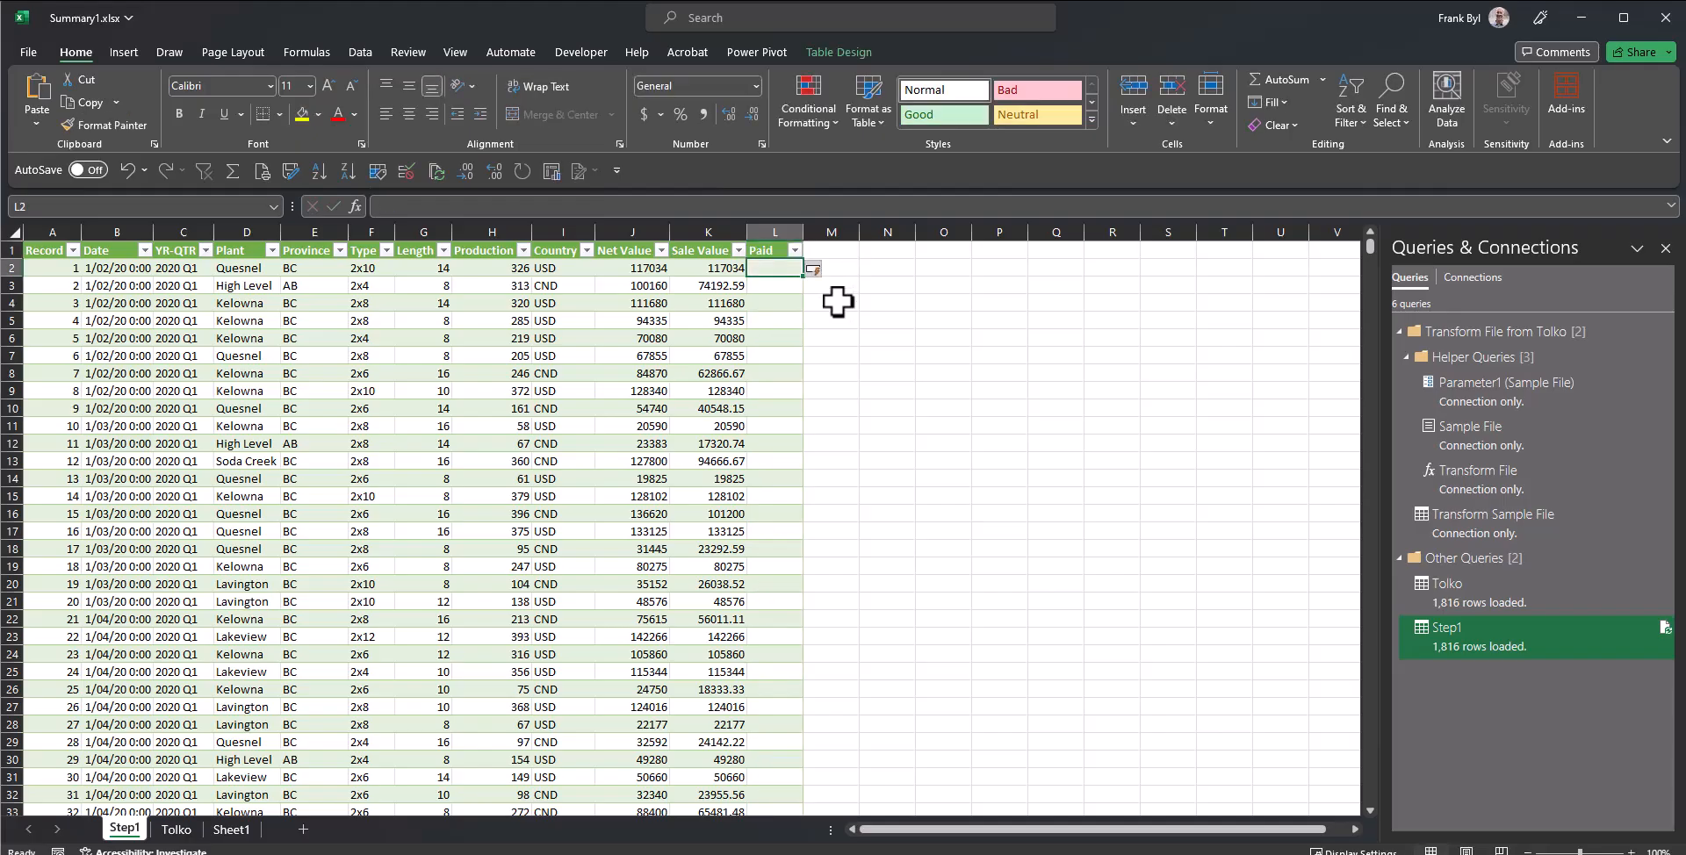
right_click(259, 265)
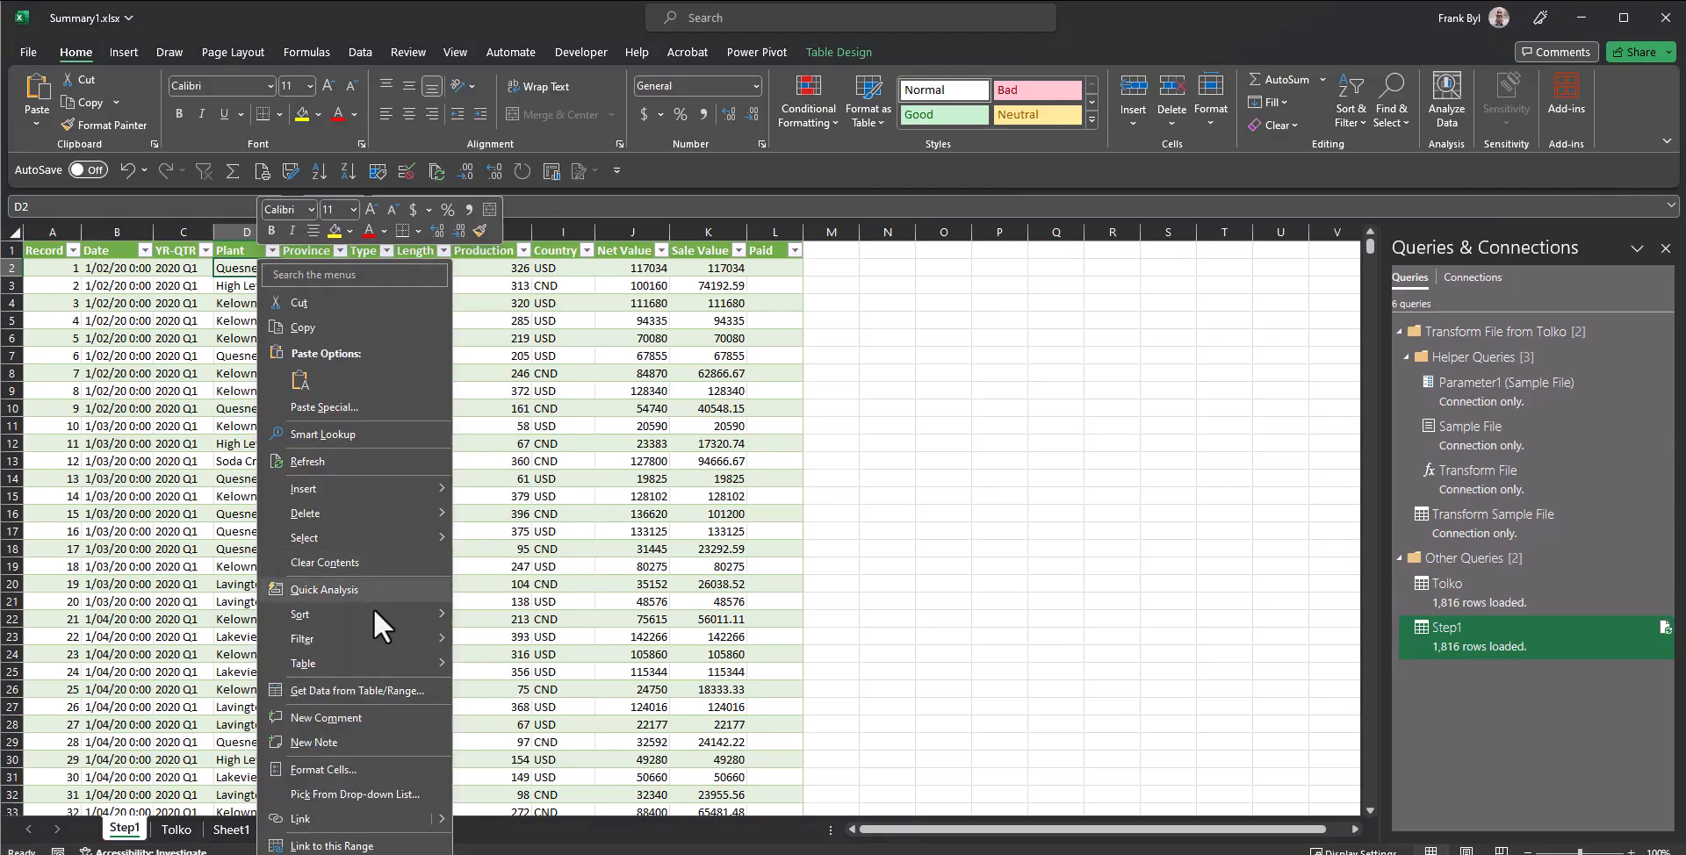
mouse_move(390, 639)
left_click(557, 690)
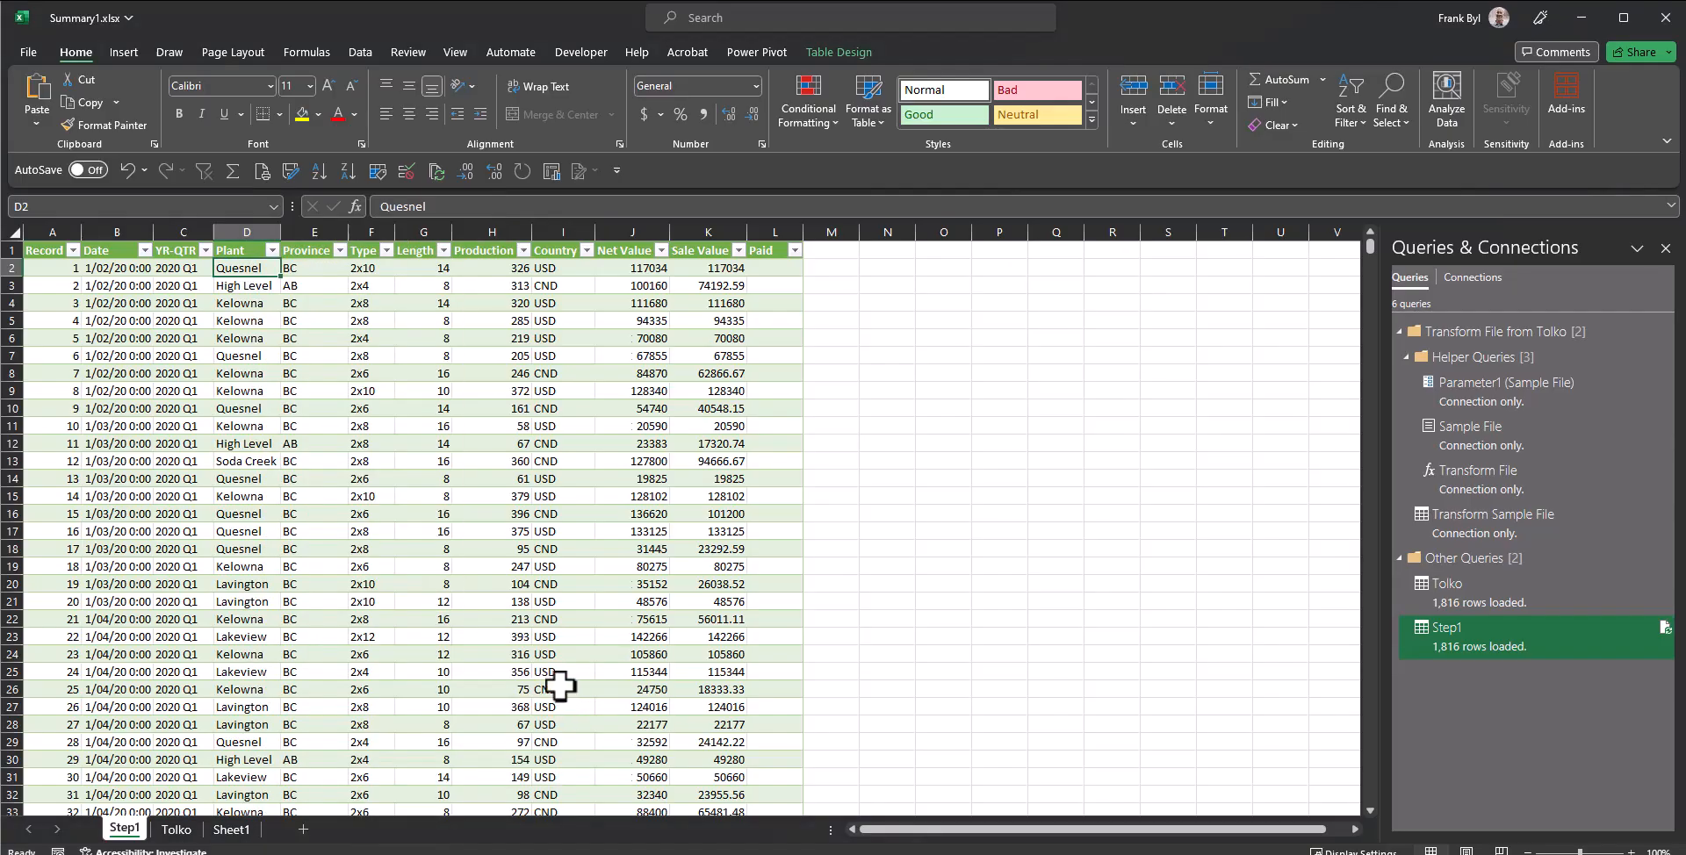
Step: Fill Y into the Paid cells of the filtered Quesnel rows from row 2 through row 61, and clear the filter
left_click_drag(779, 268, 781, 520)
type("Y")
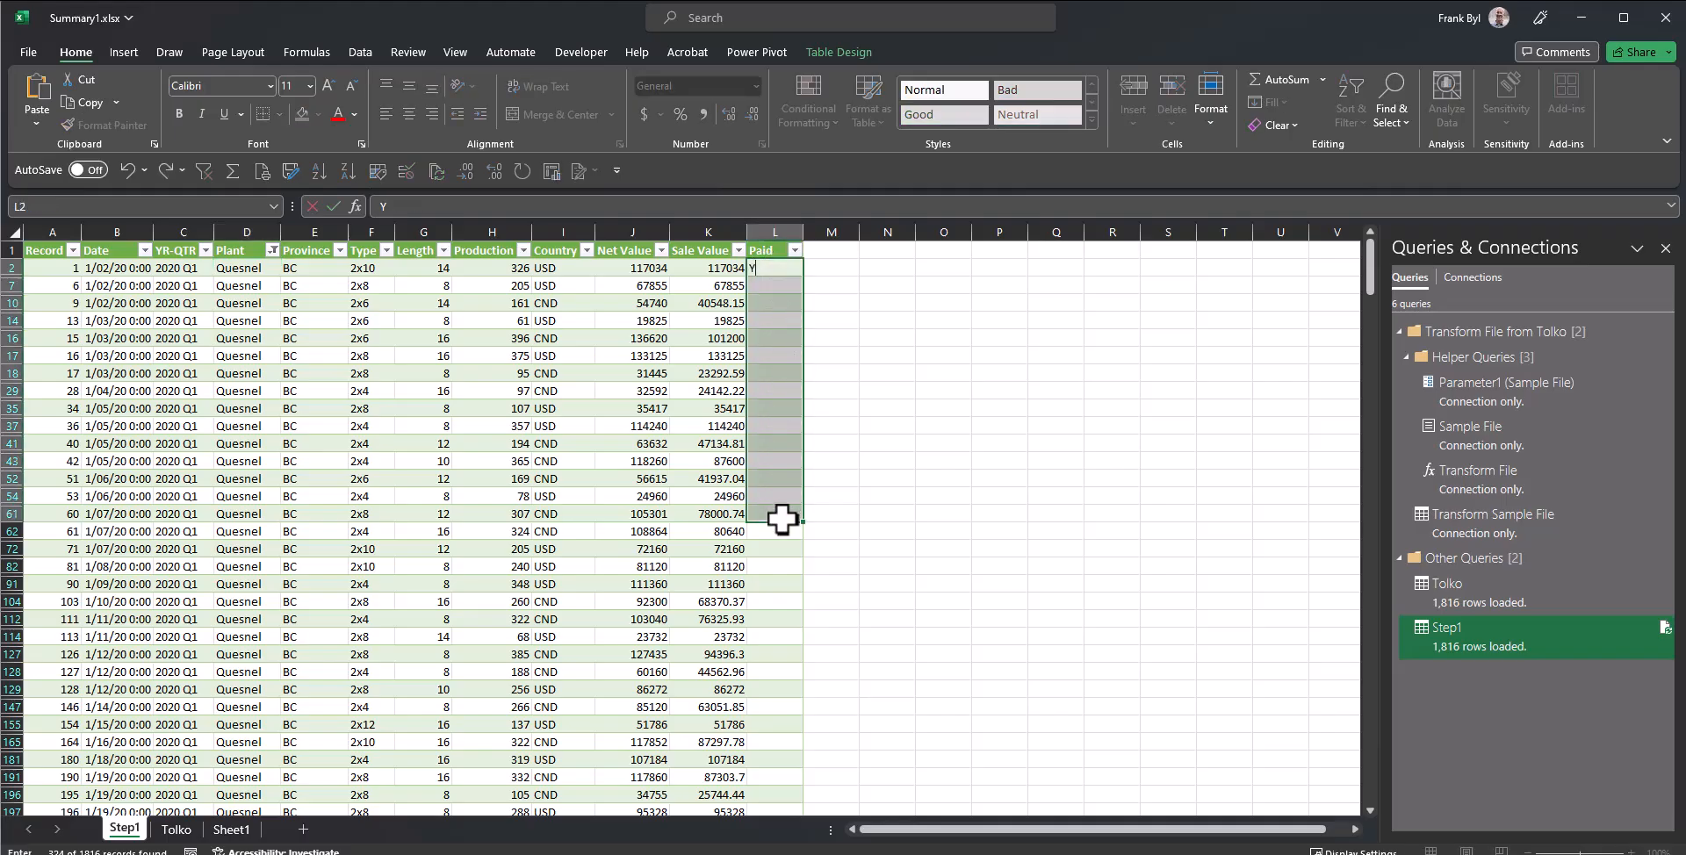
key("ctrl+Return")
left_click(609, 408)
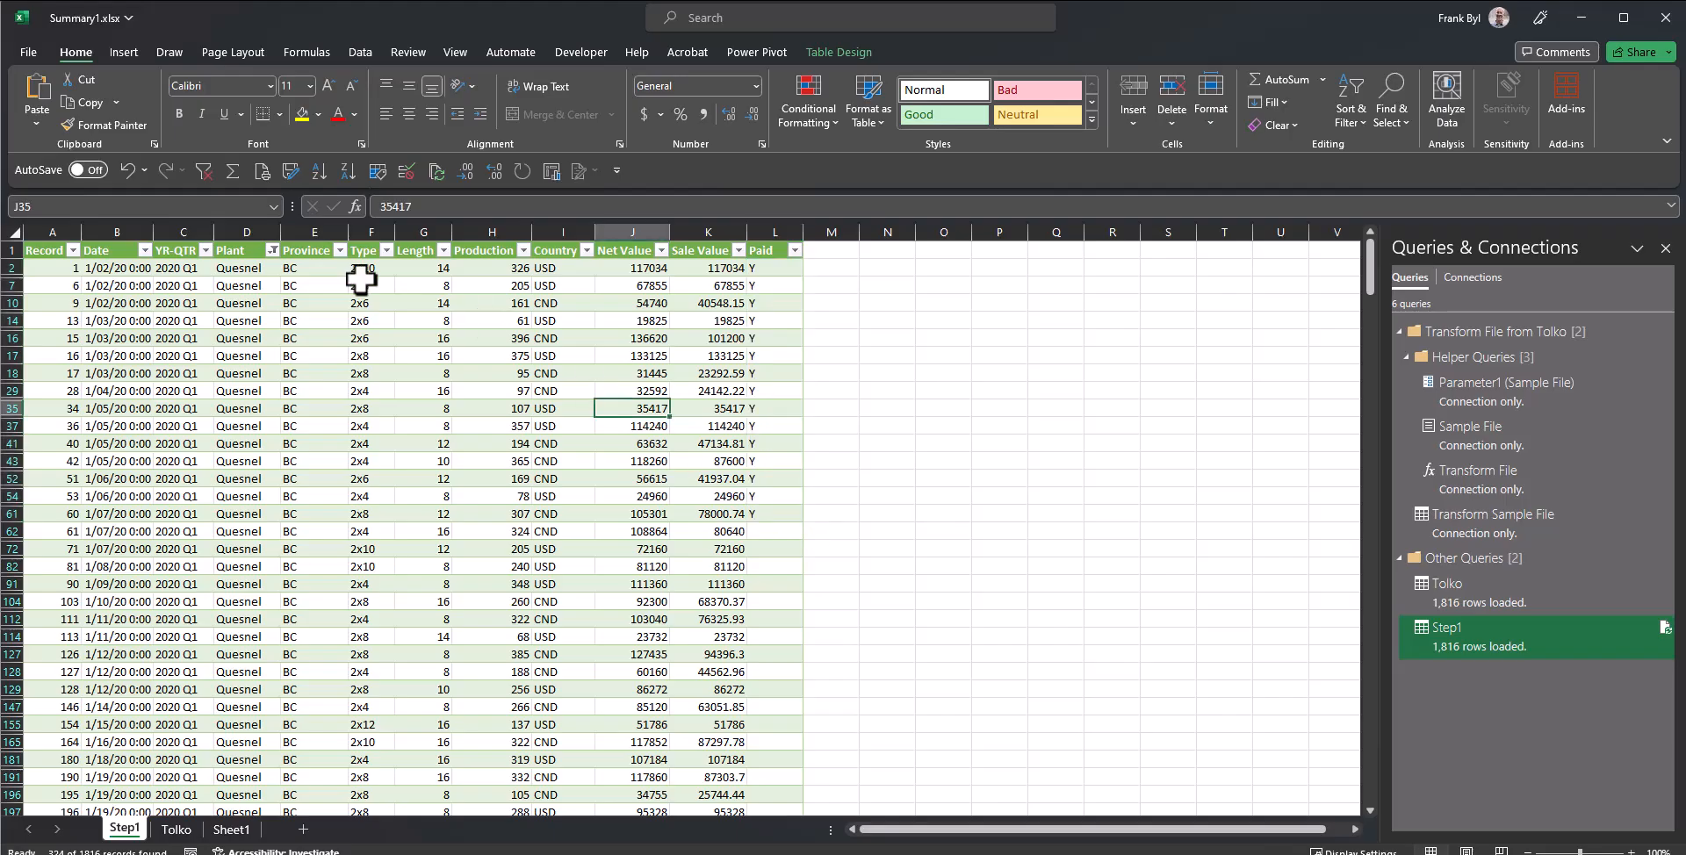
left_click(203, 173)
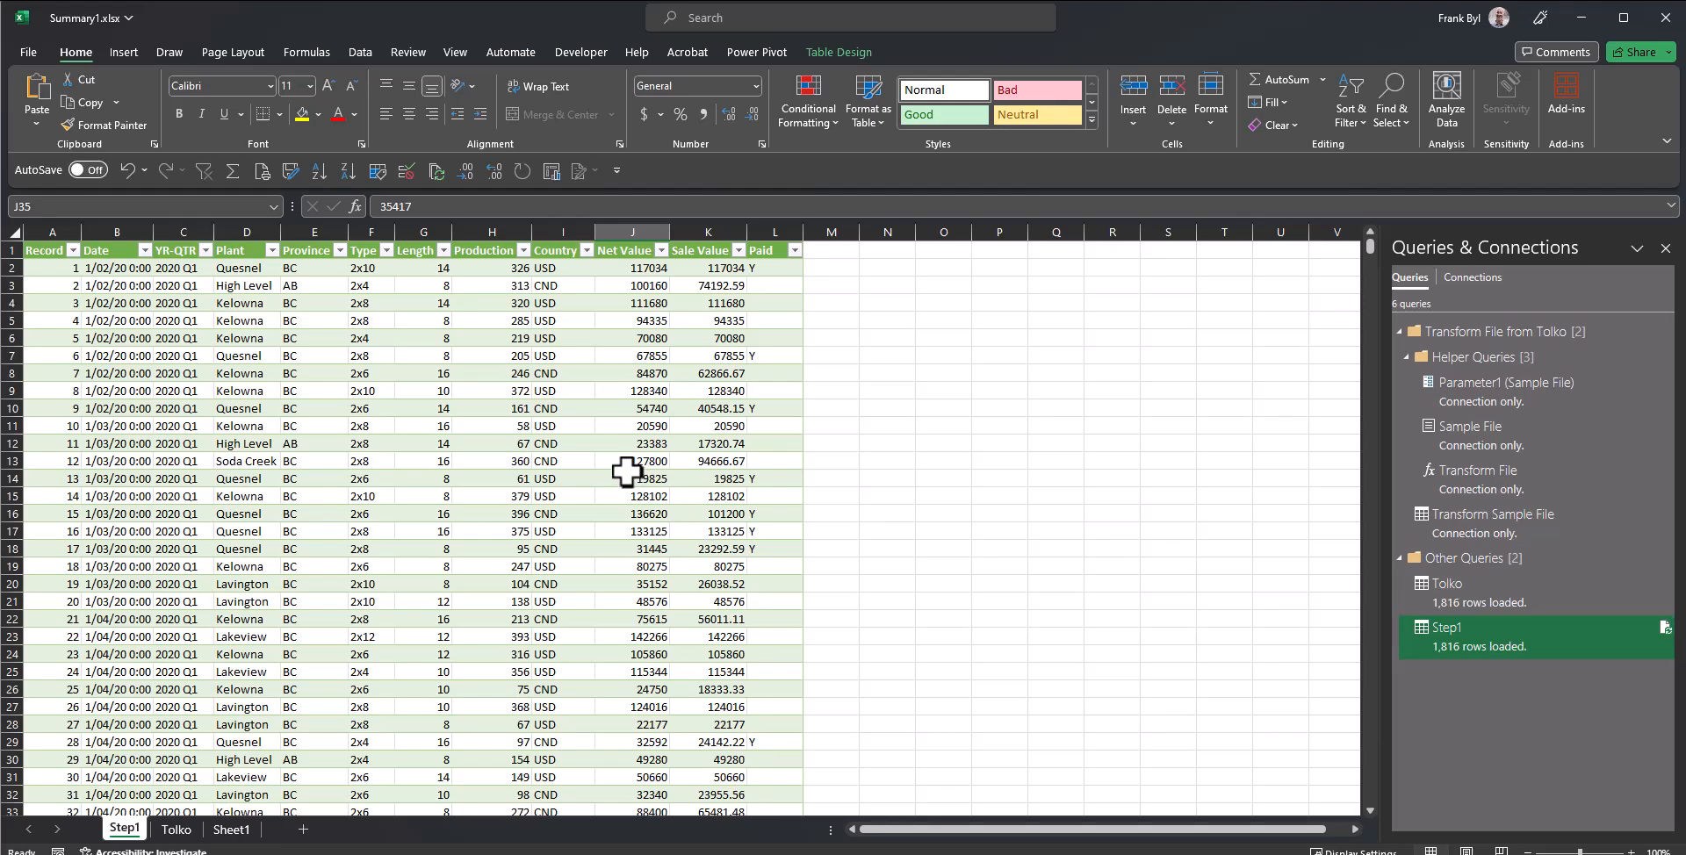
Step: Create a new query from the Step1 worksheet table and name the query Step2
left_click(418, 443)
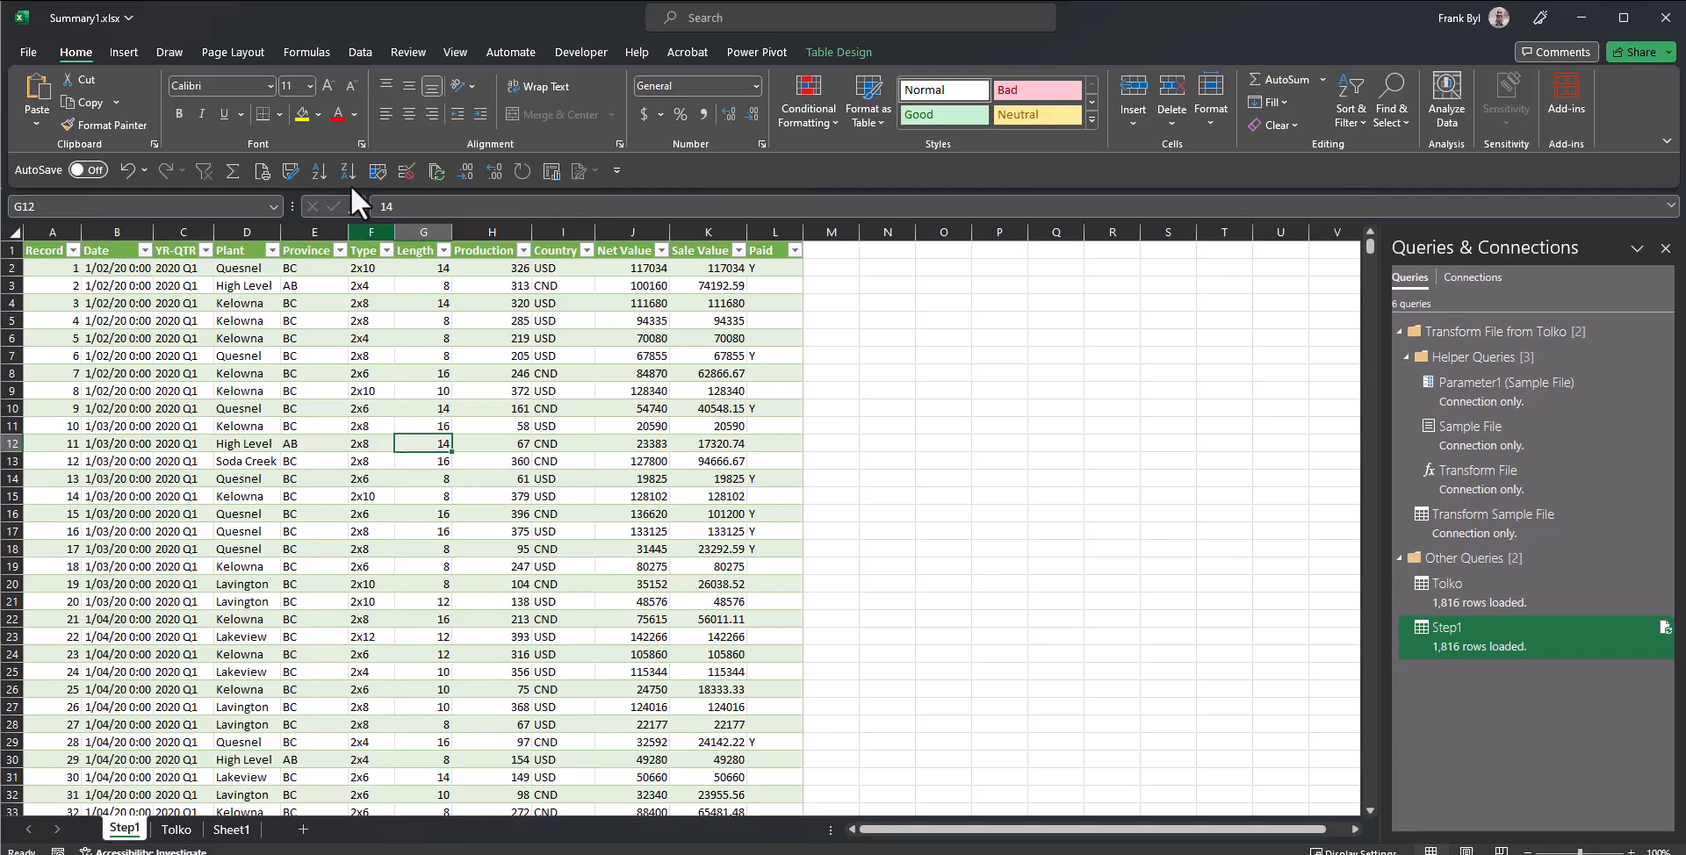
left_click(359, 52)
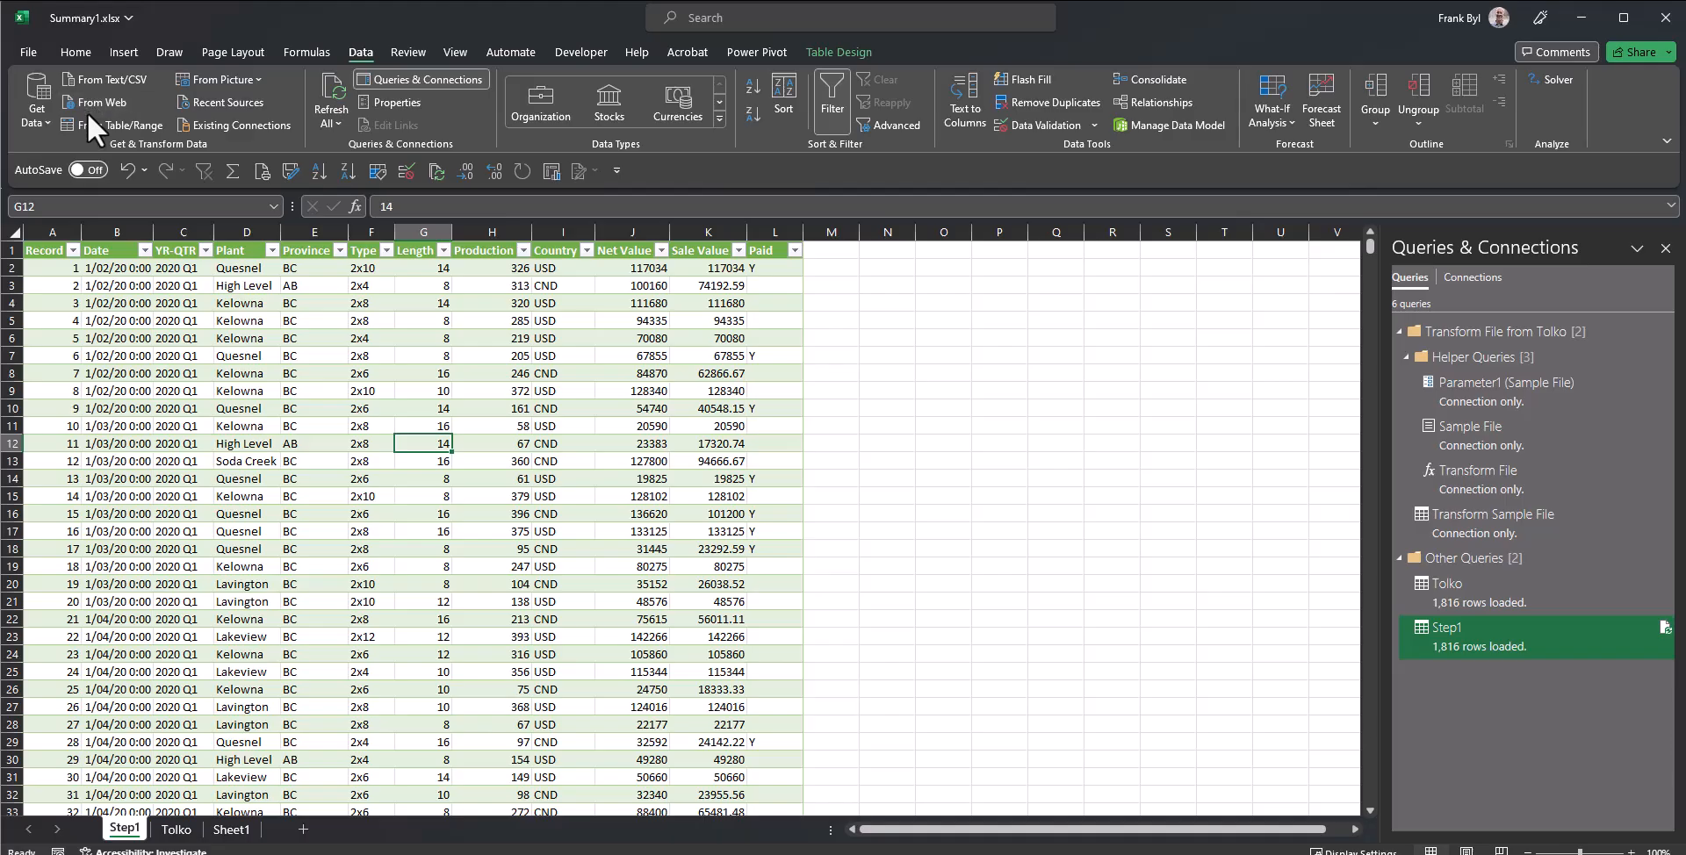
right_click(239, 409)
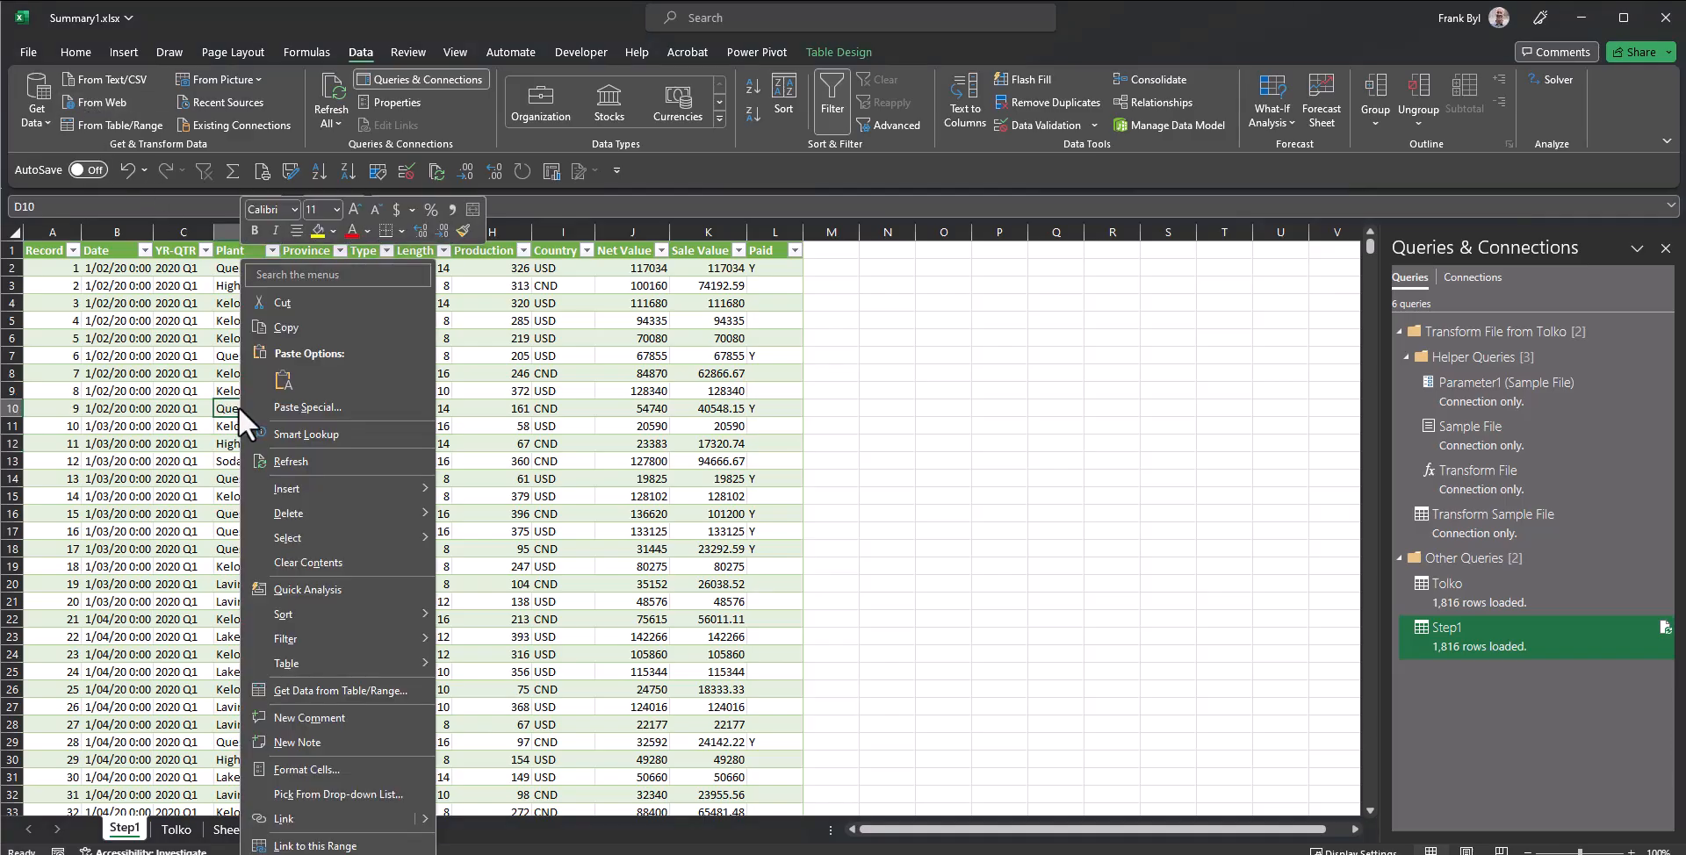
left_click(318, 689)
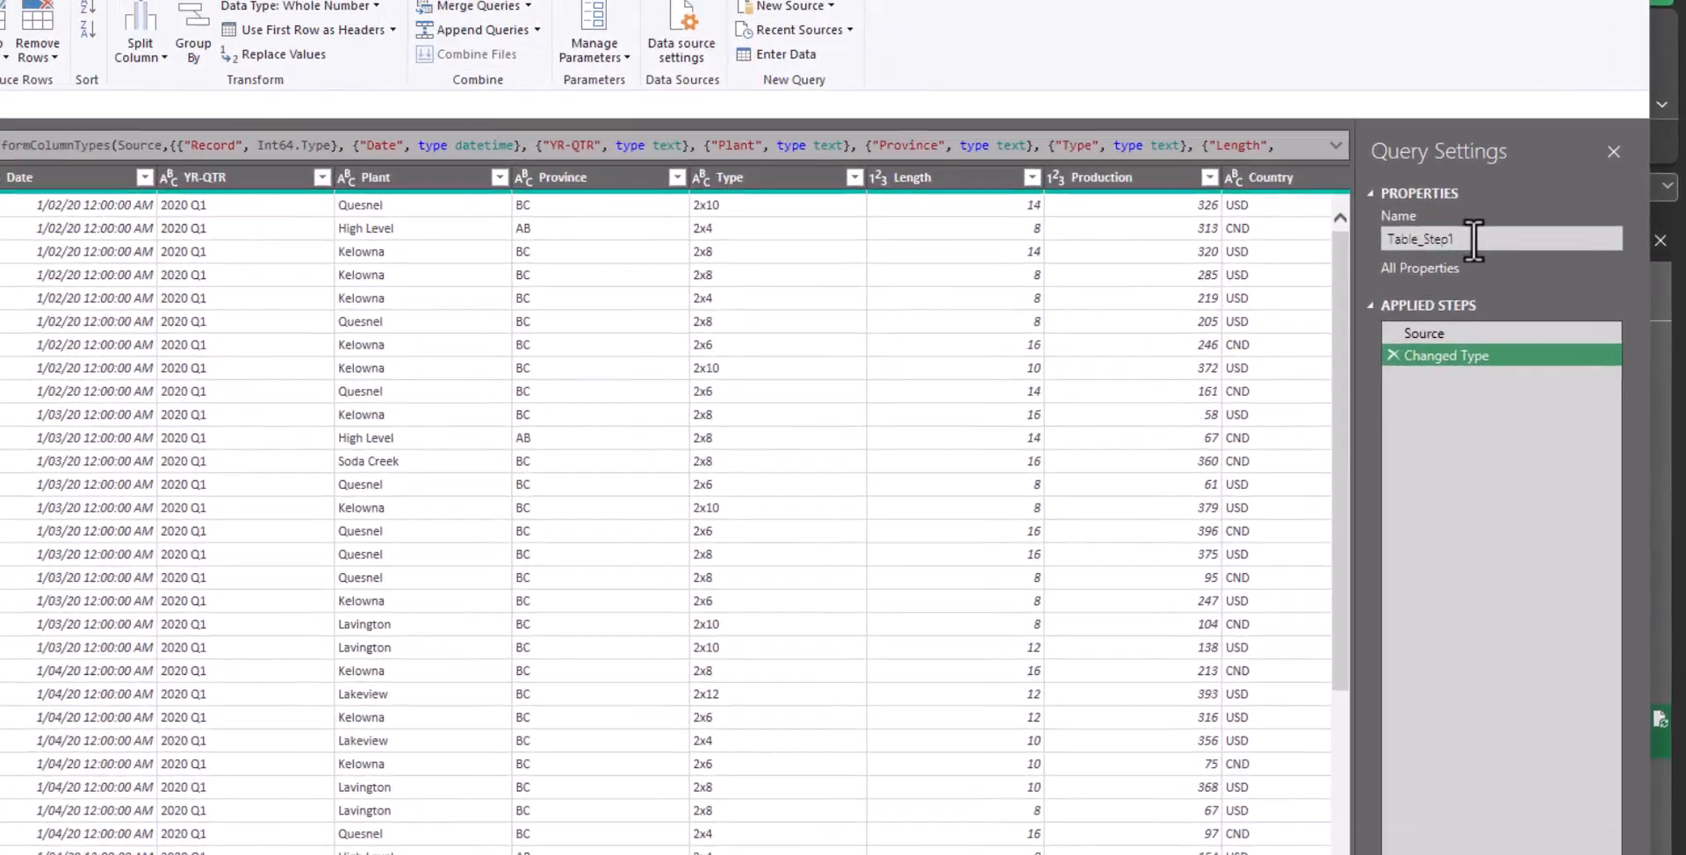
left_click_drag(1516, 248, 1382, 247)
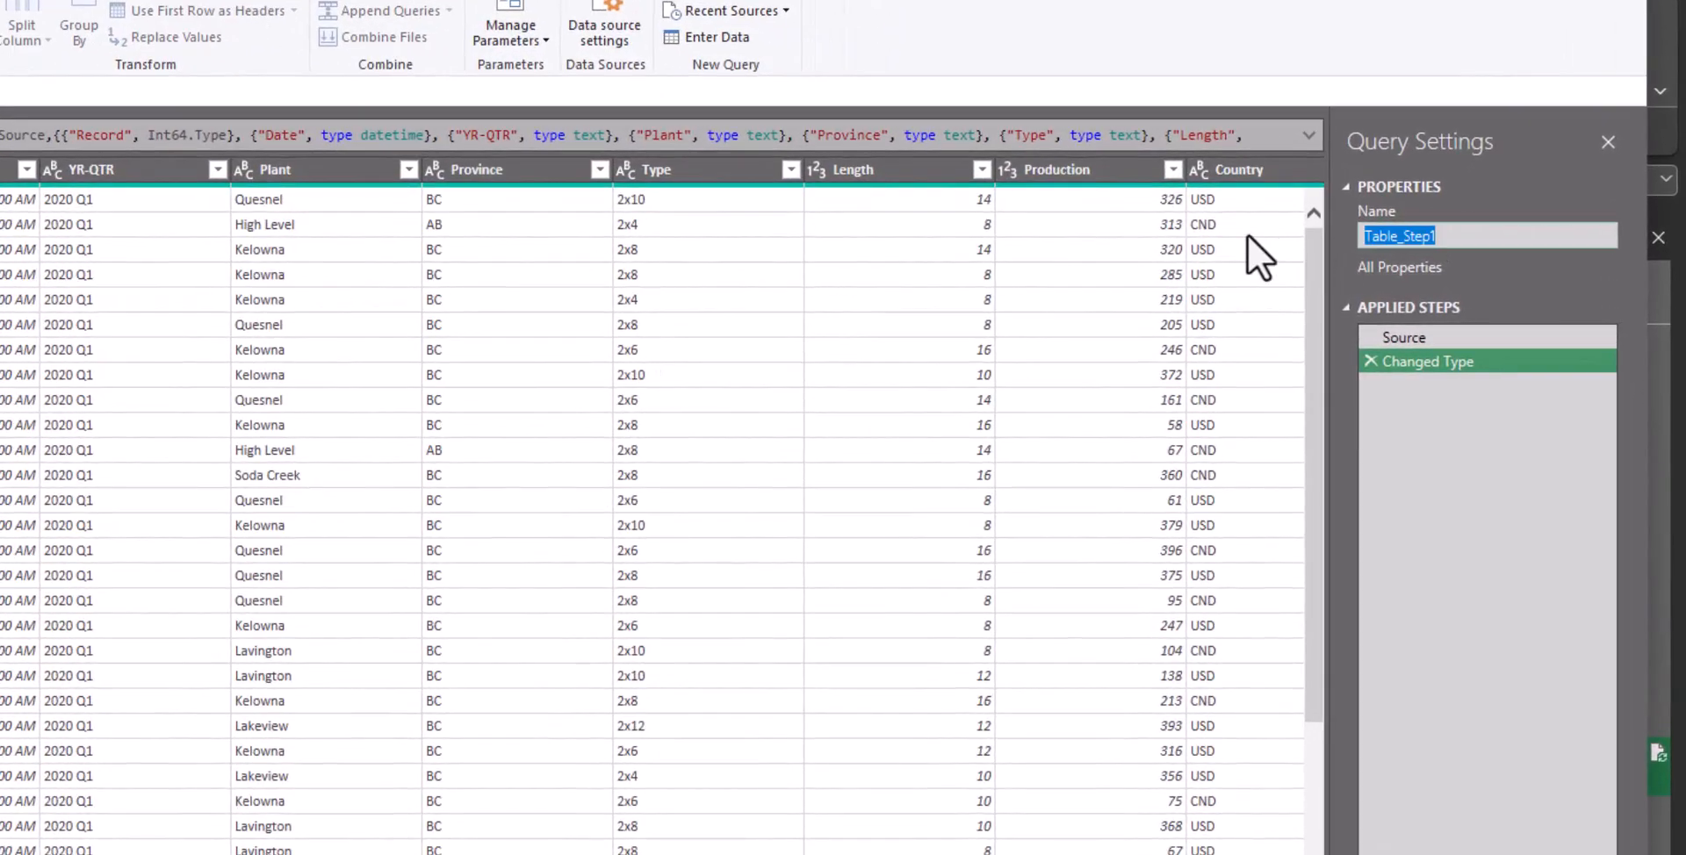
type("Step2")
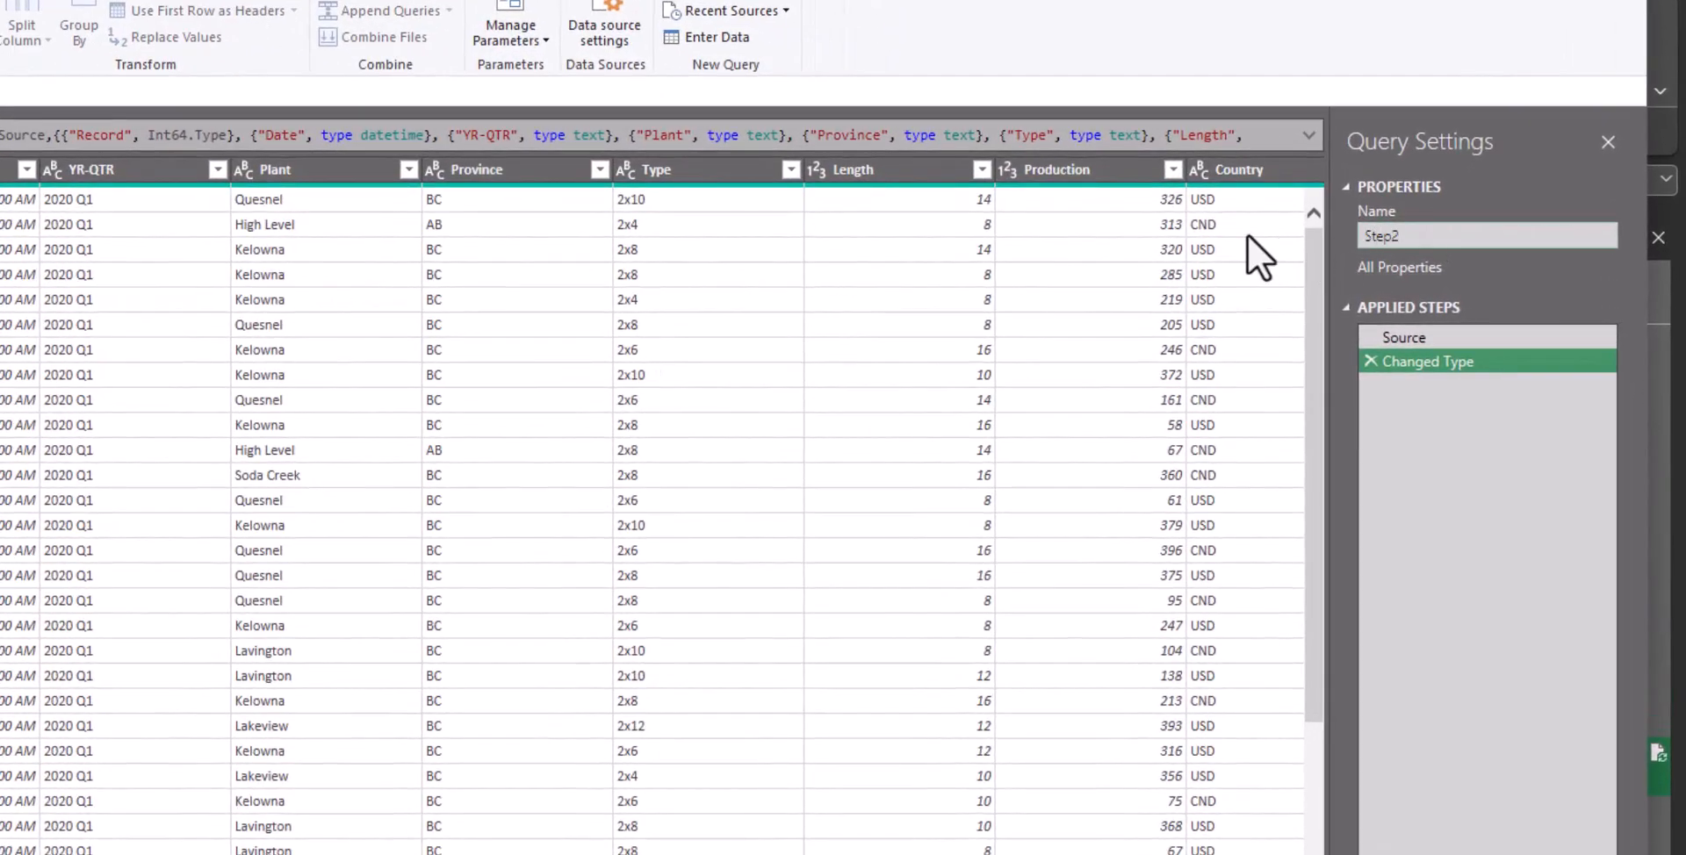
Step: Rename the Step2 query's Changed Type applied step as Step2
right_click(1430, 361)
left_click(1495, 399)
type("Step2")
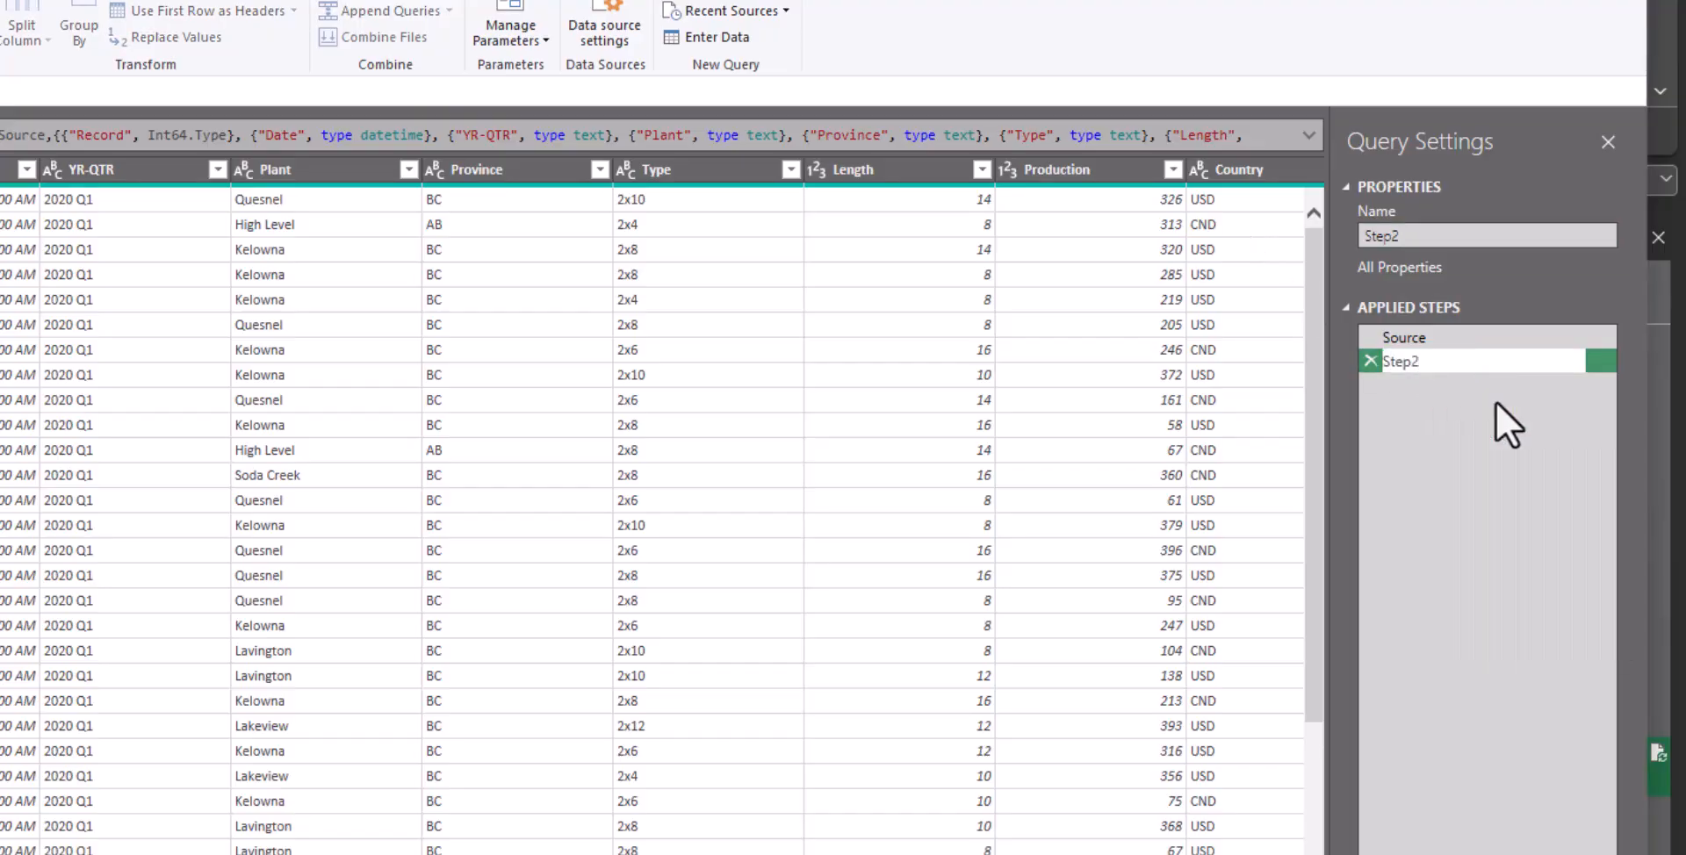
key("Return")
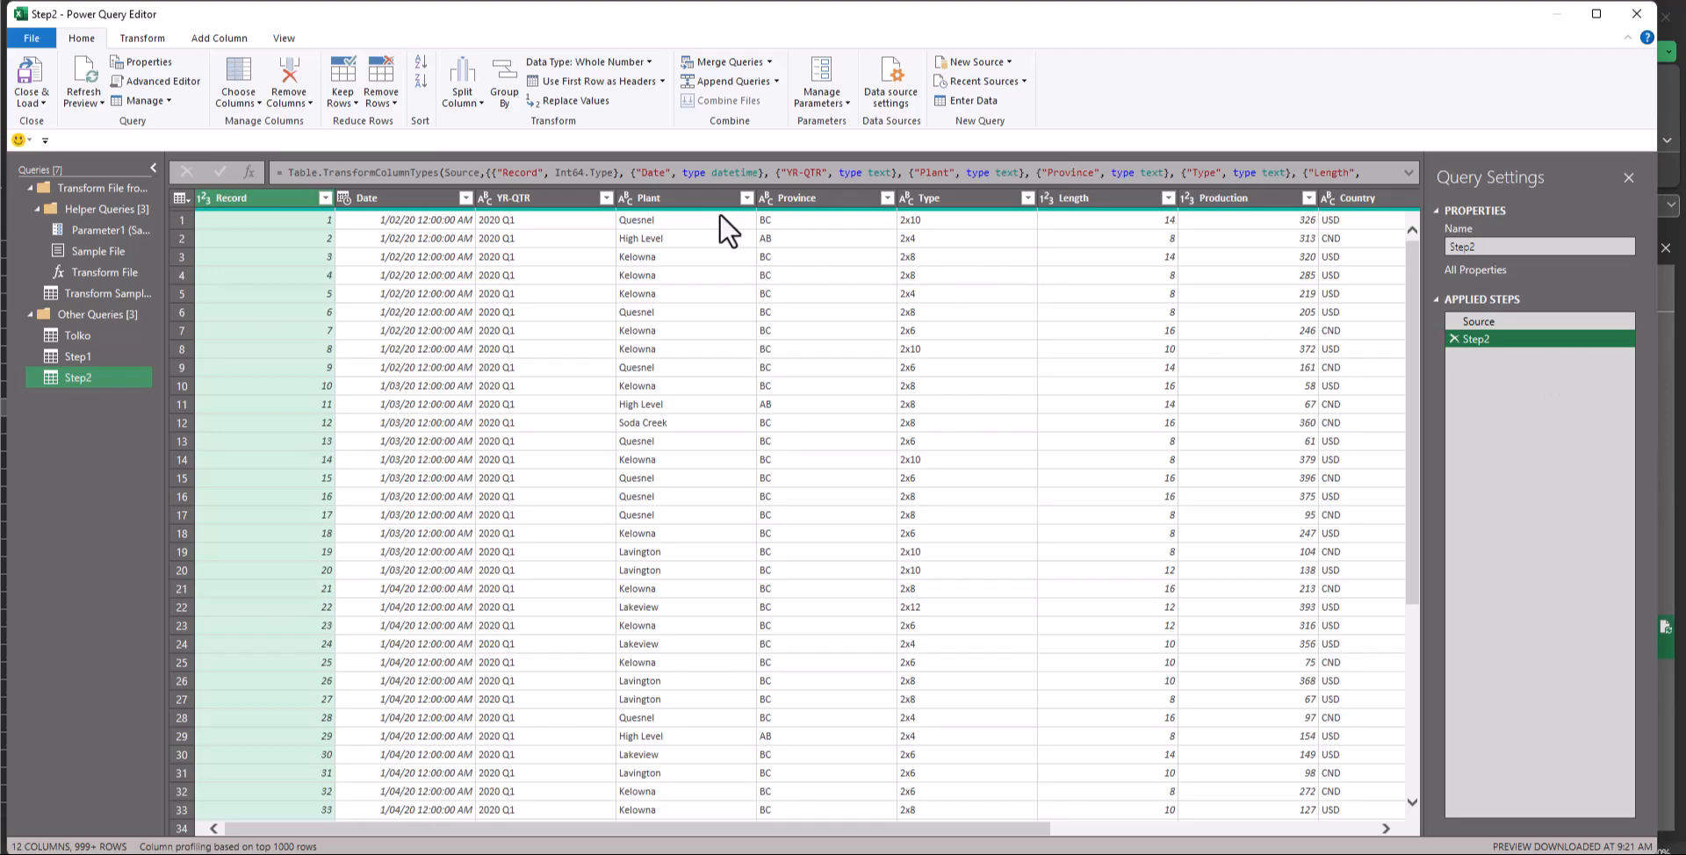
Step: Copy the Source and Step2 lines from the Step2 query's code, and close the query editor, discarding the changes
left_click(173, 81)
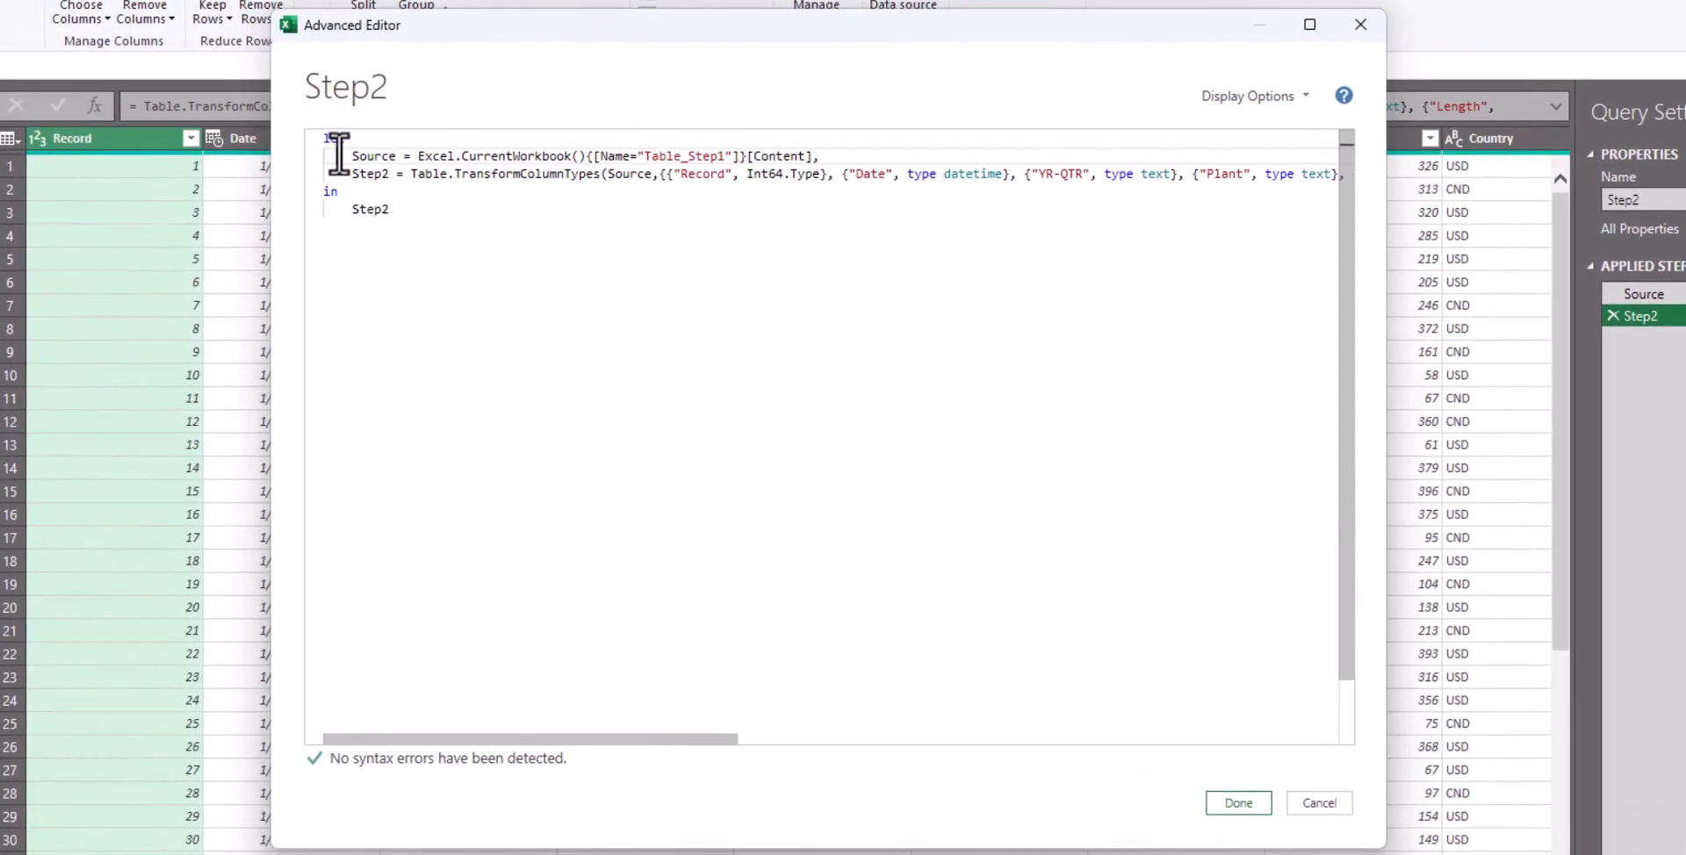
left_click_drag(442, 211, 454, 212)
left_click_drag(354, 157, 1347, 180)
key("ctrl+c")
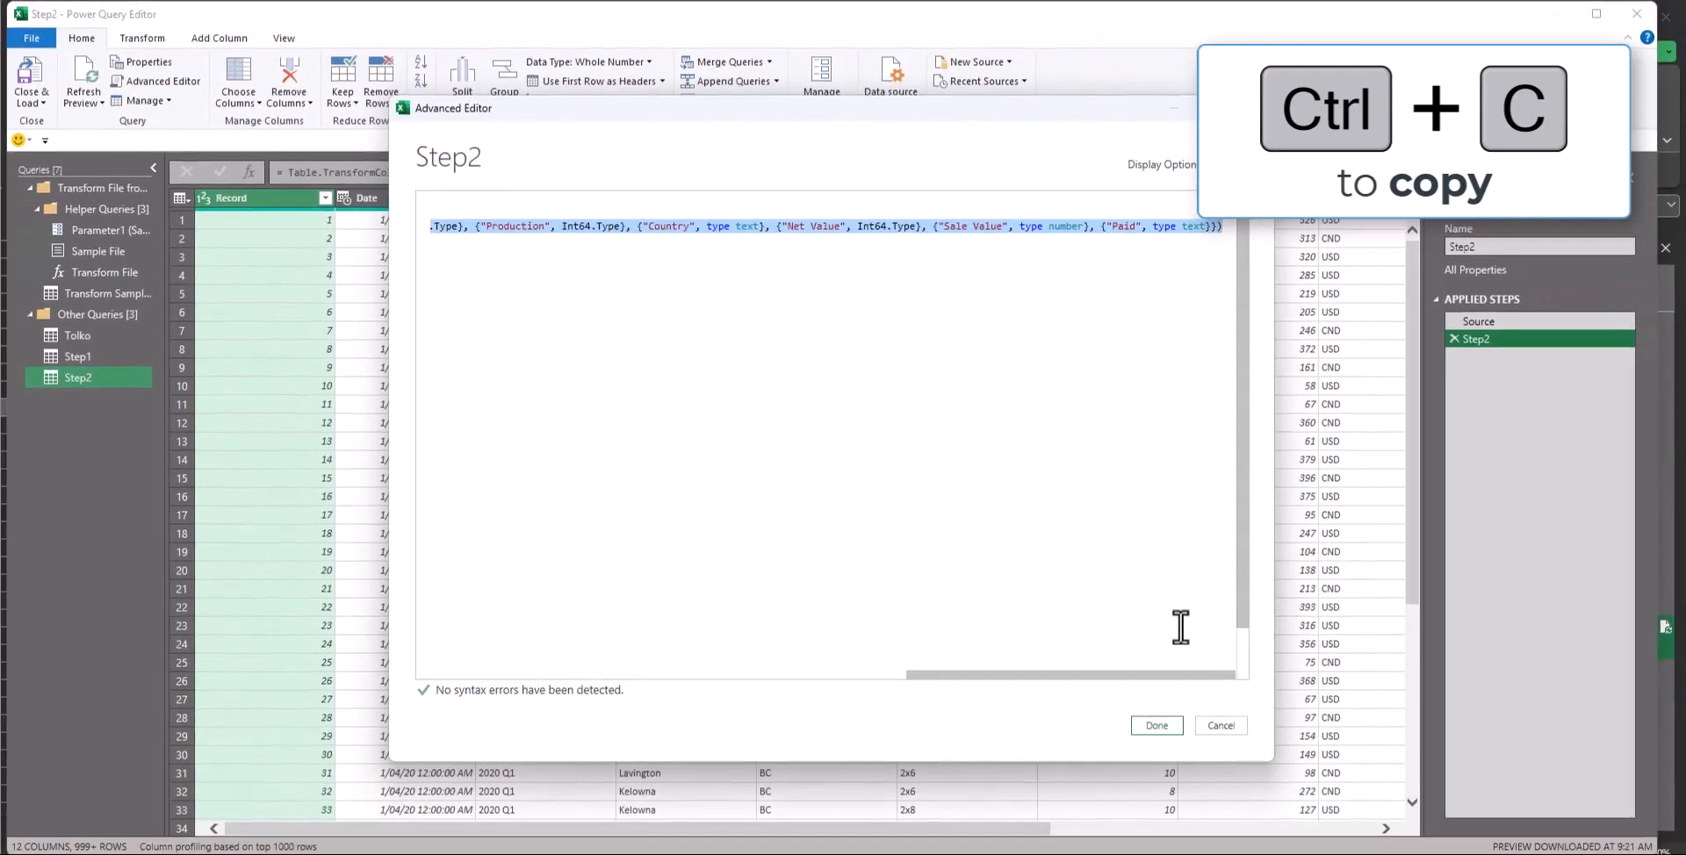
left_click(1153, 726)
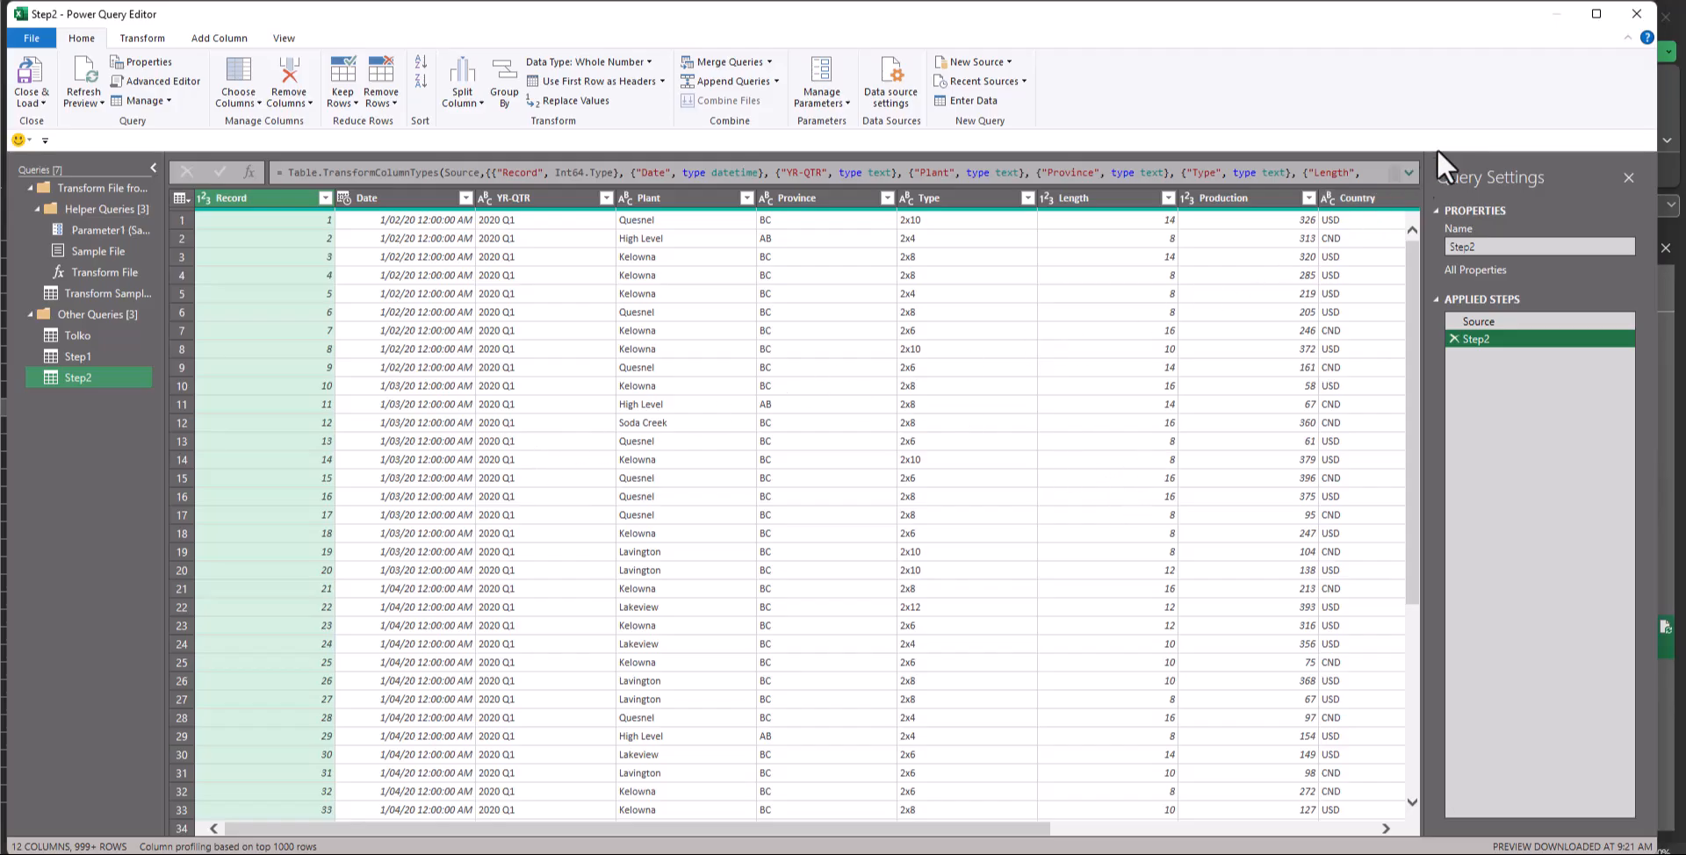
left_click(1638, 27)
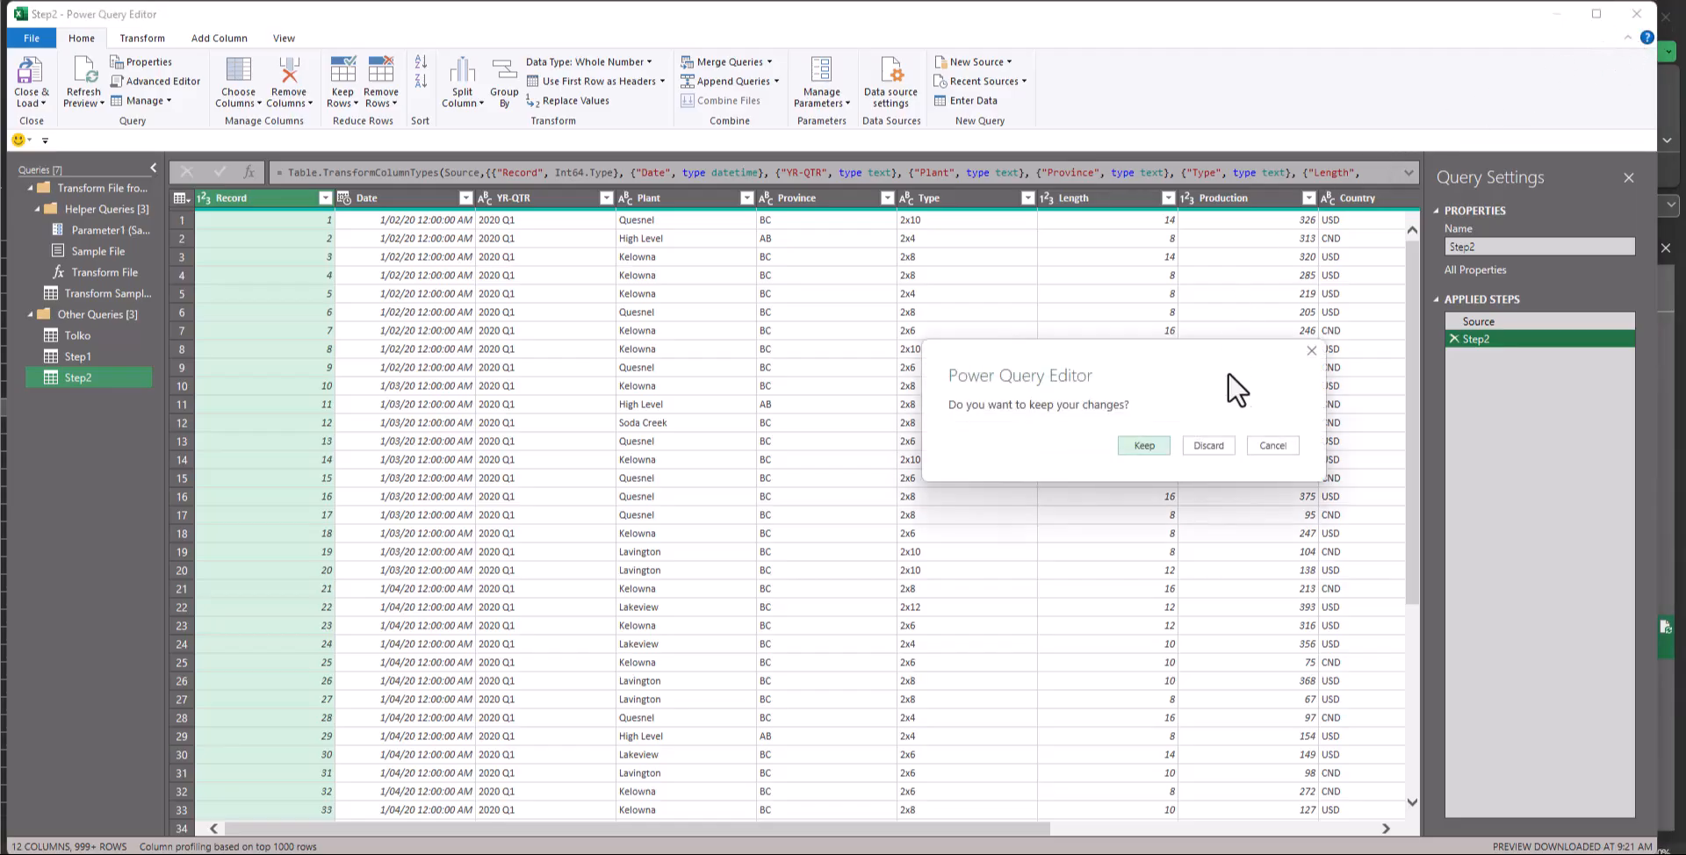
left_click(1210, 445)
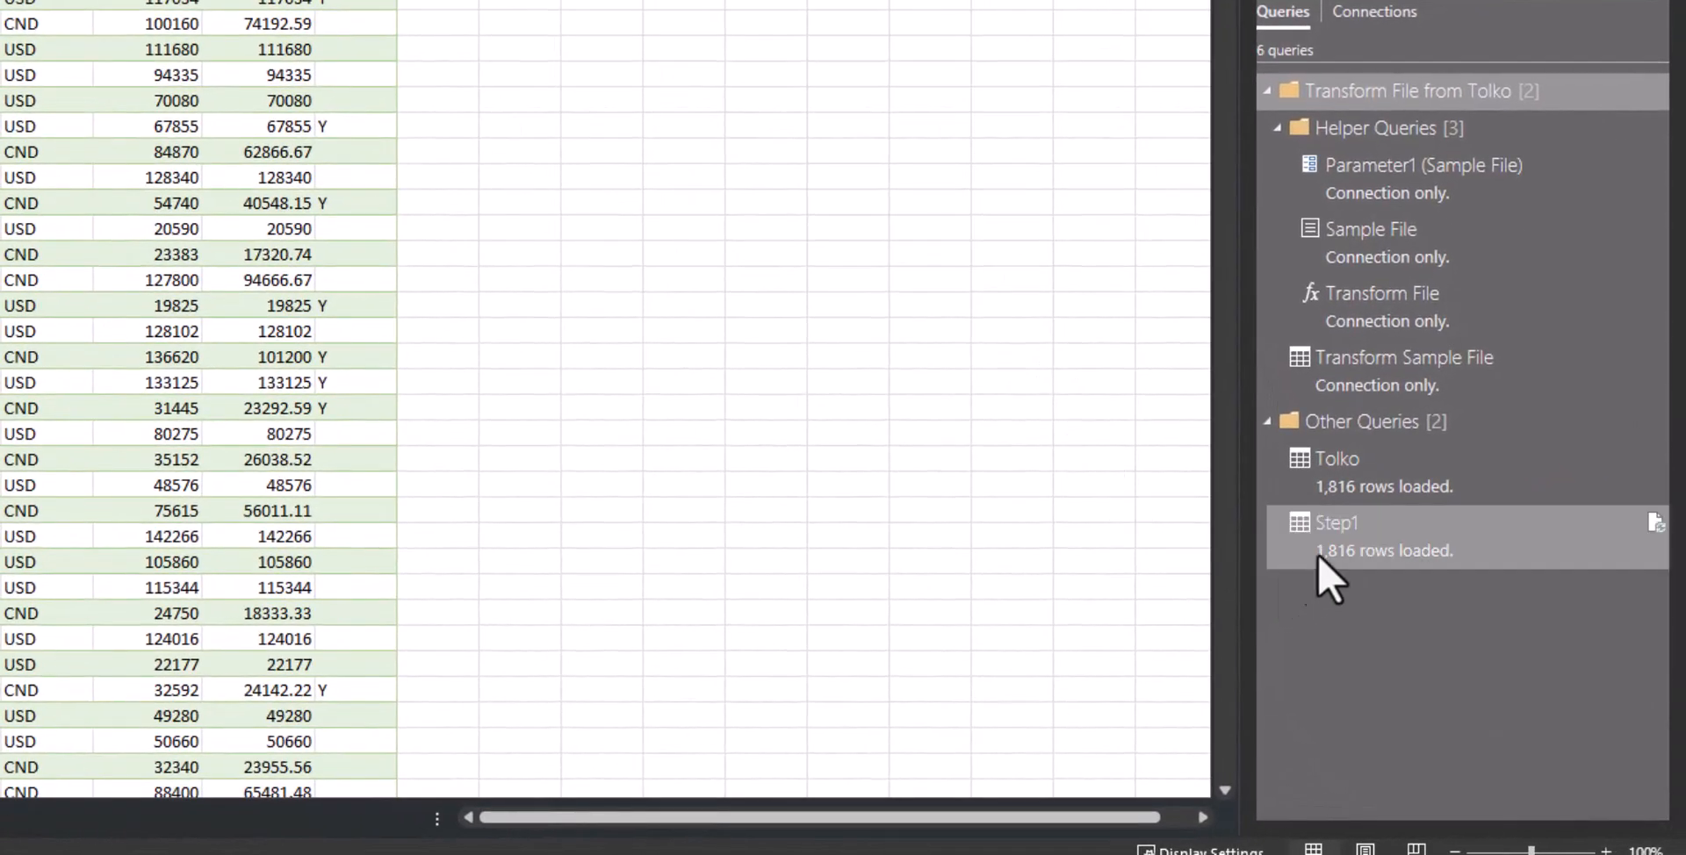
Step: Open the Step1 query's code, end the Step1 line with a comma, and paste the copied Source and Step2 lines below it
right_click(1351, 530)
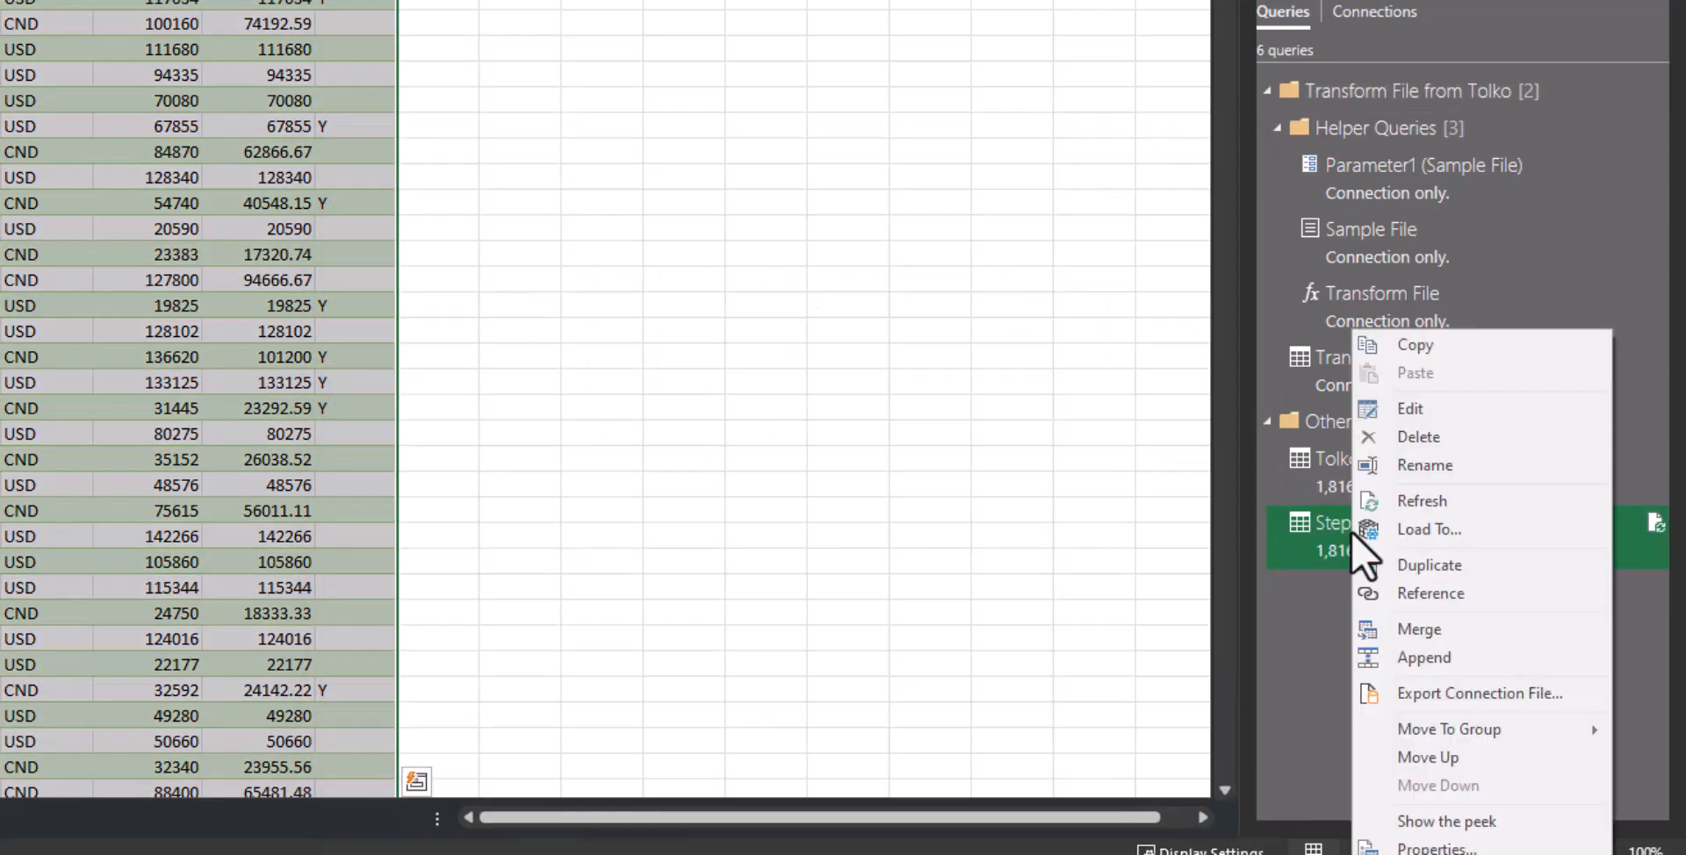
left_click(1411, 408)
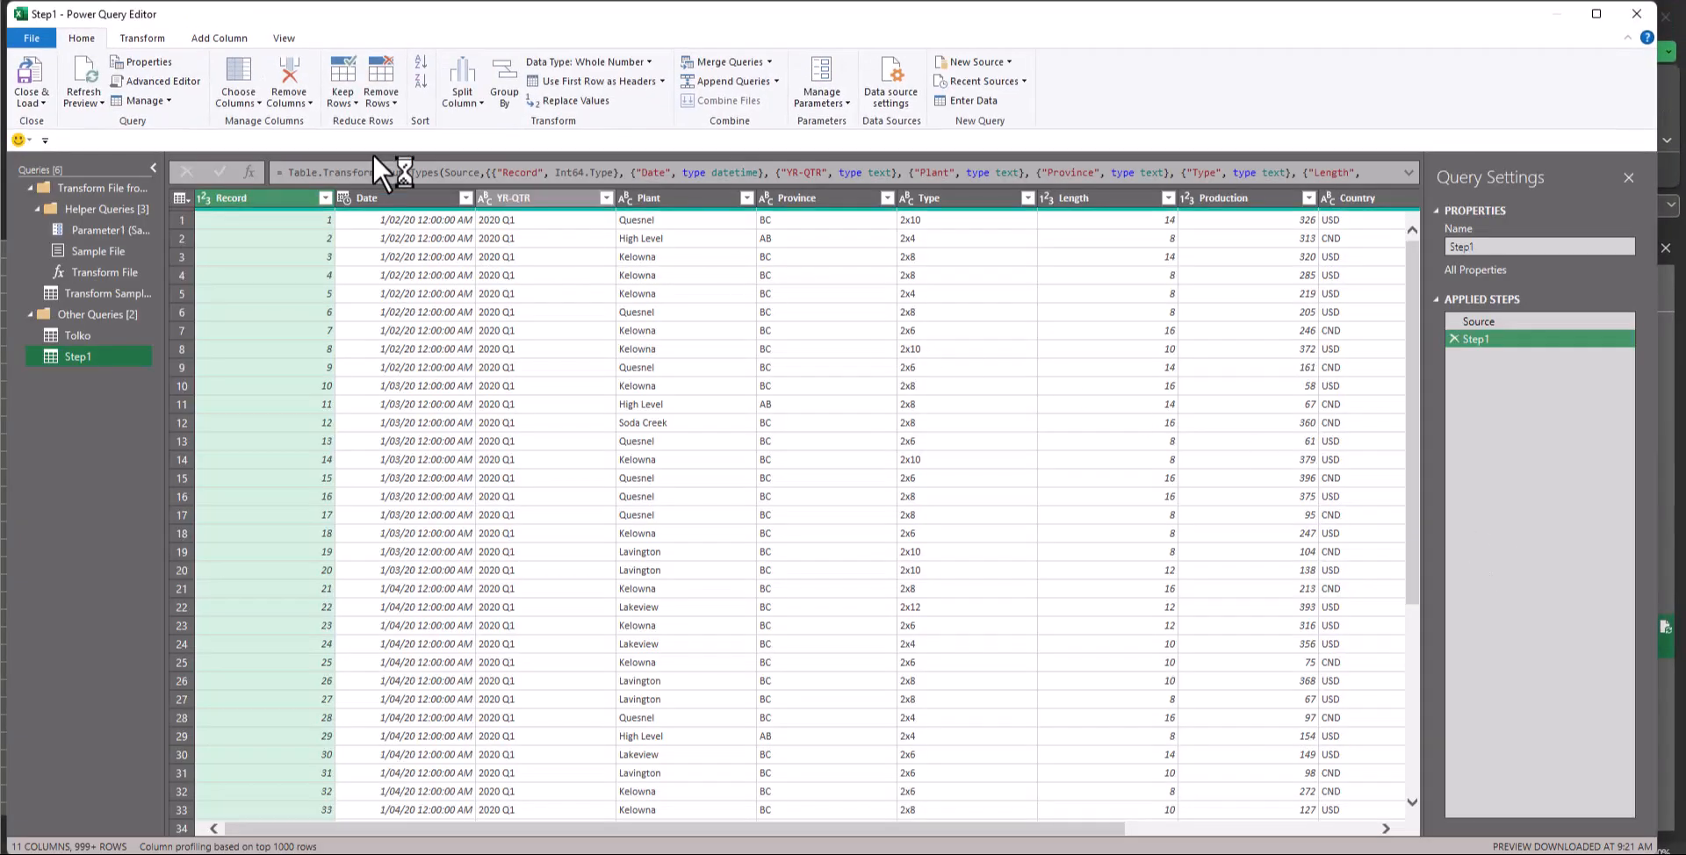
left_click(134, 77)
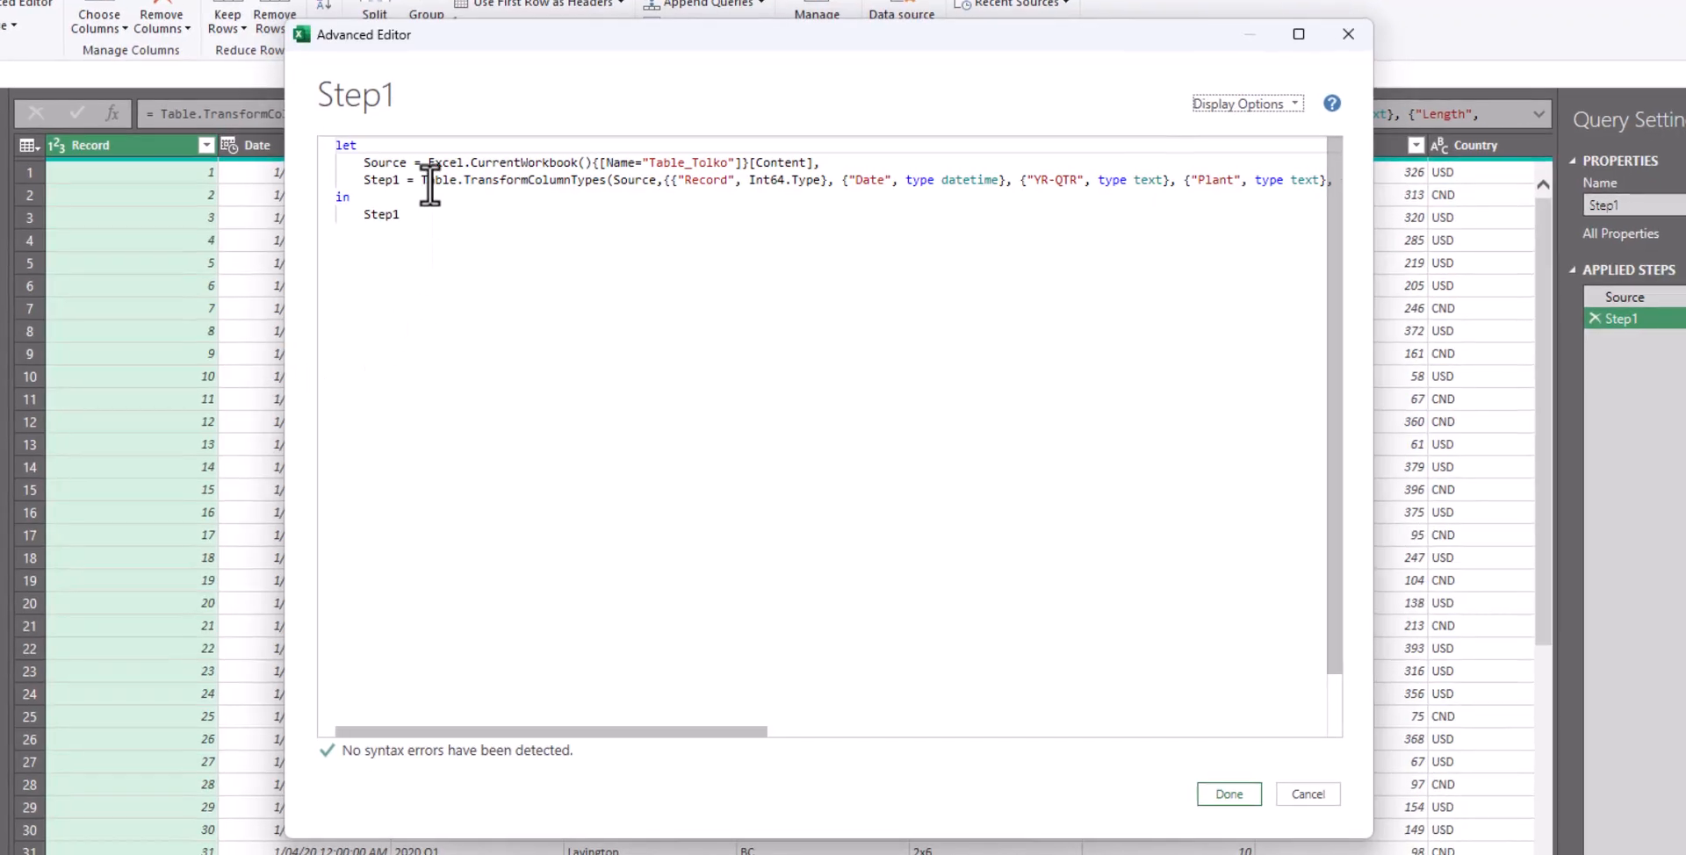
left_click(429, 188)
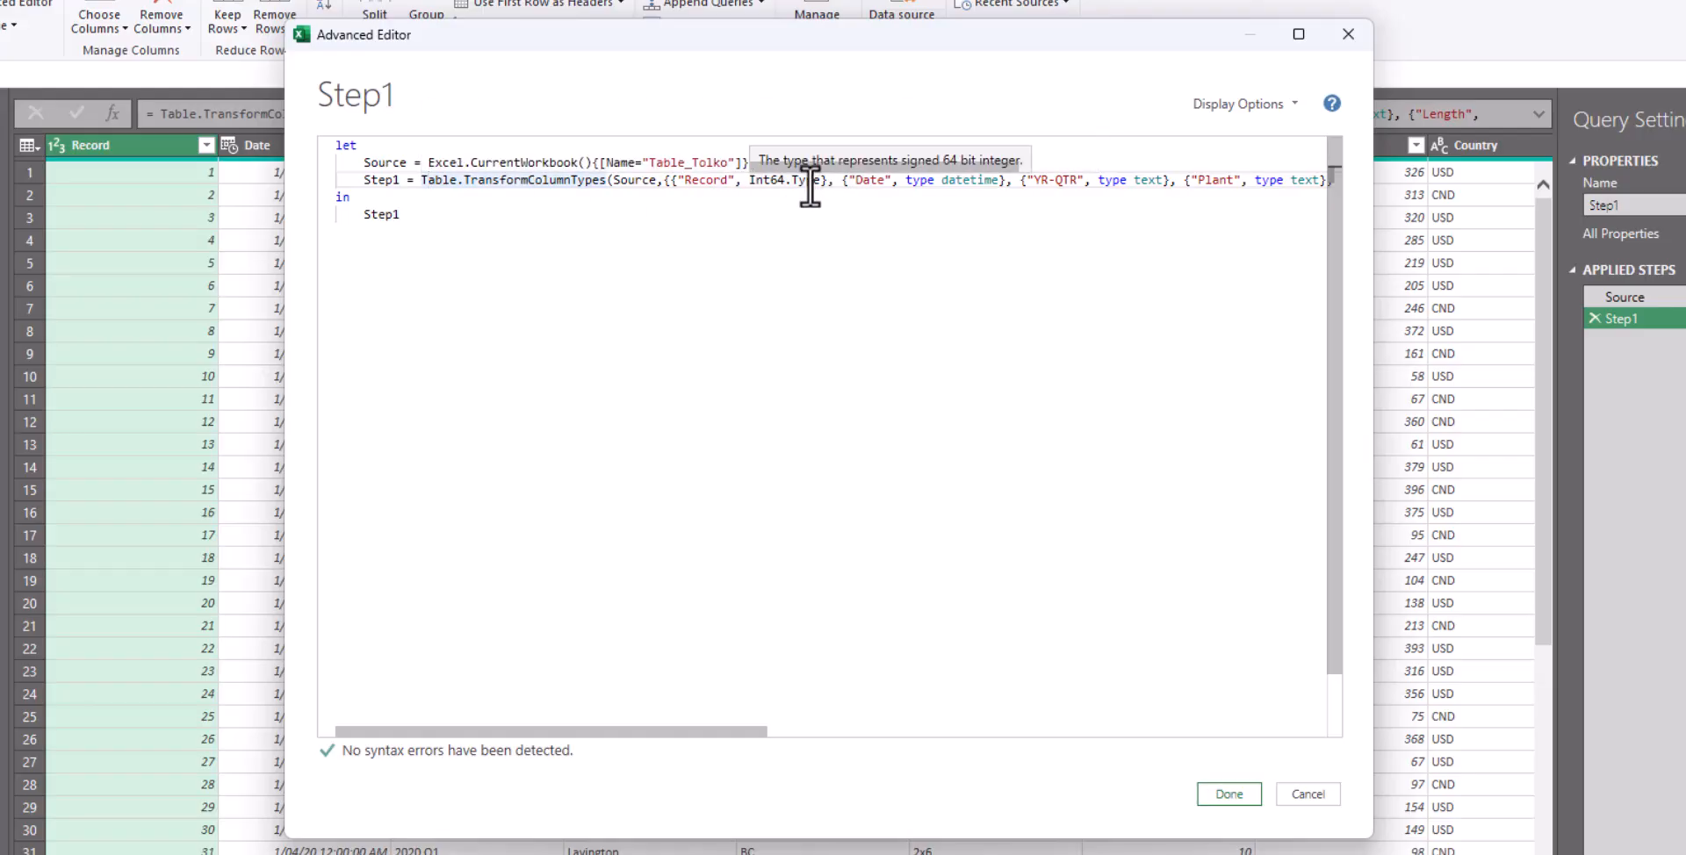
key("End")
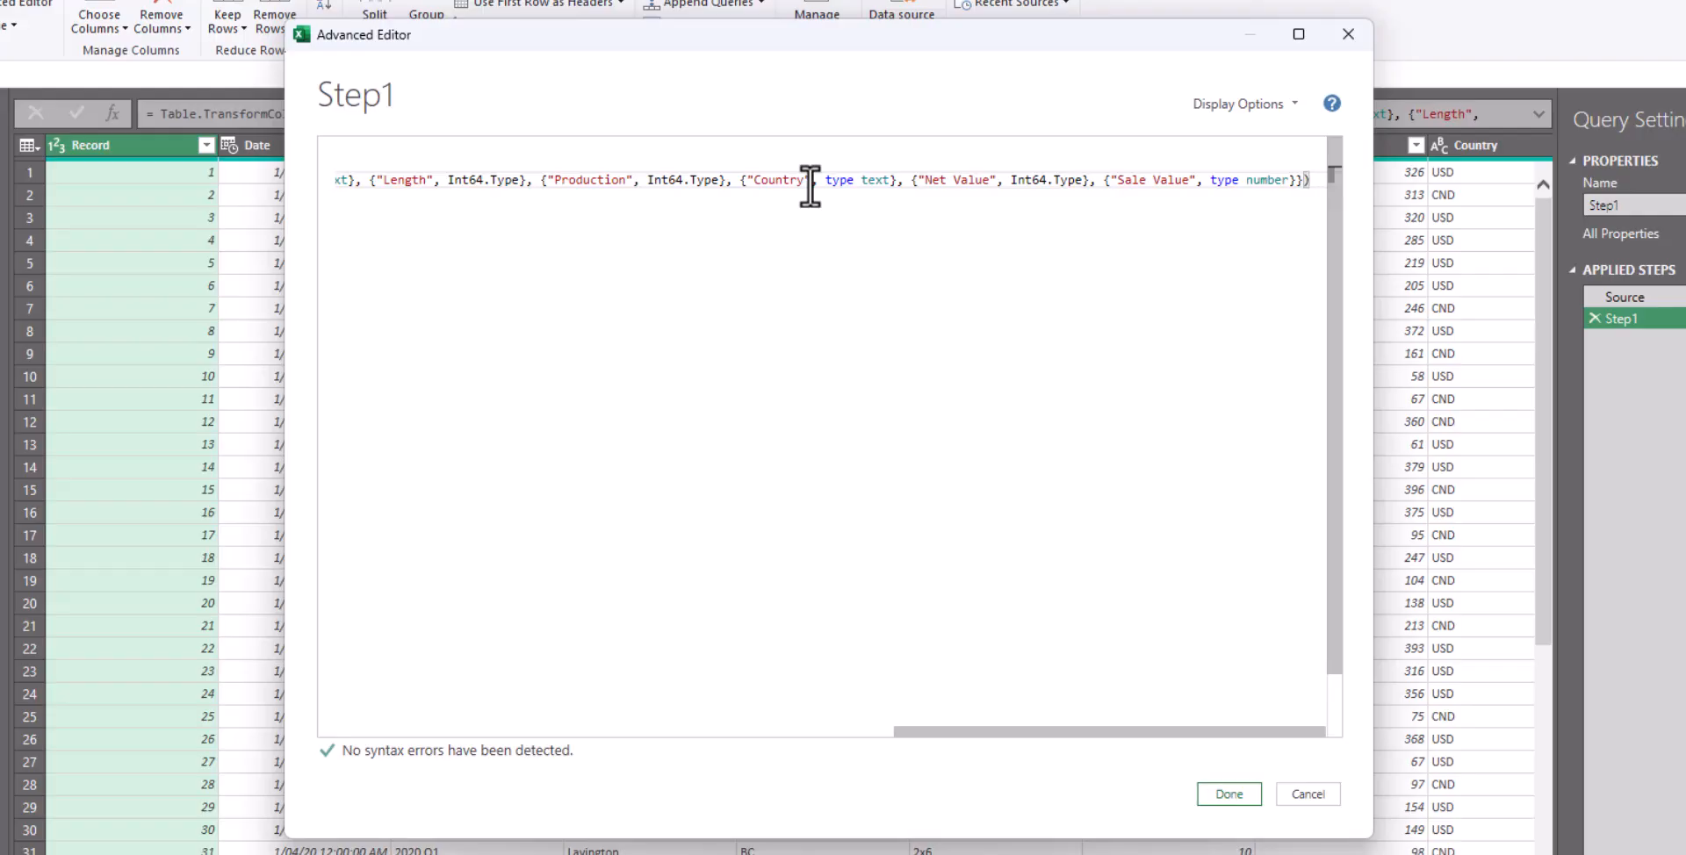
type(",")
key("Return")
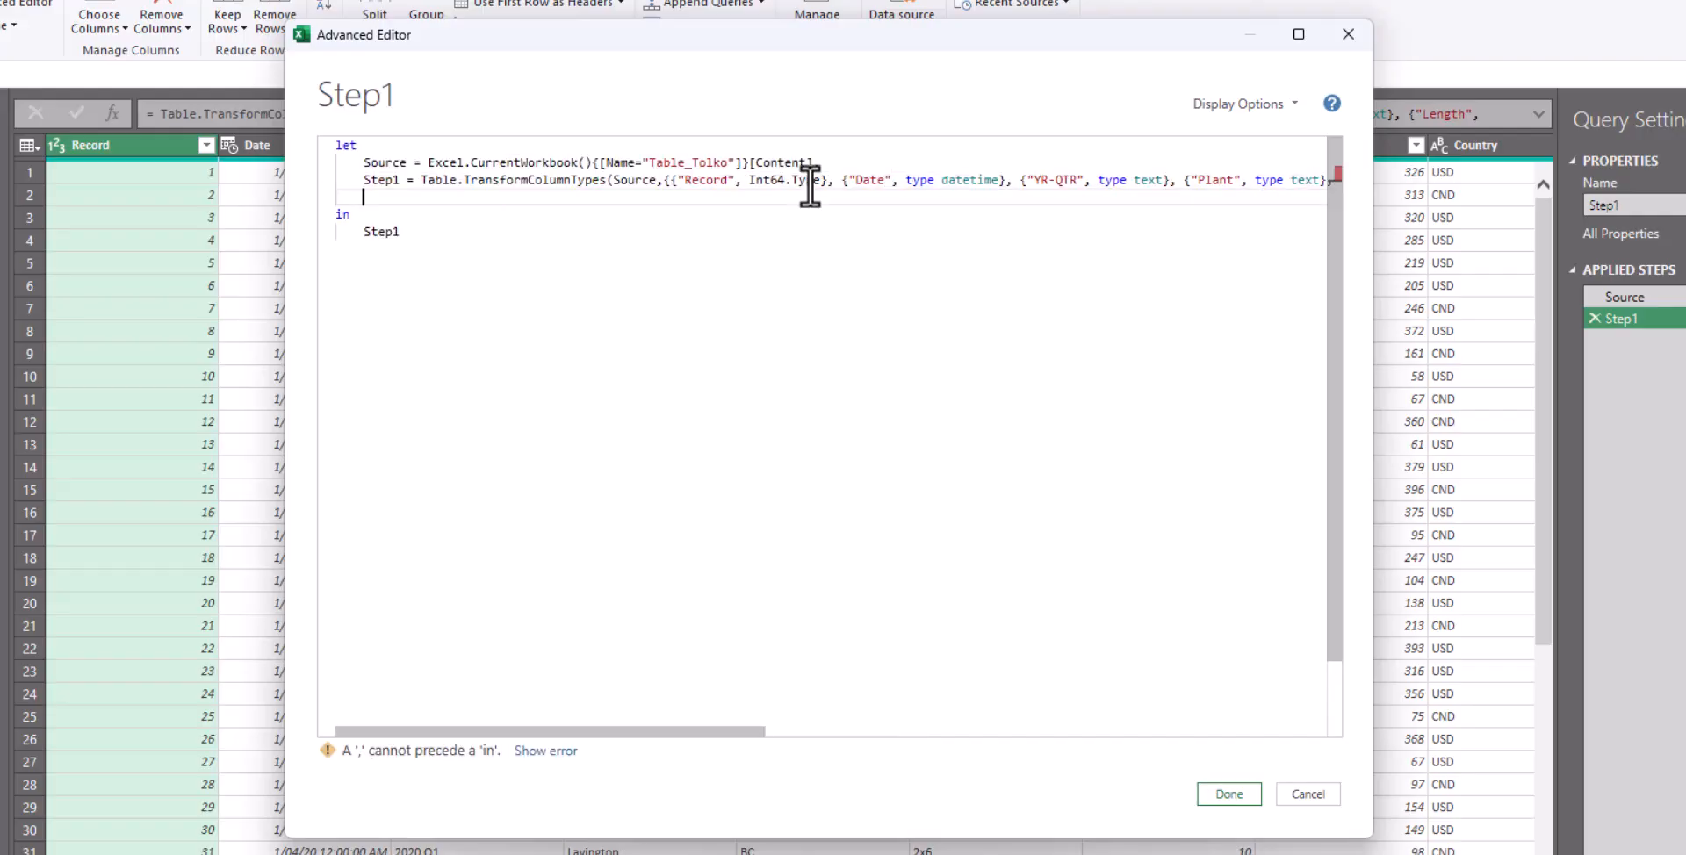
key("ctrl+v")
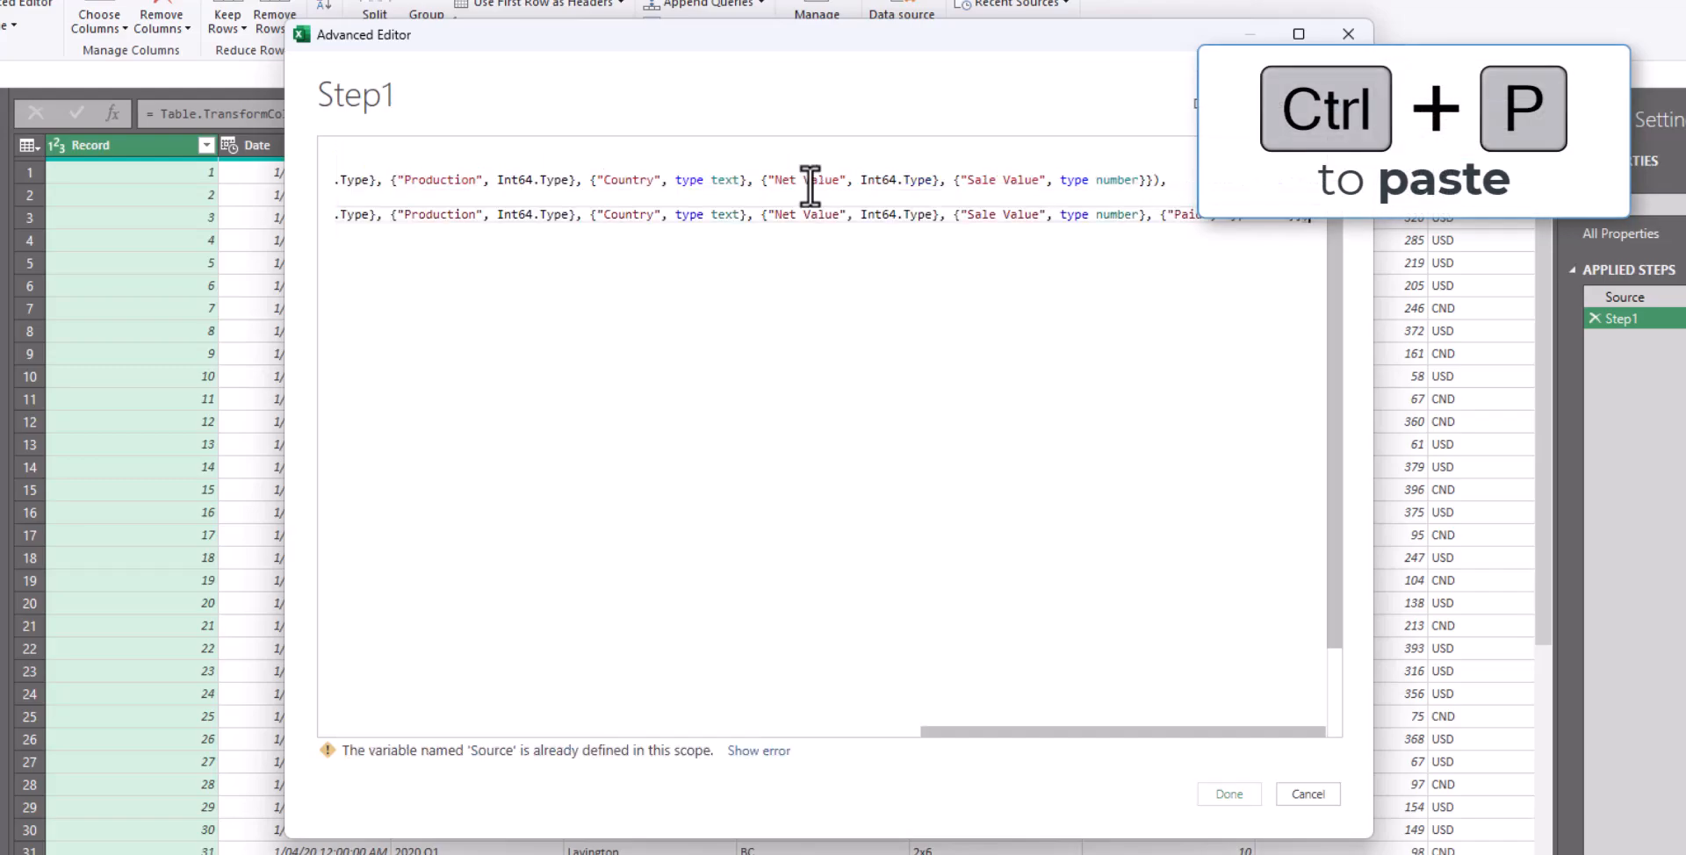
key("Return")
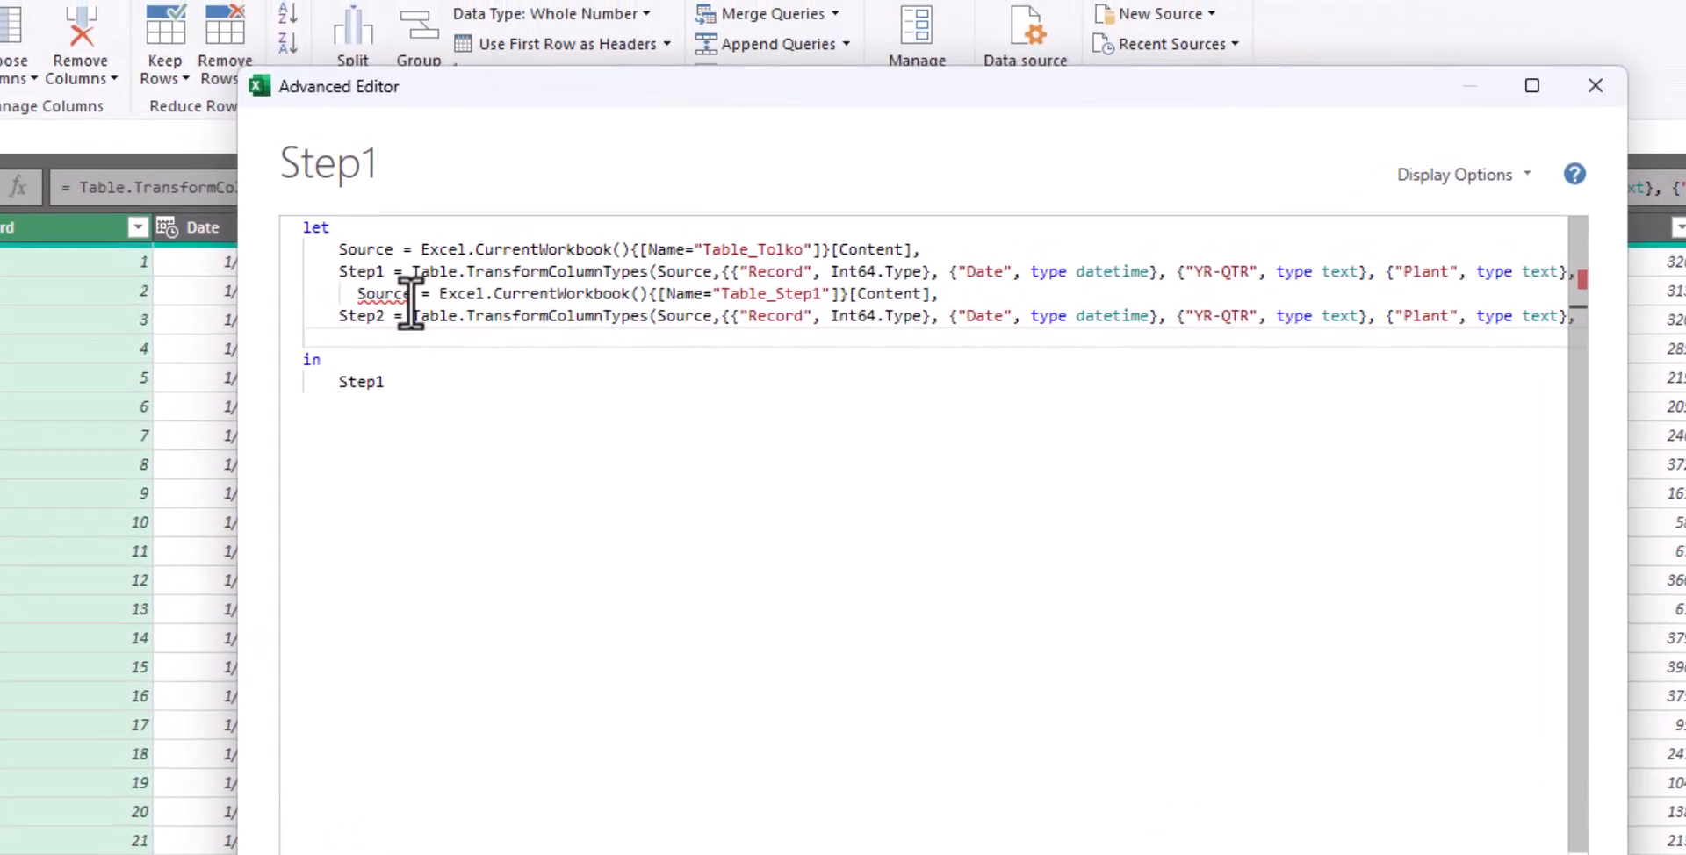
Step: Rename the pasted Source variable as Source2 and make the Step2 line reference Source2
left_click(406, 295)
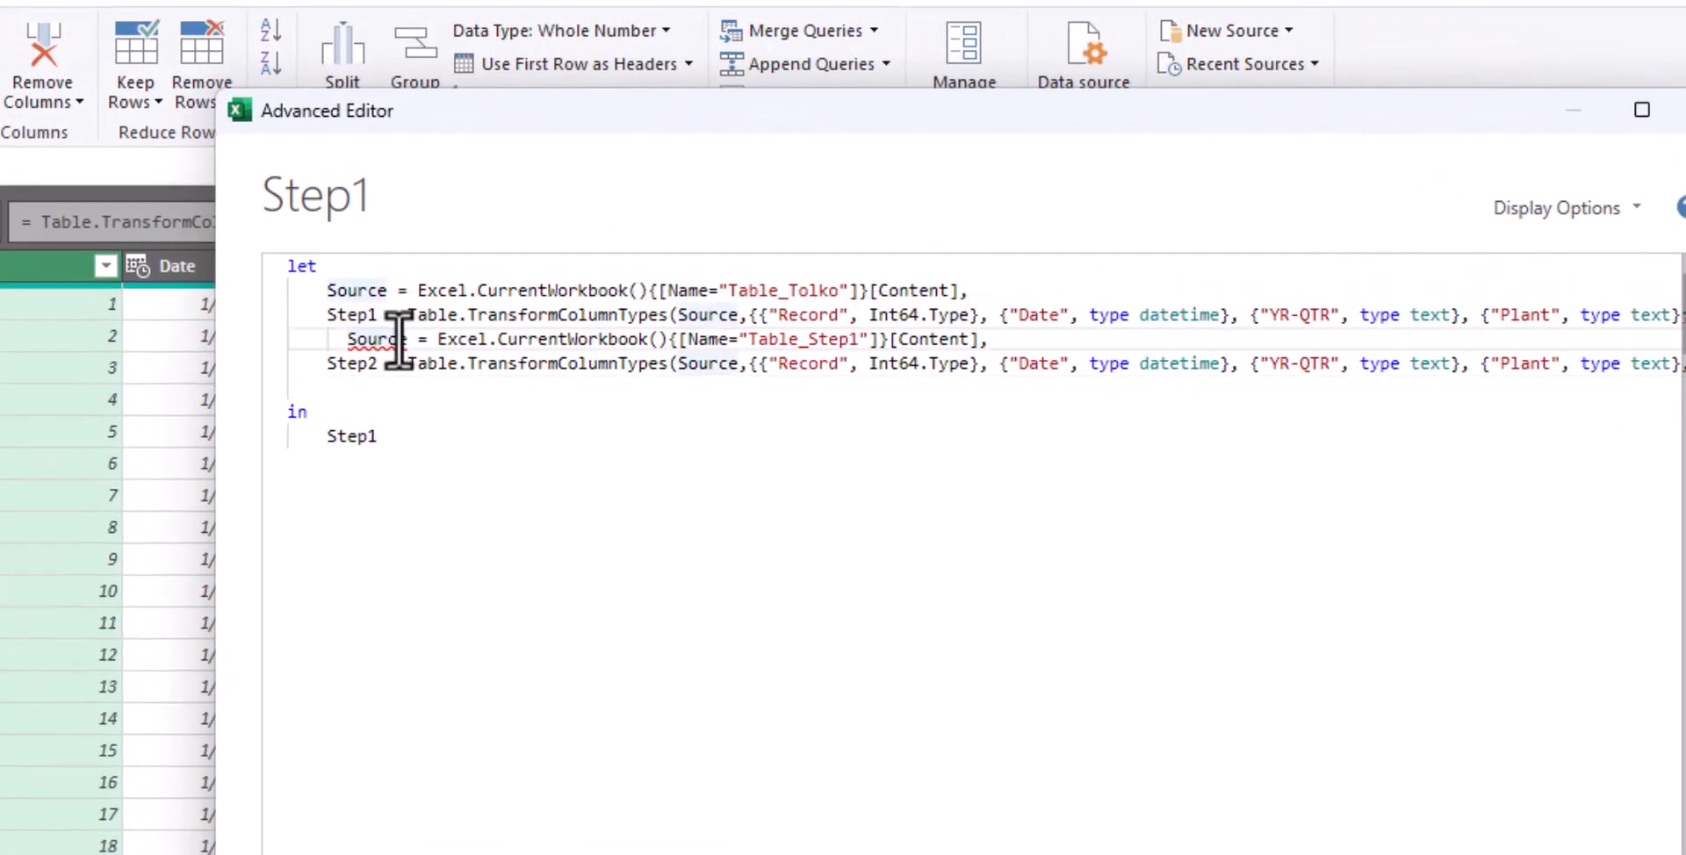
type("2")
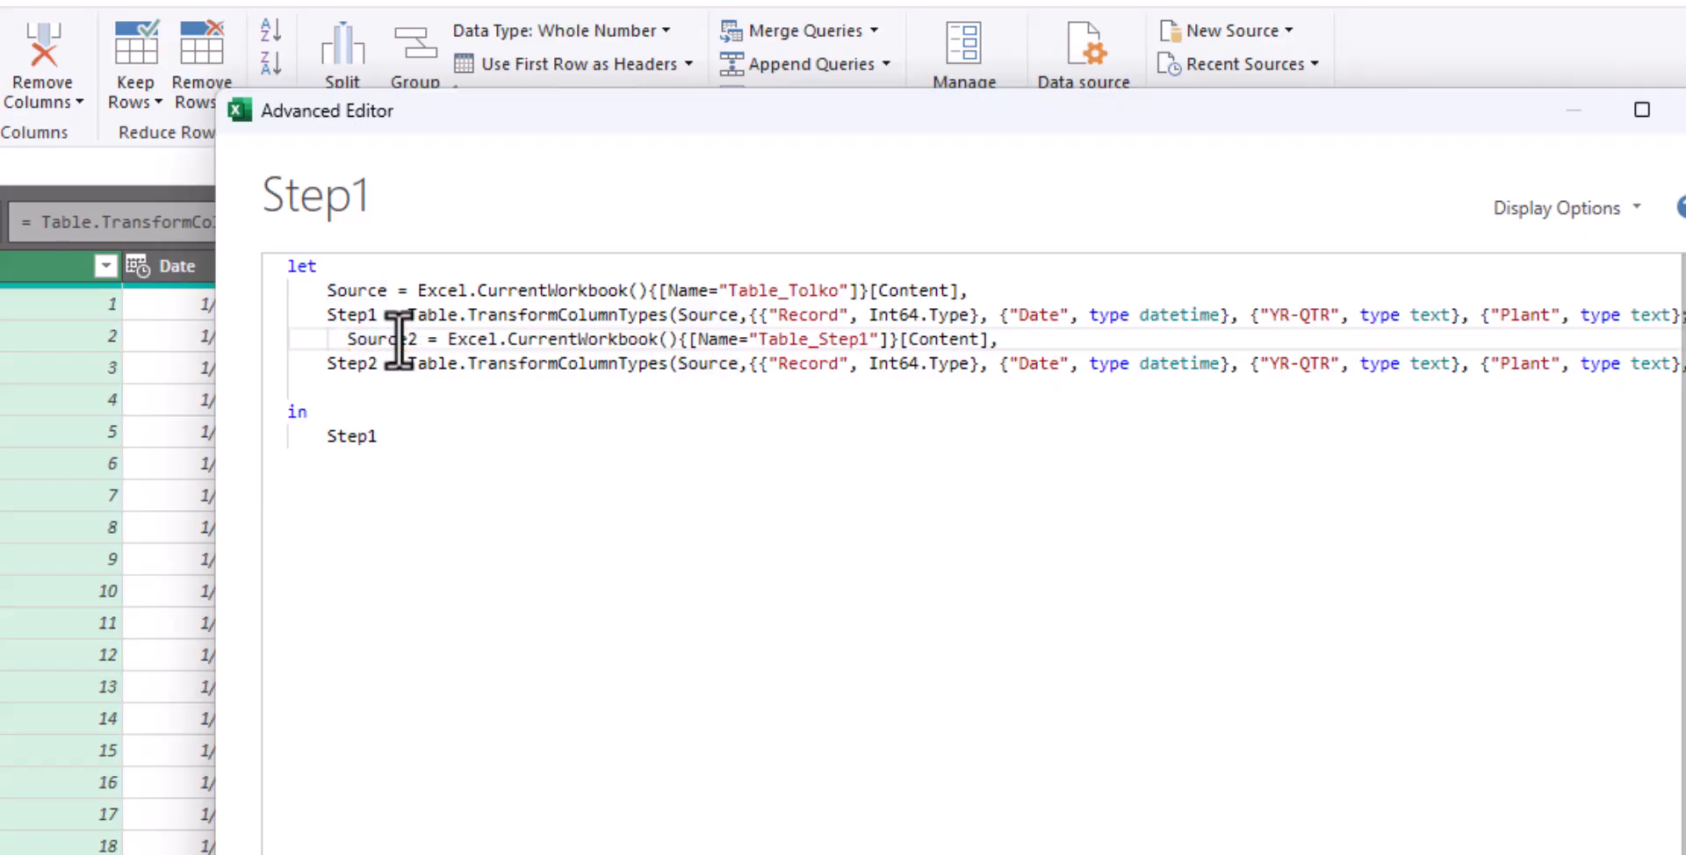
left_click(728, 362)
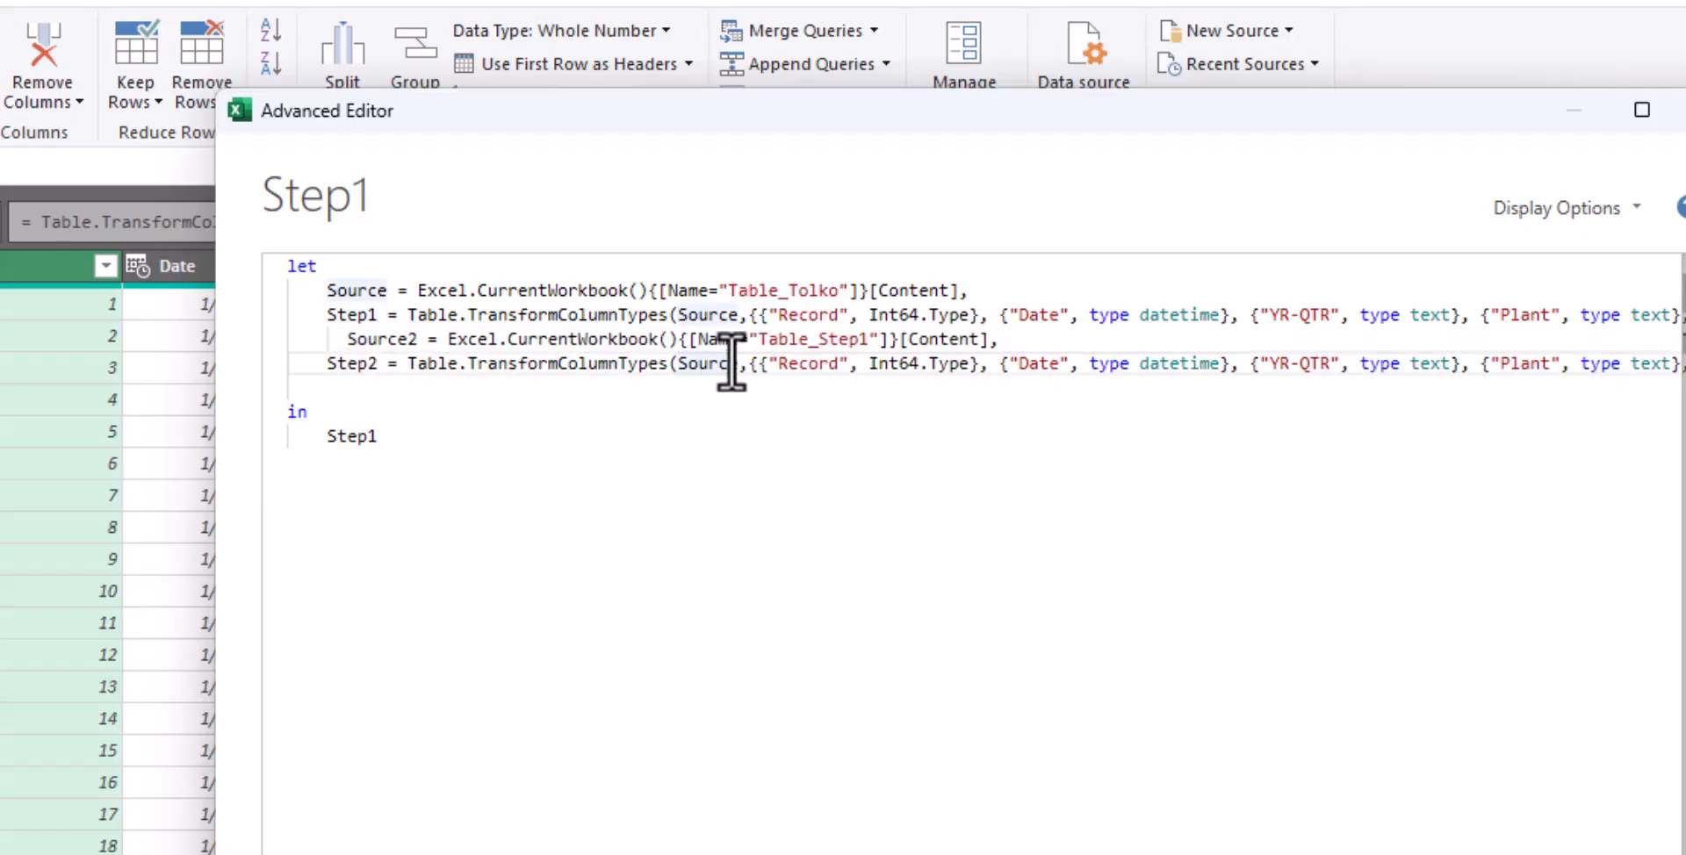
type("2")
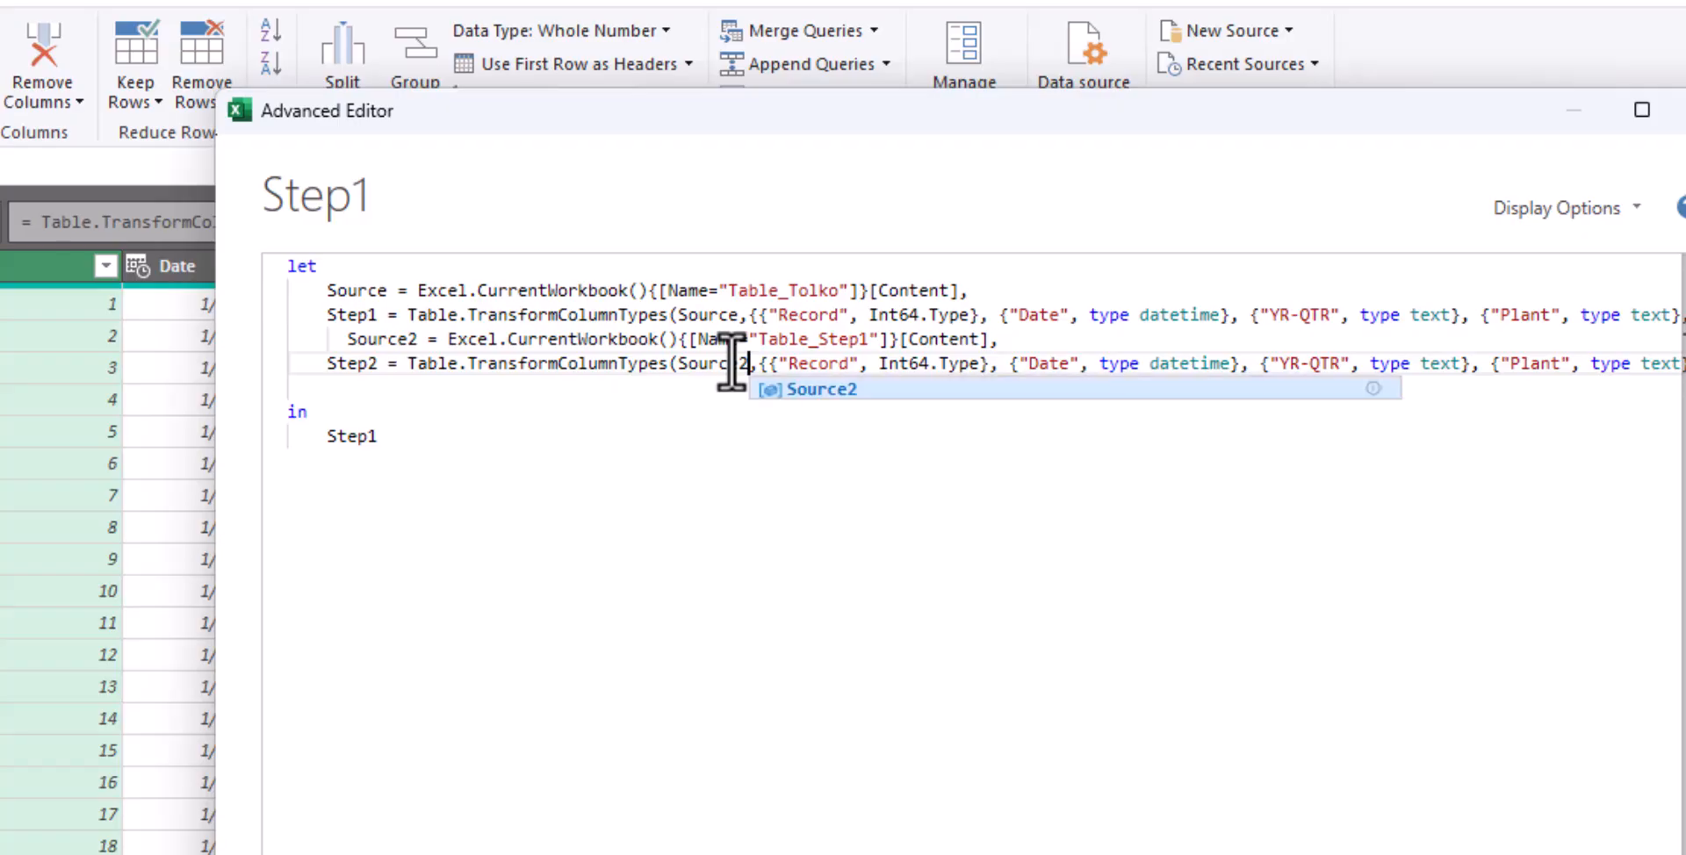
left_click(835, 390)
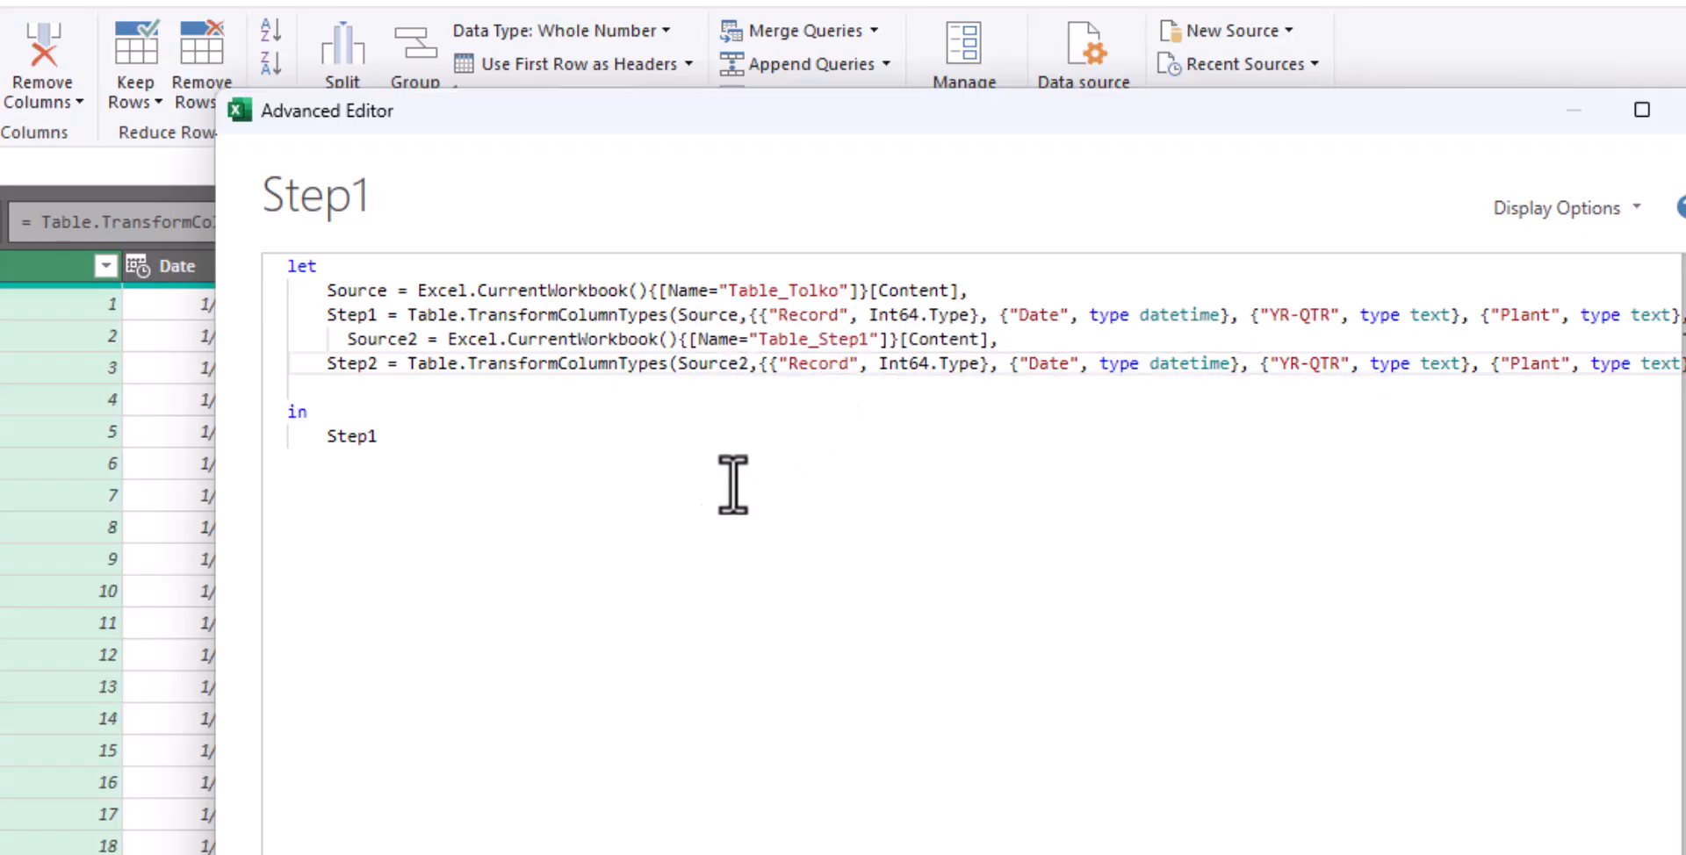
Step: Change the query's output after the in keyword to Step2
left_click(405, 443)
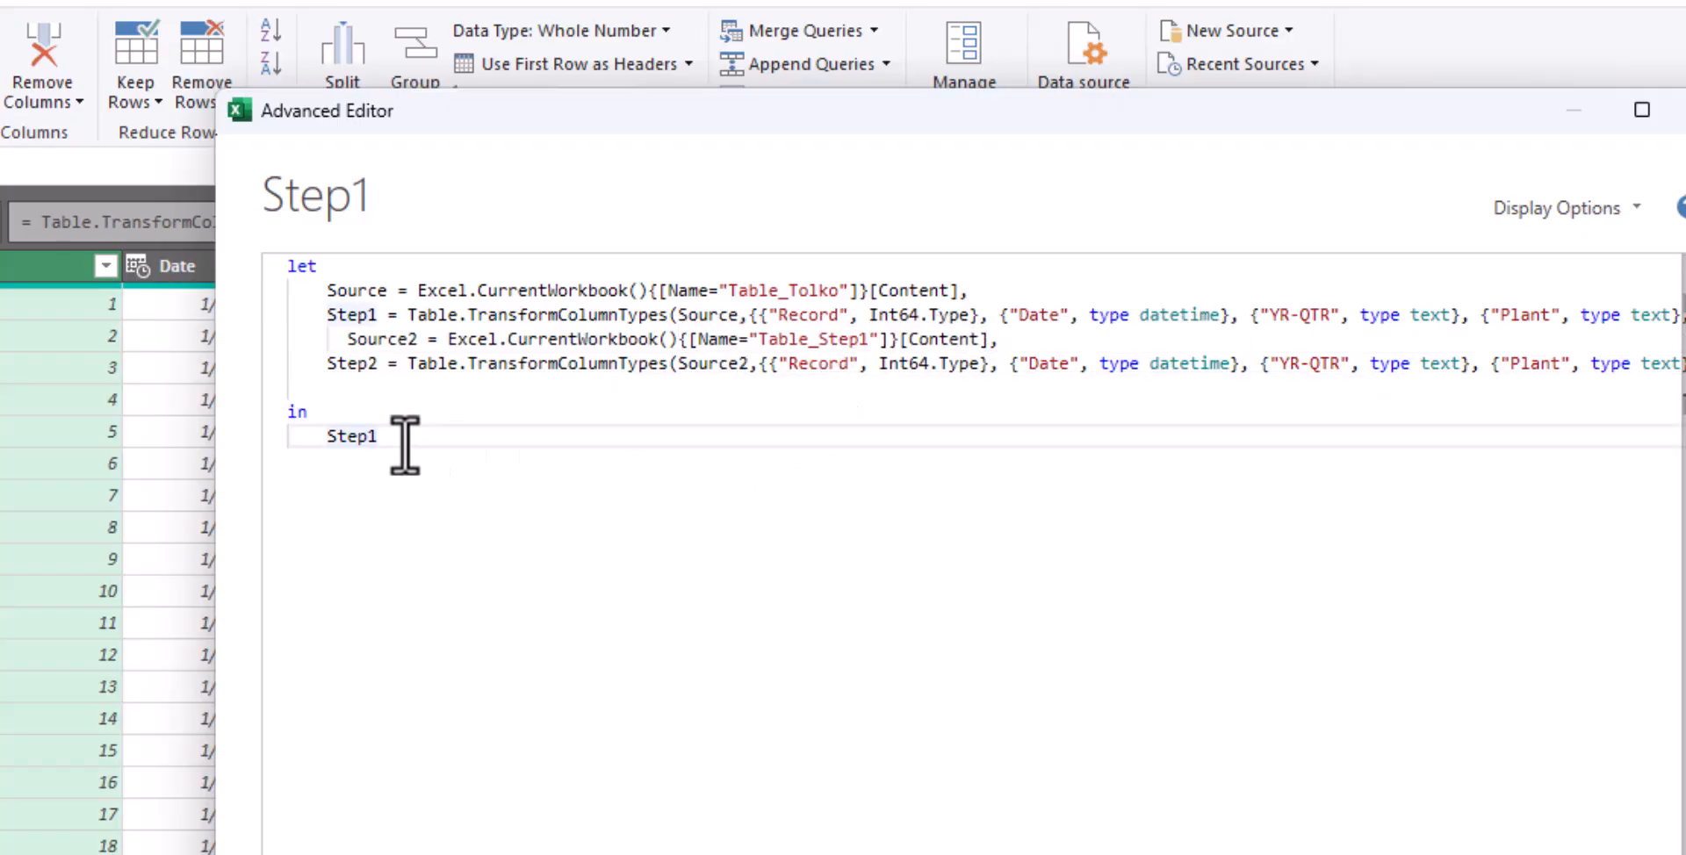
key("BackSpace")
type("2")
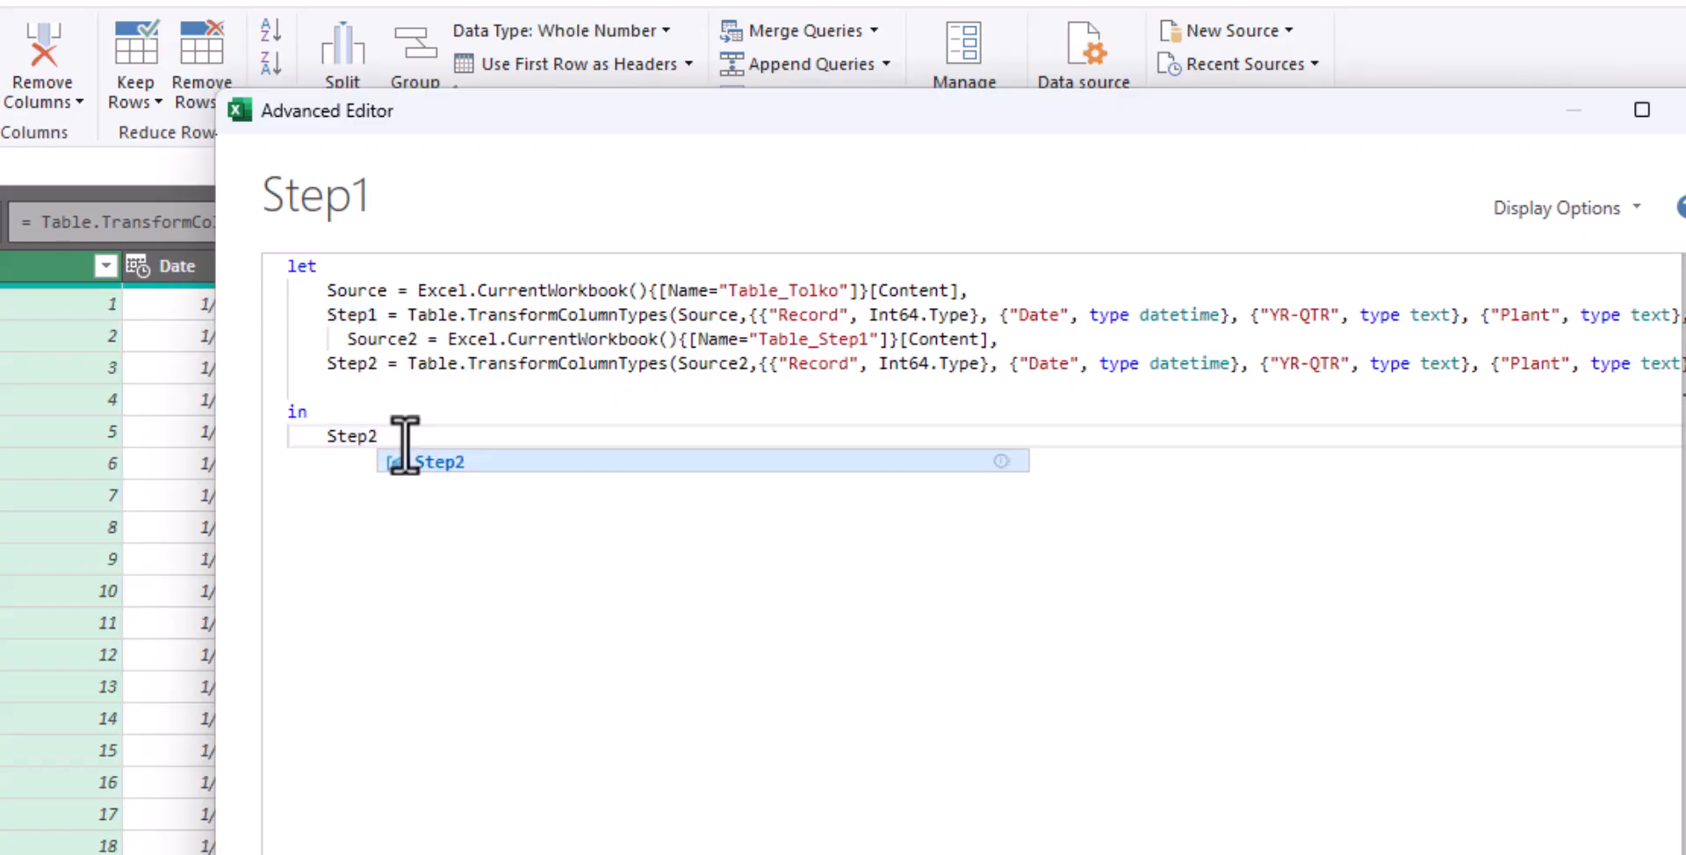
Step: Accept Step2 as the query's output name and apply the edited code to the Step1 query
left_click(432, 462)
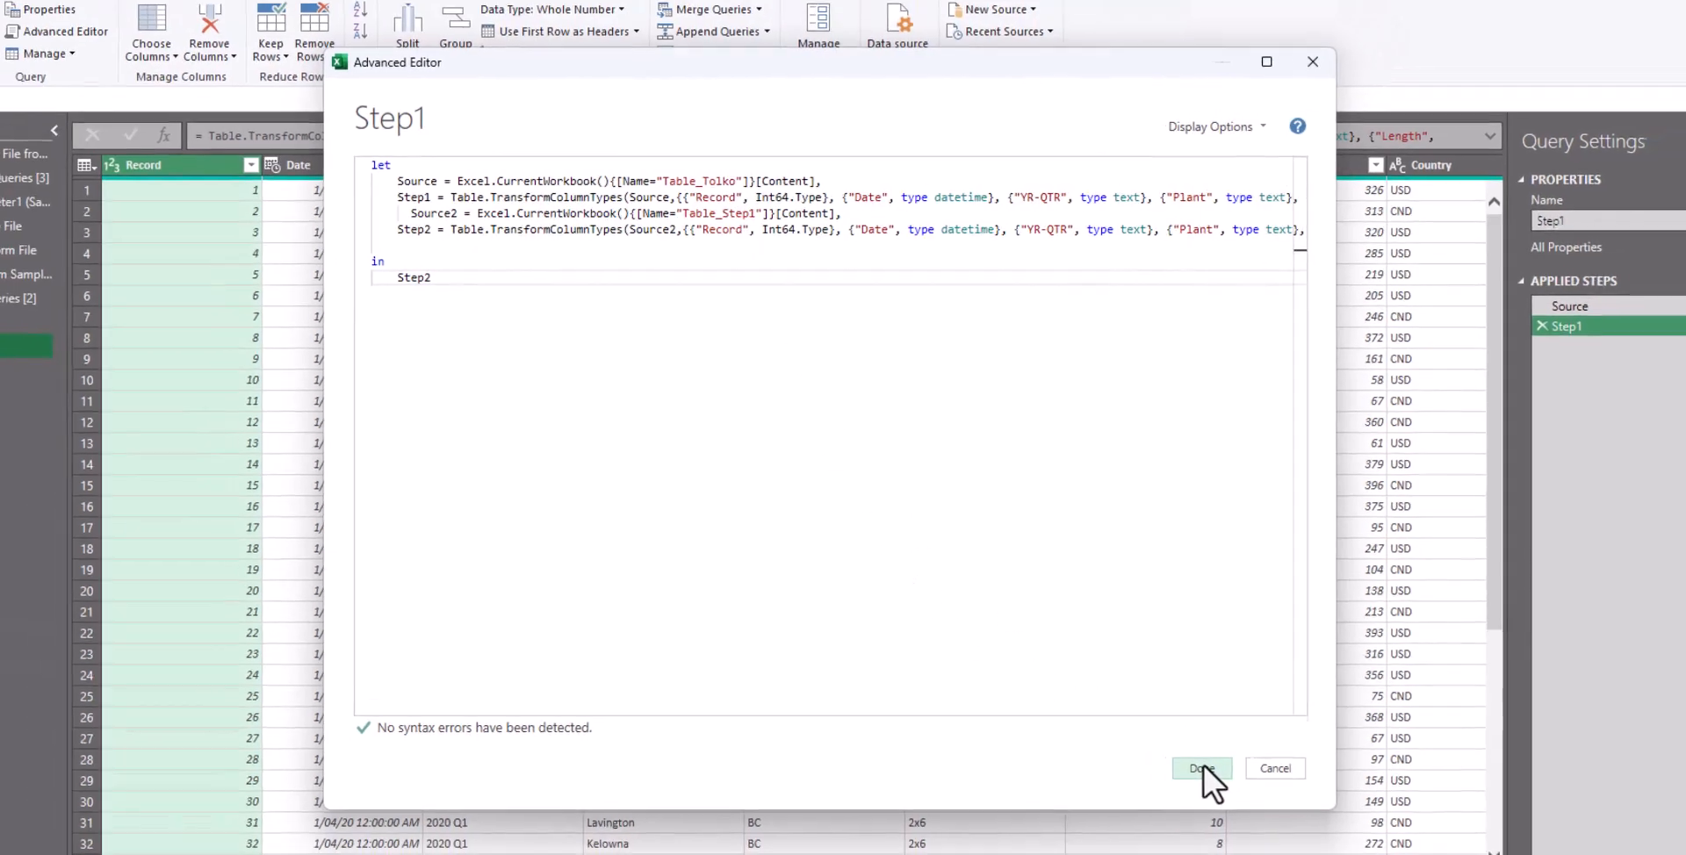
left_click(1227, 791)
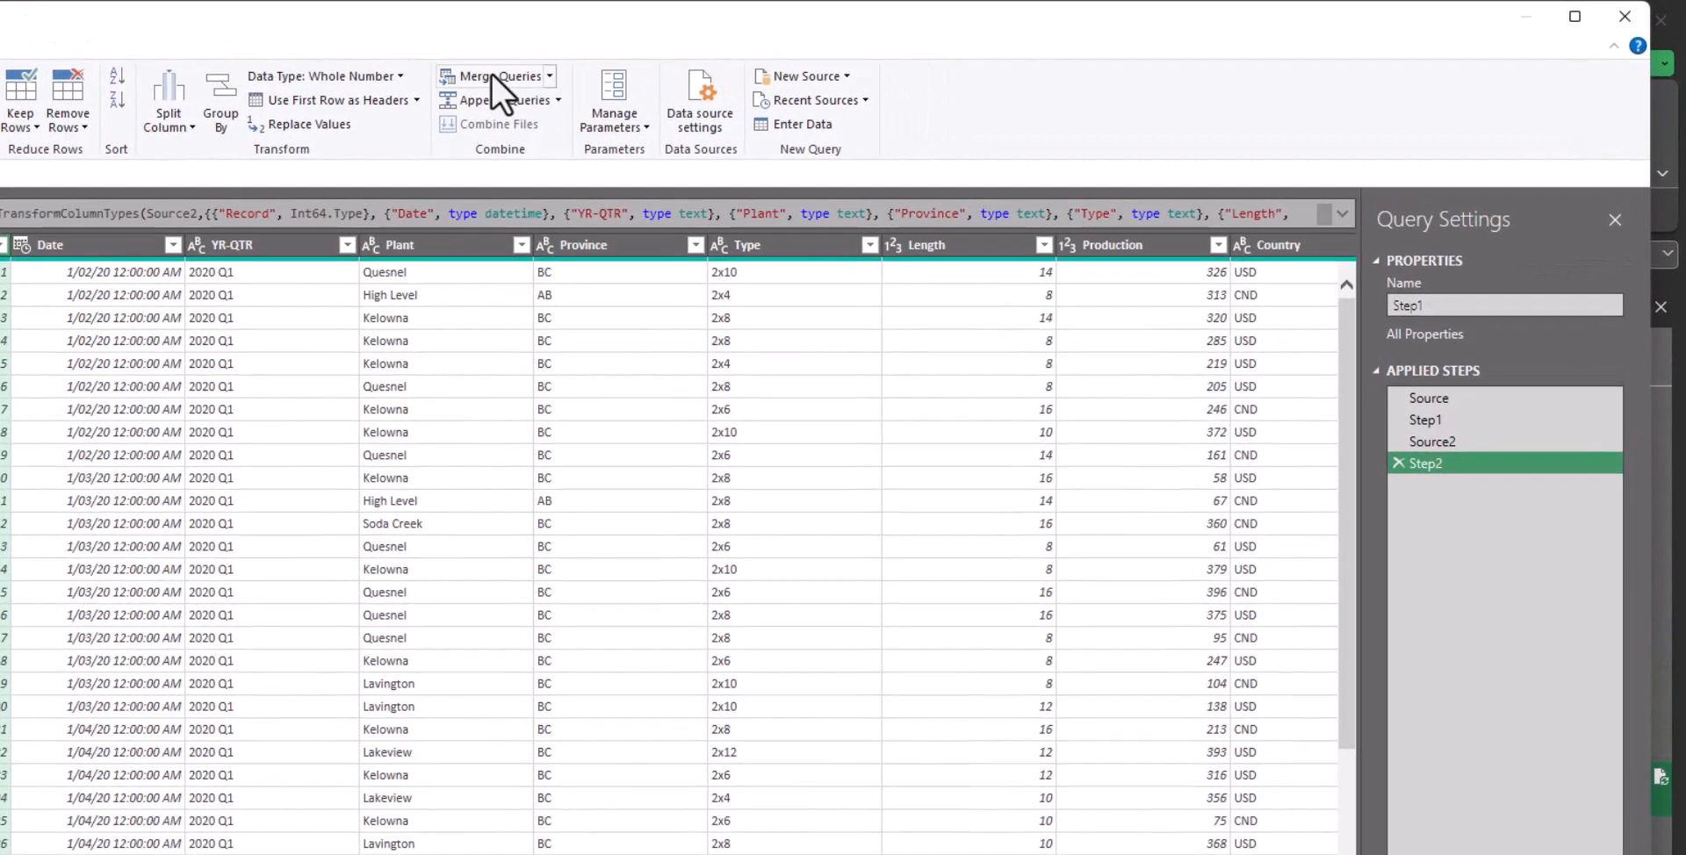
Step: Merge the Step1 query with the Tolko query, matching on Record in both tables with a Right Outer join
left_click(491, 76)
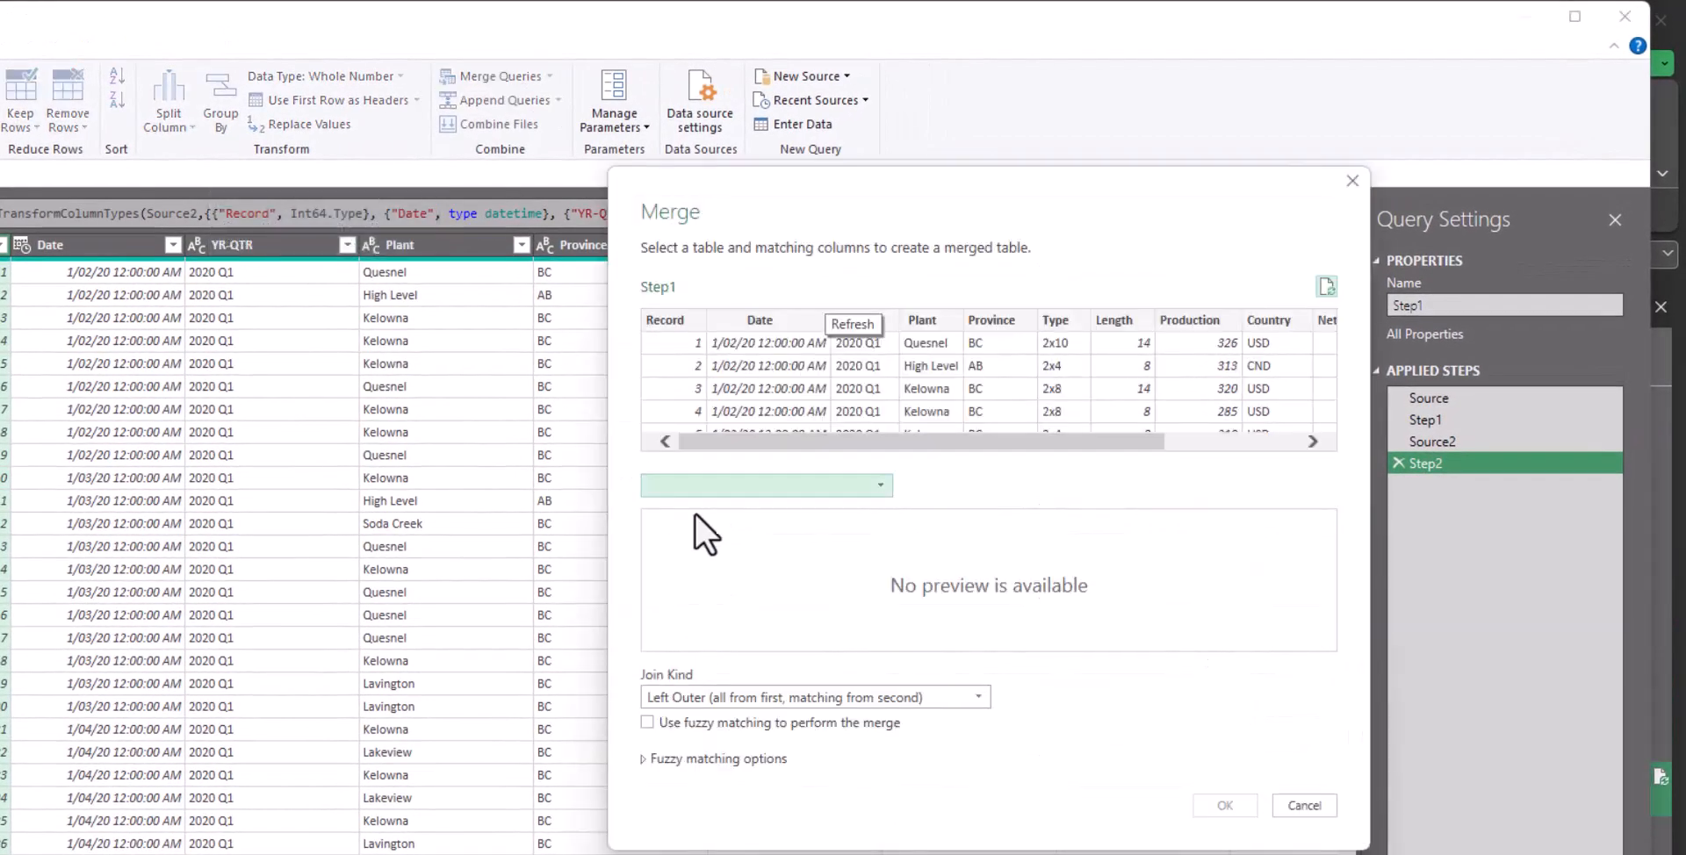
left_click(884, 484)
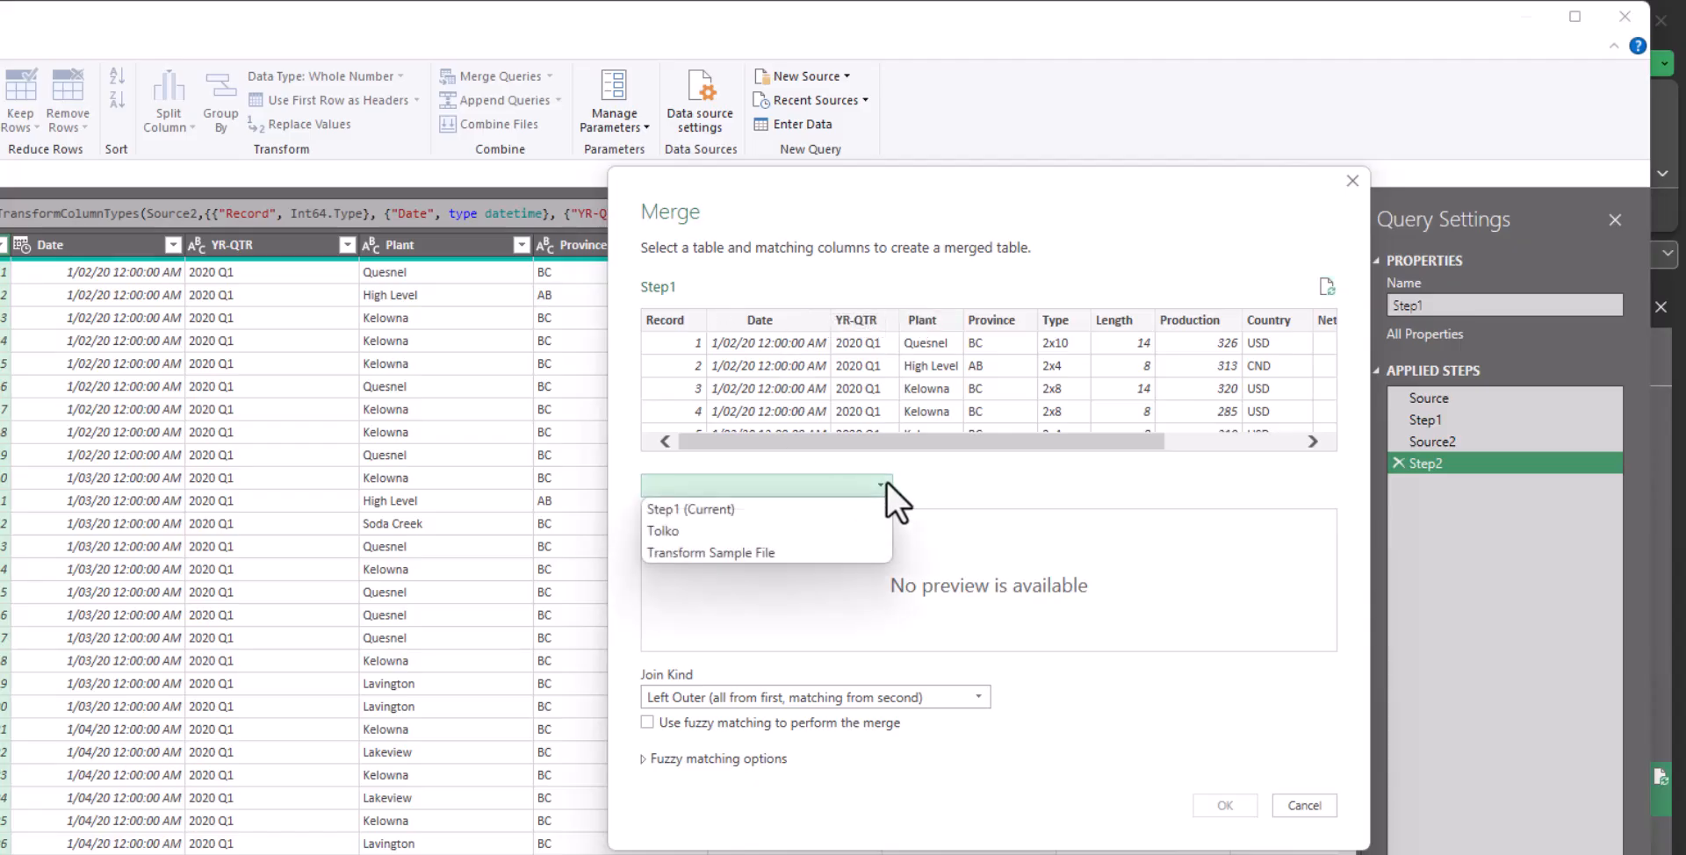
left_click(736, 532)
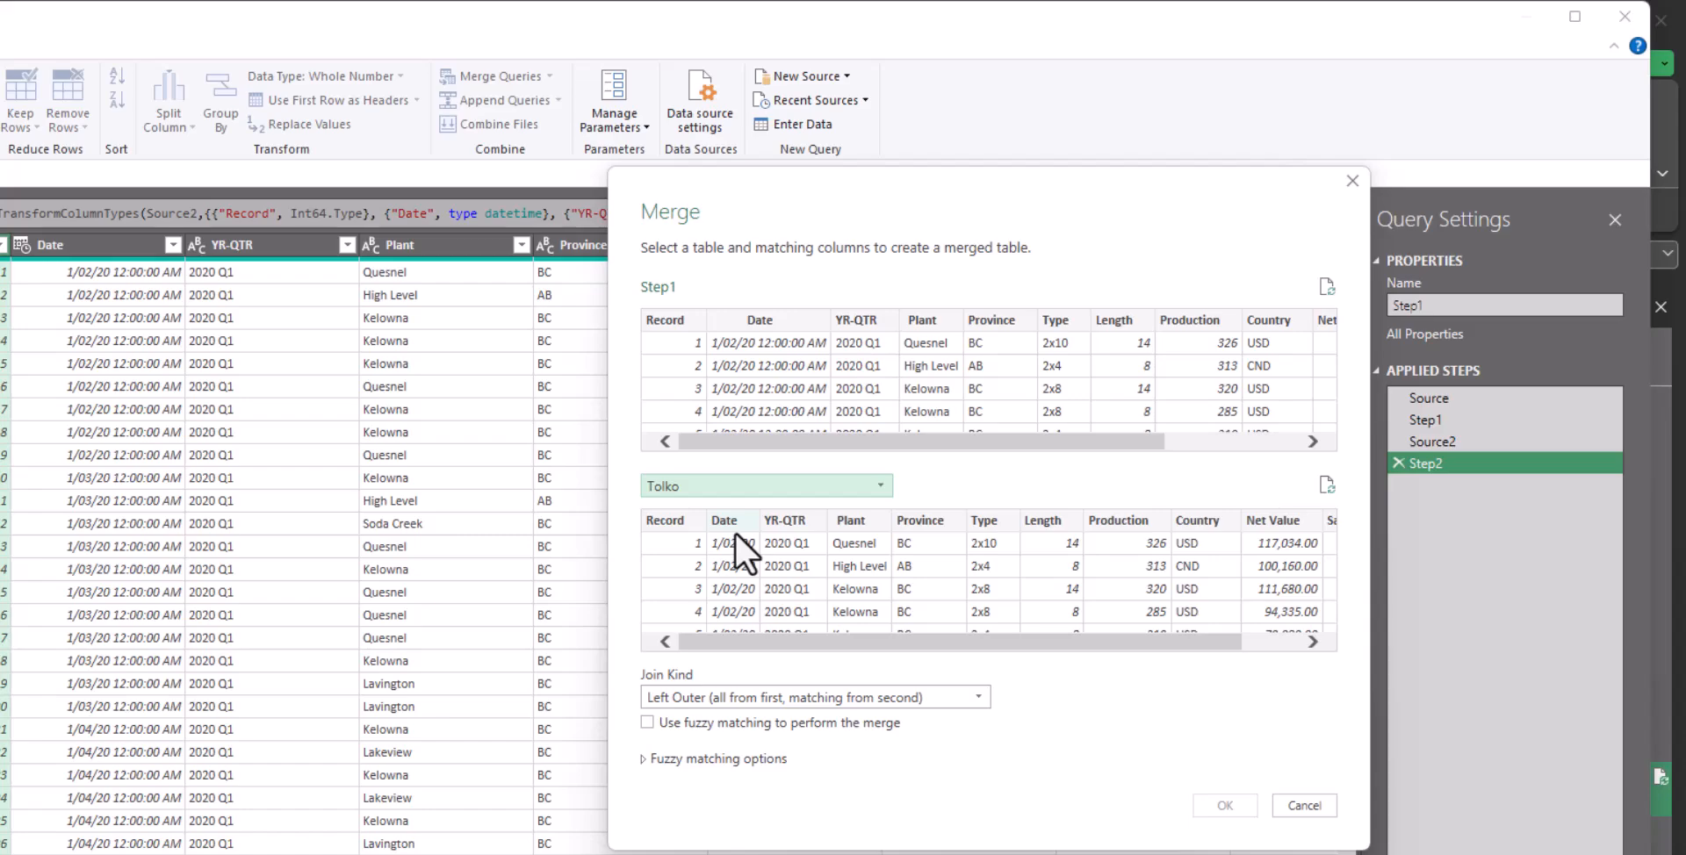
left_click(671, 315)
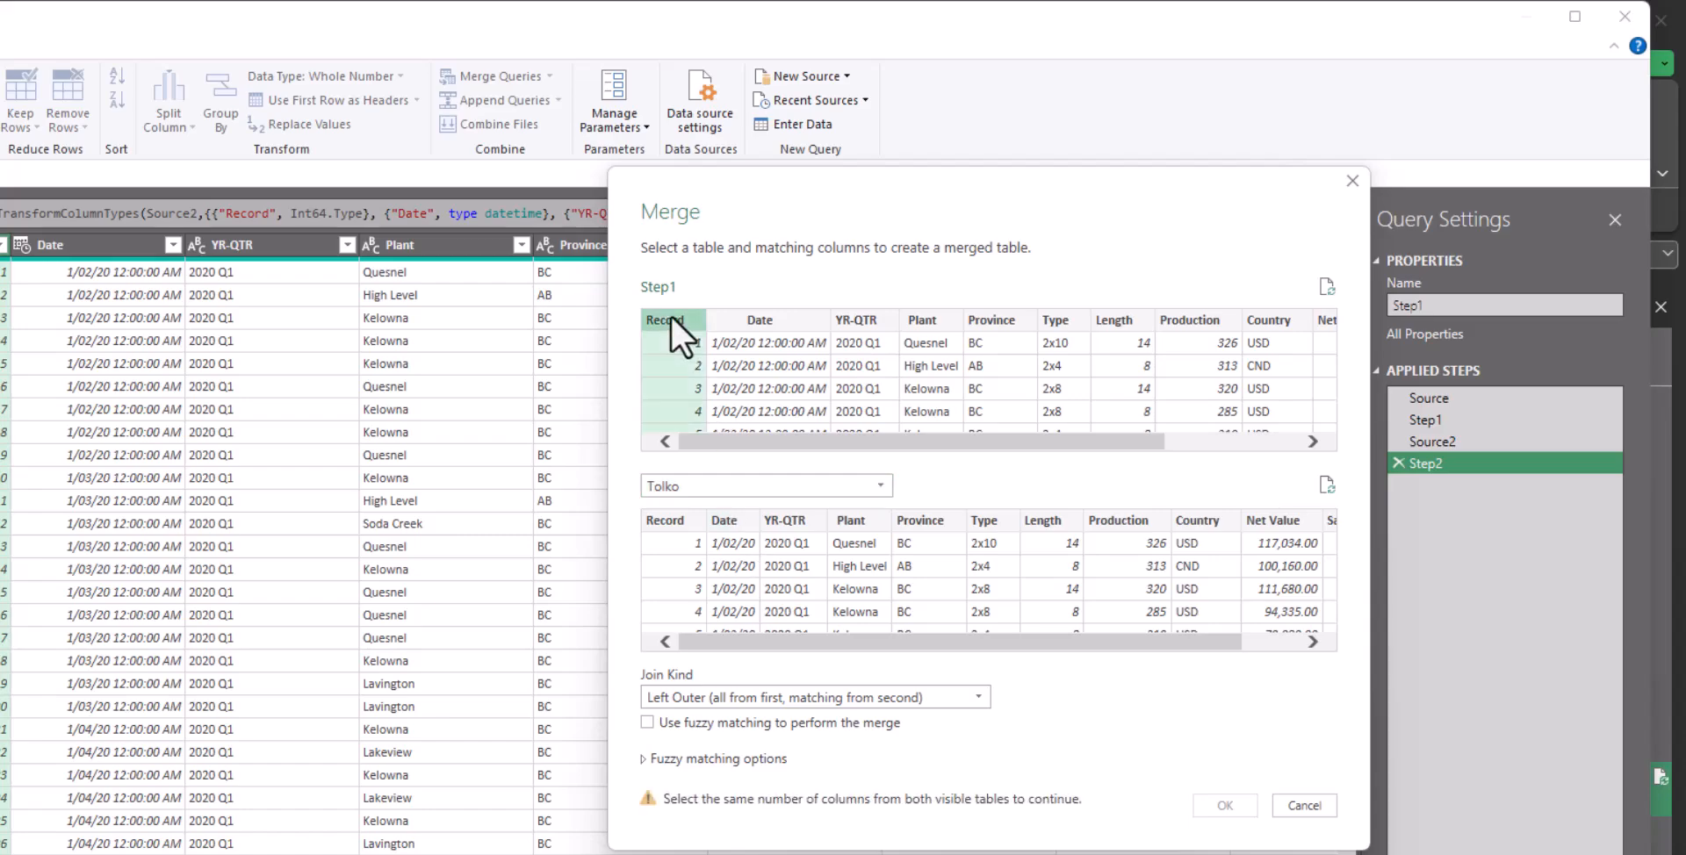
left_click(670, 524)
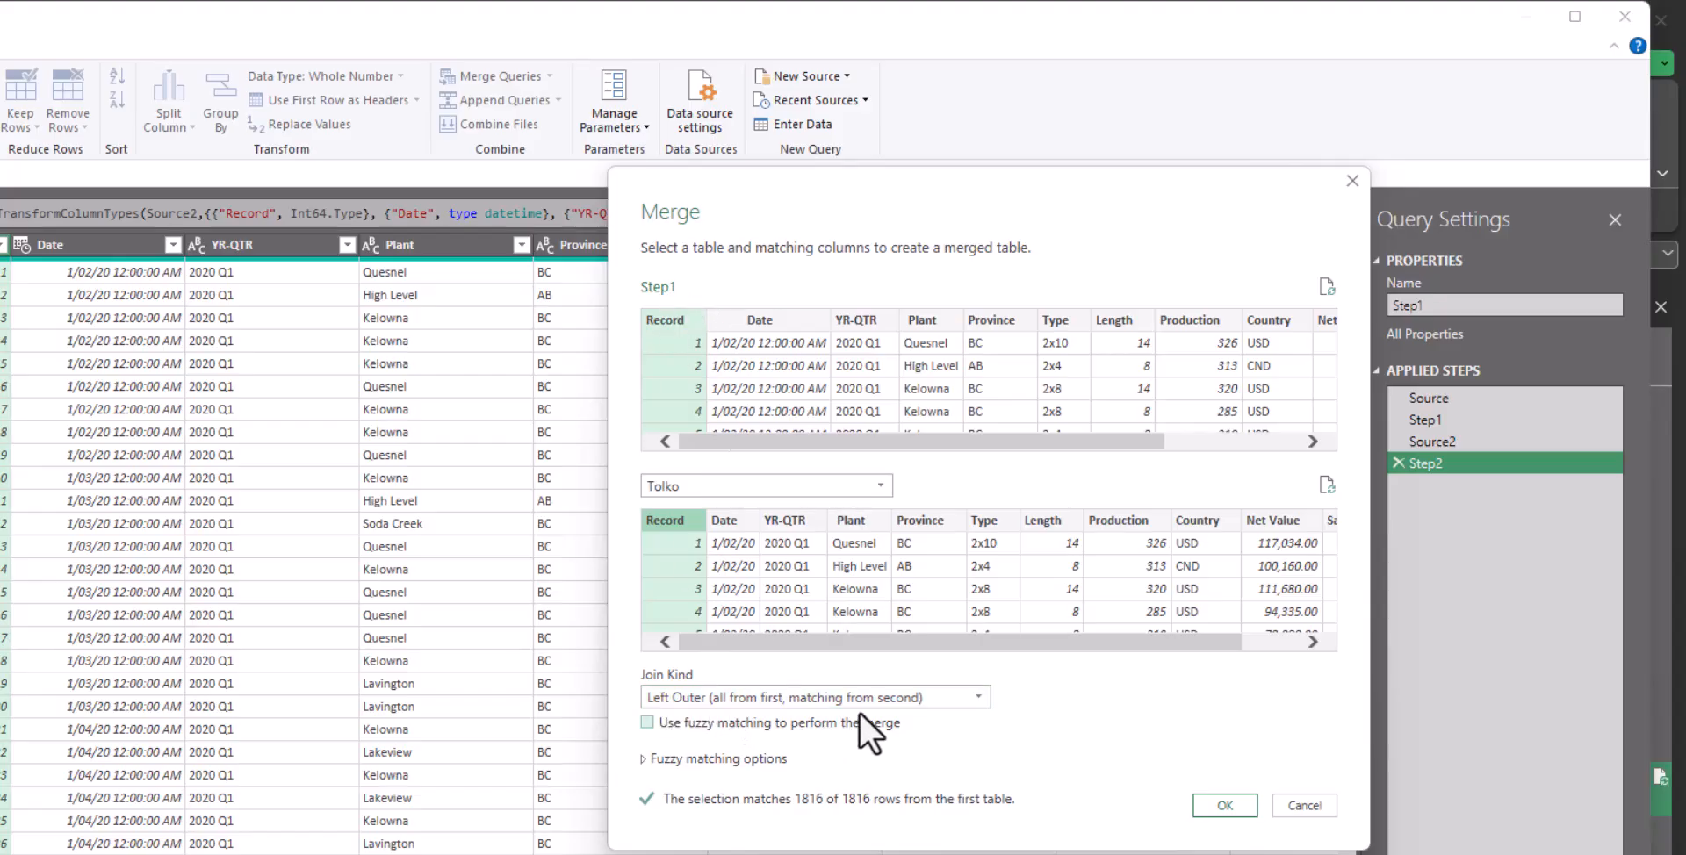
left_click(978, 697)
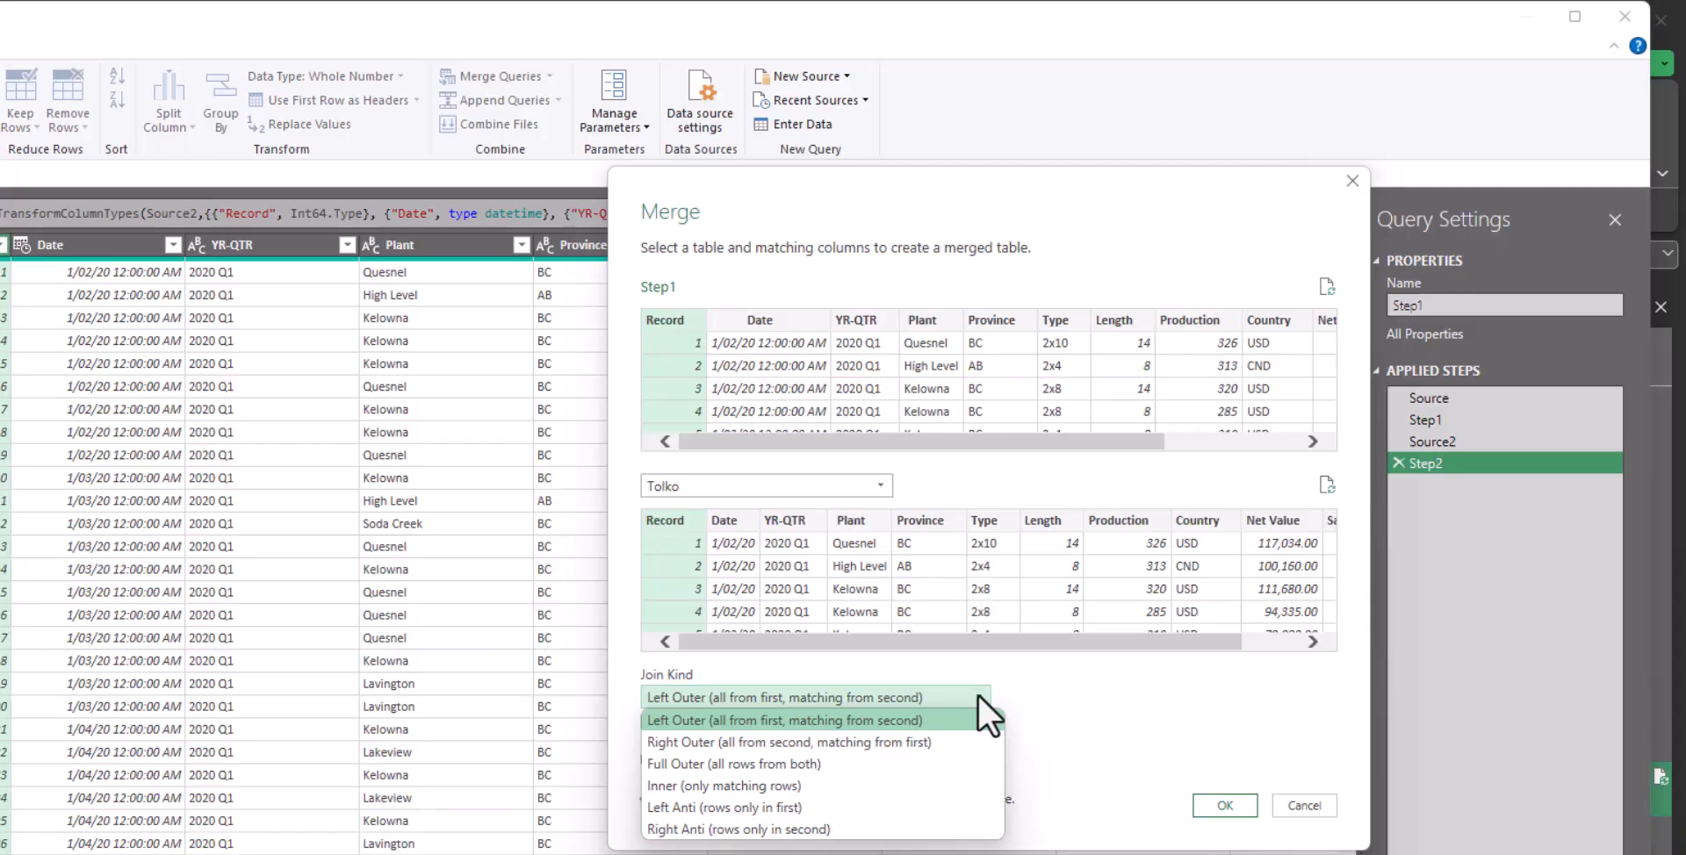
left_click(953, 738)
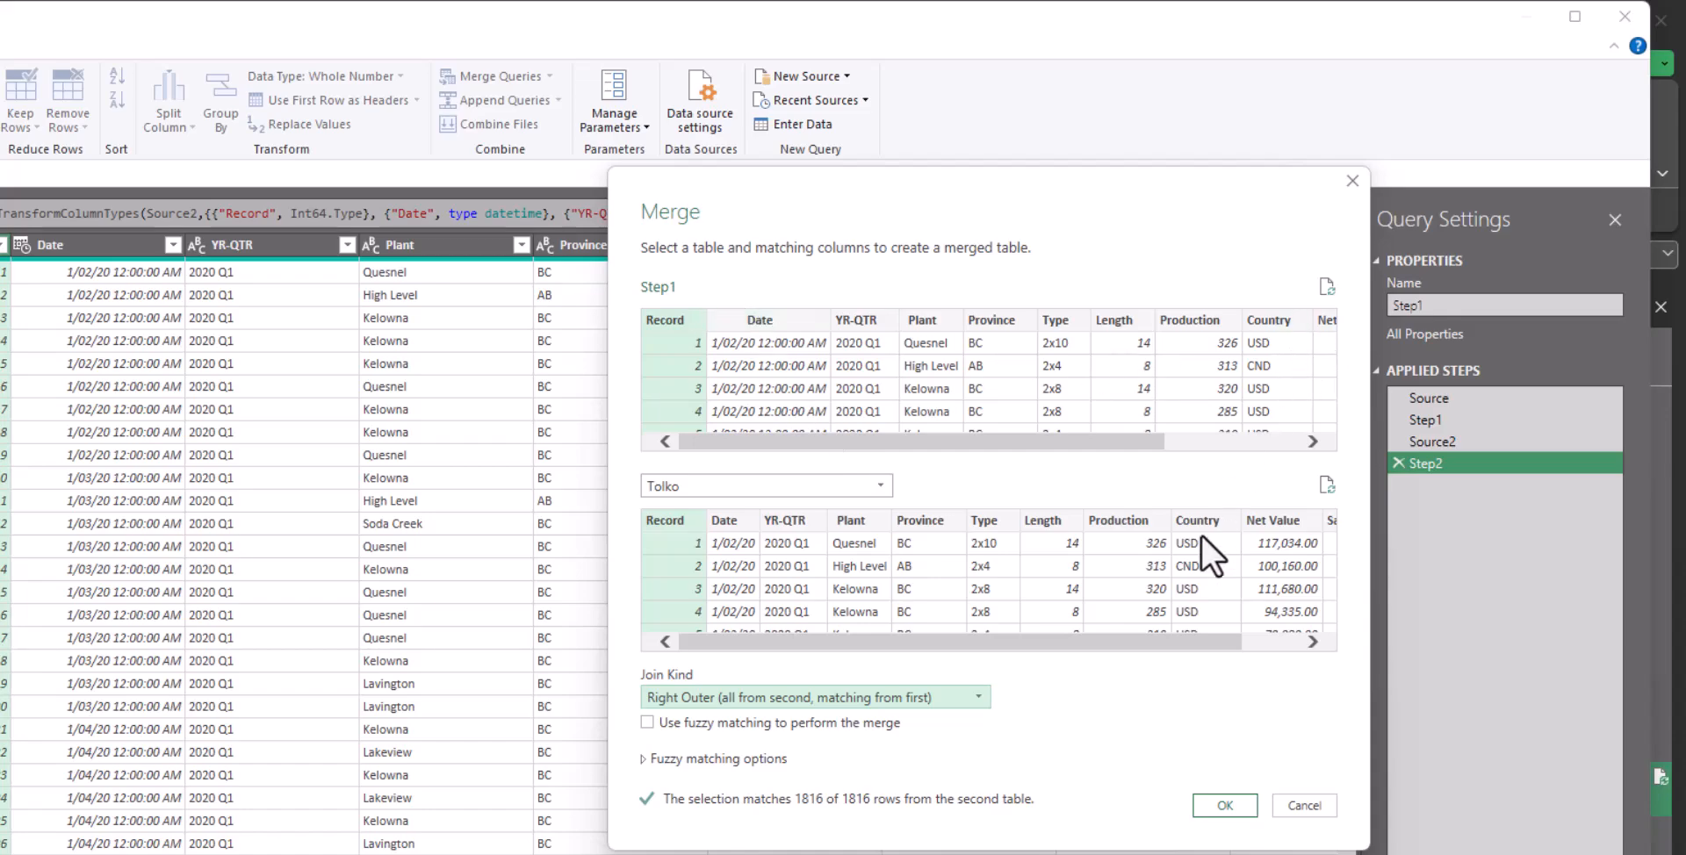
left_click(1225, 805)
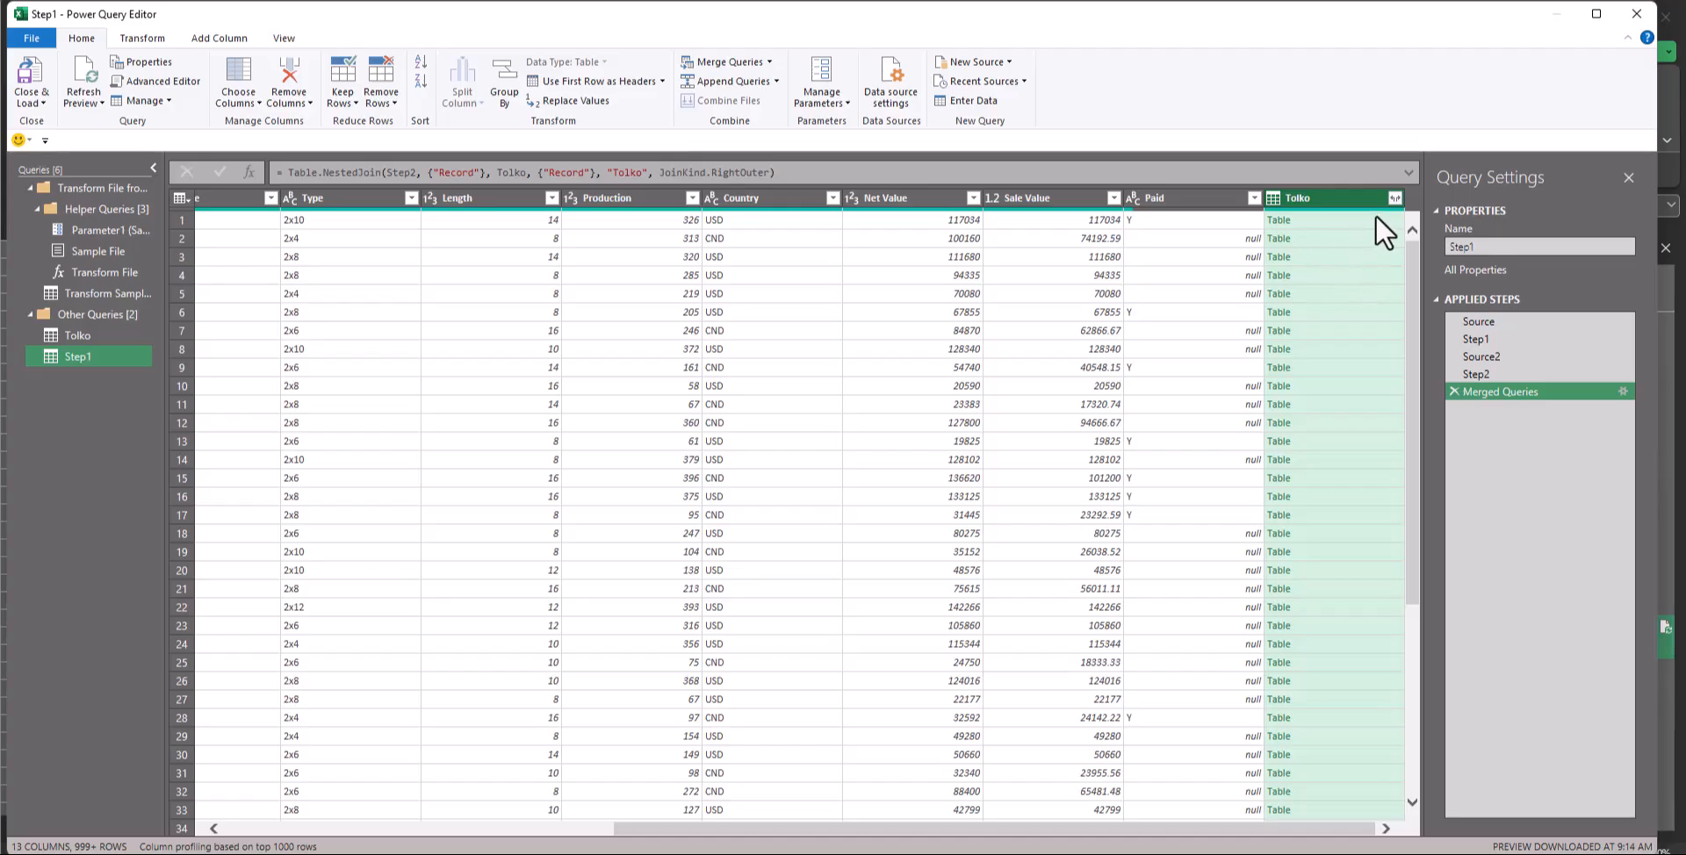
Step: Expand the merged Tolko column to include only its Record field, keeping the original column name as prefix
left_click(1394, 199)
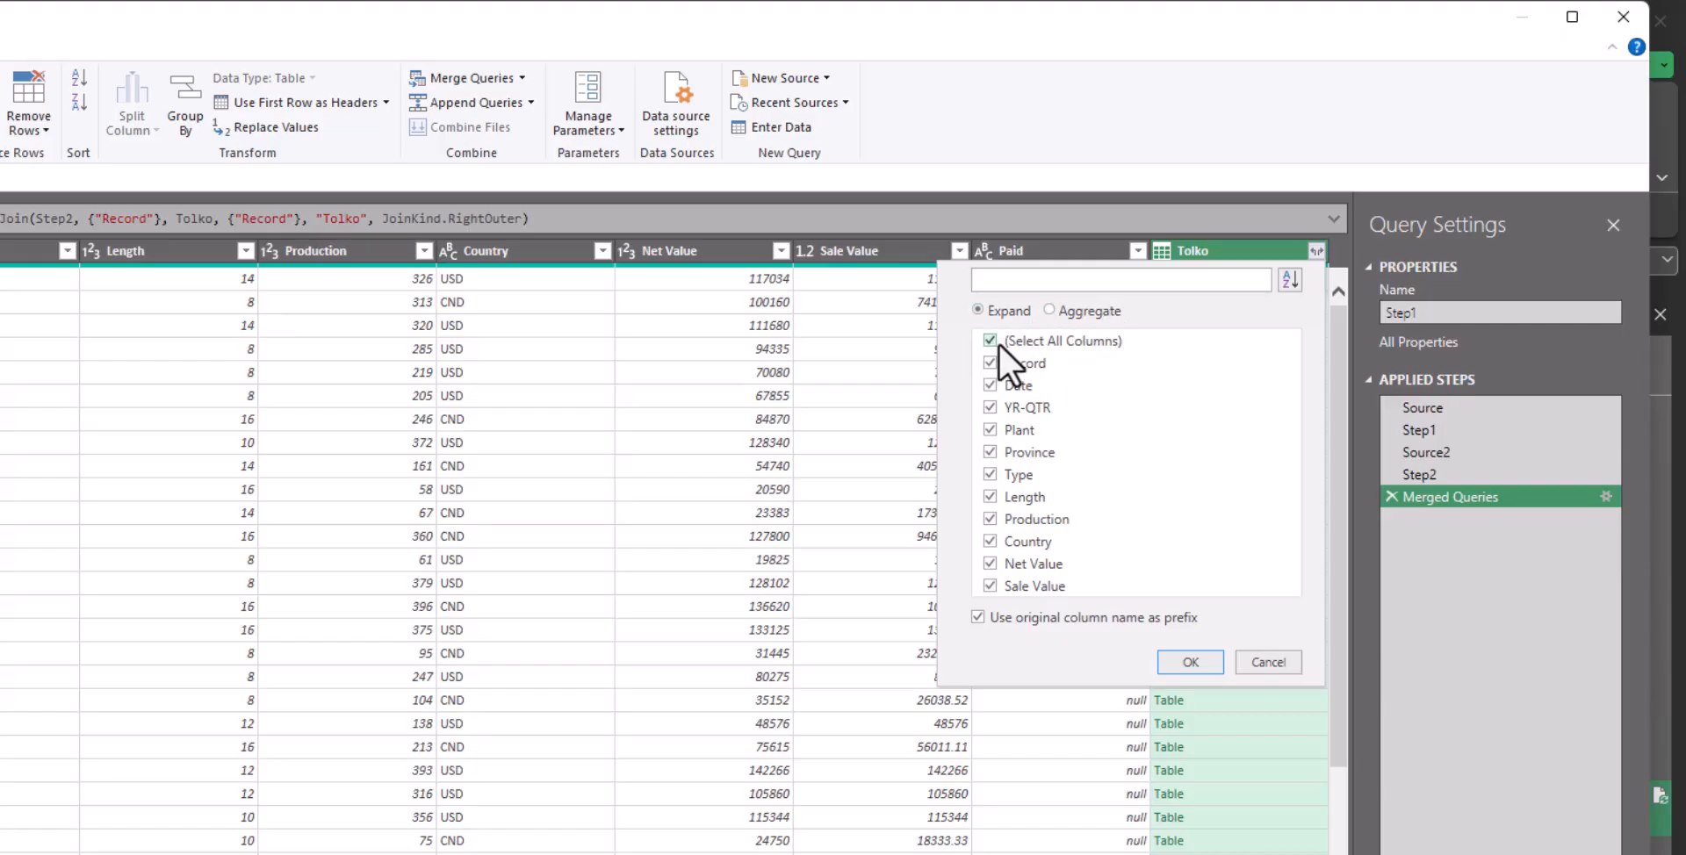
left_click(990, 340)
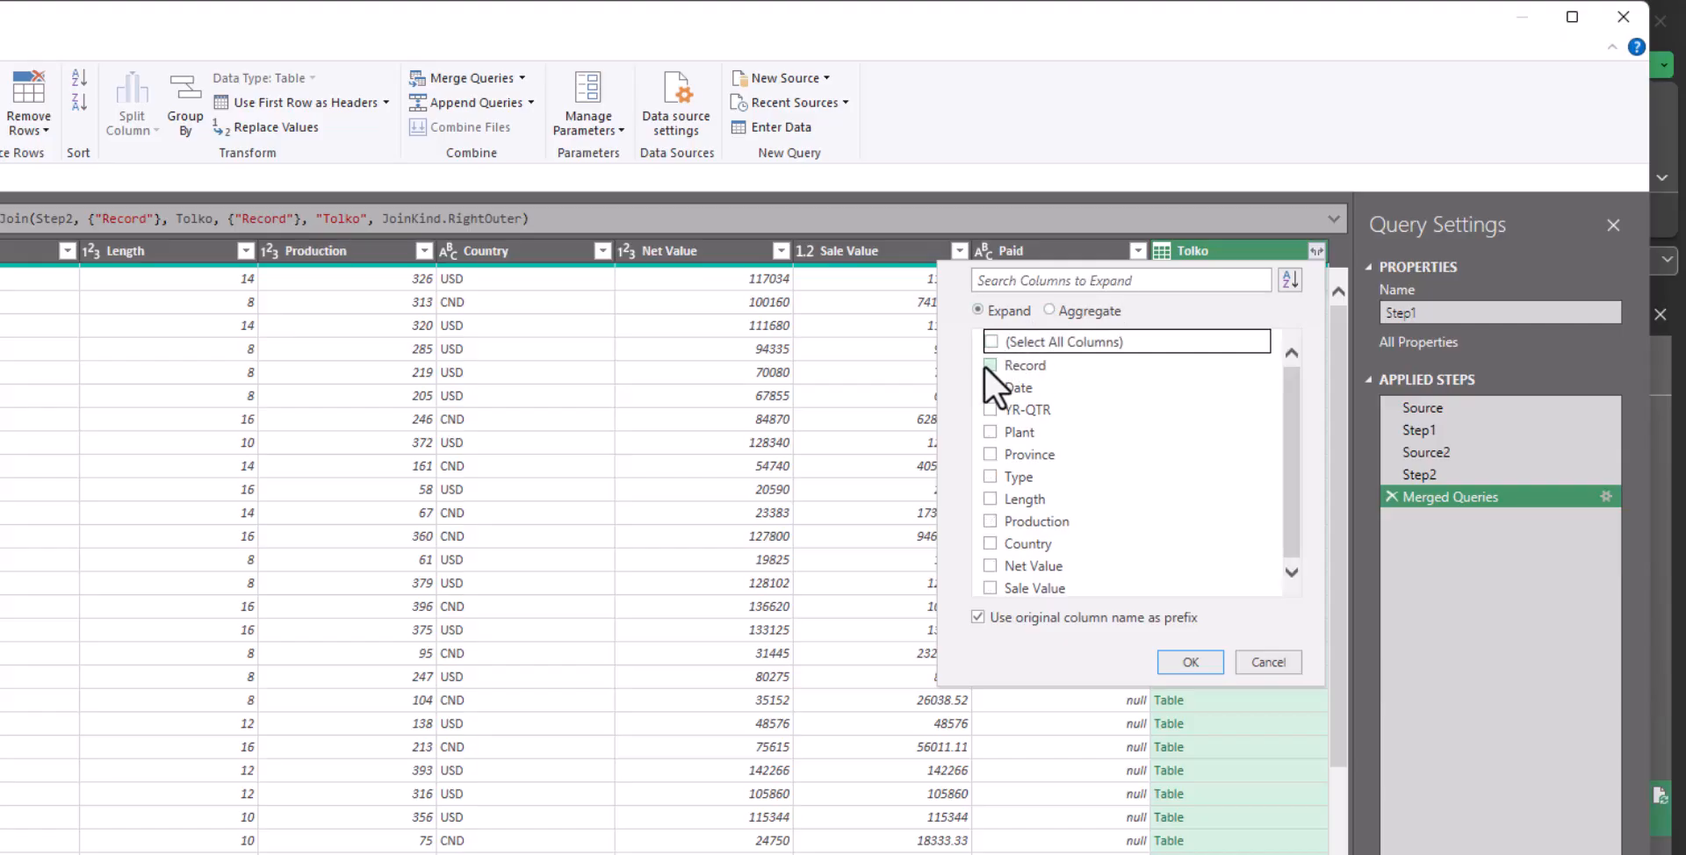
left_click(991, 364)
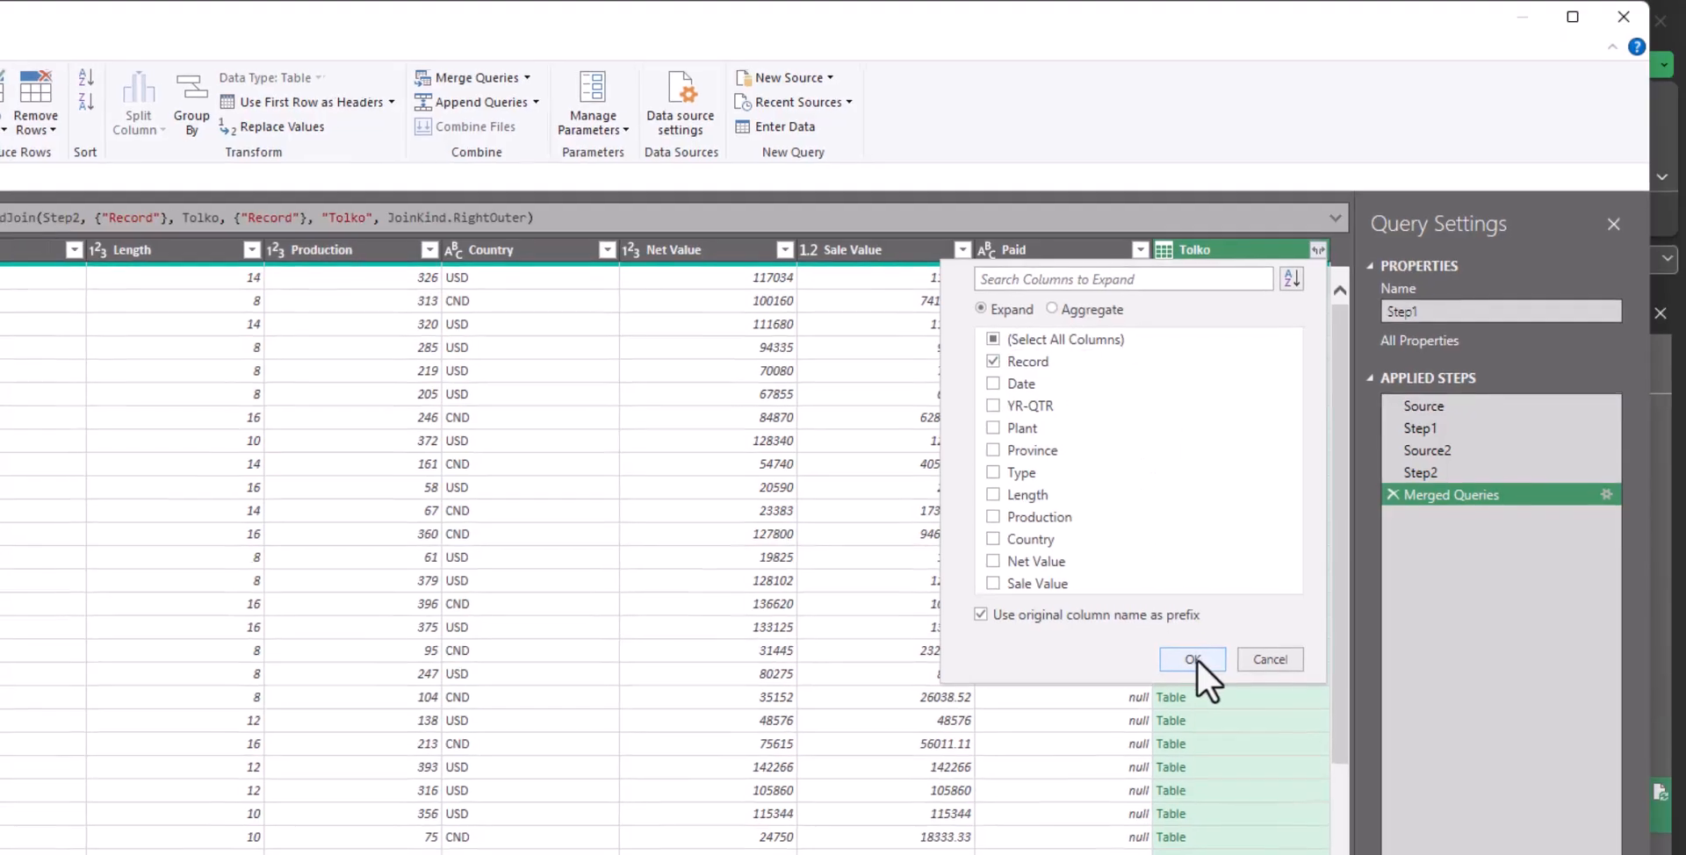
left_click(1192, 660)
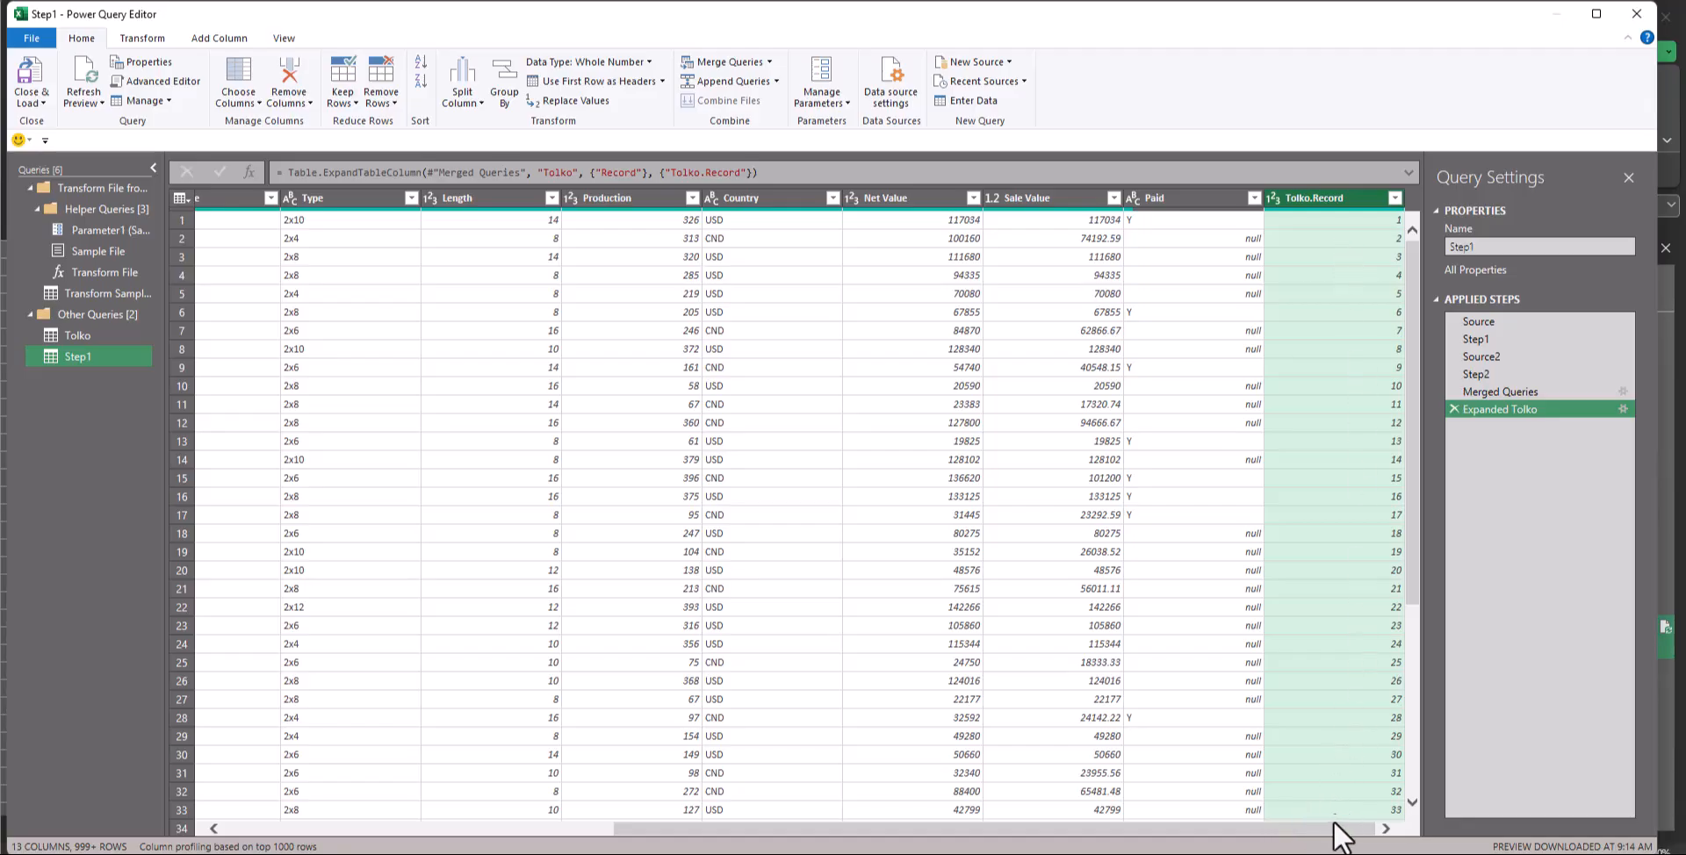
Step: Remove the original Record column from the Step1 query
left_click_drag(1223, 832, 828, 835)
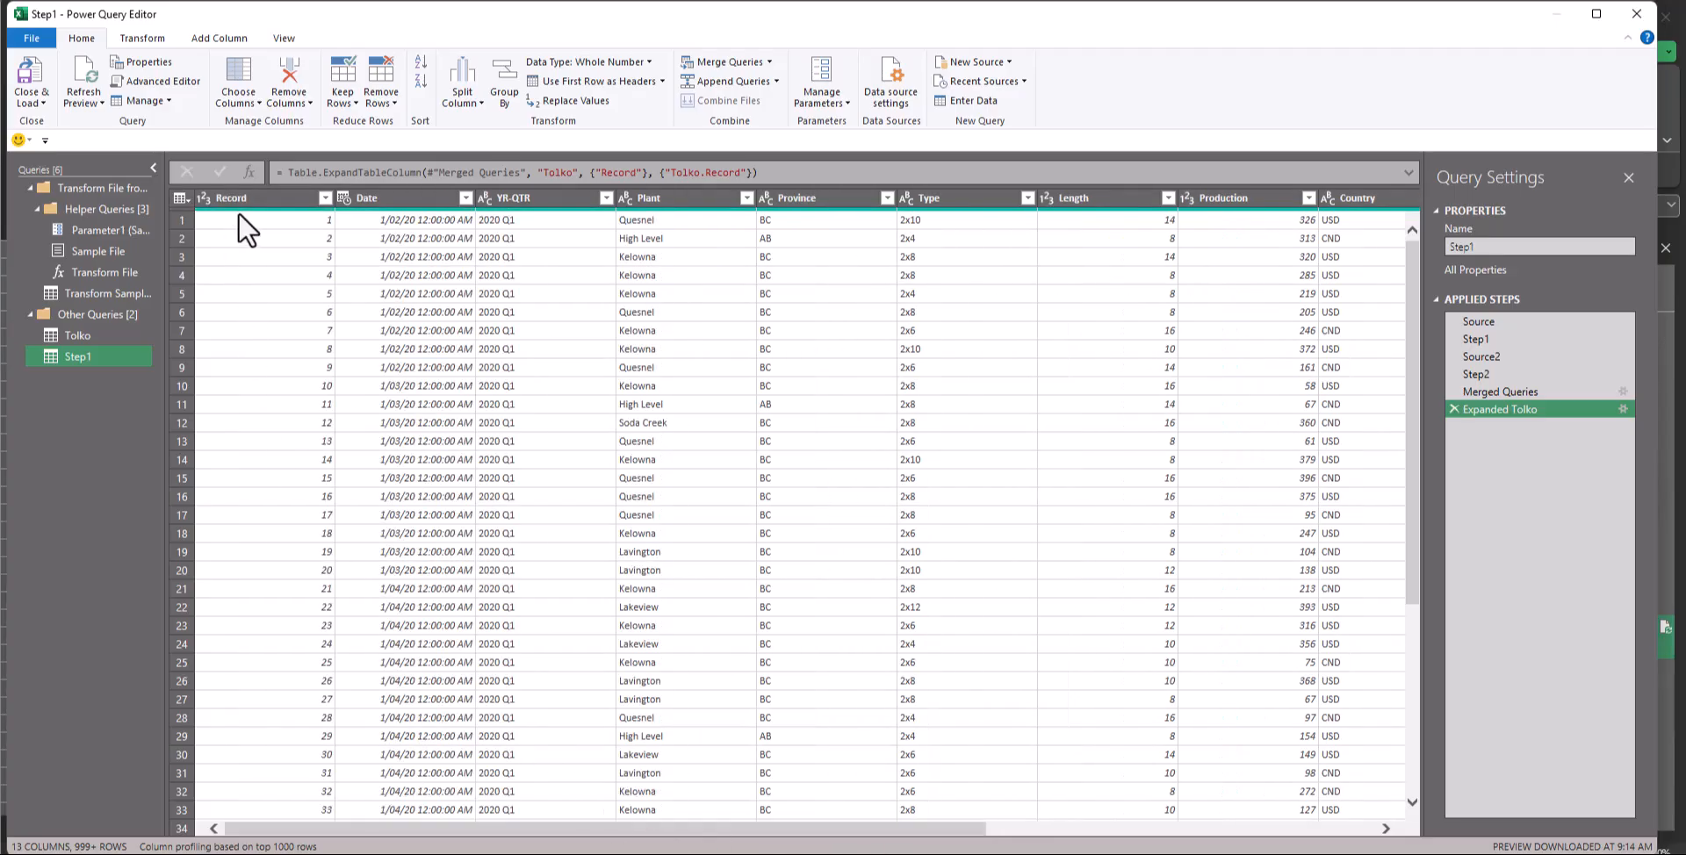
left_click(245, 199)
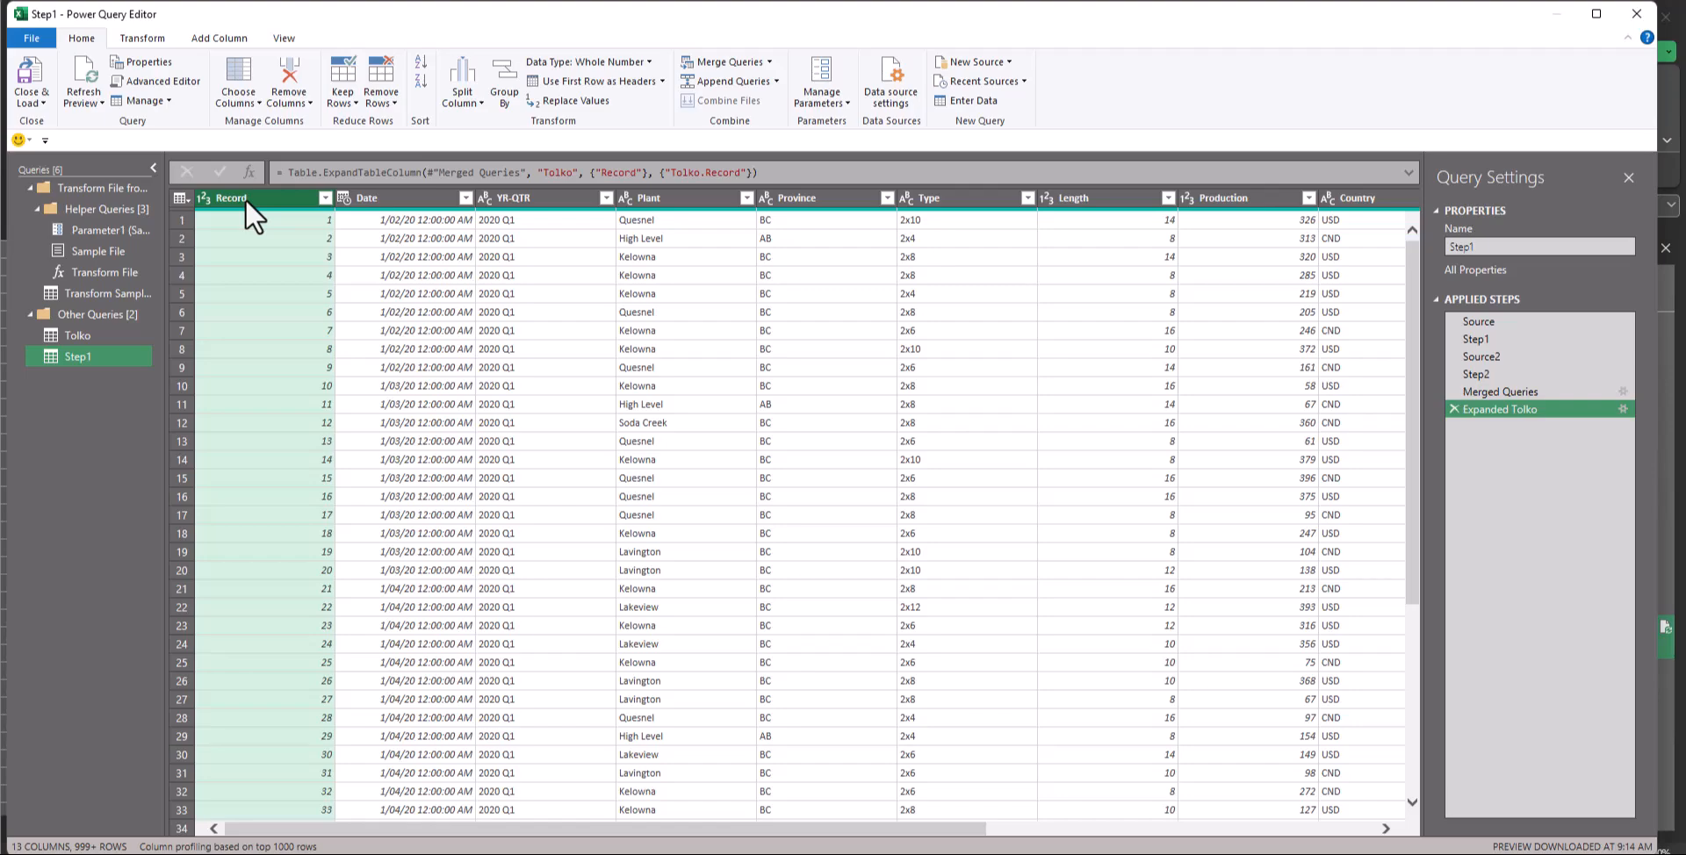
left_click(288, 67)
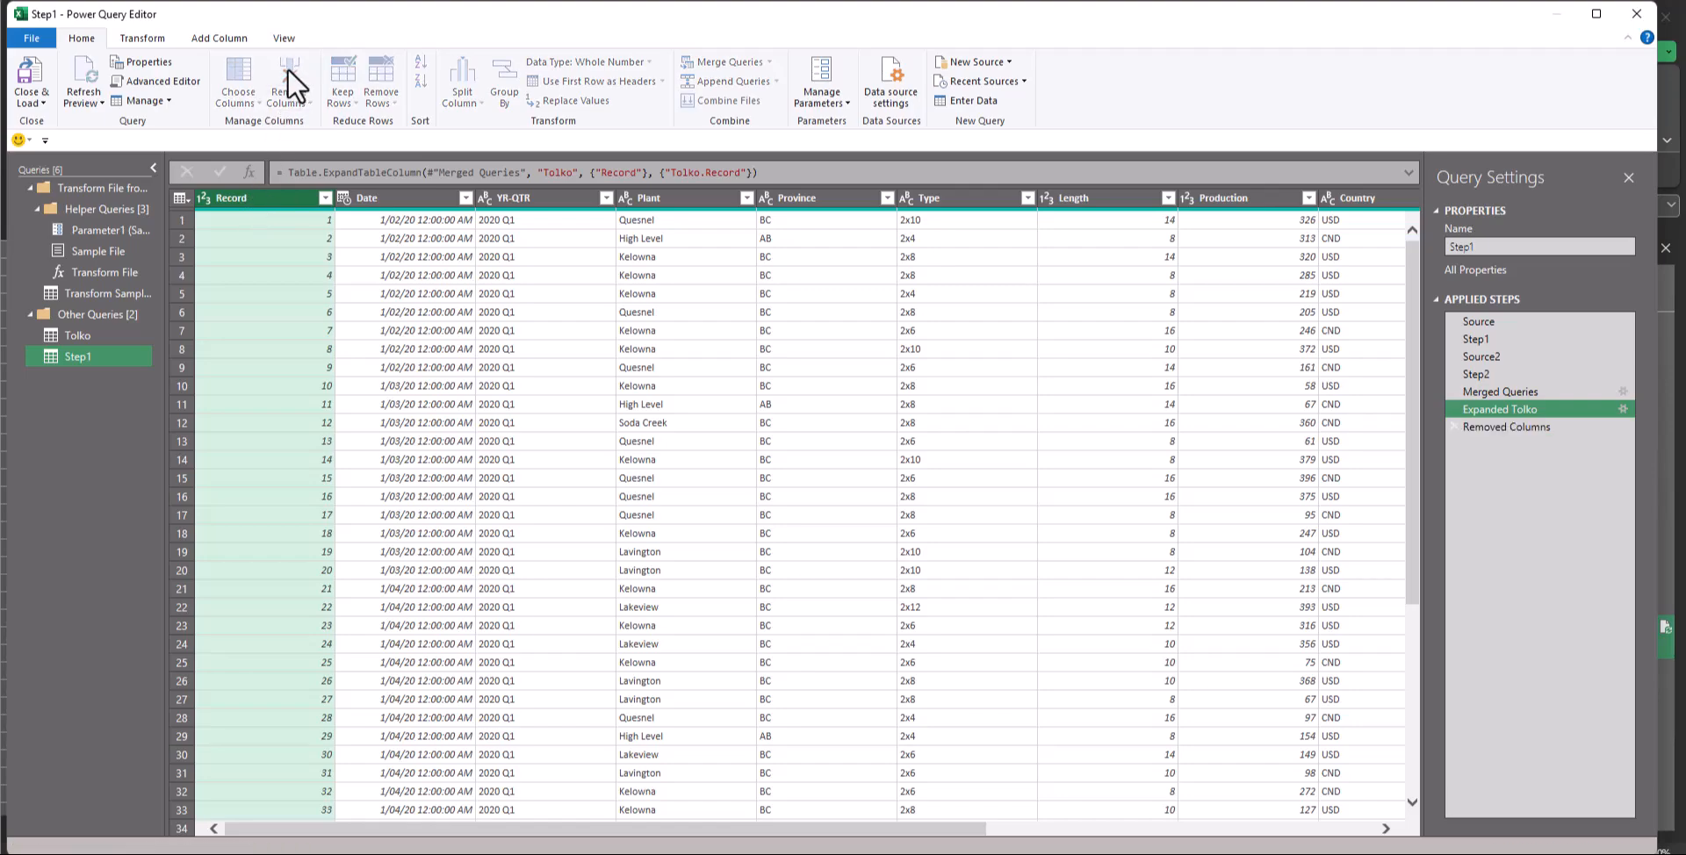
Step: Move the Tolko.Record column to the beginning of the table
left_click_drag(979, 828, 1344, 830)
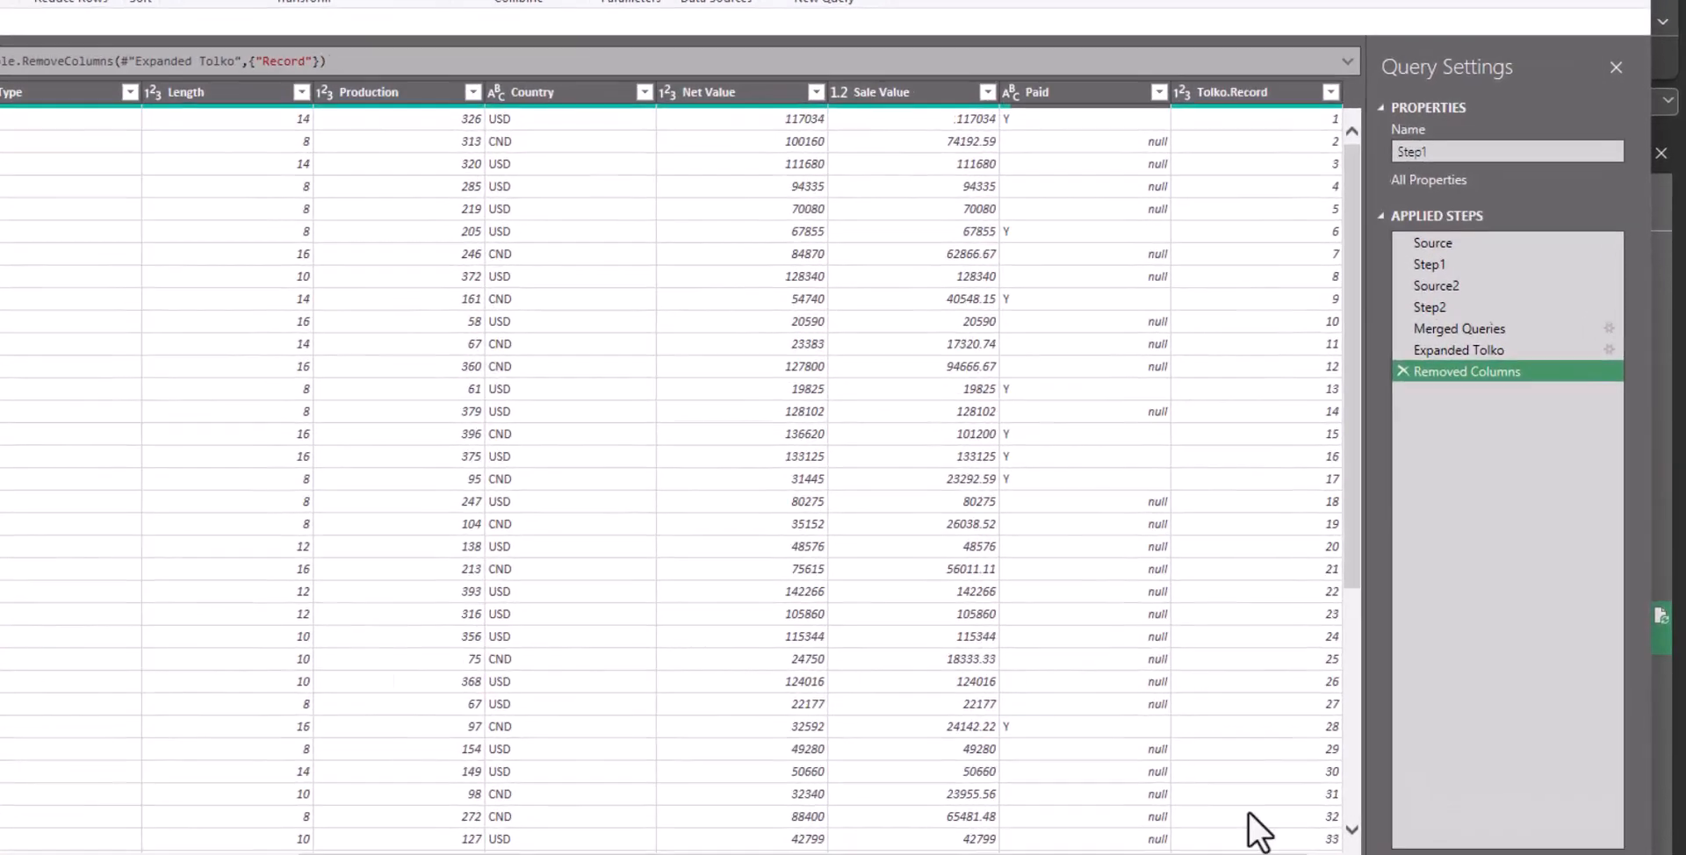
right_click(1221, 93)
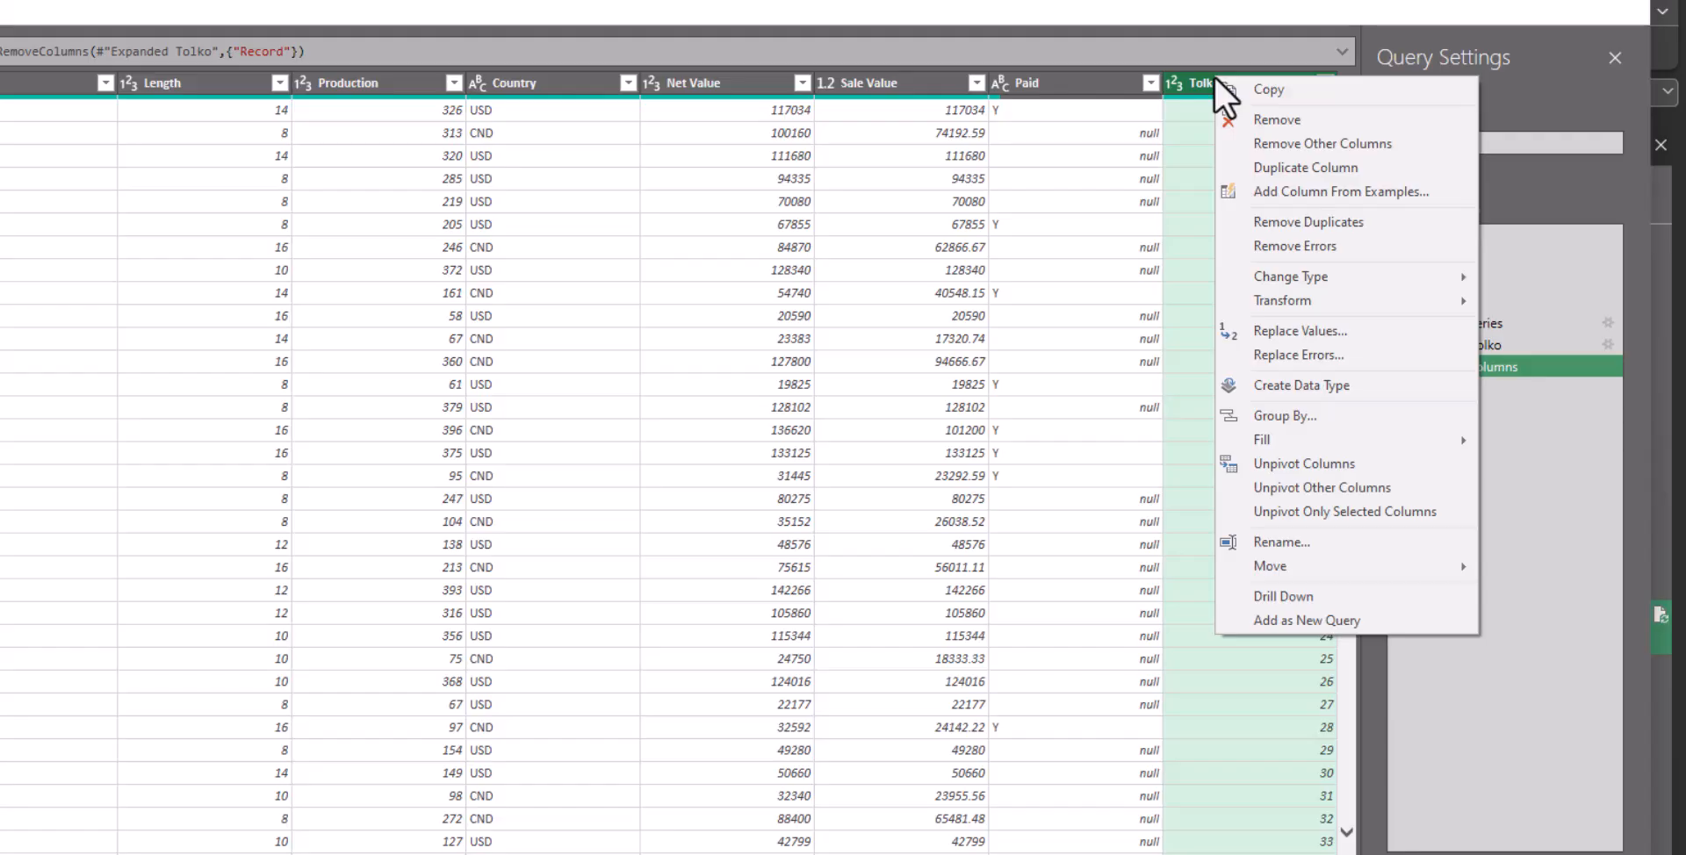
mouse_move(1289, 571)
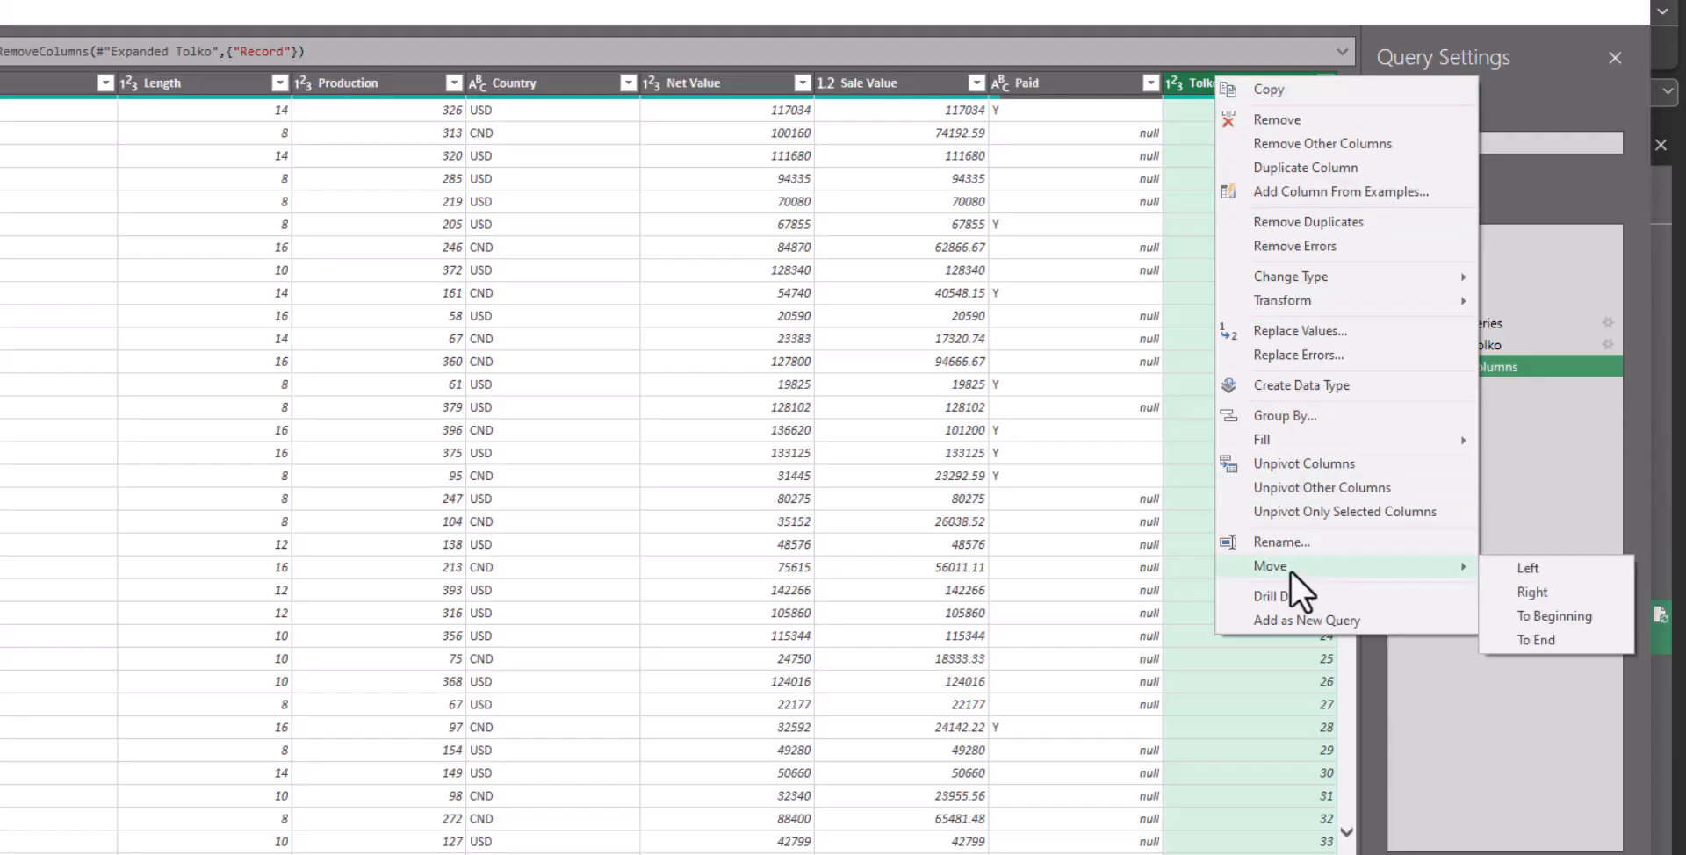
left_click(1585, 618)
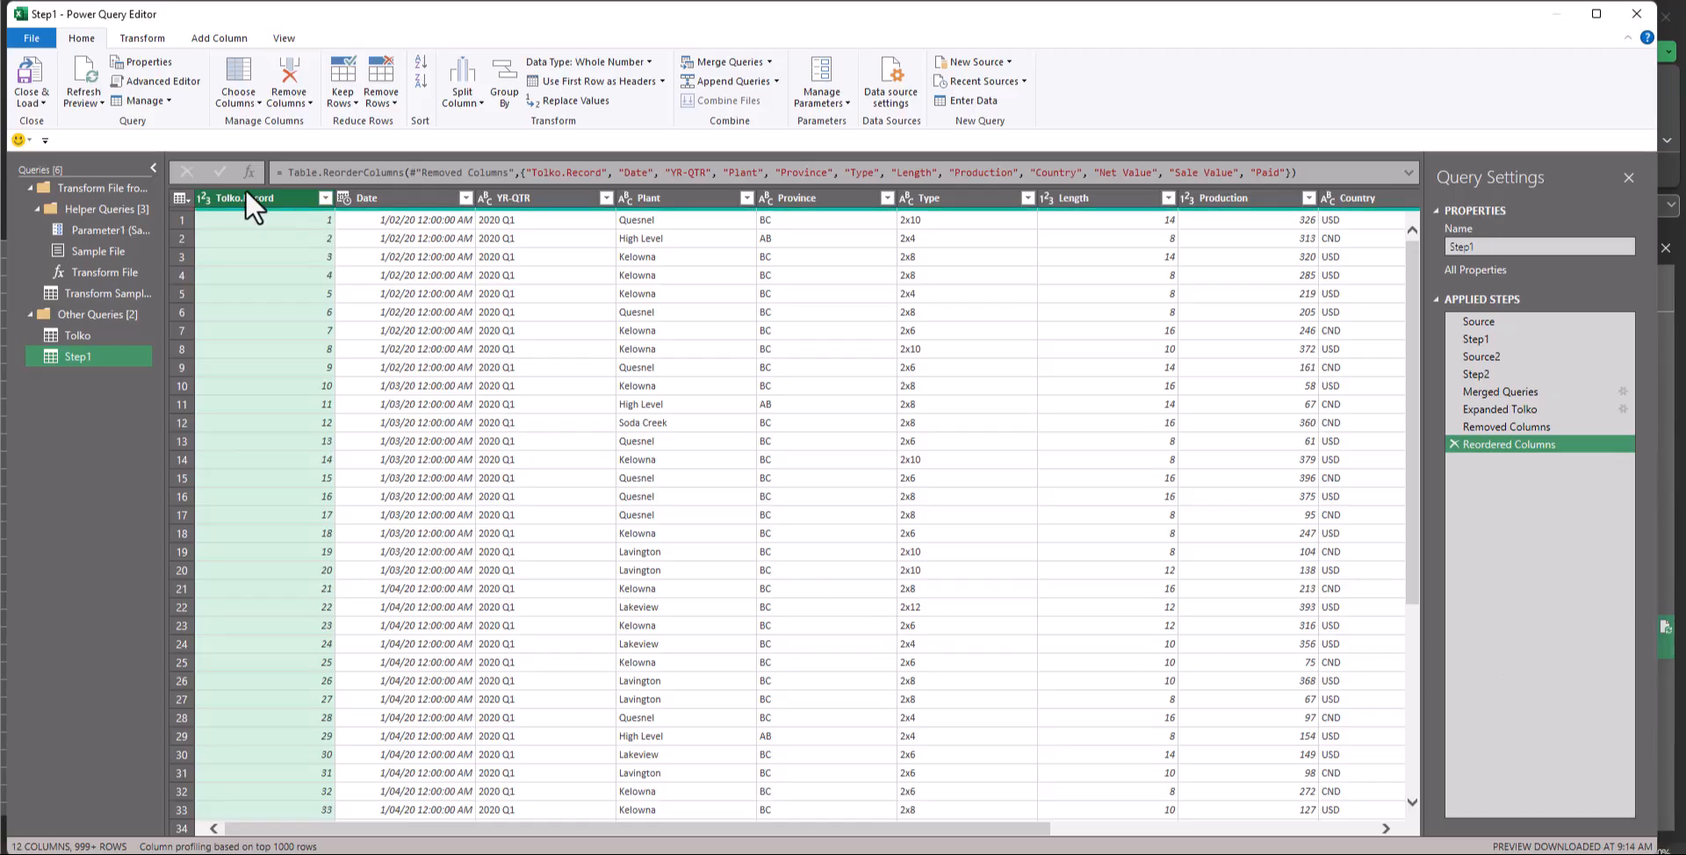
Step: Rename the Tolko.Record column as Record
double_click(235, 197)
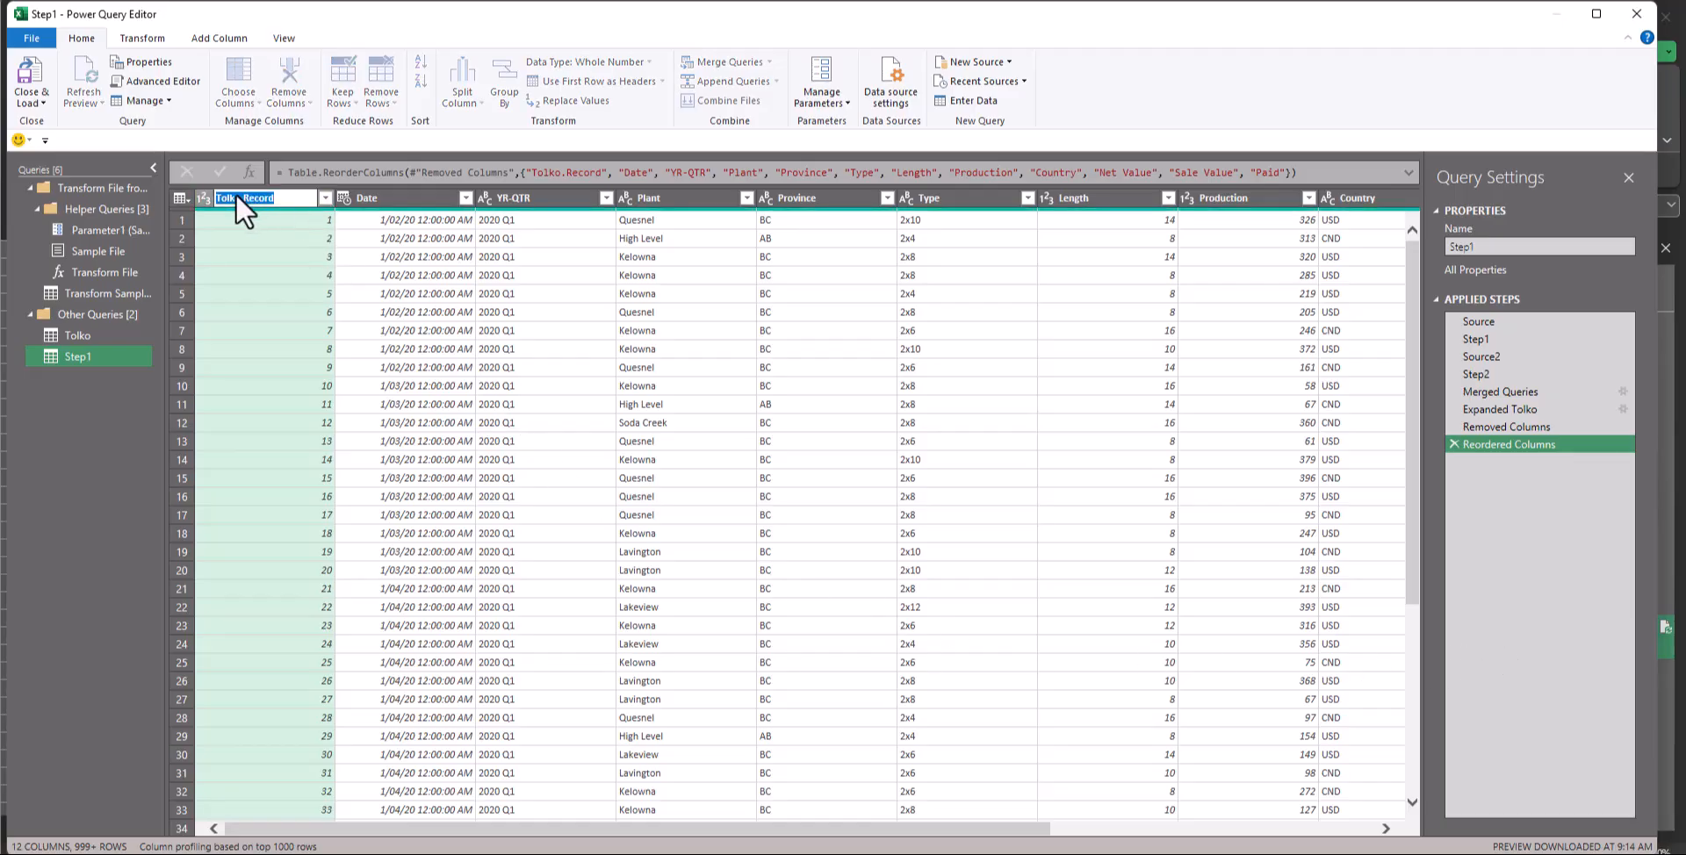
type("Record")
key("Return")
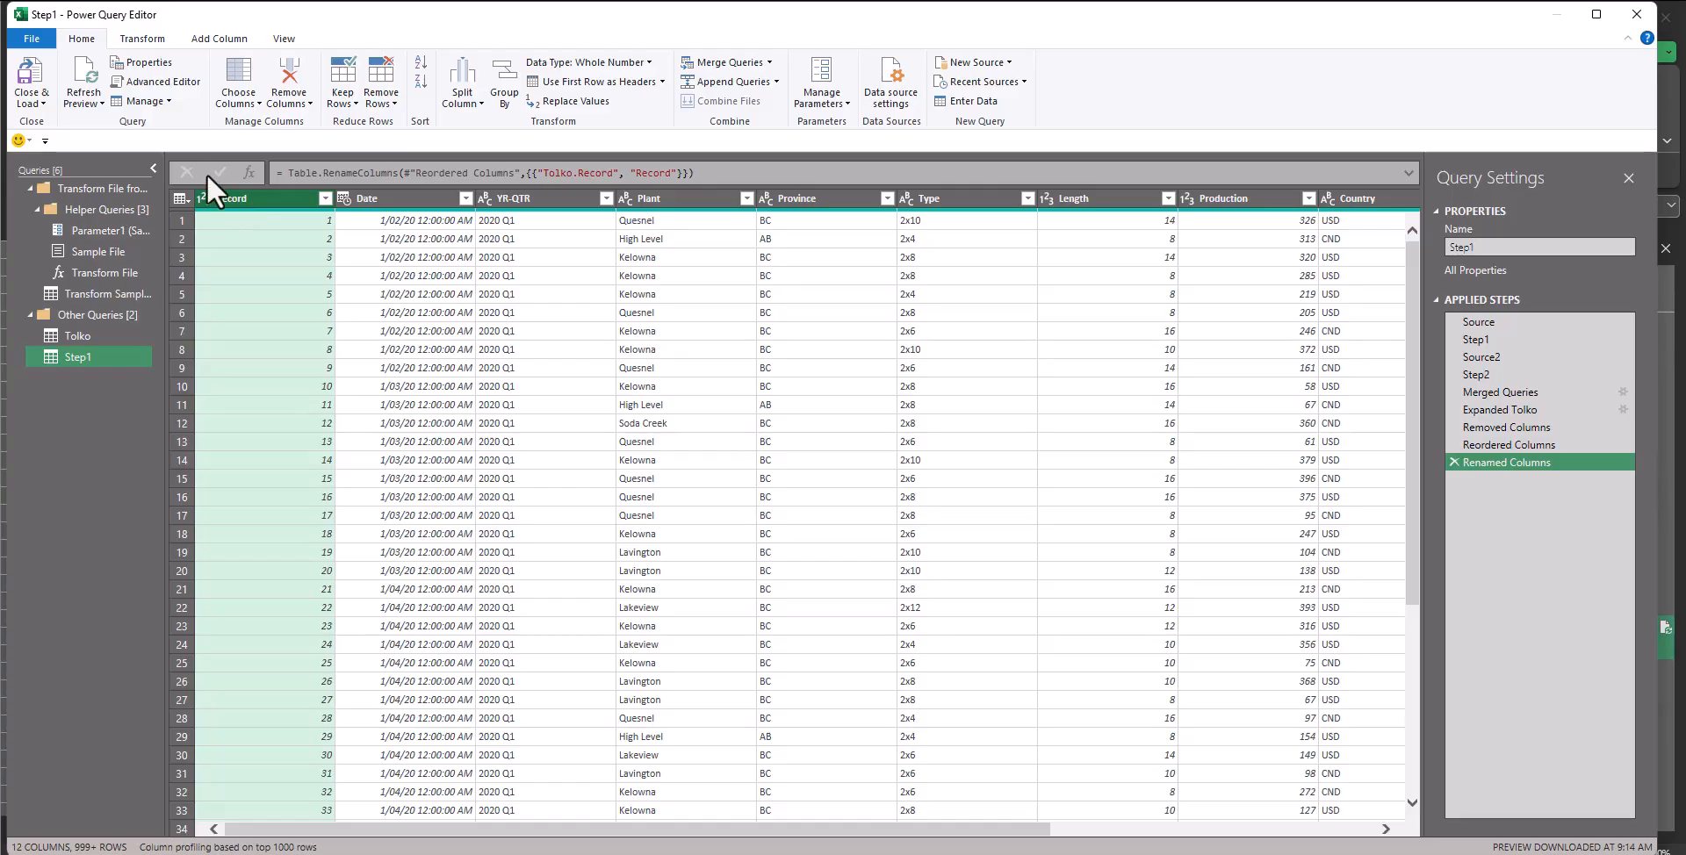
Step: Close the query editor, load the updated Step1 query into the workbook, and check the query's load status
left_click(29, 102)
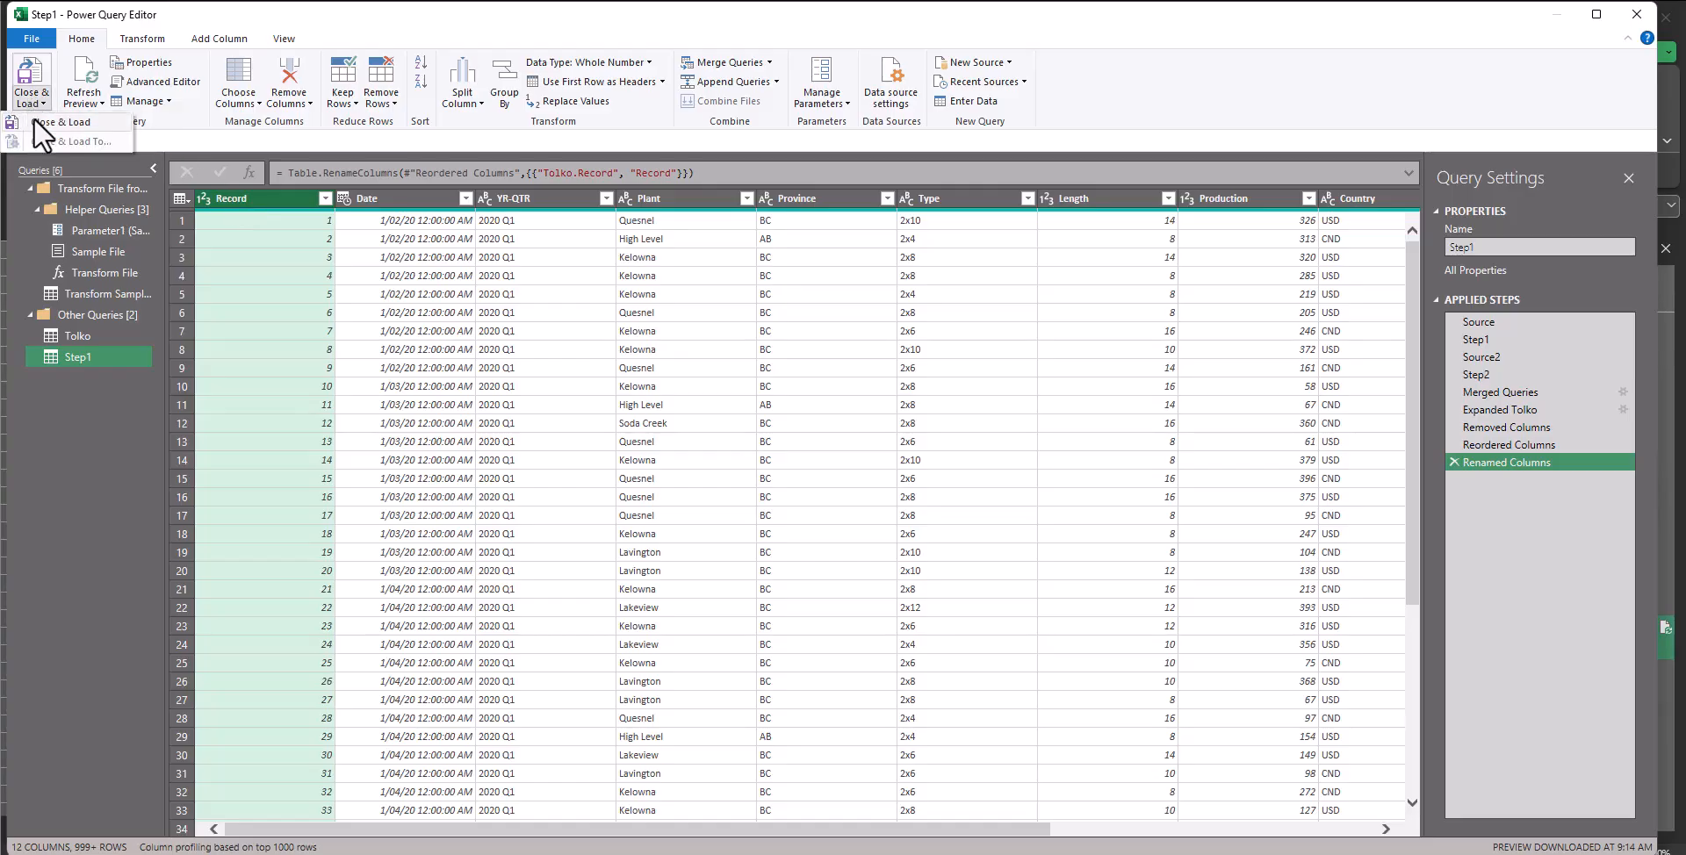
left_click(34, 119)
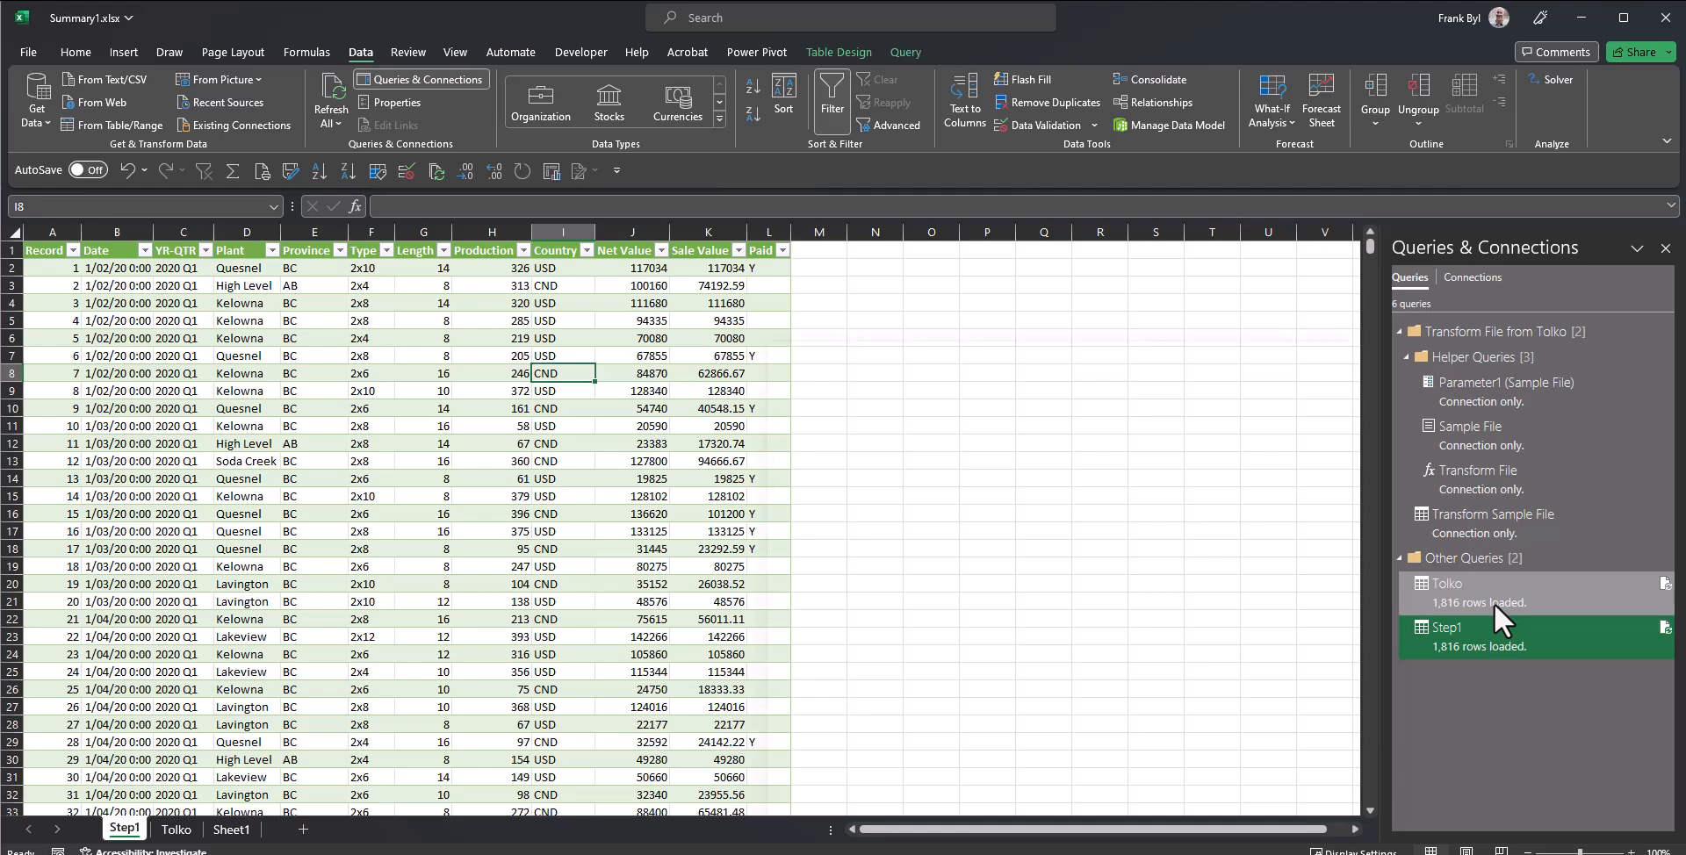
mouse_move(1494, 648)
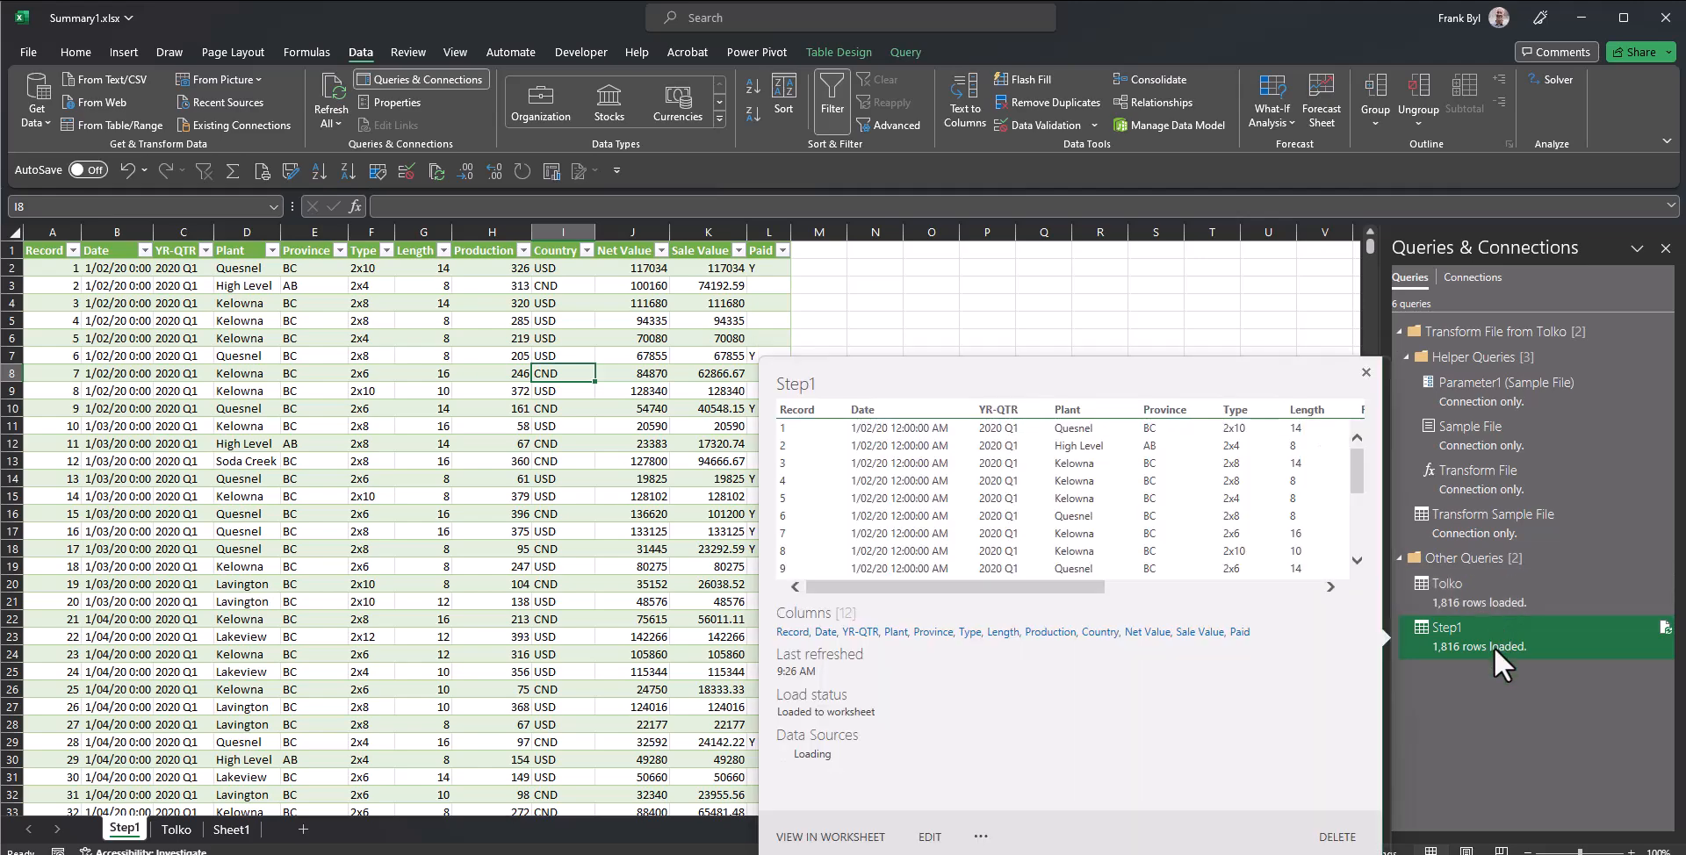
left_click(549, 460)
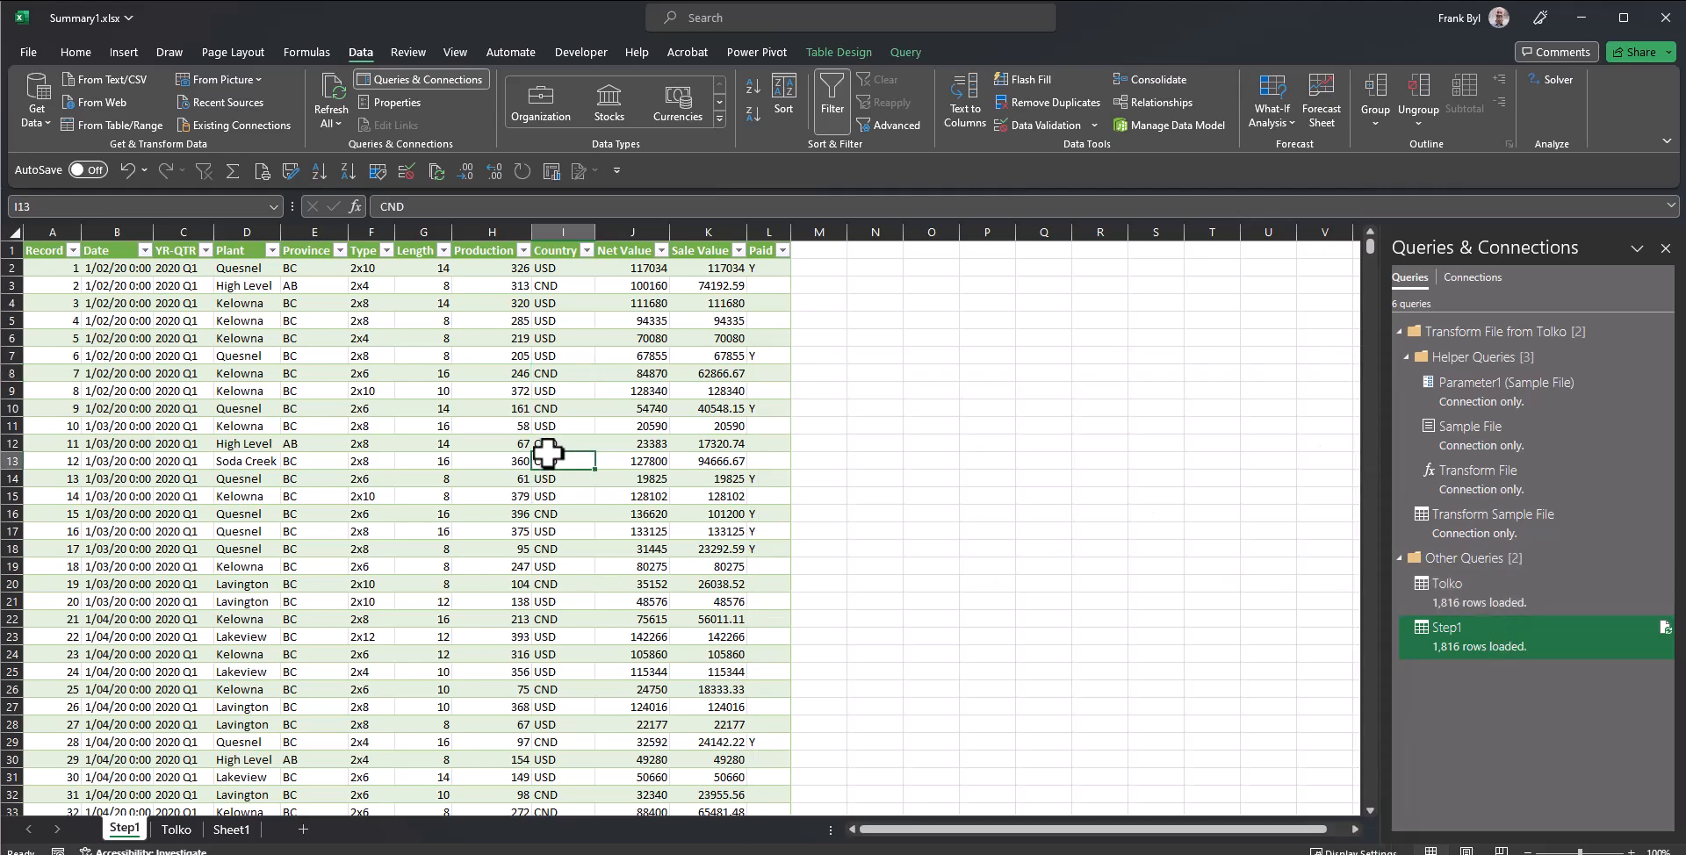
Step: Sort the Step1 table by Plant in ascending order and refresh the queries to test the Paid entries
left_click(243, 270)
left_click(321, 172)
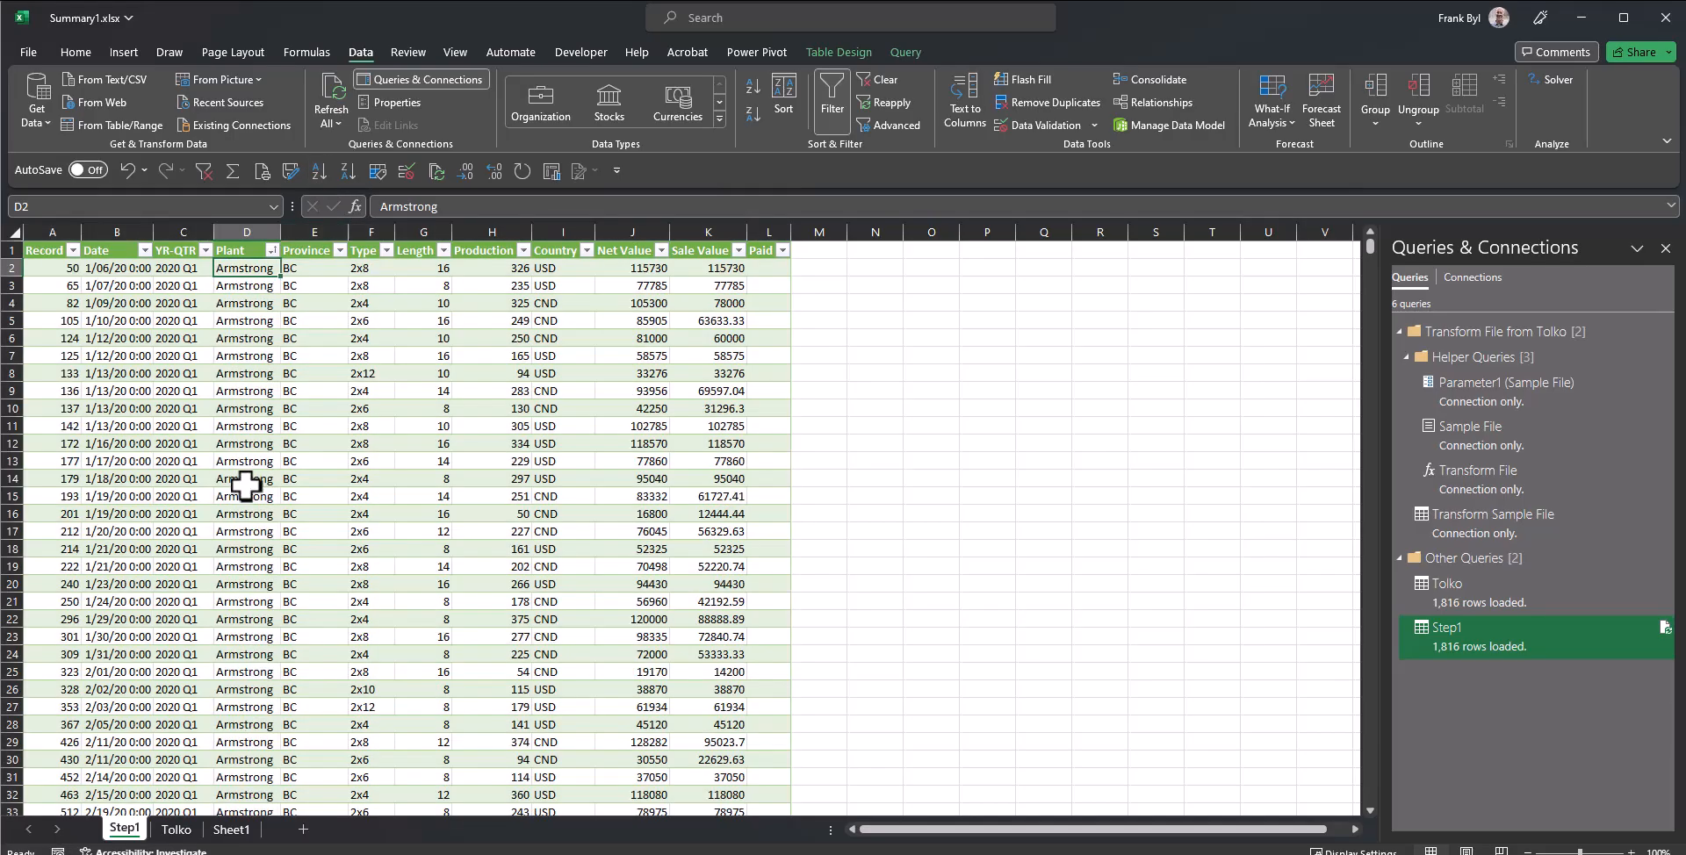
left_click(438, 171)
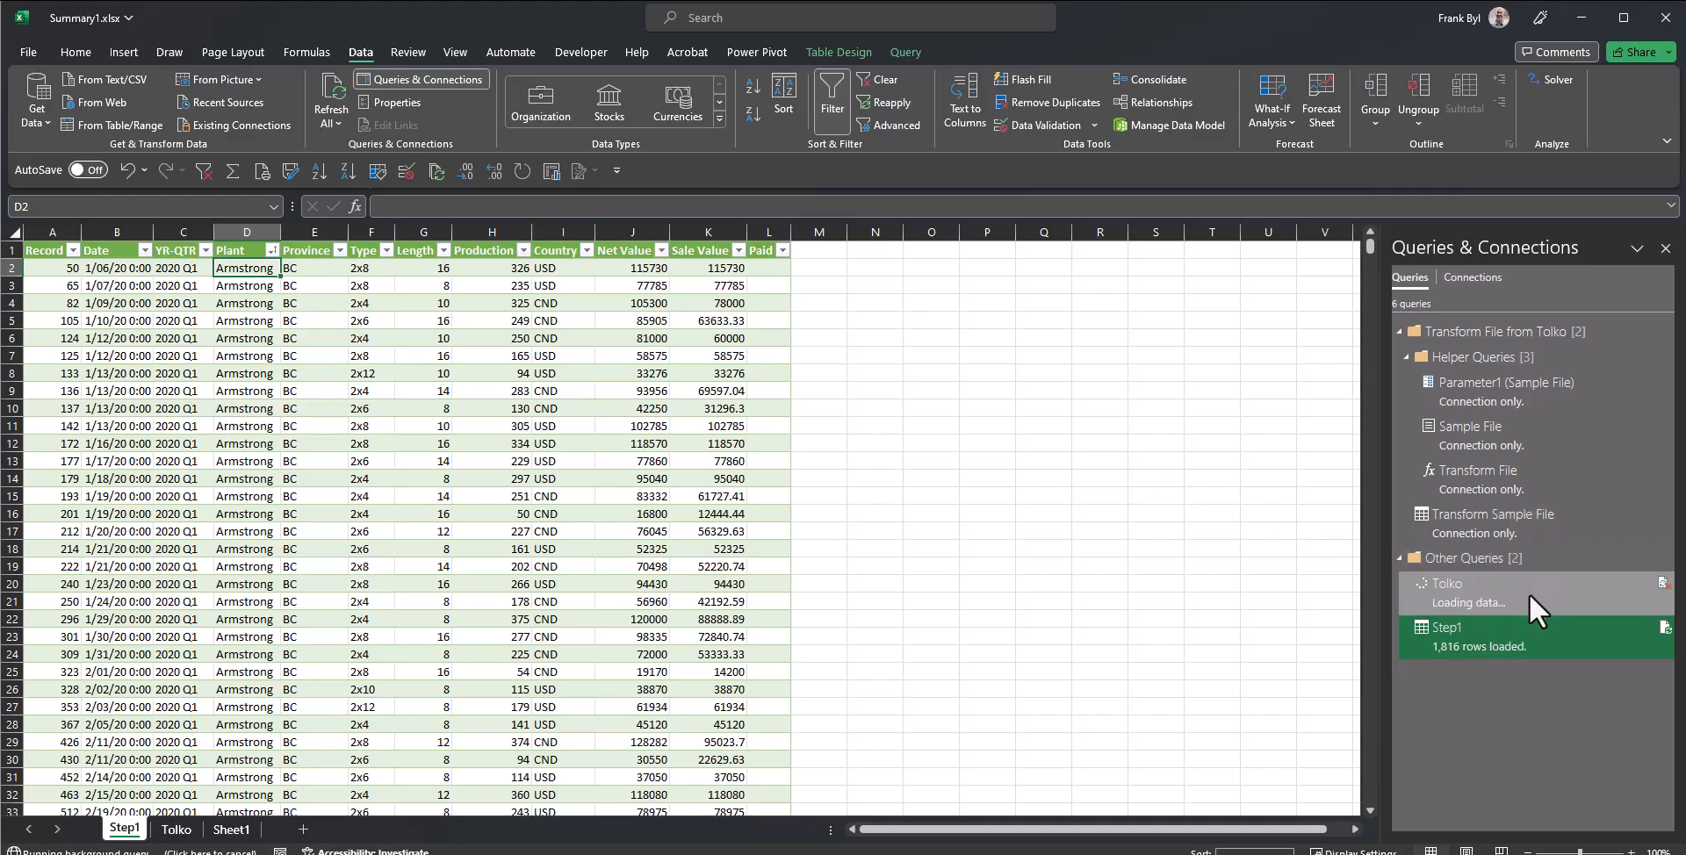
mouse_move(1468, 587)
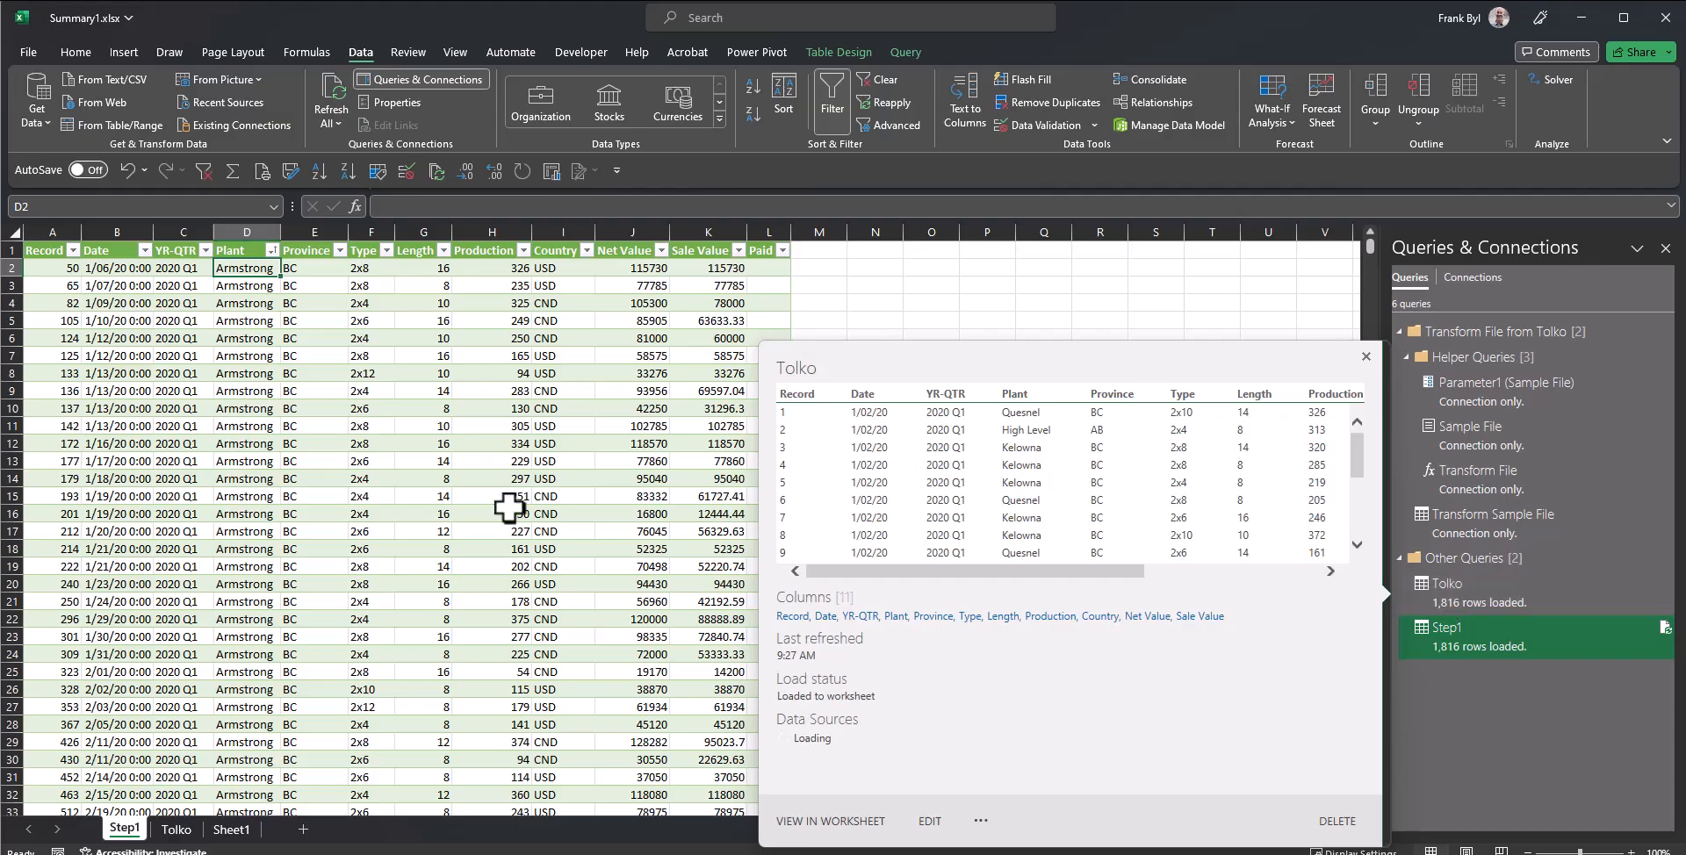
Step: Sort the Step1 table by Record in ascending order
left_click(58, 286)
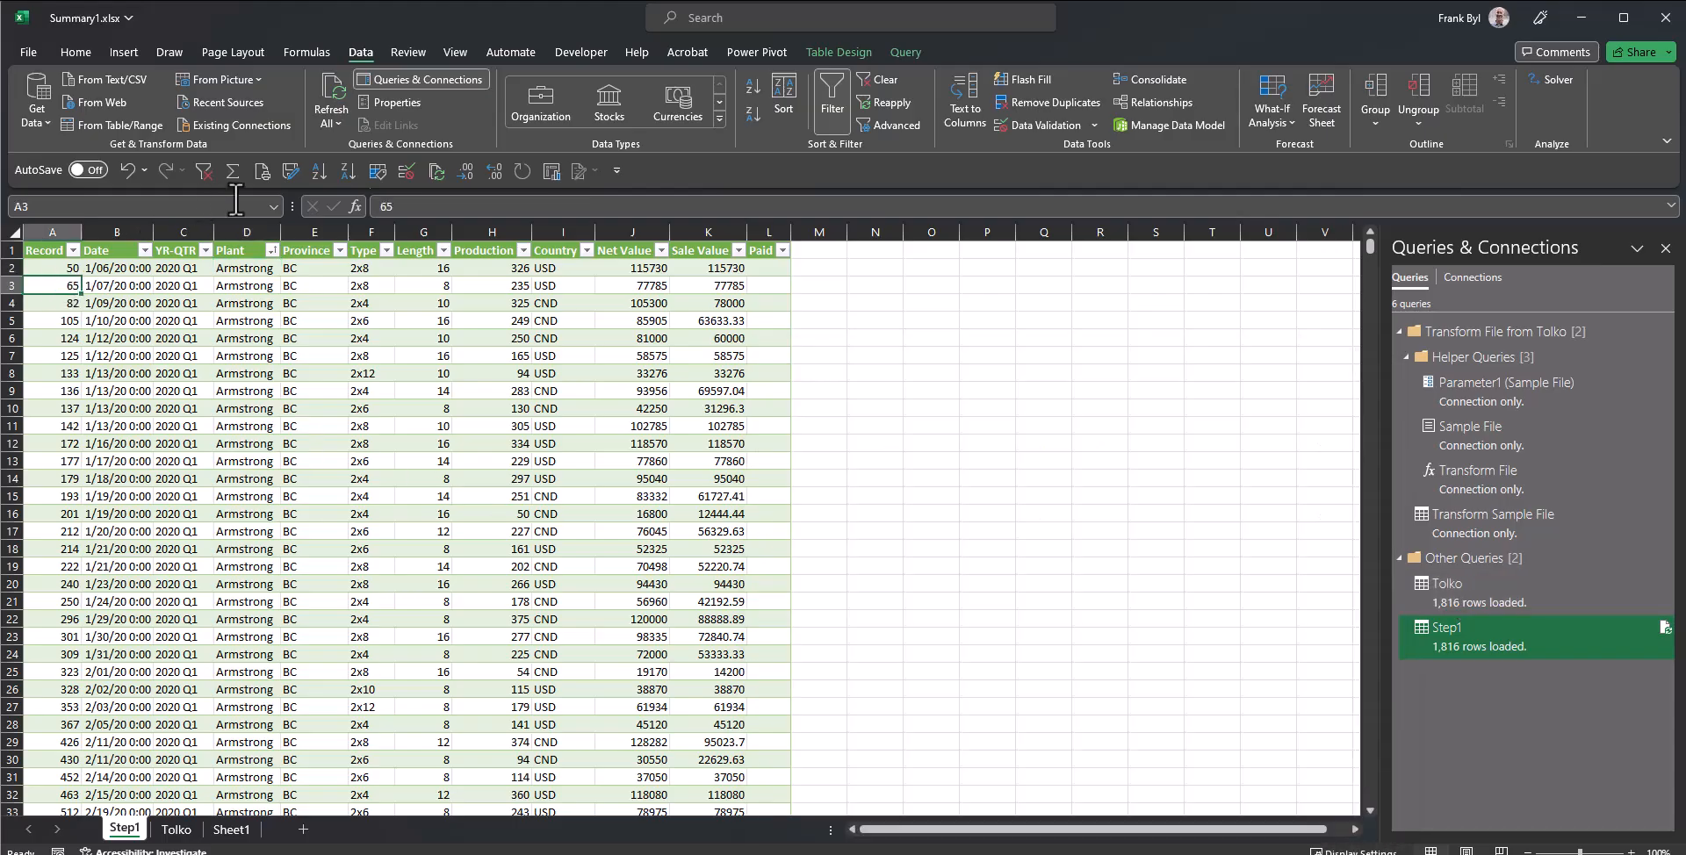
left_click(319, 170)
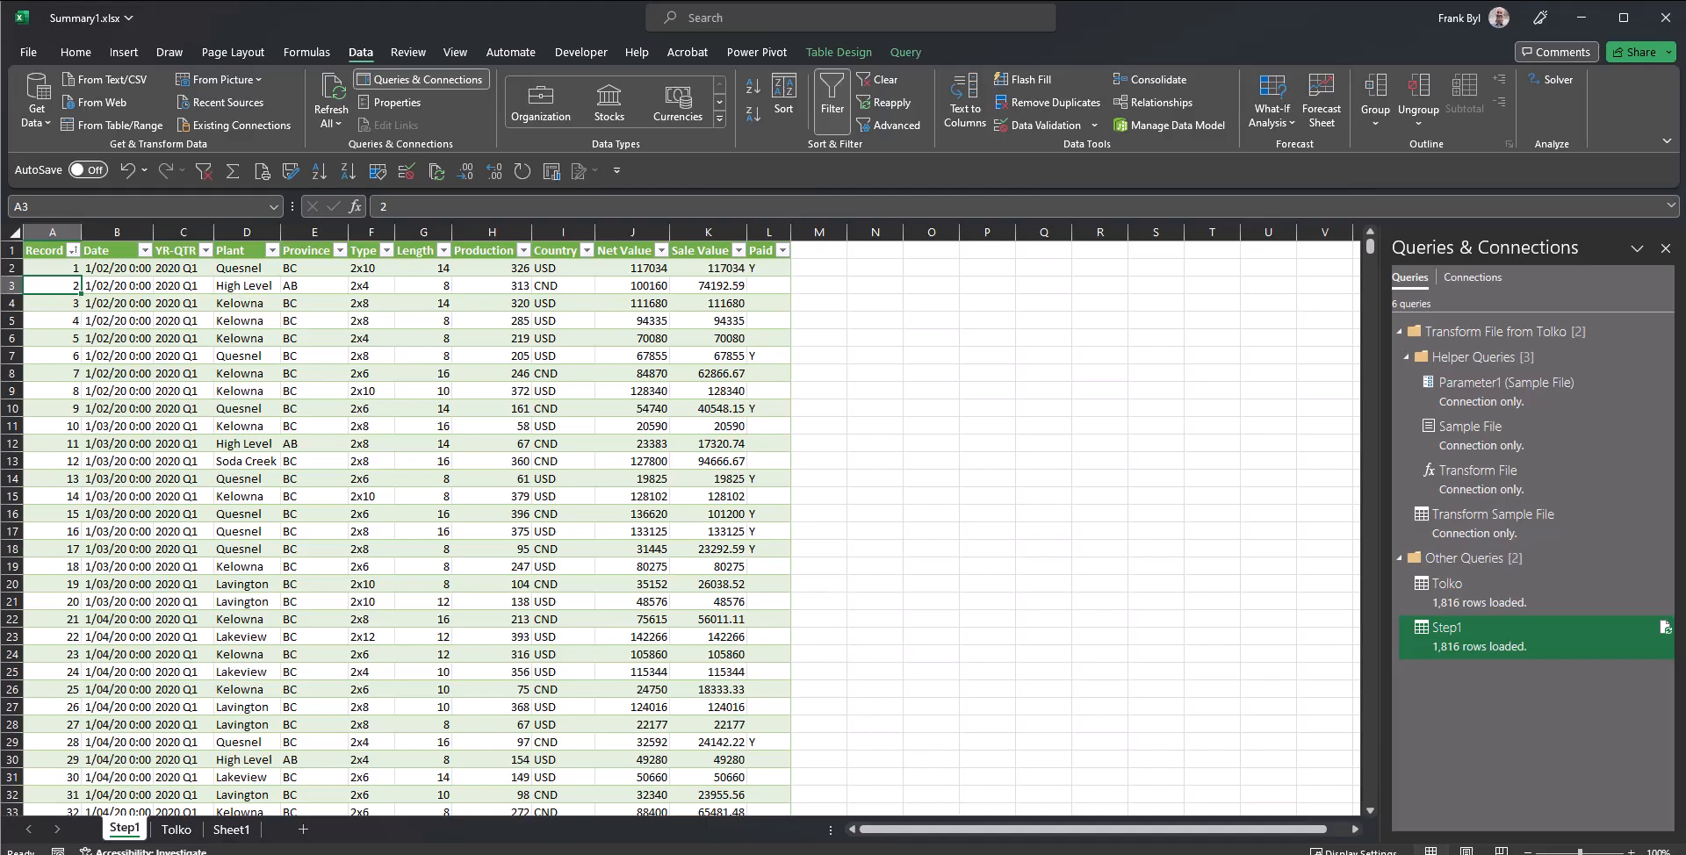
Step: In File Explorer, move the next quarterly workbook from Lumber Data Production into the Tolko folder, and return to the Step1 table in Summary1.xlsx
key("alt+Tab")
left_click_drag(866, 343, 859, 309)
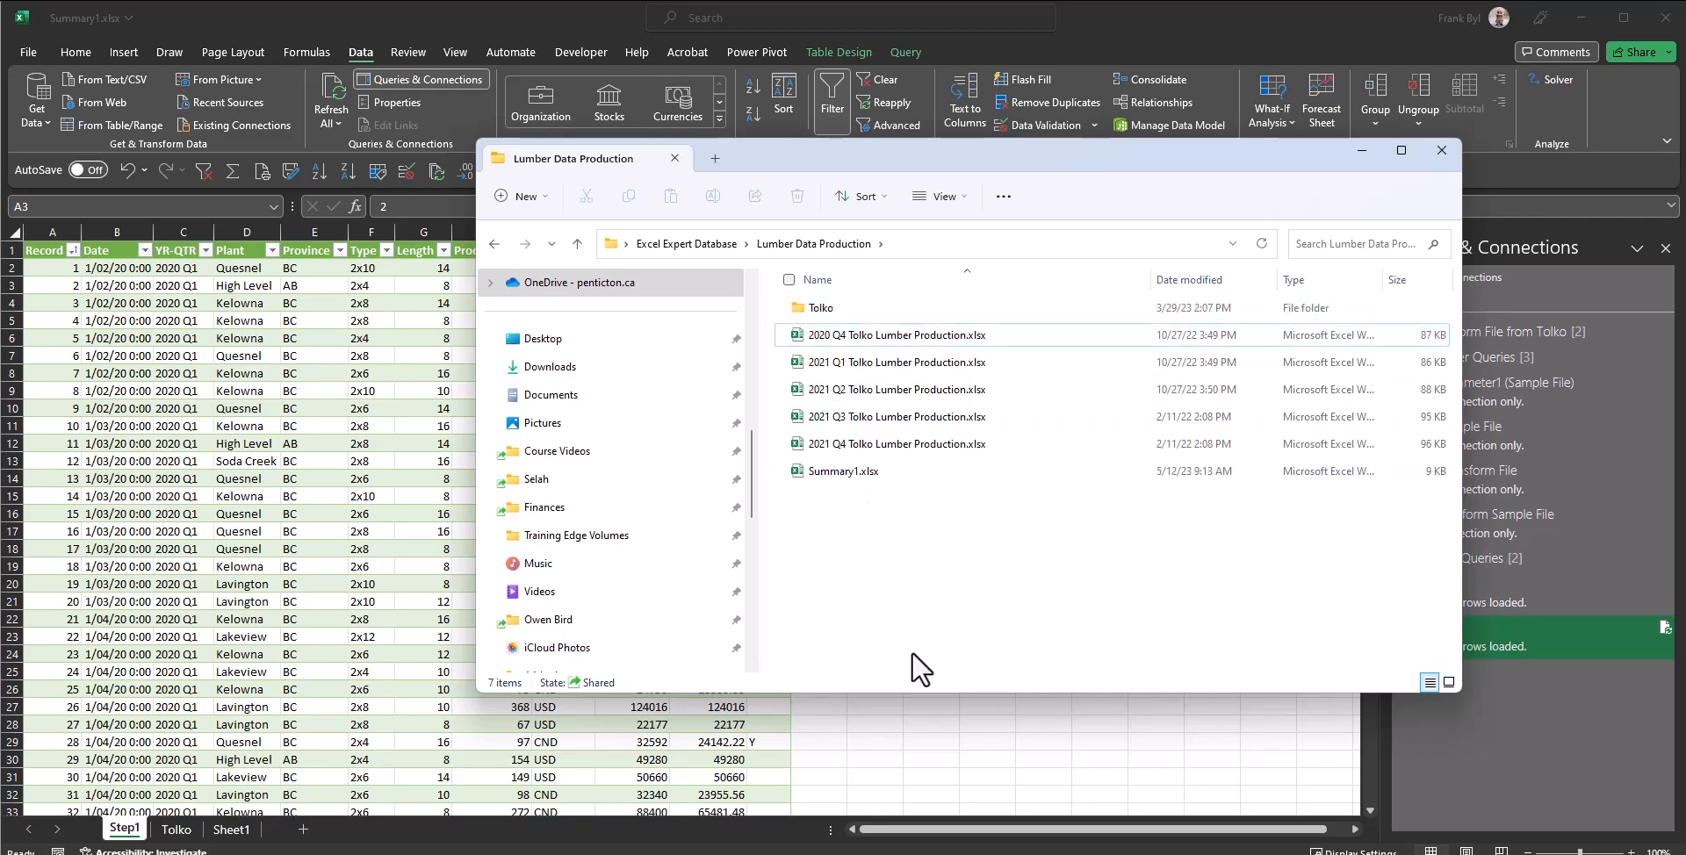
left_click(1359, 153)
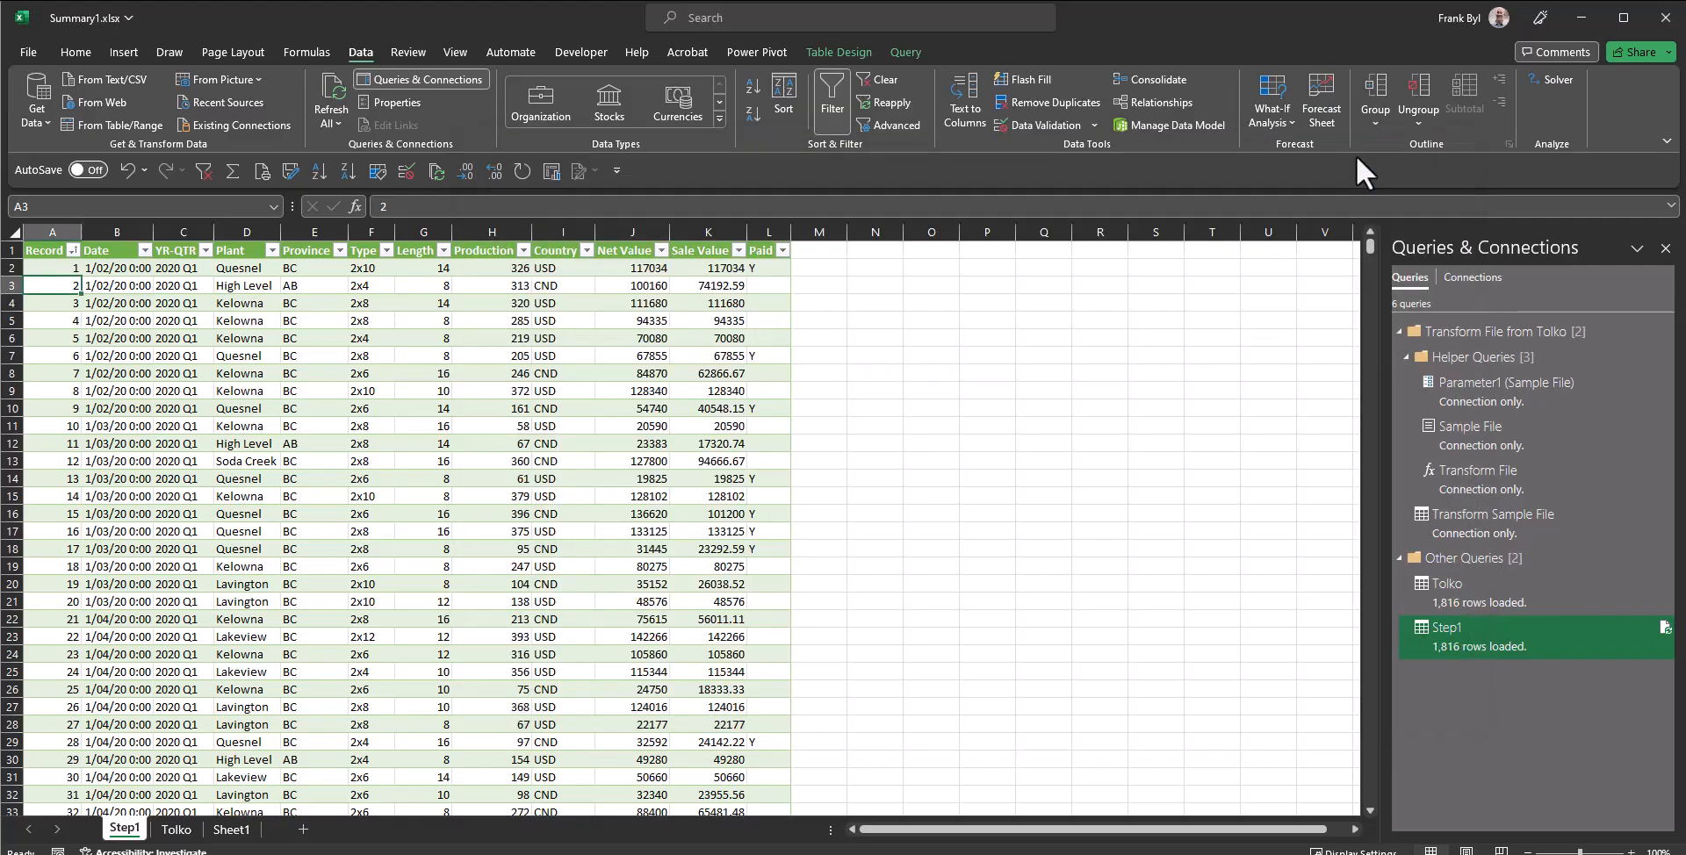
left_click(575, 479)
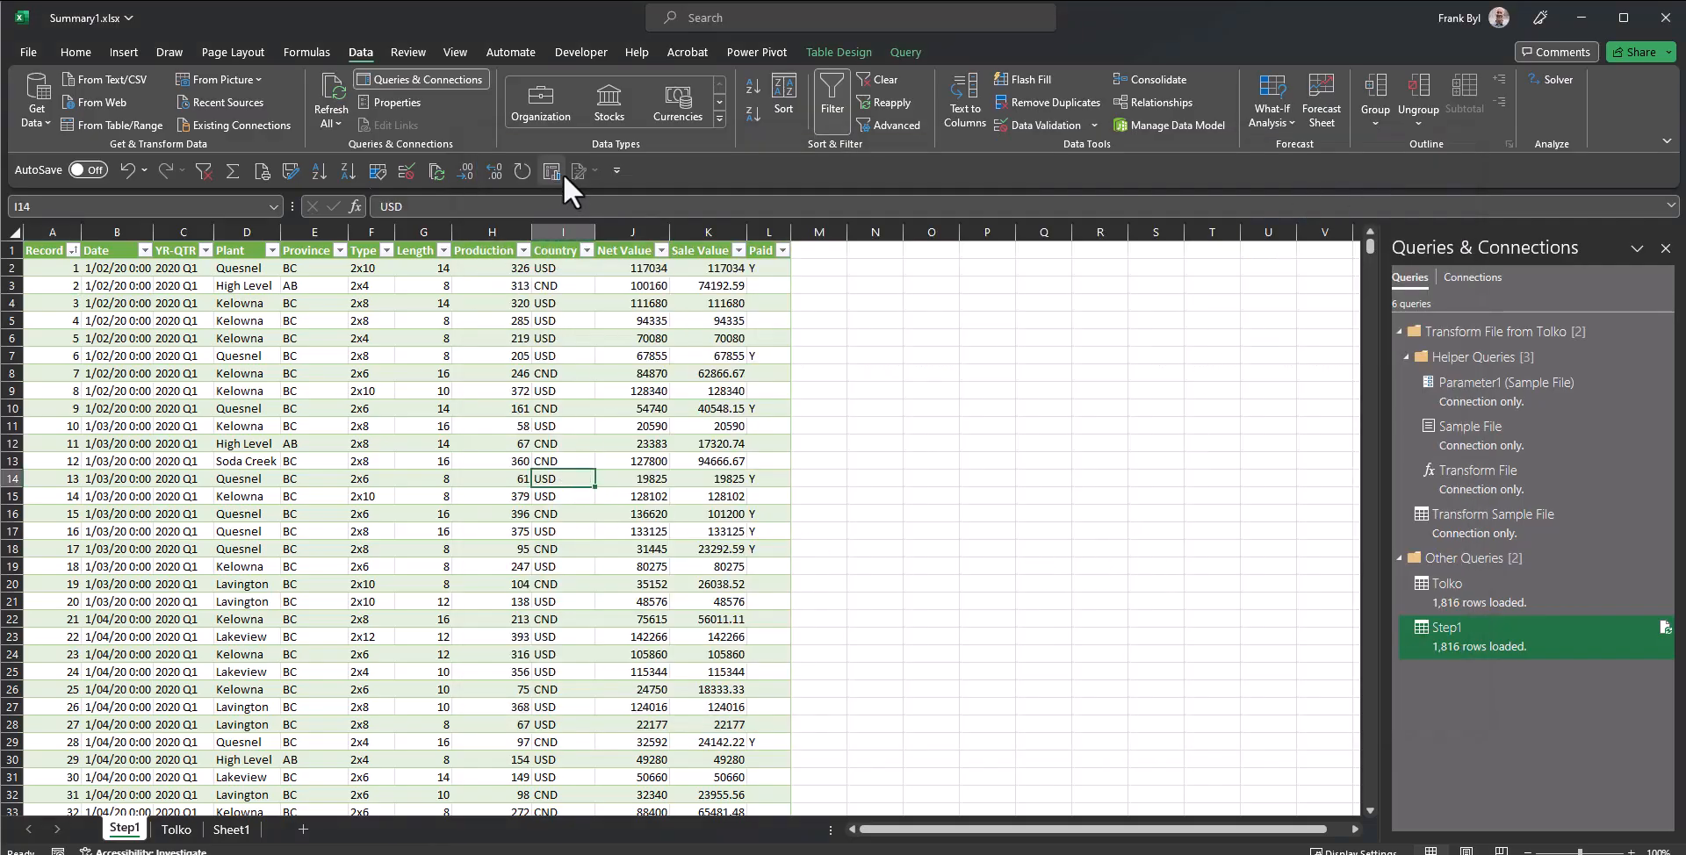
Step: Refresh all queries to load the added quarterly file, and check the load details of the Tolko query on its sheet
left_click(437, 171)
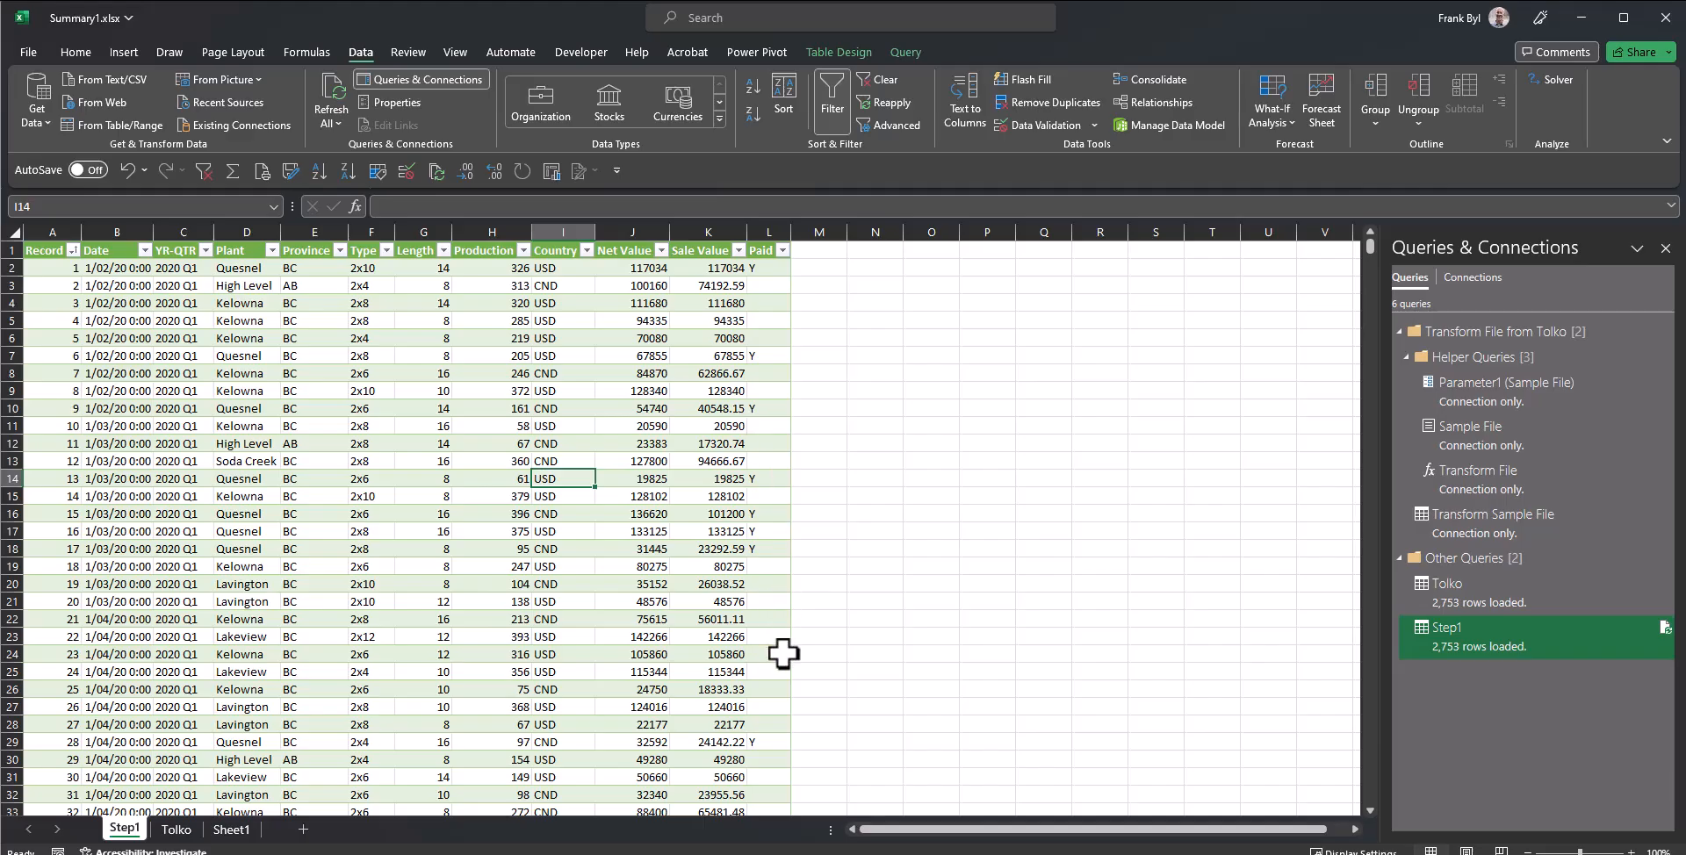
left_click(177, 832)
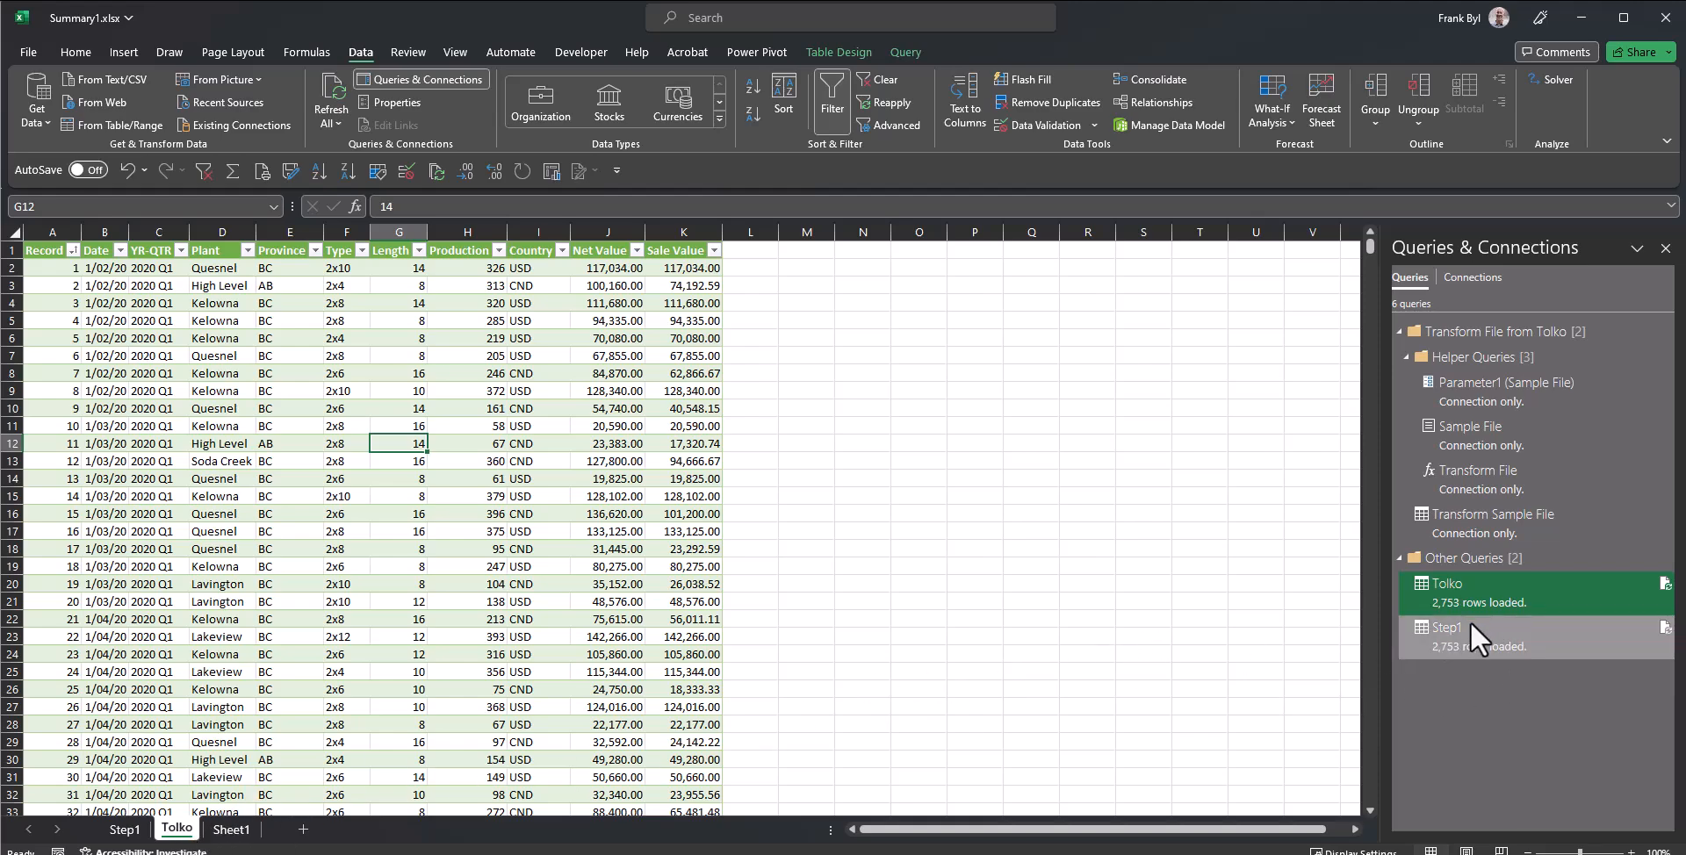
mouse_move(1467, 591)
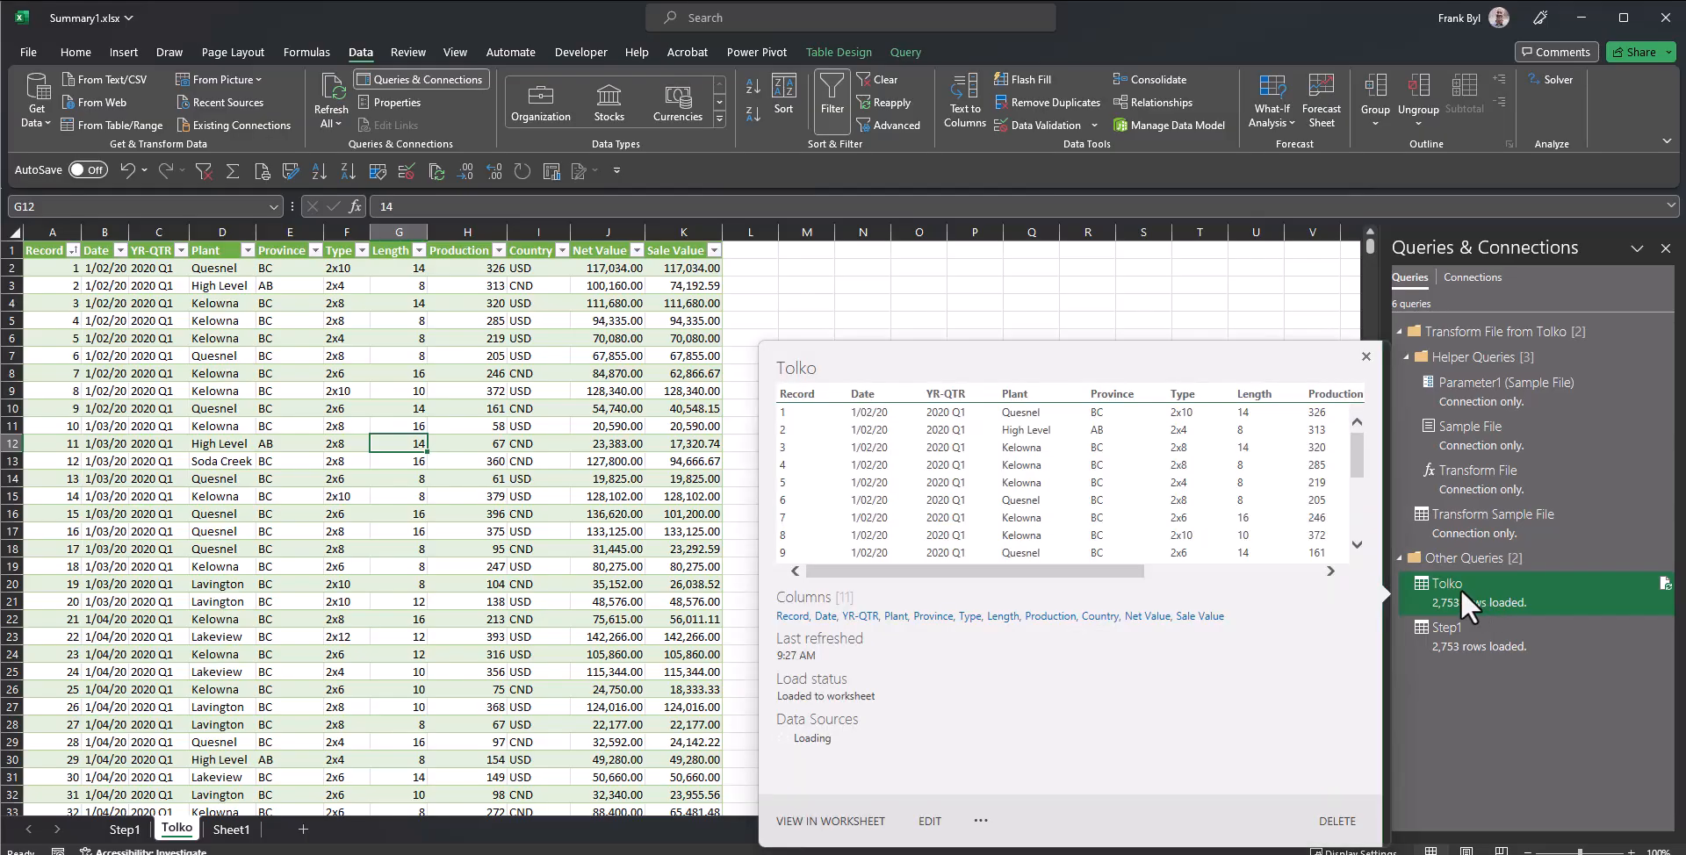
Step: Permanently delete the Tolko worksheet while keeping the Tolko query, and check that query's load status
right_click(173, 830)
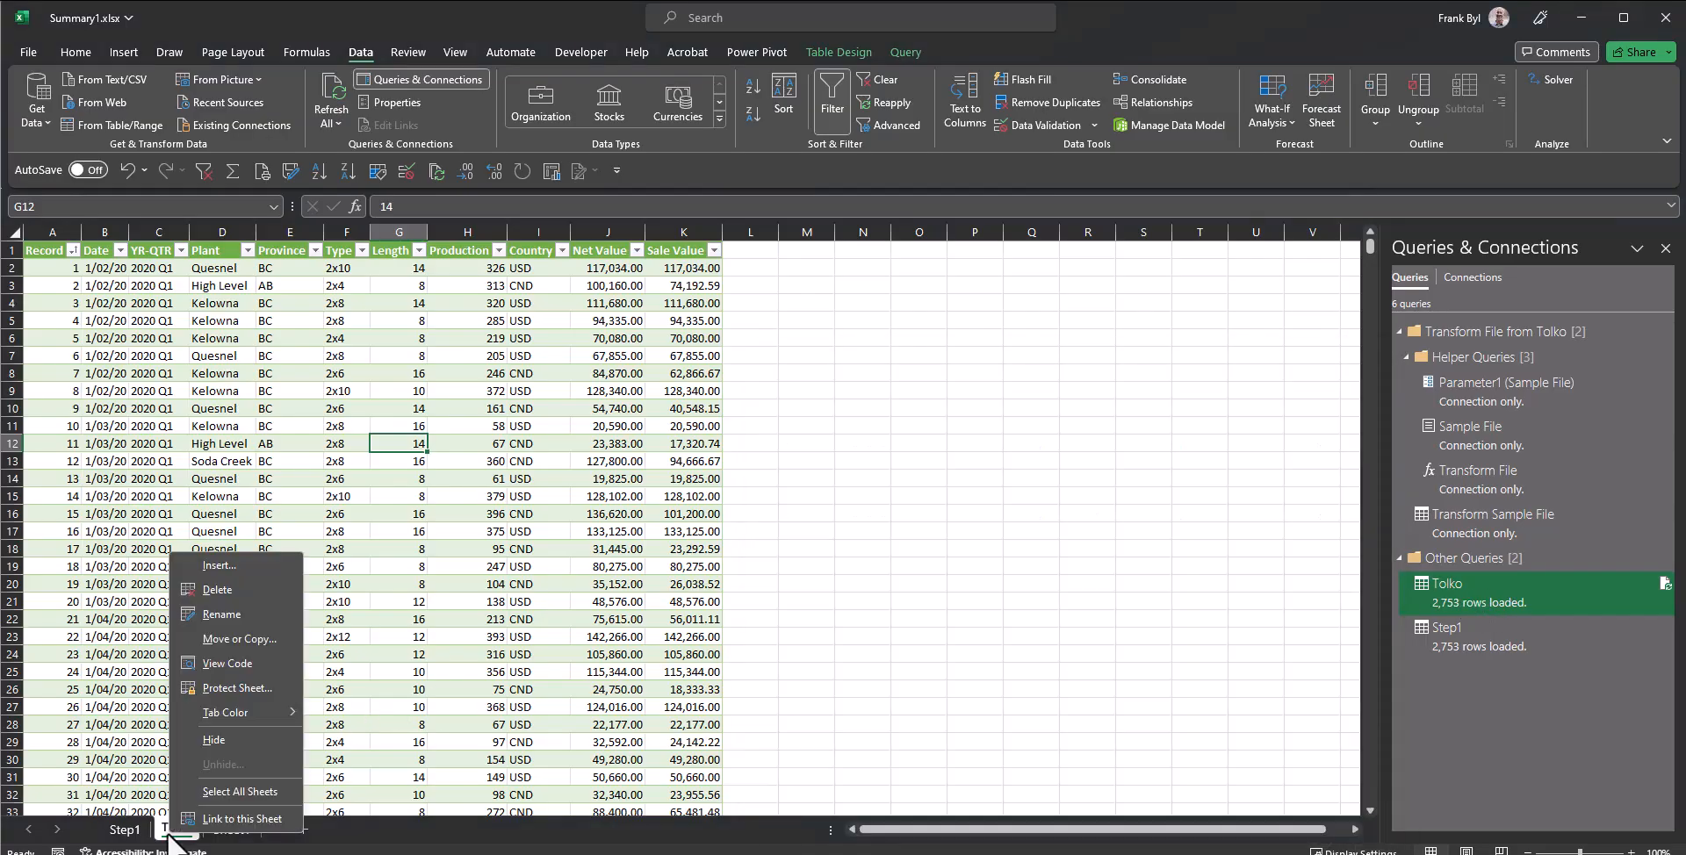
left_click(219, 590)
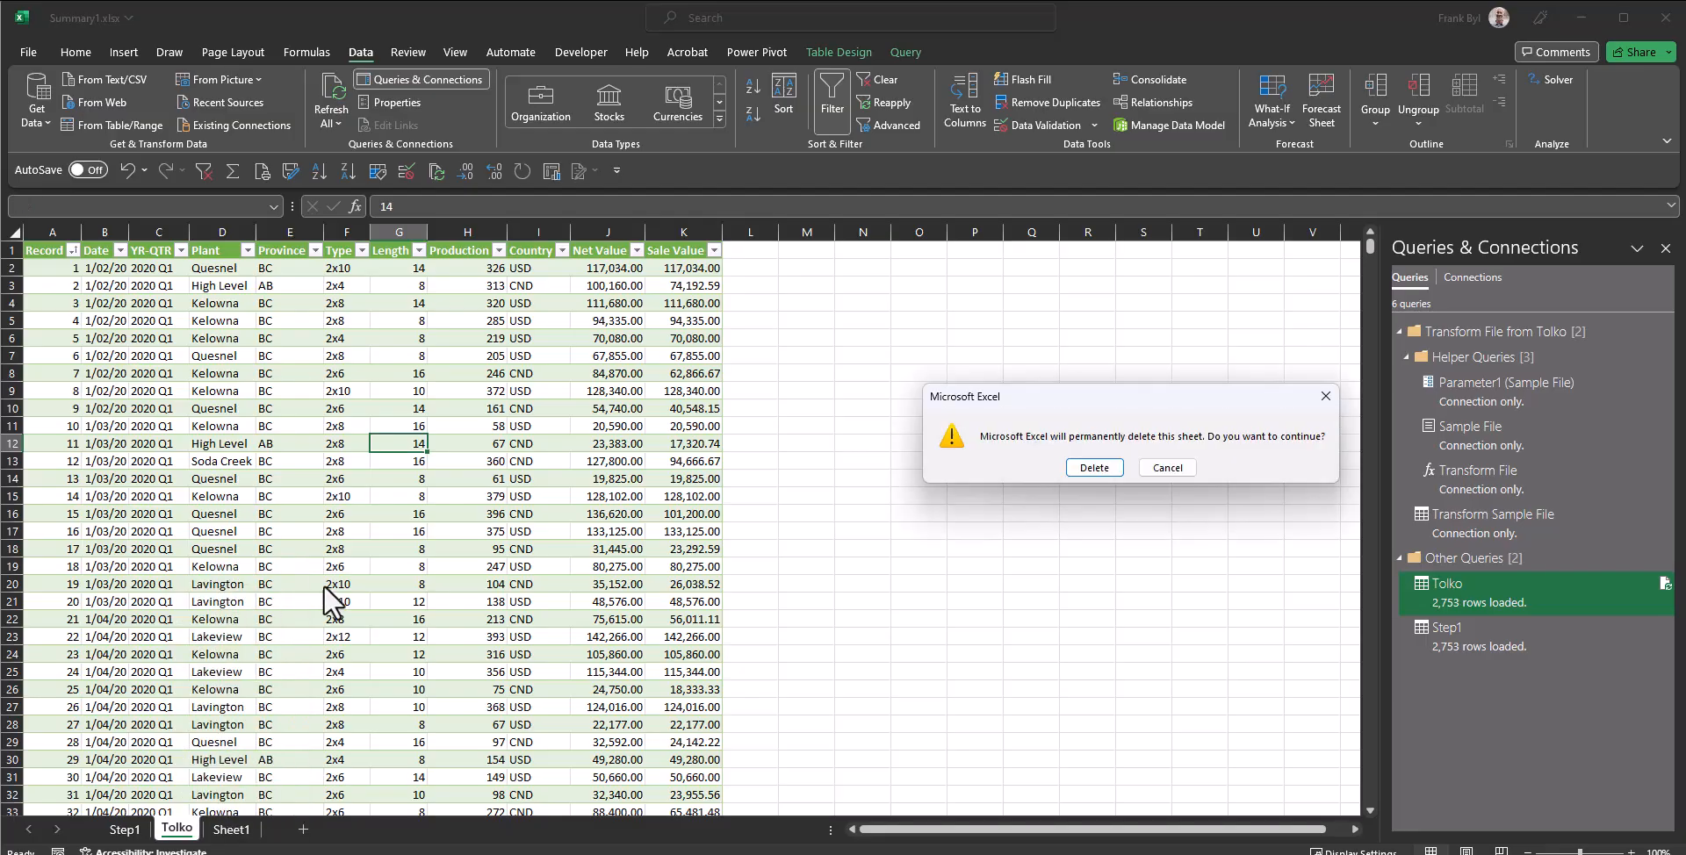
left_click(1106, 467)
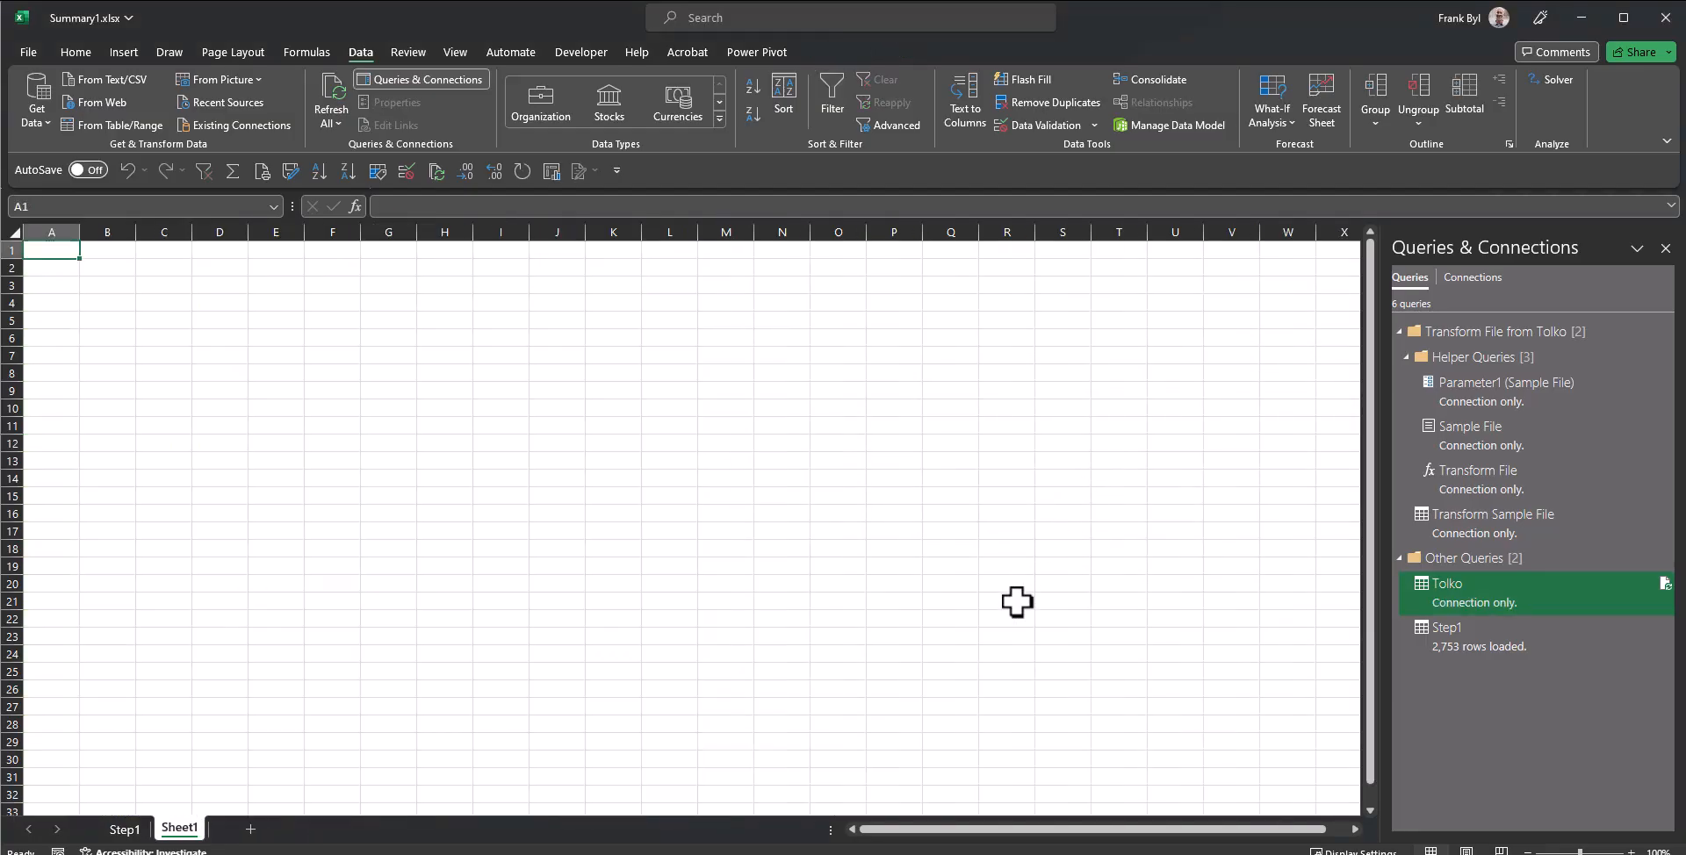
mouse_move(1477, 587)
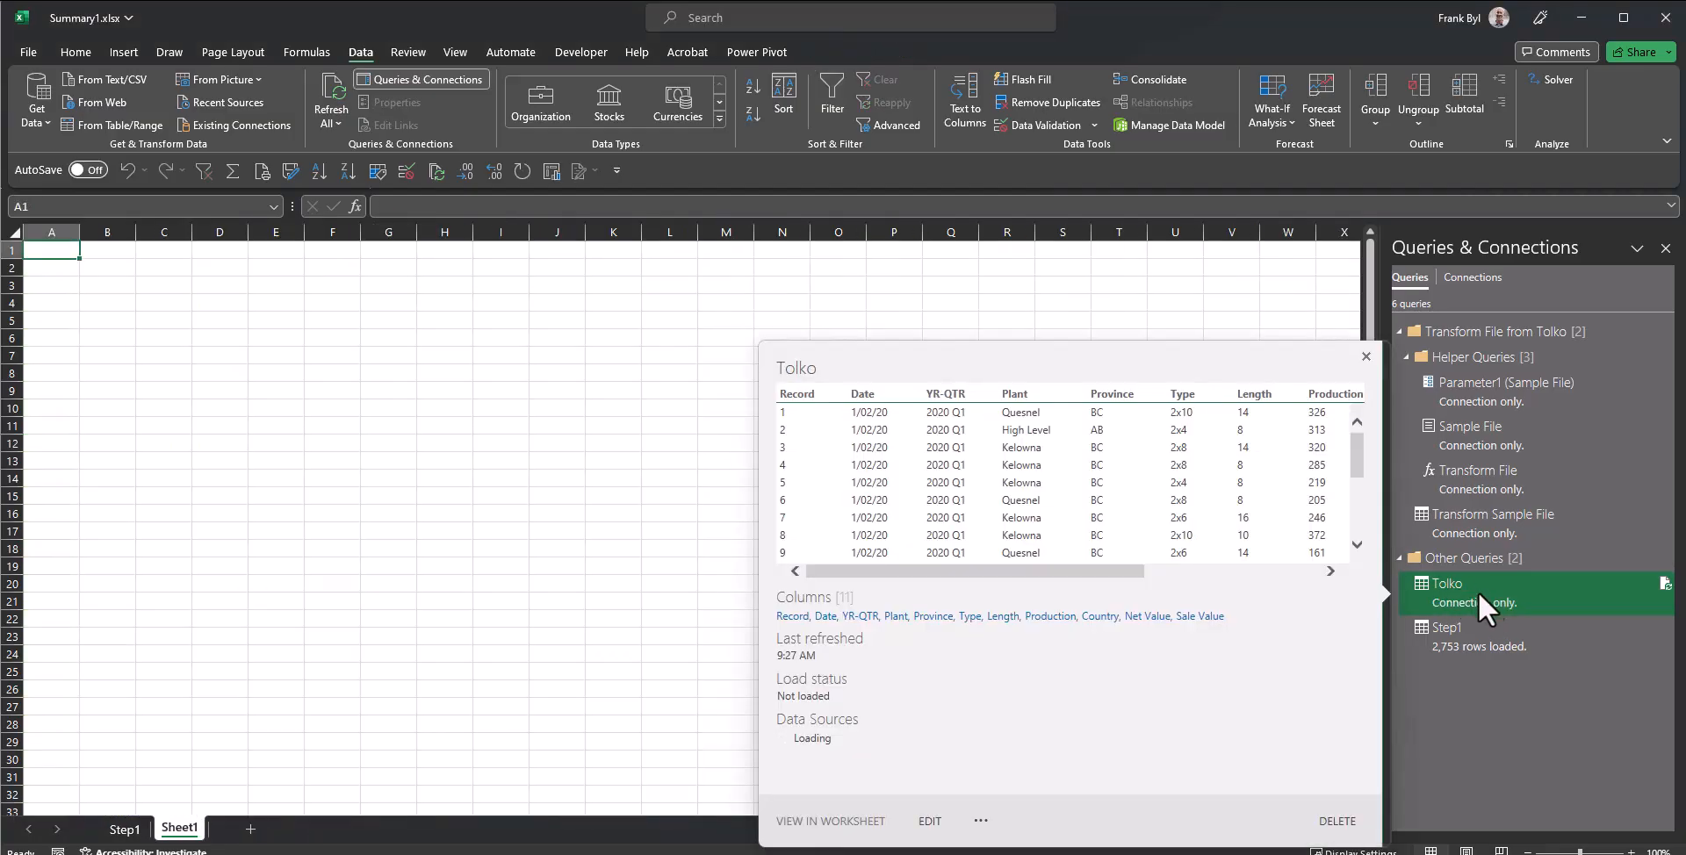
Step: In File Explorer, move 2020 Q4 Tolko Lumber Production.xlsx into the Tolko folder, and refresh the queries from the Step1 table
left_click(1469, 643)
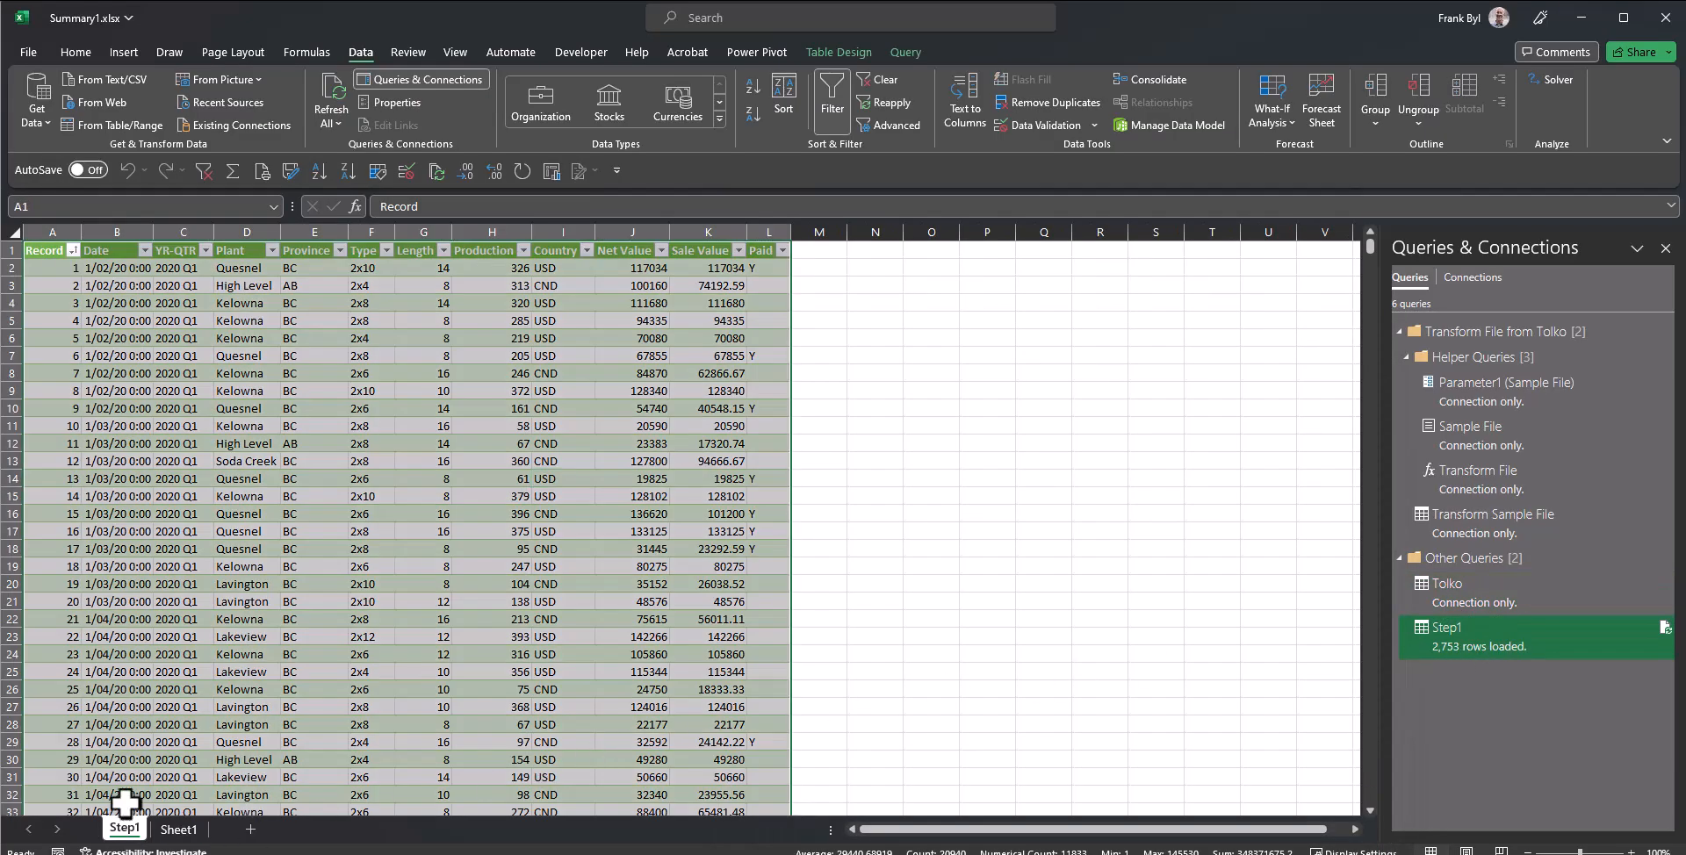
left_click(316, 444)
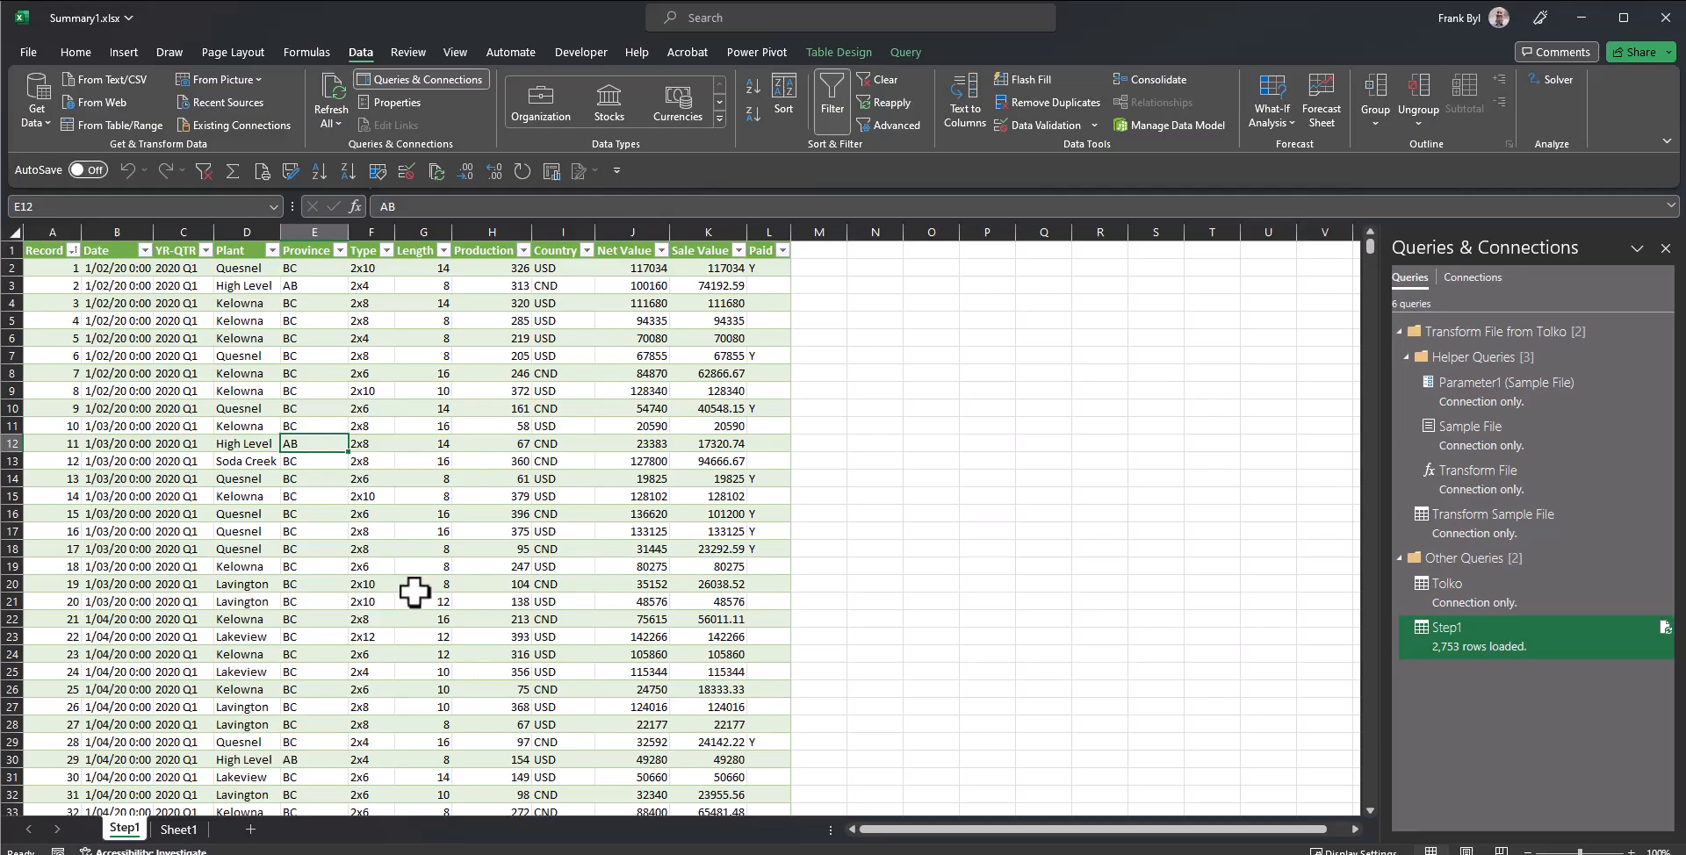
left_click(885, 853)
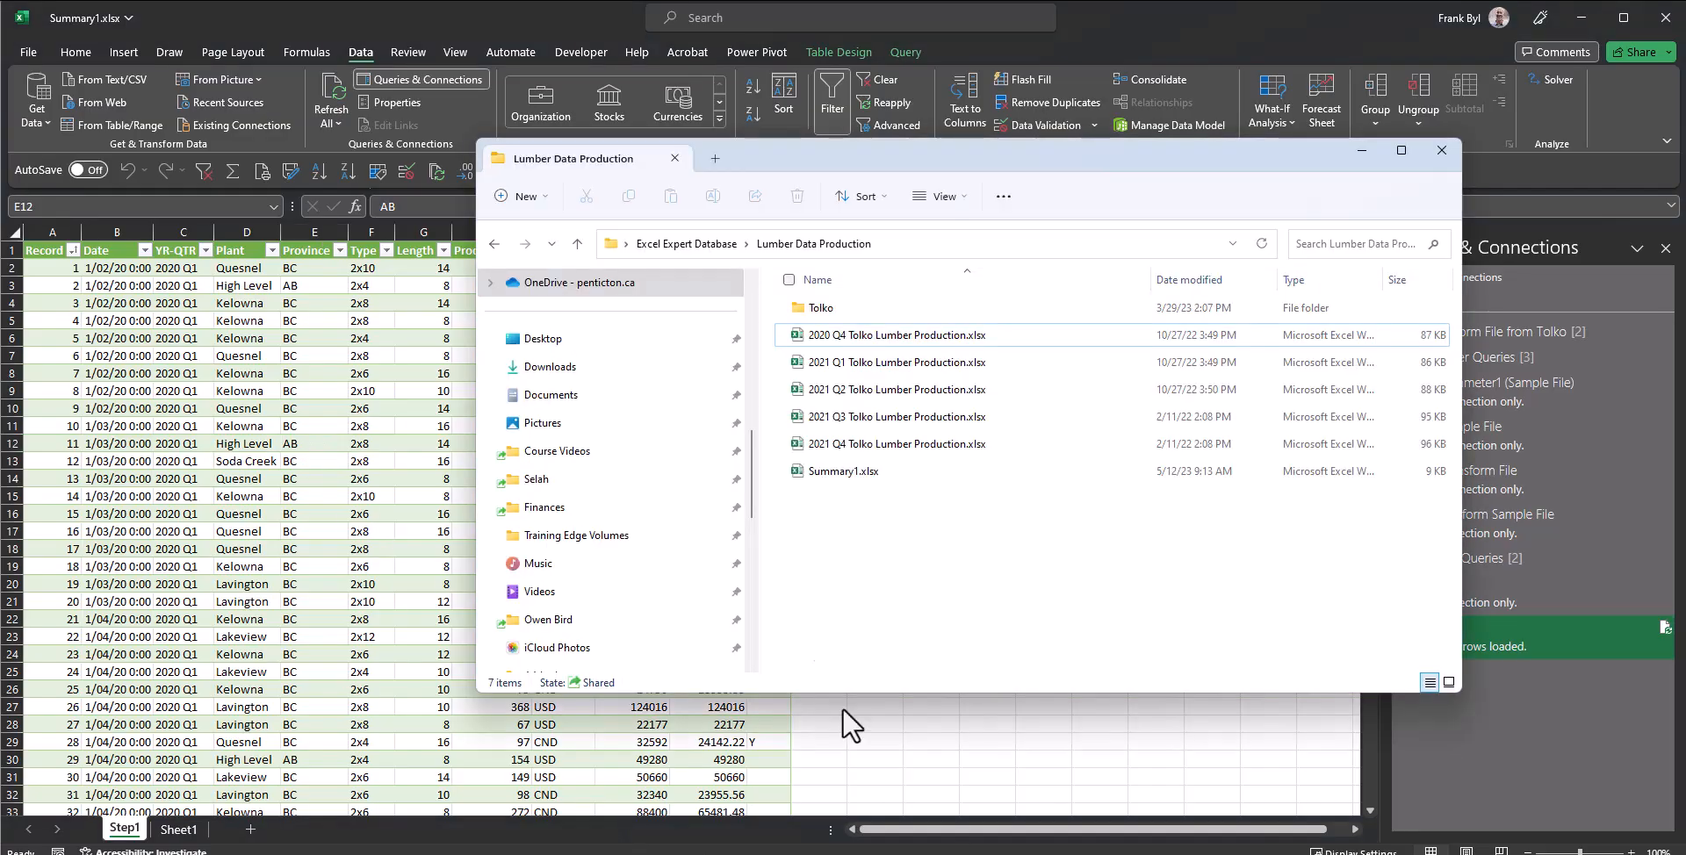
left_click_drag(848, 337, 844, 309)
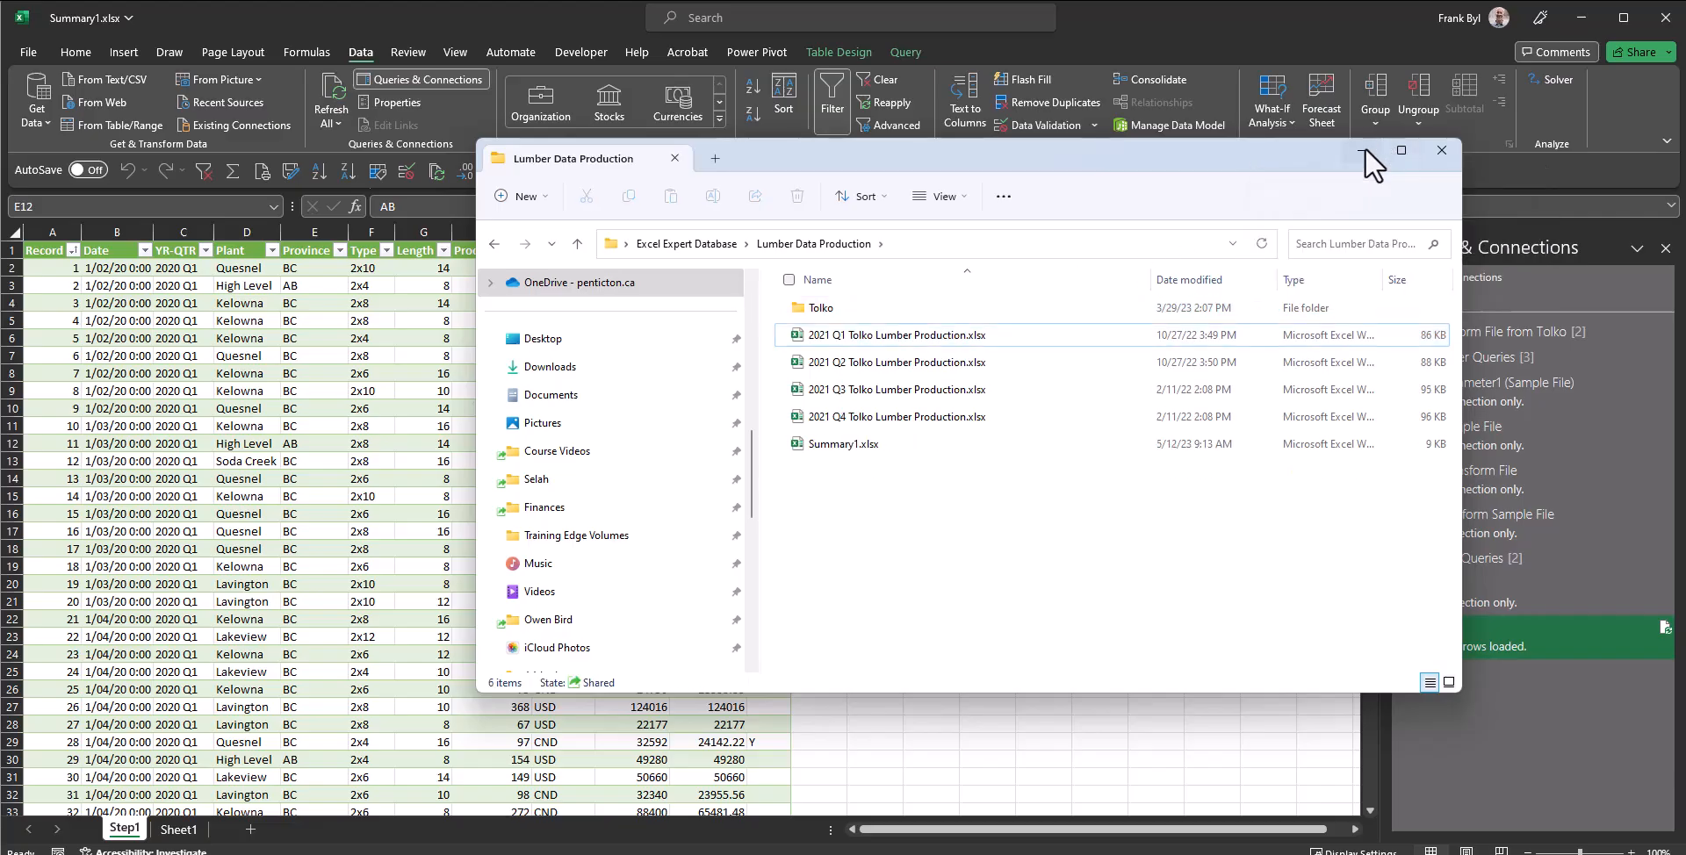
left_click(1365, 149)
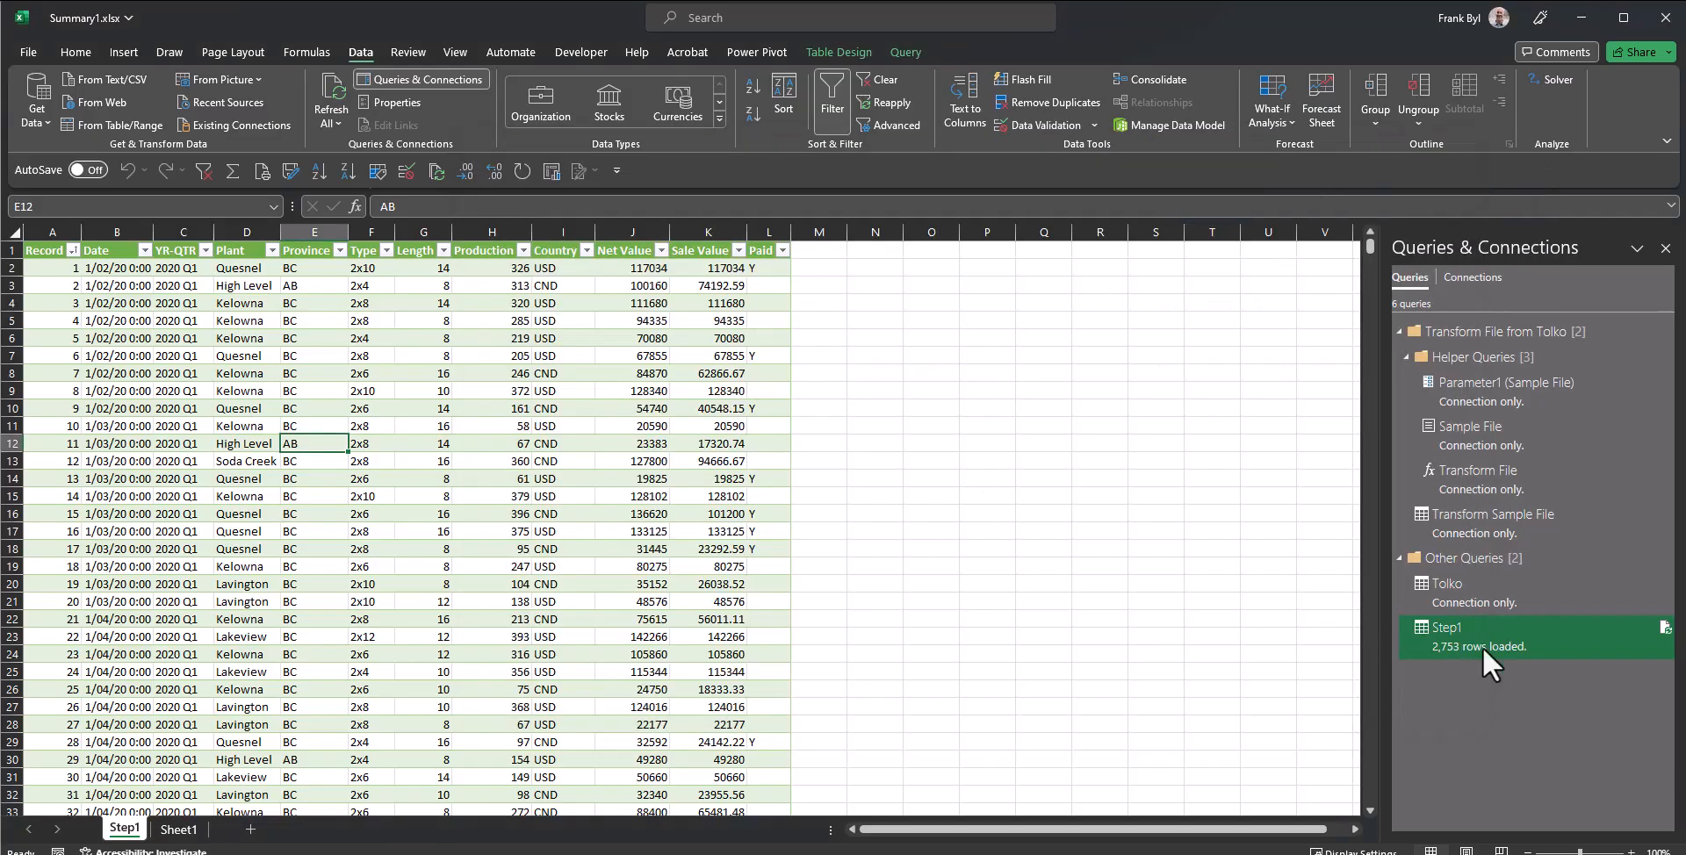
left_click(496, 479)
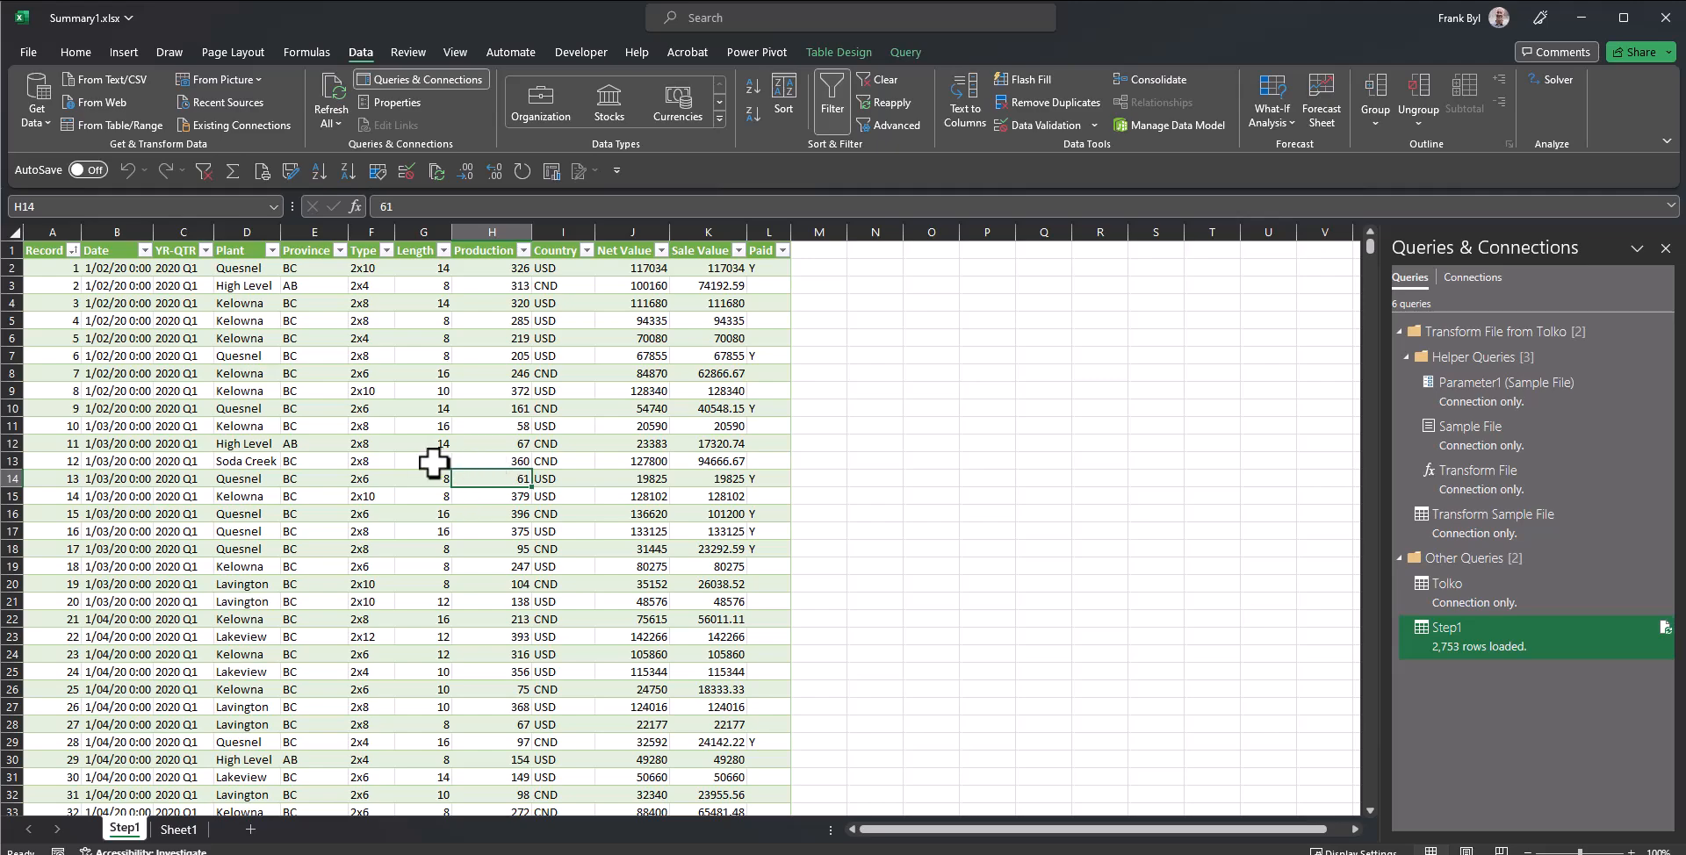
left_click(434, 166)
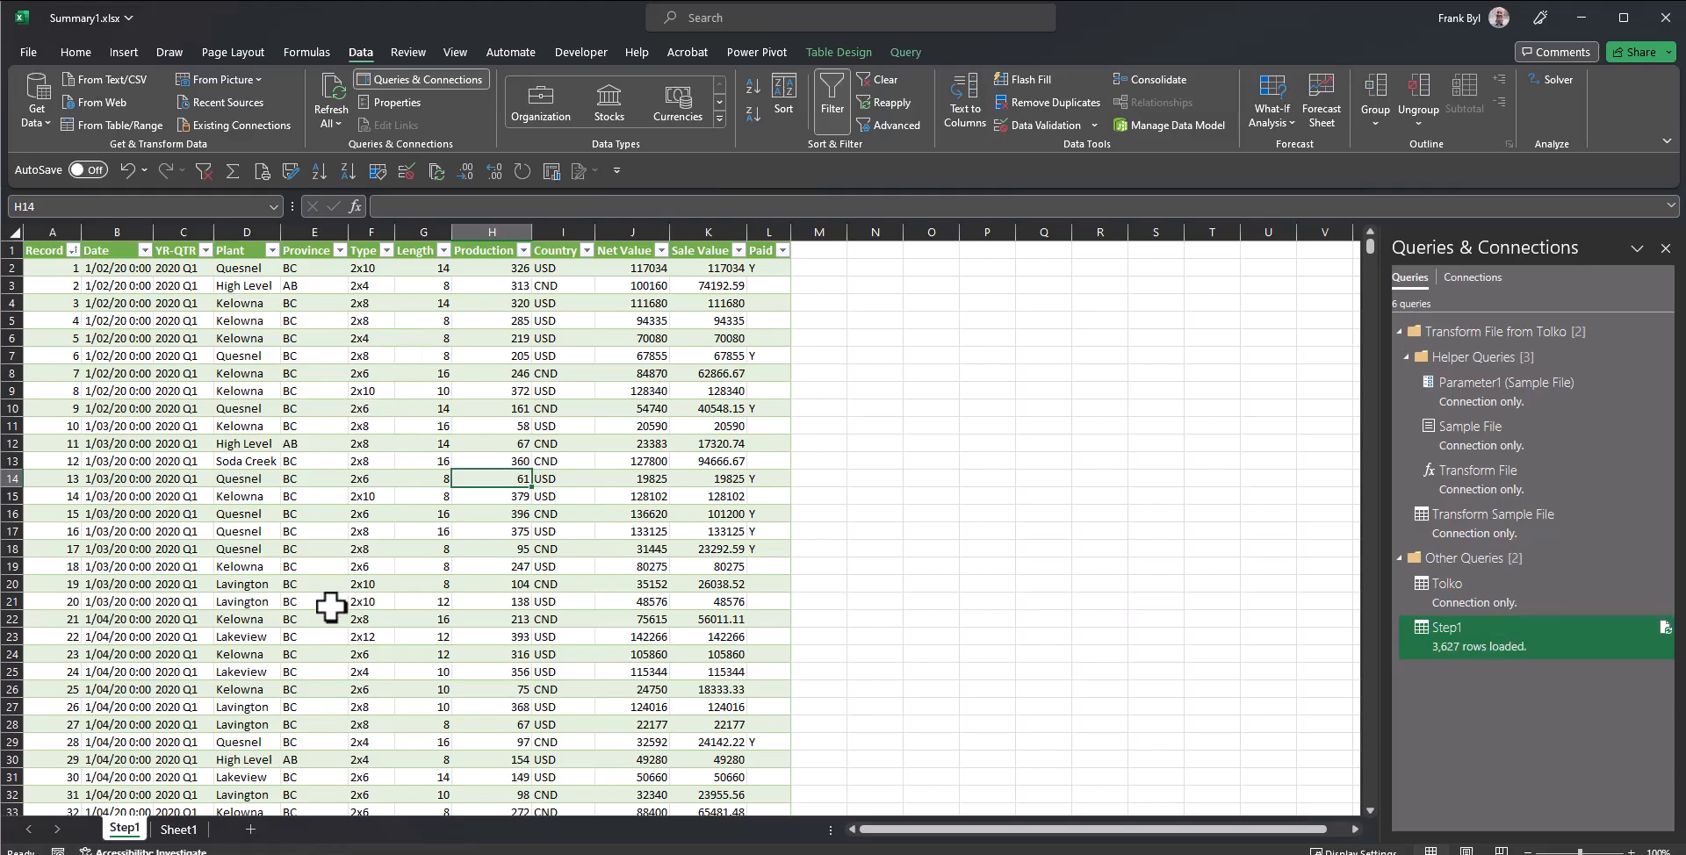